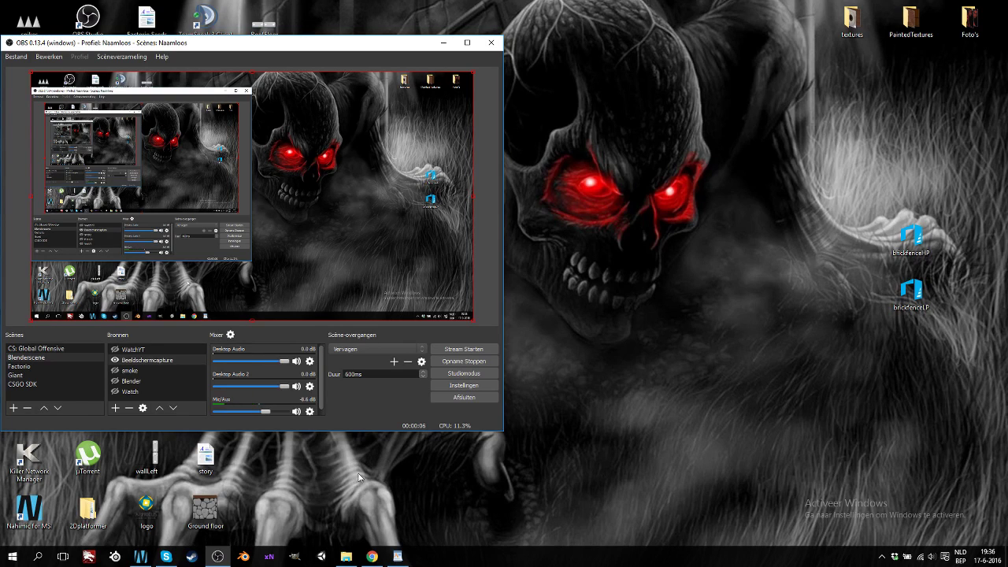
Minimize OBS to reveal the desktop and launch Unity 5.3.4f1 from the taskbar
{"action": "left_click", "coordinate": [445, 44]}
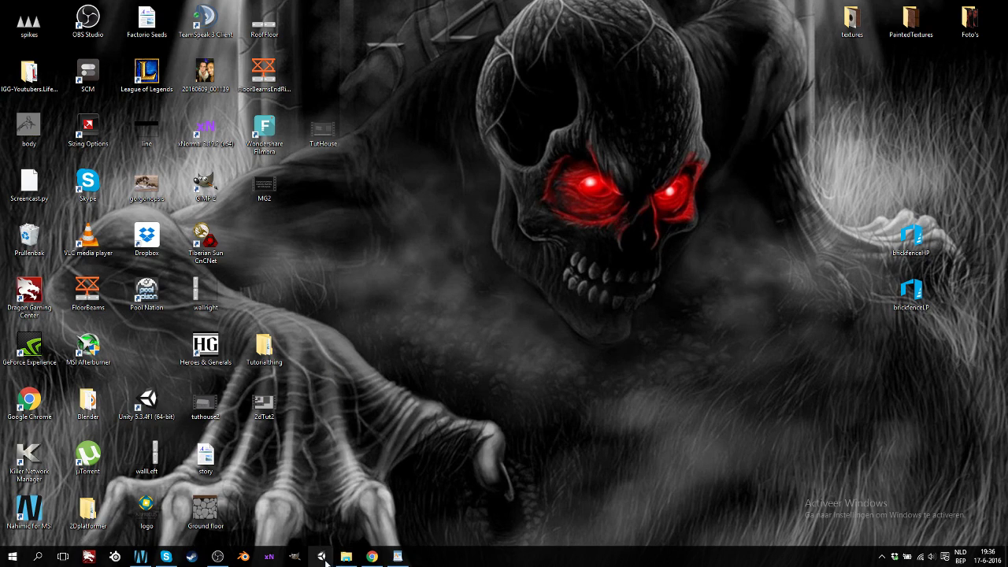
{"action": "mouse_move", "coordinate": [373, 561]}
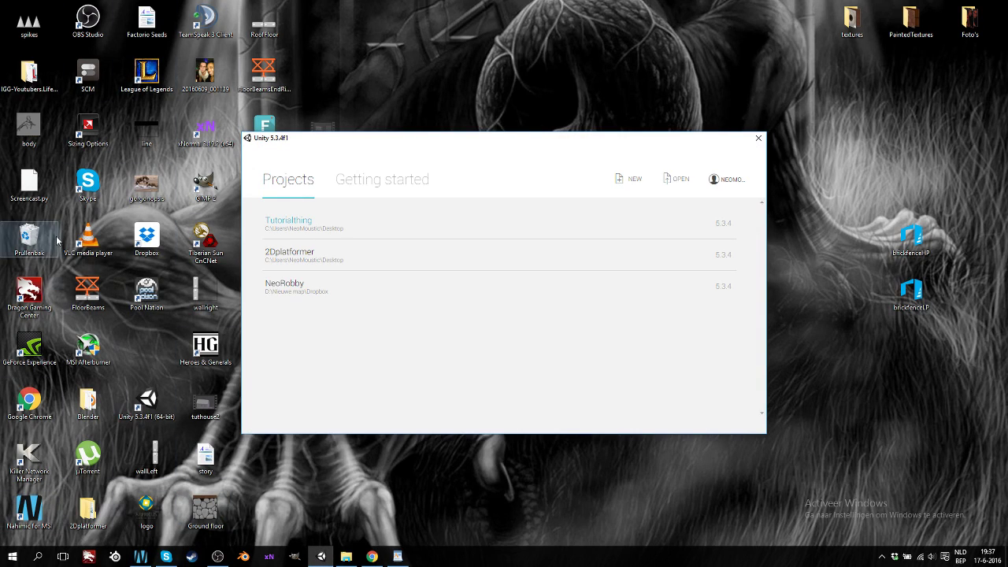
Launch Unity 5.3.4f1 from its desktop shortcut and open the launcher's account dropdown
{"action": "left_click_drag", "start_coordinate": [110, 277], "coordinate": [144, 288]}
{"action": "left_click", "coordinate": [147, 400]}
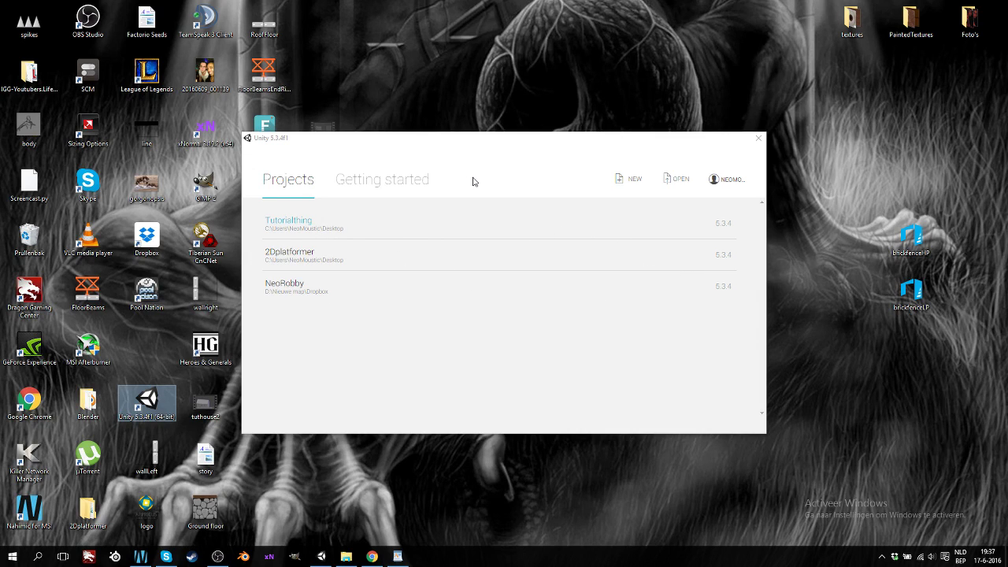
{"action": "left_click", "coordinate": [729, 181]}
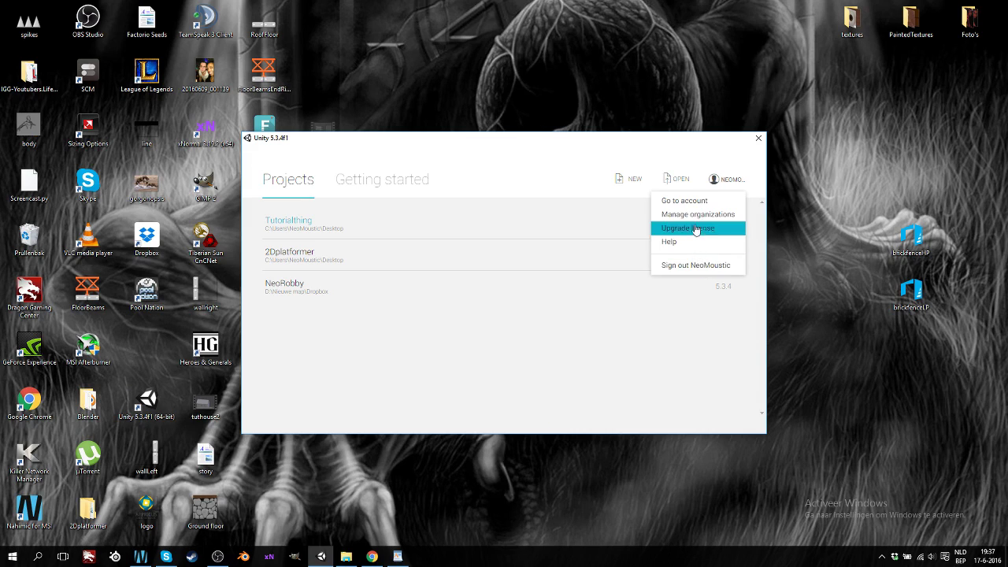
Sign out of the Unity account, then sign back in with the account e-mail and password
{"action": "left_click", "coordinate": [698, 265]}
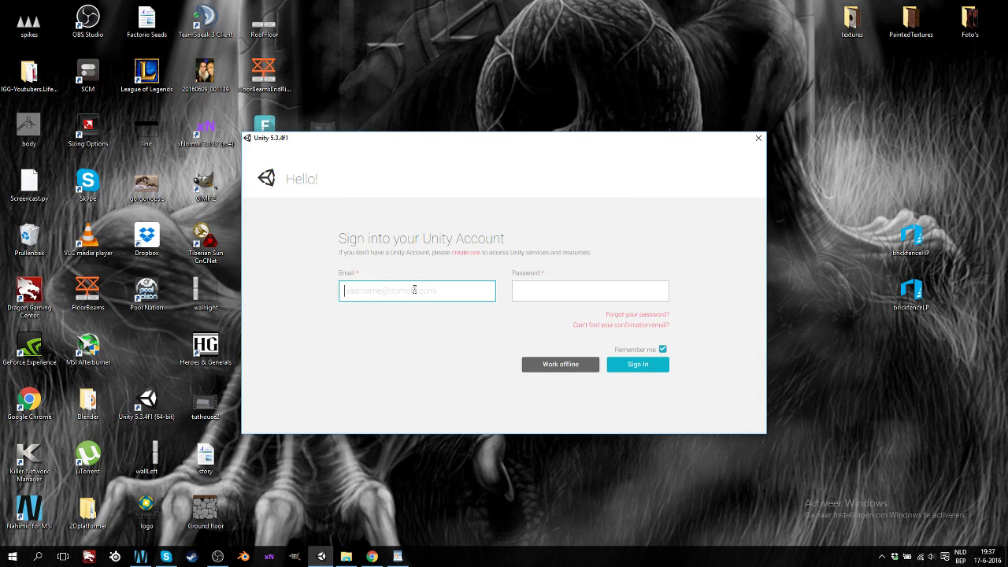
{"action": "left_click", "coordinate": [547, 297]}
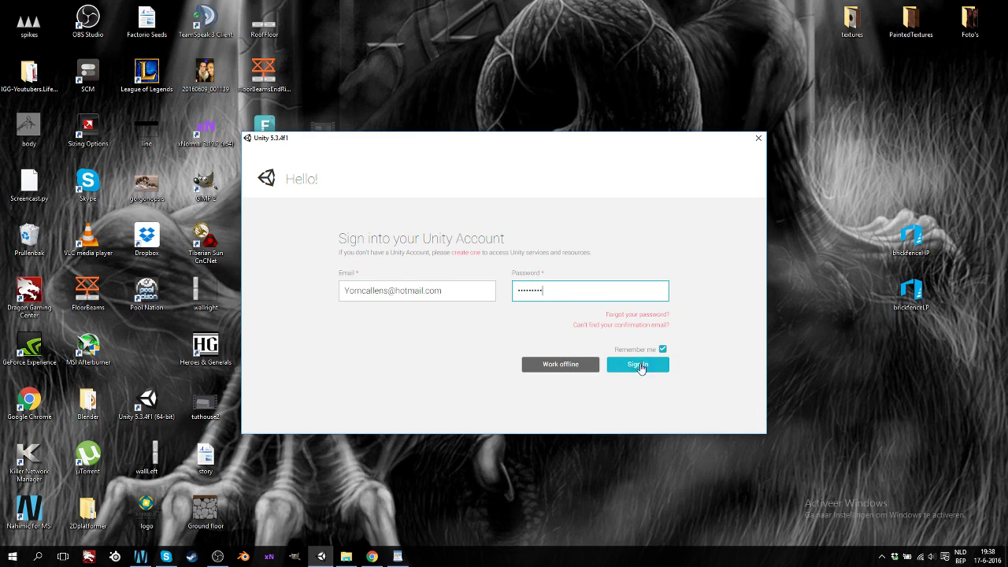
{"action": "left_click", "coordinate": [641, 366]}
{"action": "left_click", "coordinate": [640, 366]}
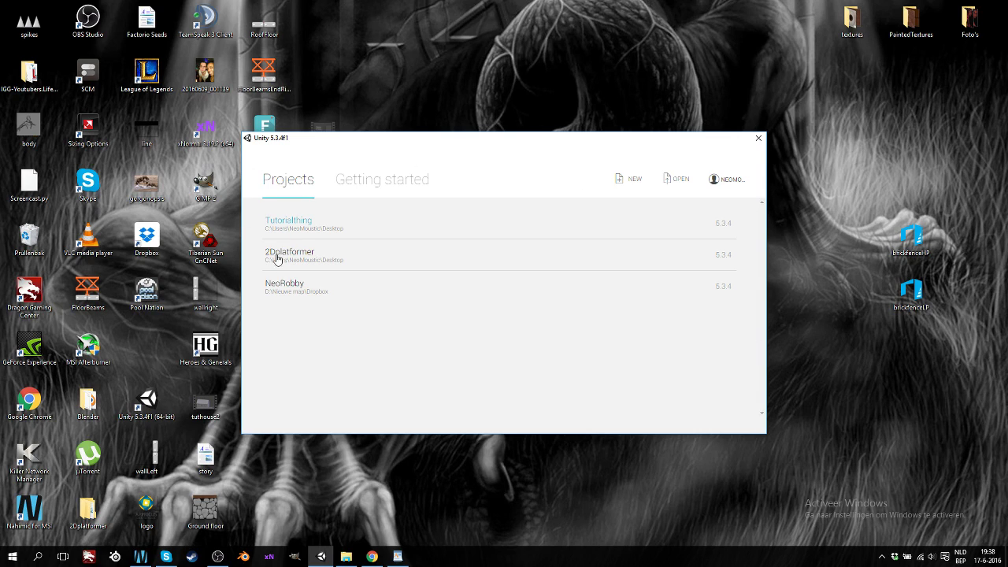
Look at the Getting started video, then return to the Projects list with Tutorialthing, 2Dplatformer and NeoRobby
{"action": "left_click", "coordinate": [361, 187]}
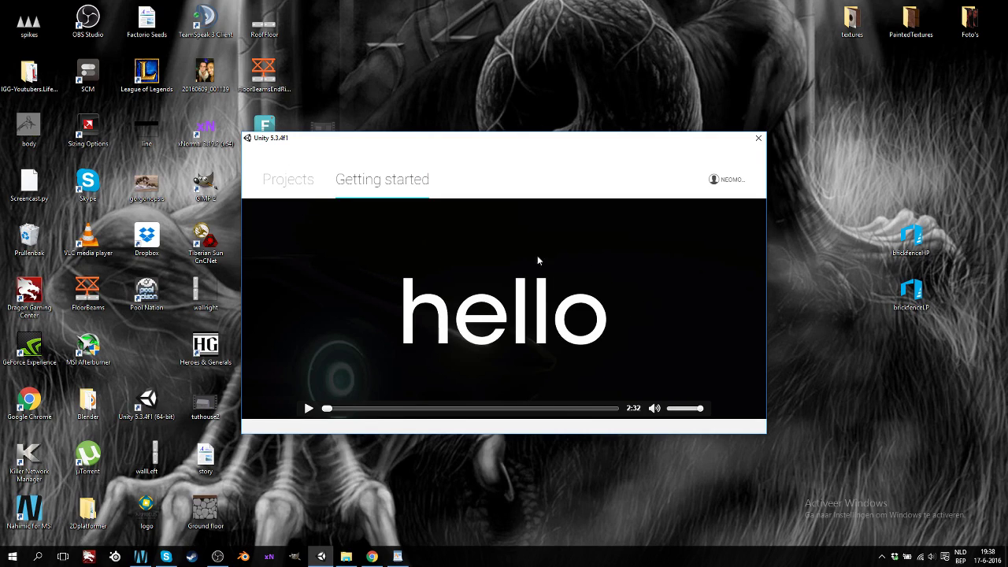
{"action": "left_click", "coordinate": [282, 186]}
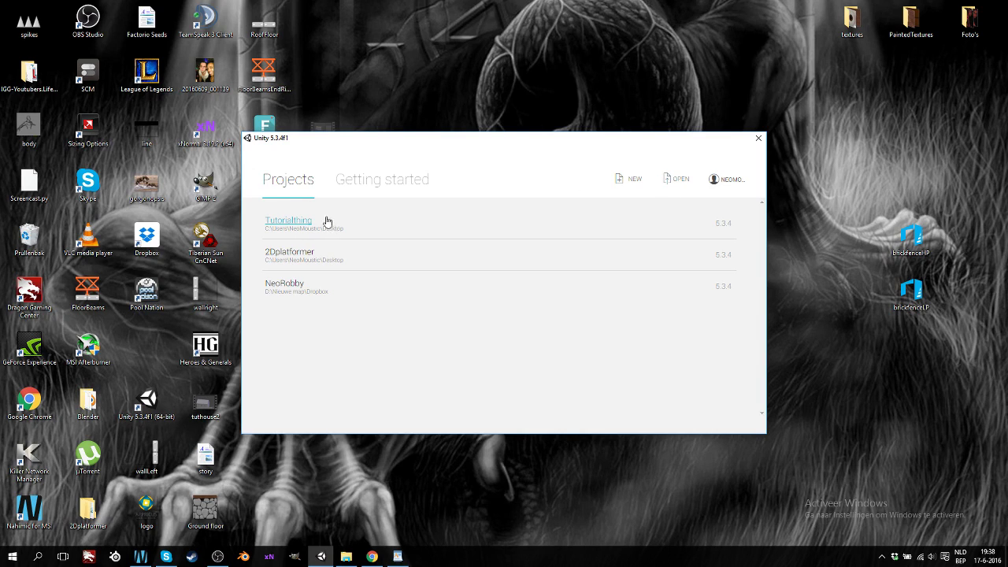
Back out of NEW and open Tutorialthing from the recent projects list
{"action": "left_click", "coordinate": [634, 181]}
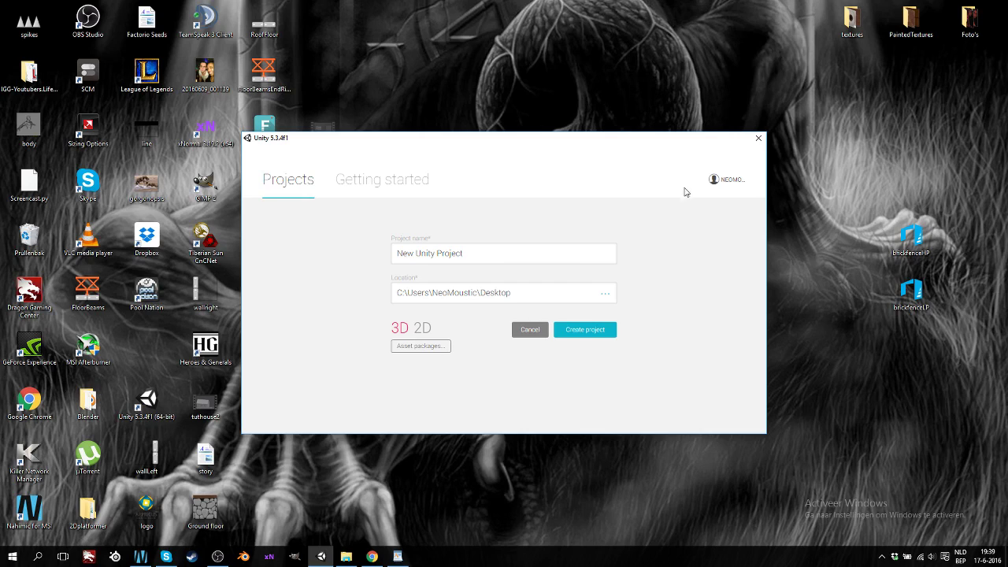
{"action": "left_click", "coordinate": [308, 183]}
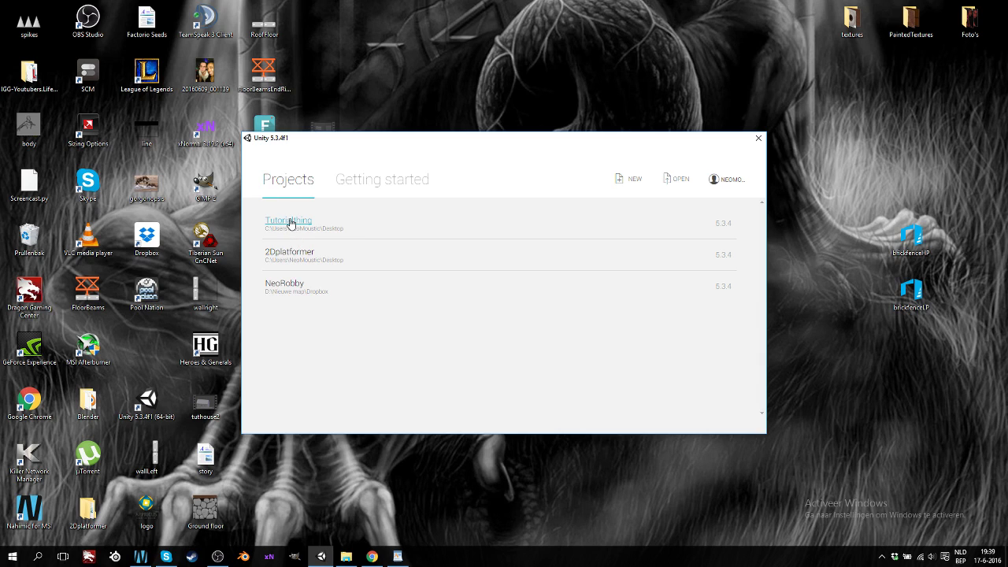
{"action": "left_click", "coordinate": [291, 223]}
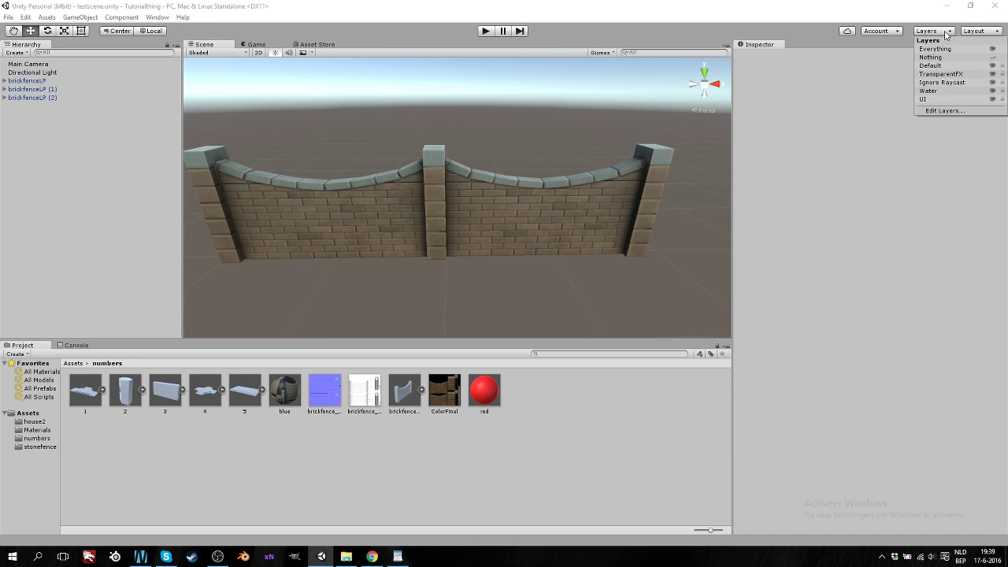
Switch the editor layout to 4 Split, then 2 by 3, returning to Default after each
{"action": "left_click", "coordinate": [977, 31]}
{"action": "left_click", "coordinate": [947, 55]}
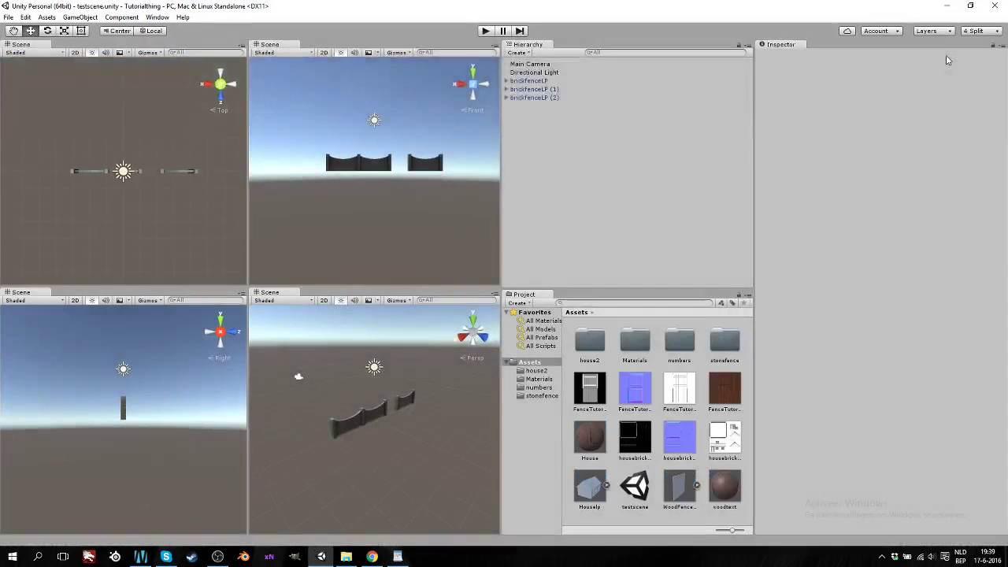
{"action": "left_click", "coordinate": [981, 30]}
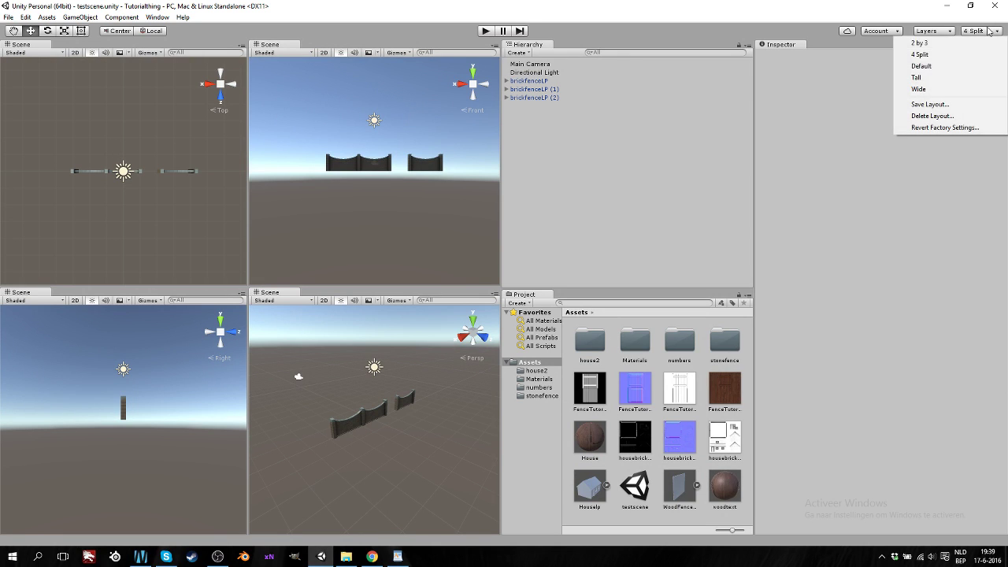
{"action": "left_click", "coordinate": [946, 66]}
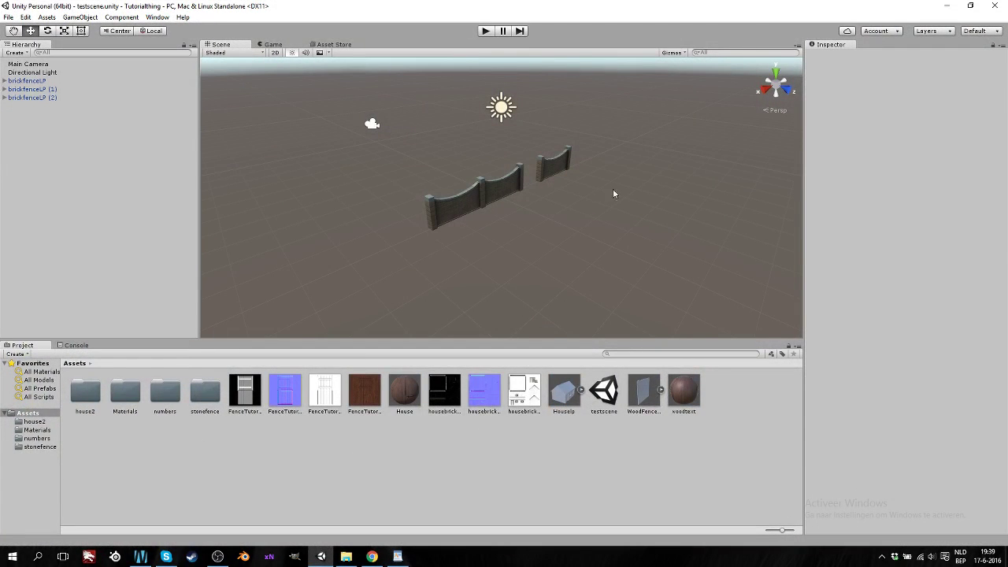
{"action": "left_click", "coordinate": [976, 30]}
{"action": "left_click", "coordinate": [940, 44]}
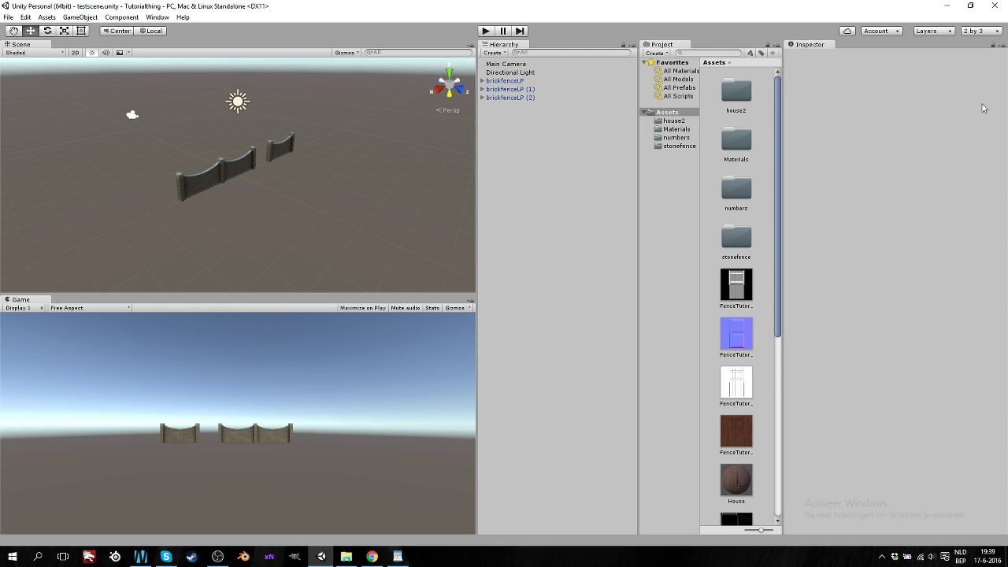
{"action": "left_click", "coordinate": [984, 33]}
{"action": "left_click", "coordinate": [945, 66]}
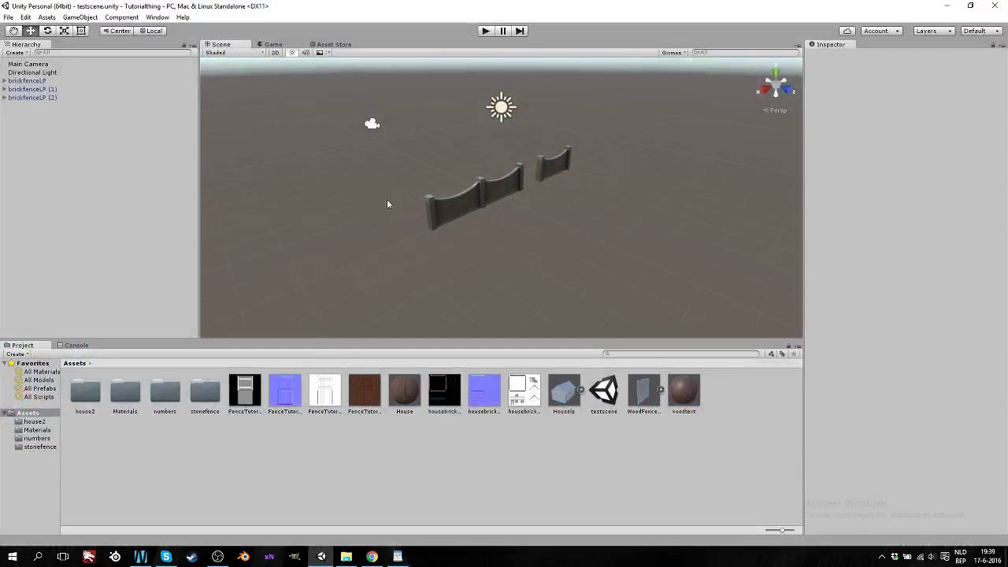
Preview the fences in the Game view, return to the Scene view, and minimize Unity
{"action": "left_click", "coordinate": [273, 44]}
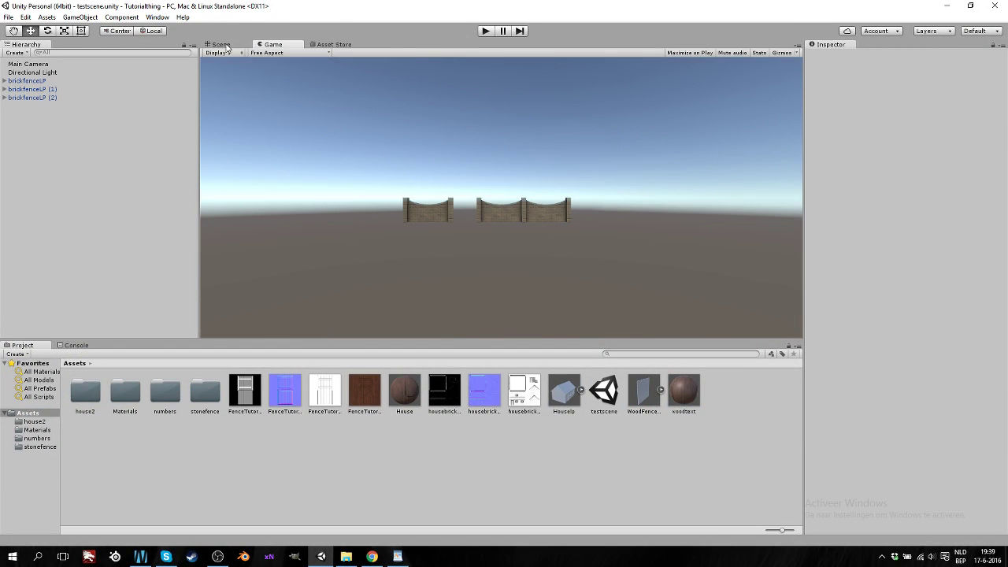
{"action": "left_click", "coordinate": [221, 44]}
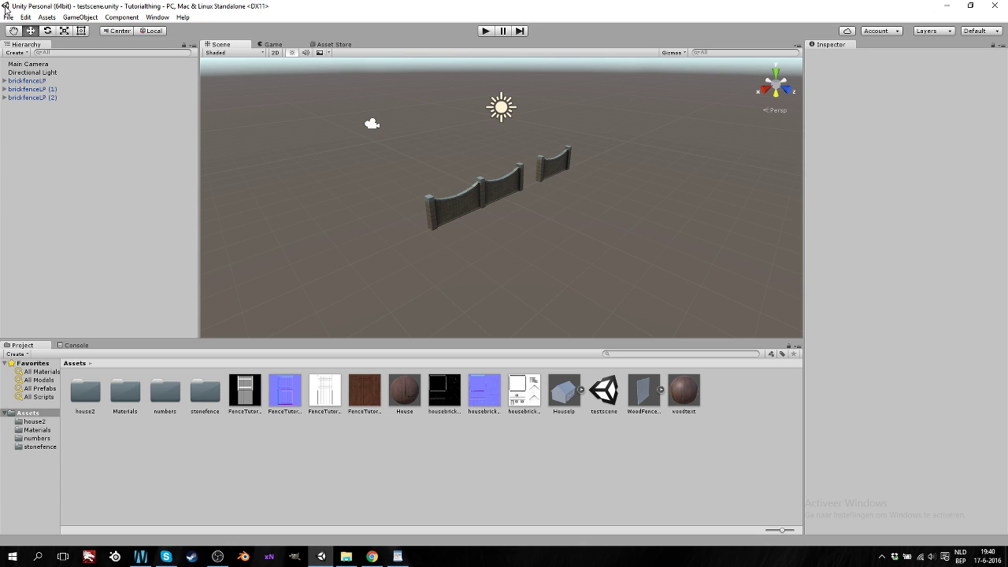
{"action": "left_click", "coordinate": [947, 5]}
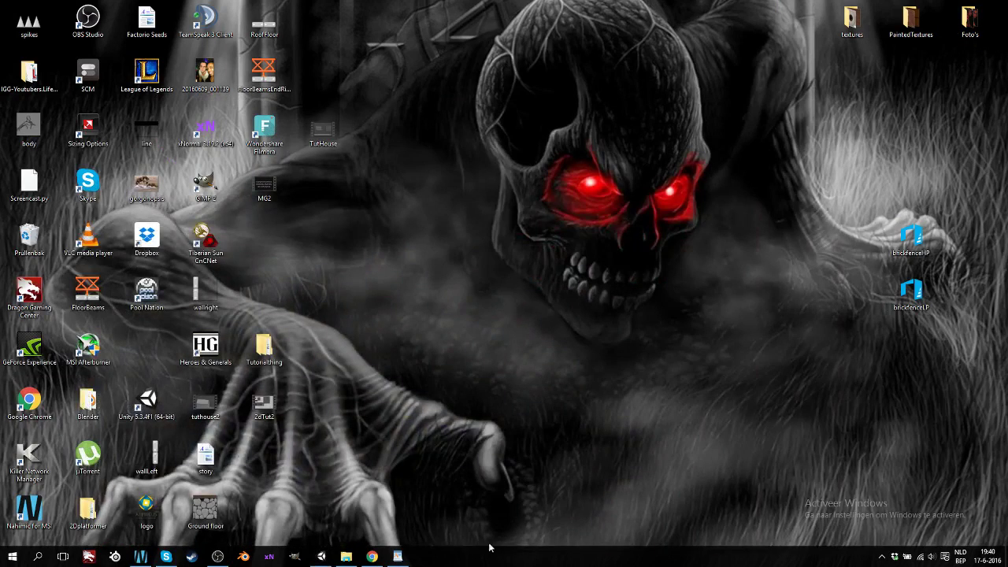
{"action": "left_click", "coordinate": [321, 557]}
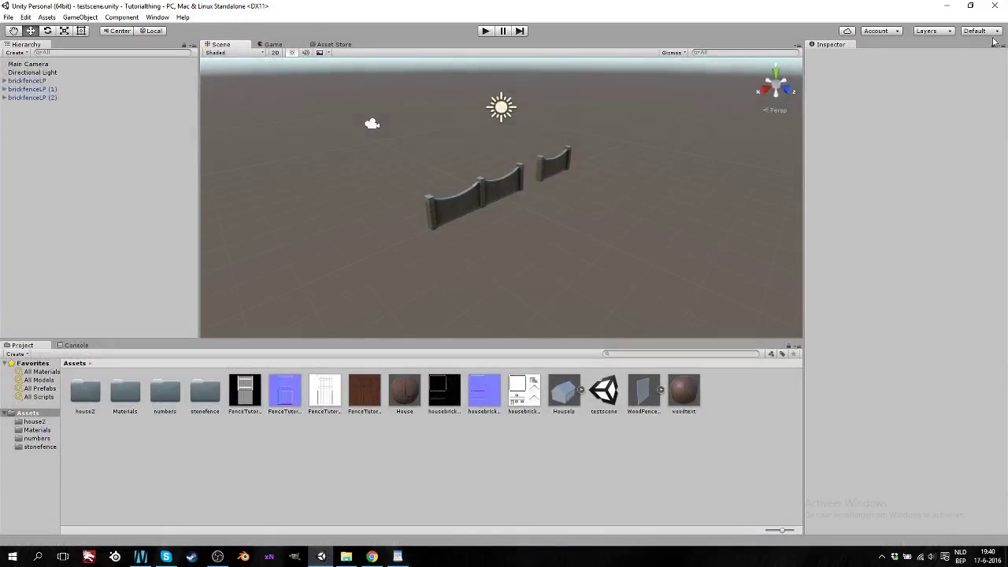
{"action": "left_click", "coordinate": [971, 6]}
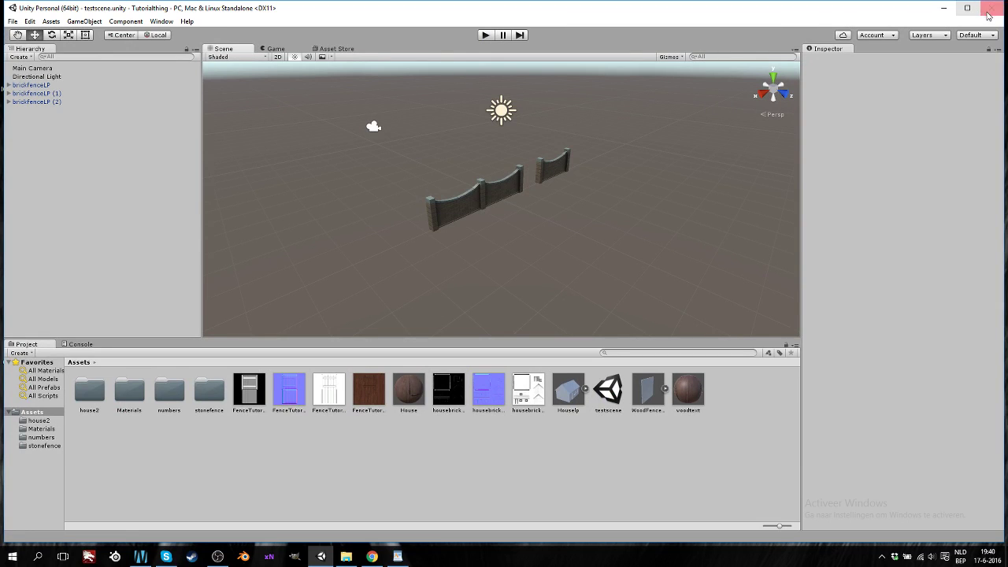
{"action": "left_click_drag", "start_coordinate": [1002, 33], "coordinate": [408, 88]}
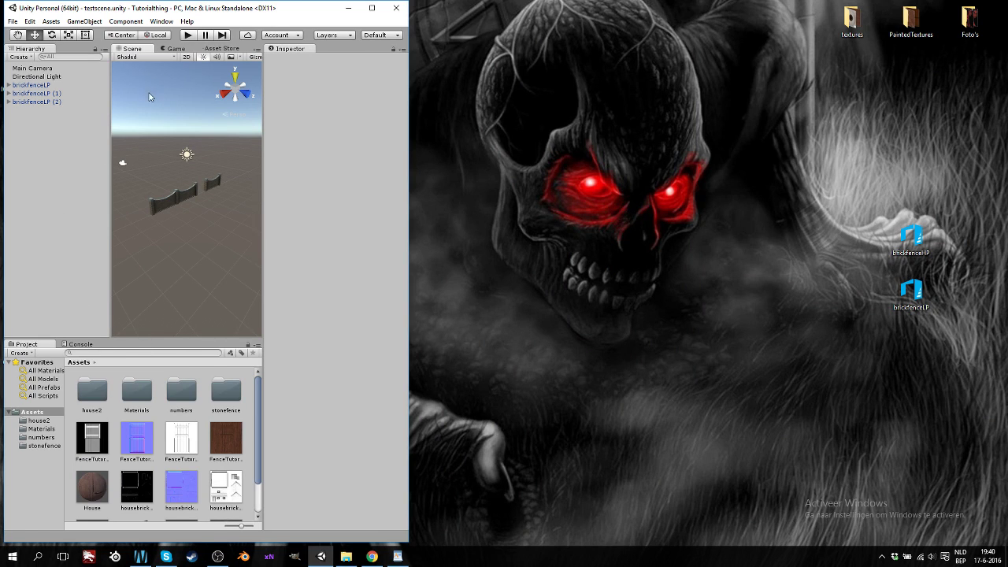
{"action": "left_click_drag", "start_coordinate": [203, 7], "coordinate": [367, 17]}
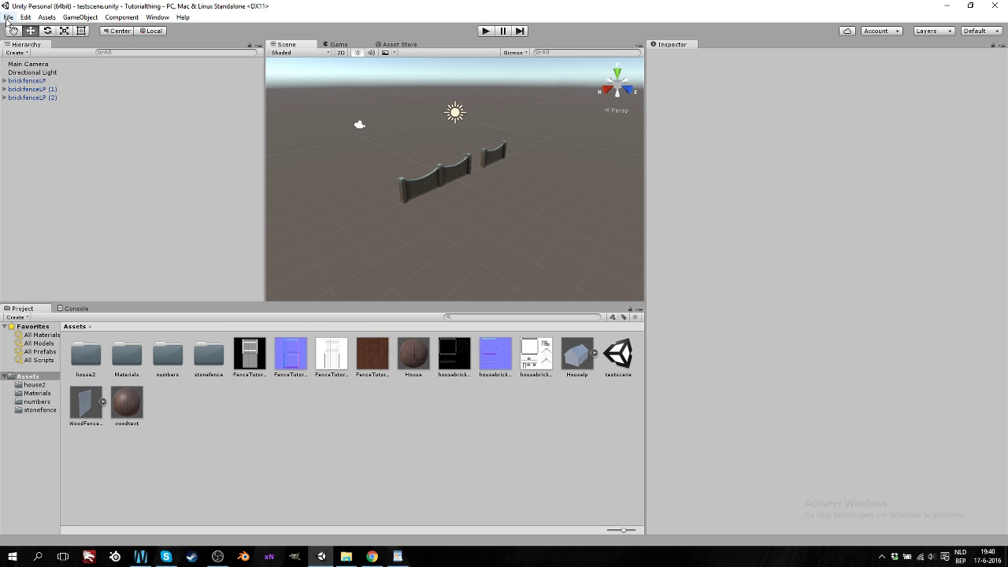
Orbit, zoom and pan the Scene view around the brick fences
{"action": "left_click", "coordinate": [8, 16]}
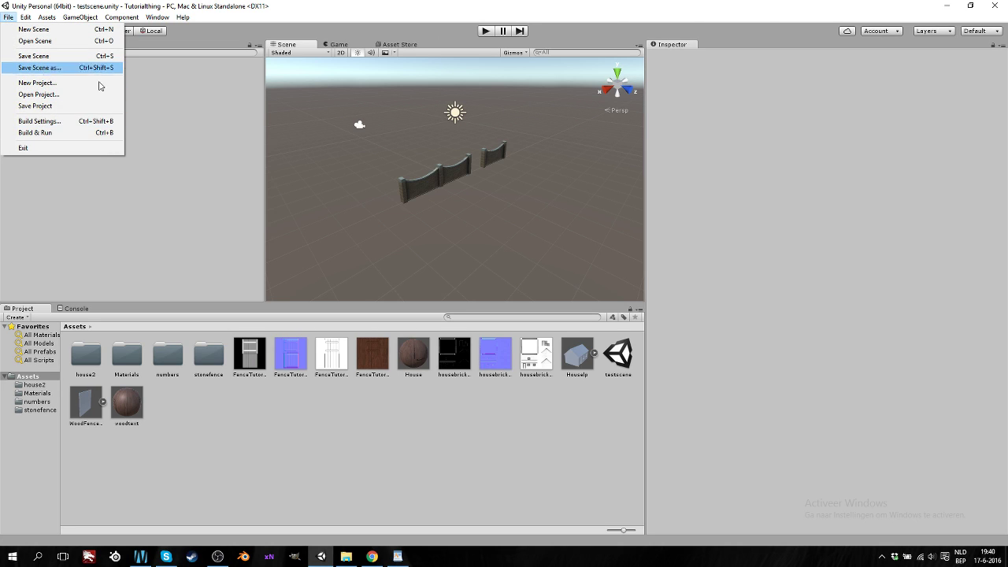
{"action": "left_click", "coordinate": [114, 221]}
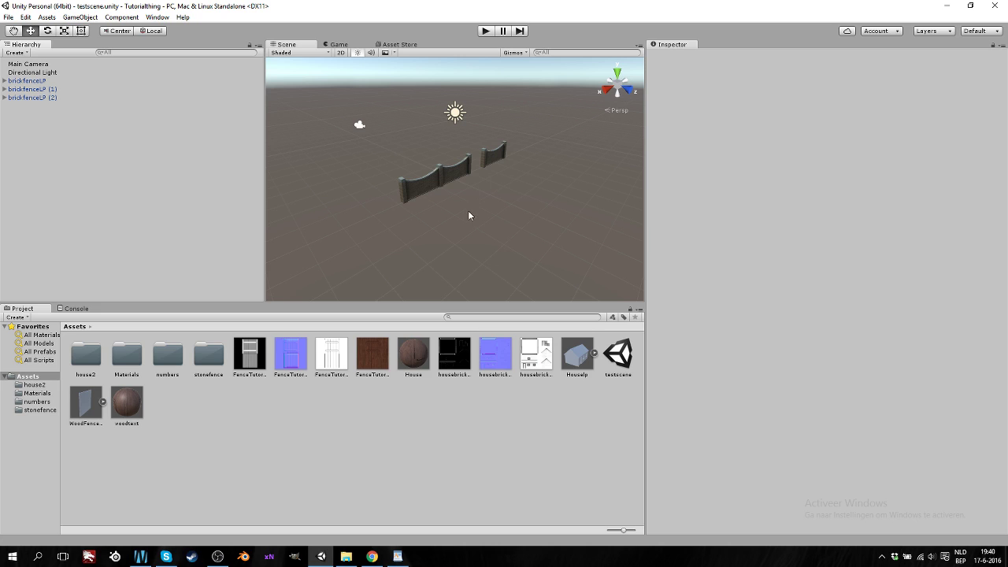
{"action": "left_click_drag", "start_coordinate": [468, 210], "coordinate": [478, 191], "text": "alt"}
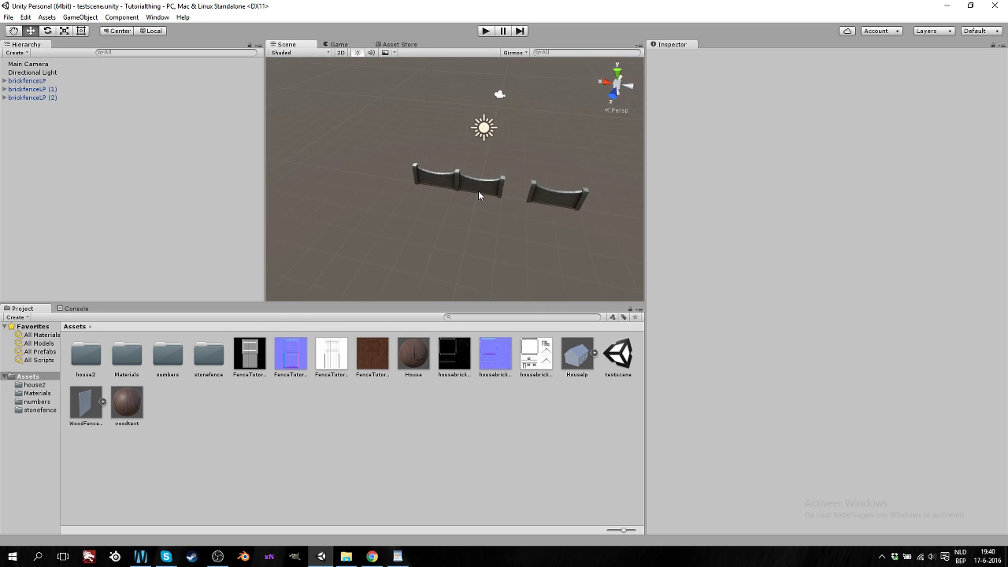
{"action": "scroll", "coordinate": [479, 191], "scroll_direction": "up", "scroll_amount": 10}
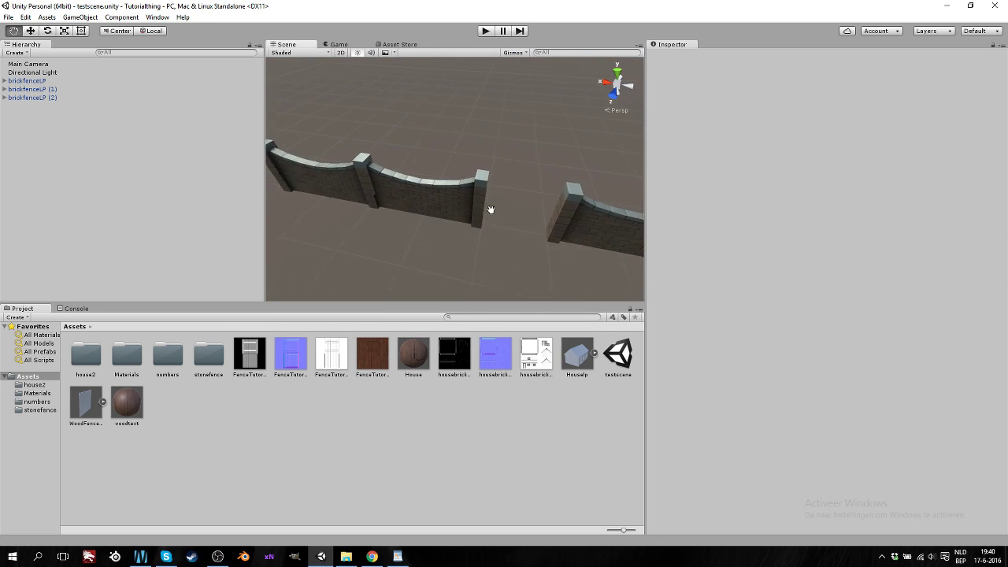
{"action": "middle_click_drag", "start_coordinate": [490, 209], "coordinate": [469, 203]}
{"action": "scroll", "coordinate": [469, 204], "scroll_direction": "down", "scroll_amount": 5}
{"action": "mouse_move", "coordinate": [461, 209]}
{"action": "left_mouse_down", "text": "alt"}
{"action": "mouse_move", "coordinate": [492, 237]}
{"action": "mouse_move", "coordinate": [388, 237]}
{"action": "mouse_move", "coordinate": [473, 219]}
{"action": "mouse_move", "coordinate": [442, 188]}
{"action": "mouse_move", "coordinate": [450, 208]}
{"action": "mouse_move", "coordinate": [475, 221]}
{"action": "left_mouse_up", "text": "alt"}
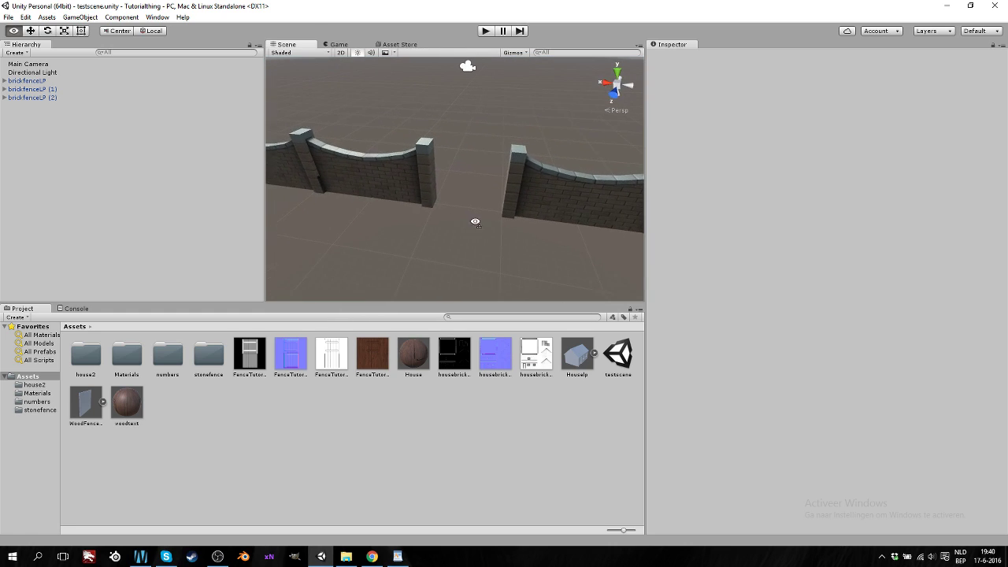
Save the scene over the existing testscene.unity via Save Scene As, confirming the replacement
{"action": "left_click", "coordinate": [8, 18]}
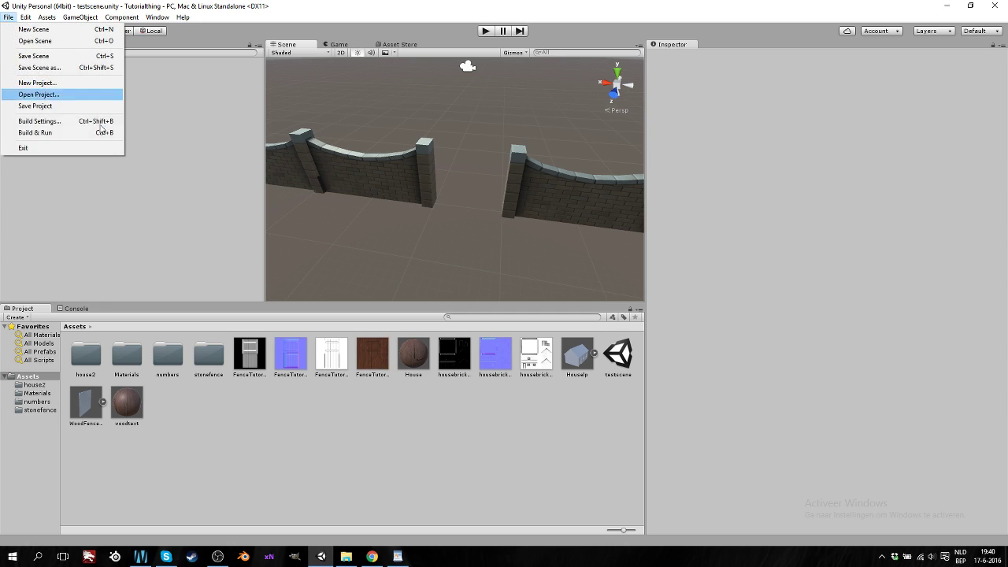
{"action": "left_click", "coordinate": [66, 68]}
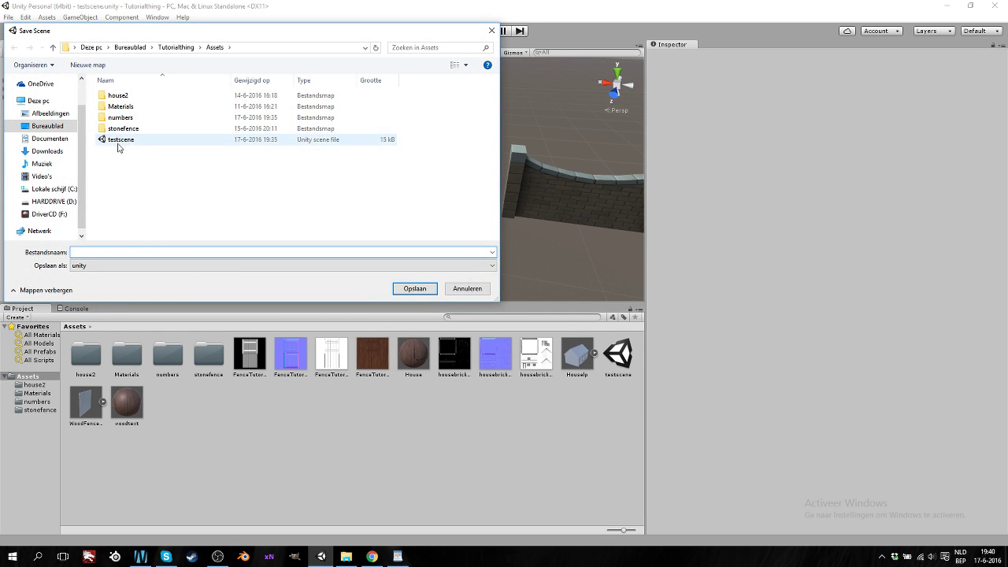
{"action": "left_click", "coordinate": [126, 140]}
{"action": "left_click", "coordinate": [414, 288]}
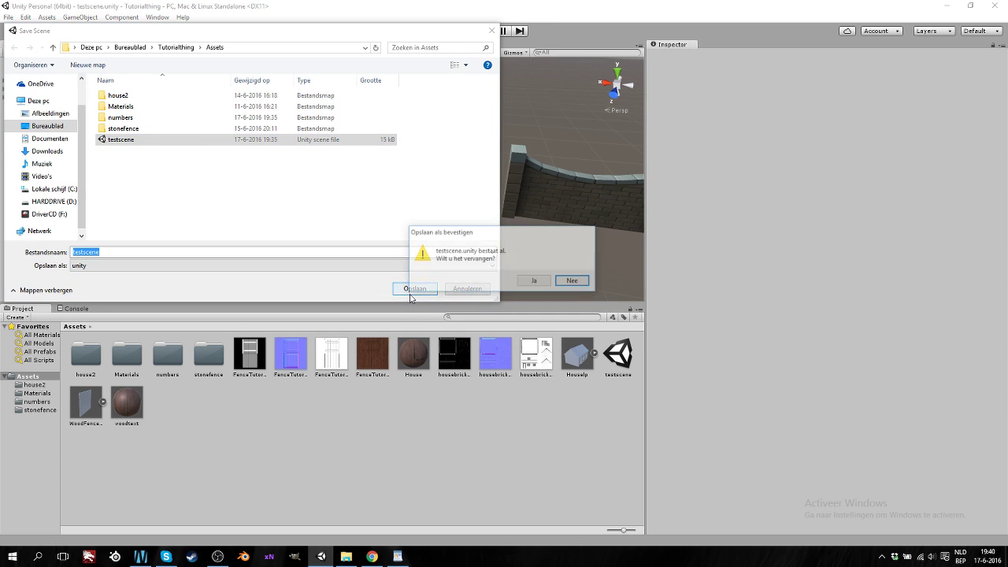
{"action": "left_click", "coordinate": [547, 282]}
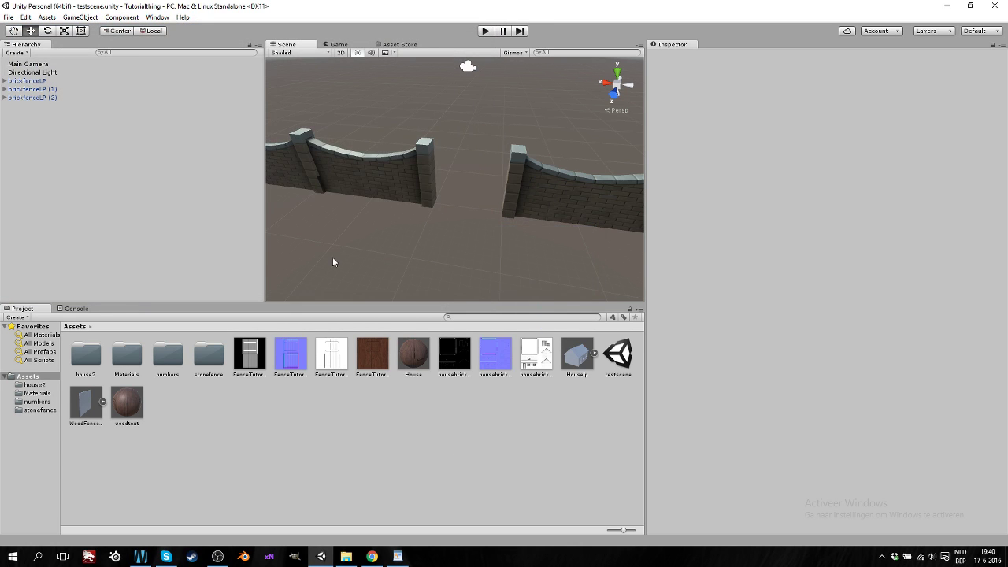
Create a 'scenes' folder in Assets and drag testscene into it
{"action": "left_click", "coordinate": [619, 356]}
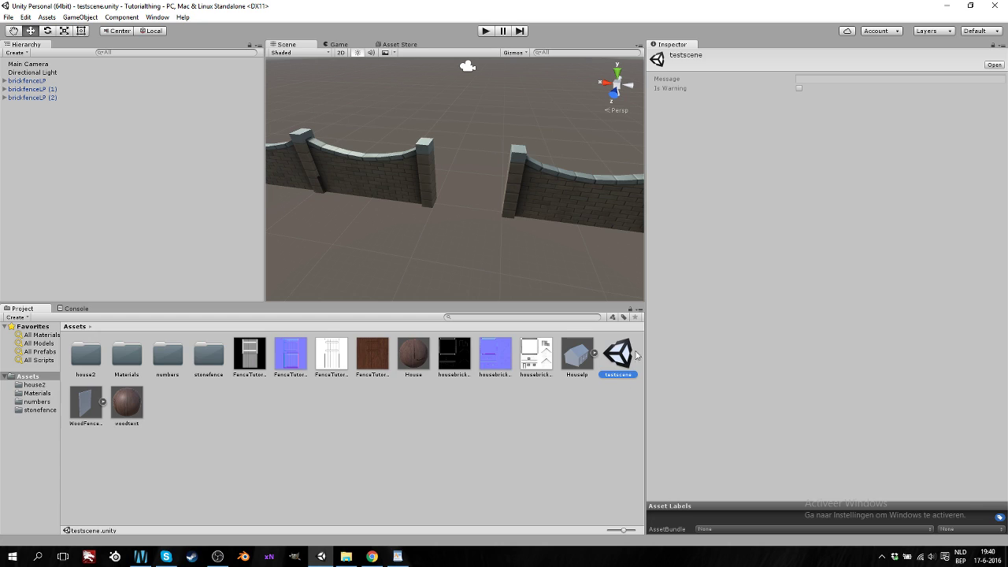
{"action": "left_click", "coordinate": [23, 377]}
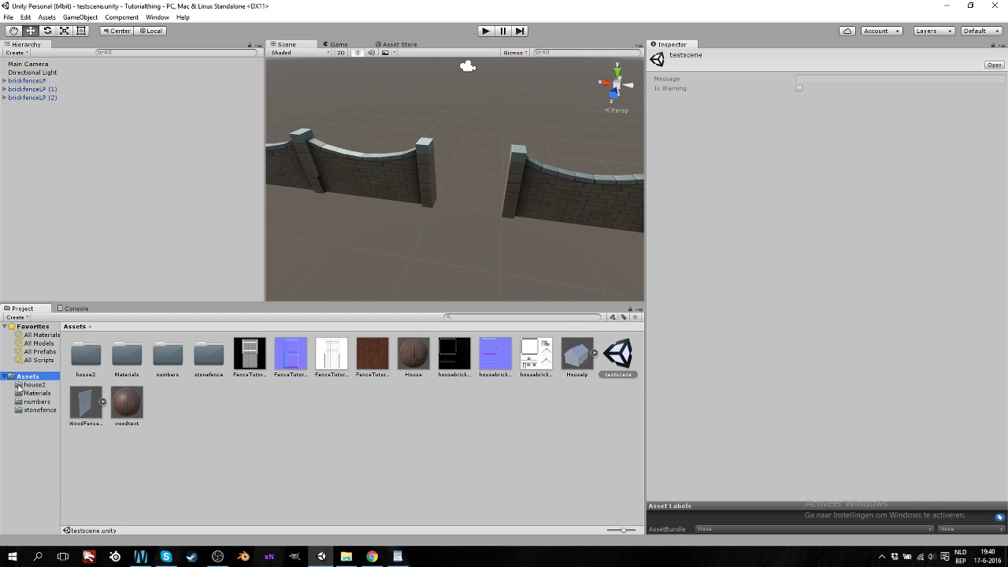
{"action": "right_click", "coordinate": [182, 409]}
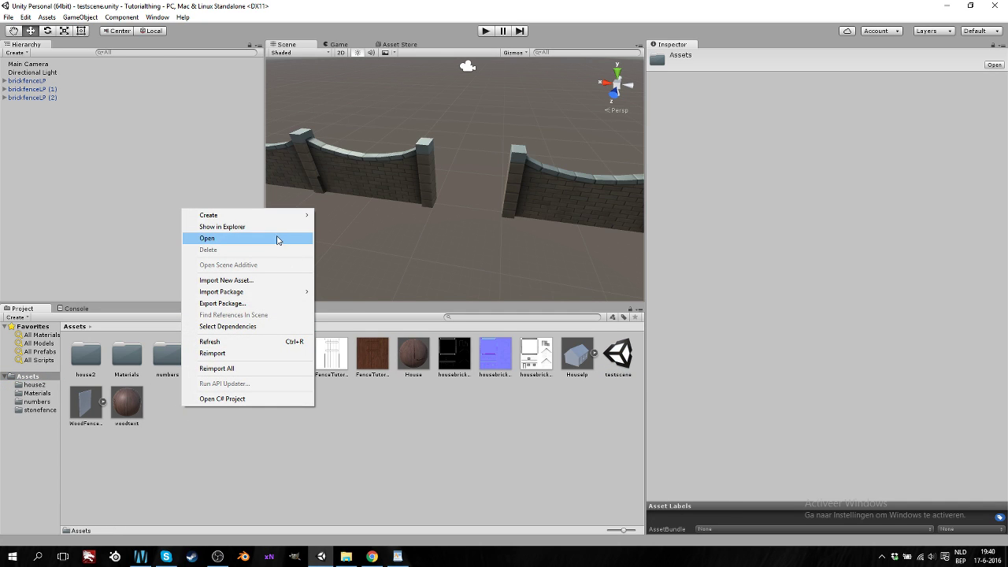
{"action": "mouse_move", "coordinate": [268, 218]}
{"action": "left_click", "coordinate": [355, 213]}
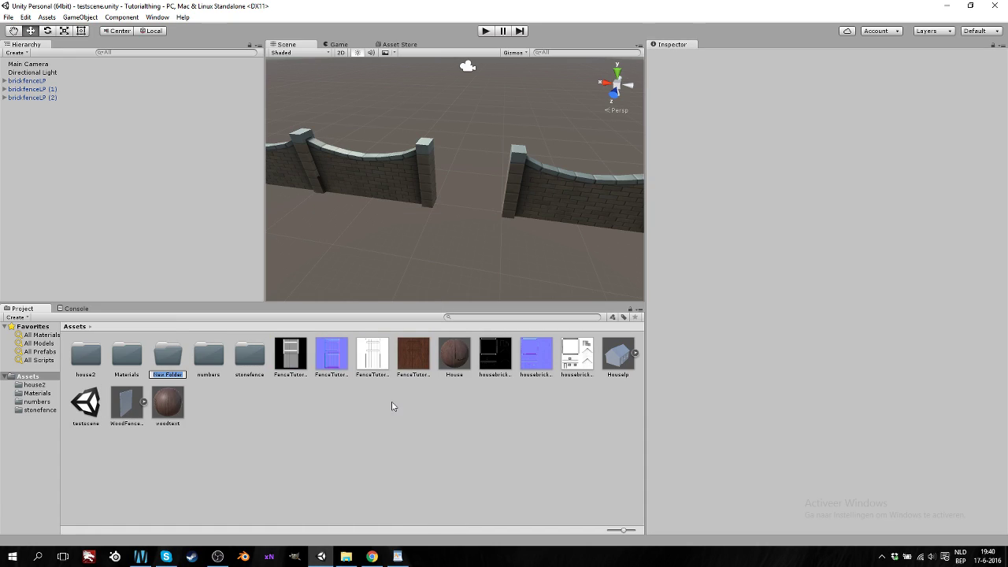
{"action": "type", "text": "scenes"}
{"action": "key", "text": "Return"}
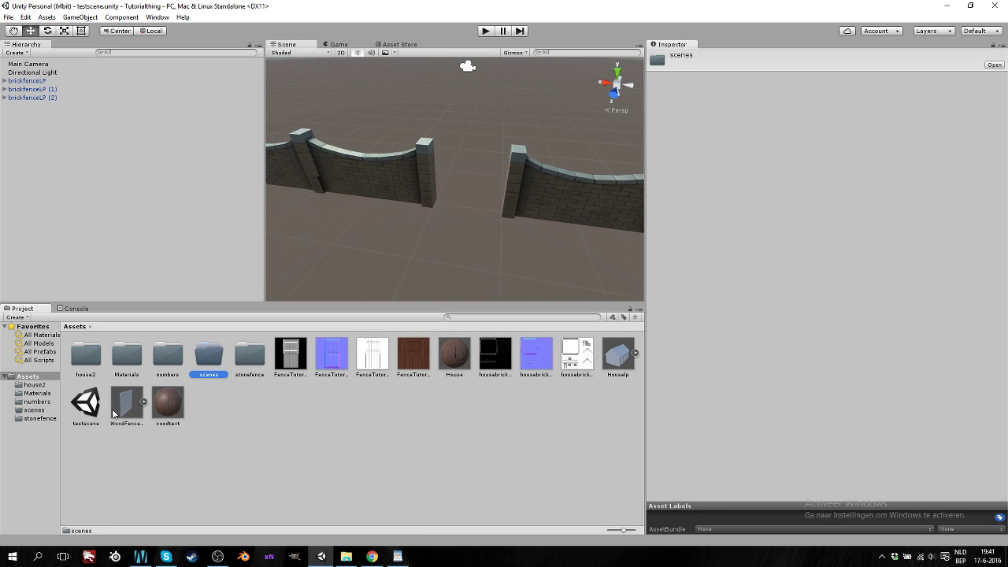
{"action": "left_click_drag", "start_coordinate": [88, 413], "coordinate": [210, 361]}
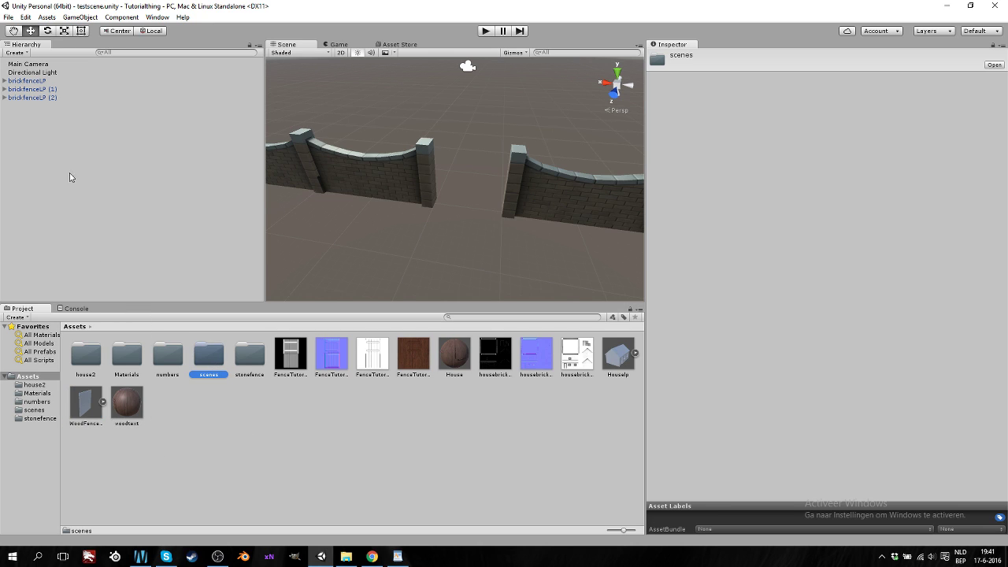
Orbit the Scene view around the fence walls to show the sunlight and horizon
{"action": "left_click", "coordinate": [8, 17]}
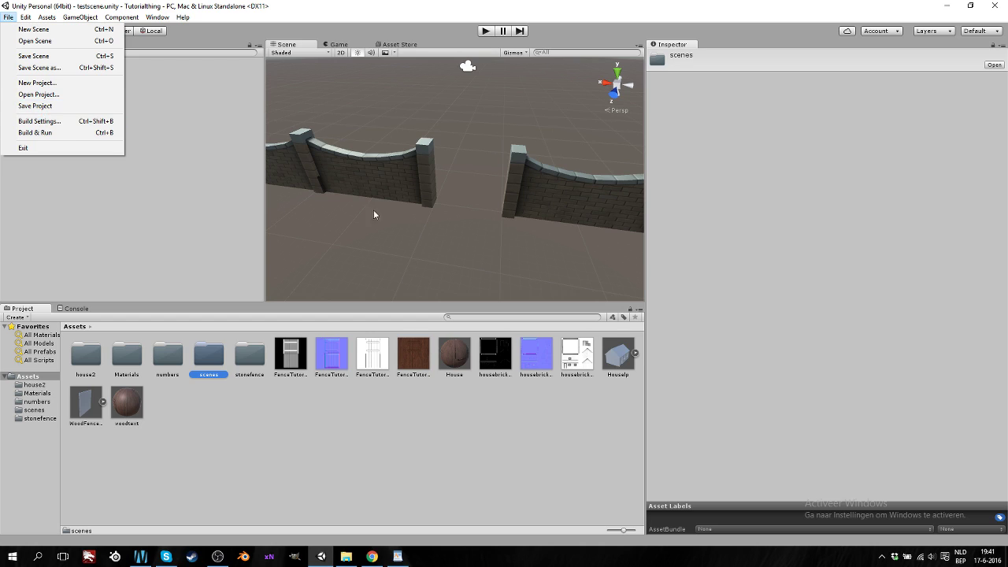
{"action": "left_click", "coordinate": [226, 195]}
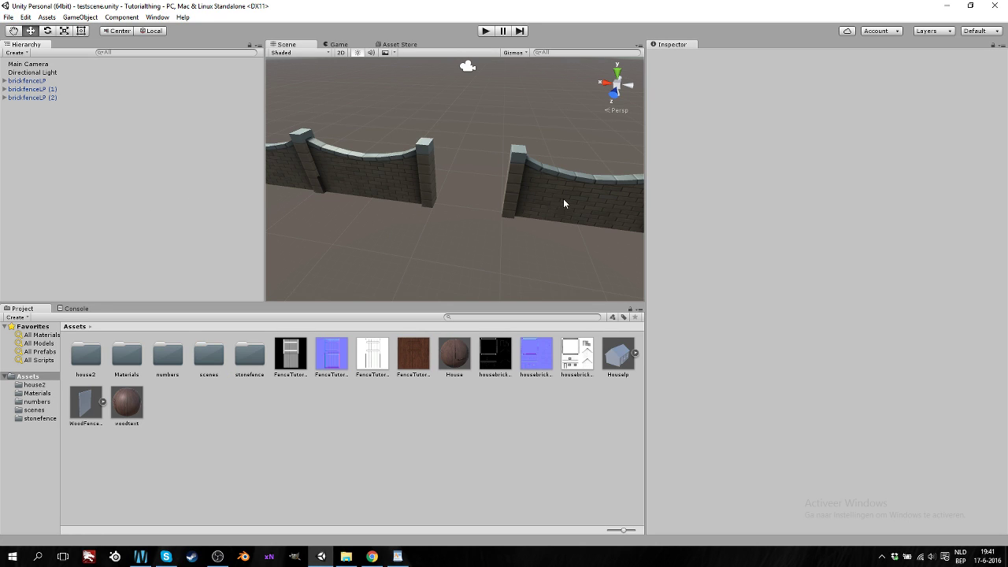
{"action": "scroll", "coordinate": [563, 199], "scroll_direction": "down", "scroll_amount": 5}
{"action": "left_click_drag", "start_coordinate": [455, 202], "coordinate": [398, 203], "text": "alt"}
{"action": "left_click", "coordinate": [8, 16]}
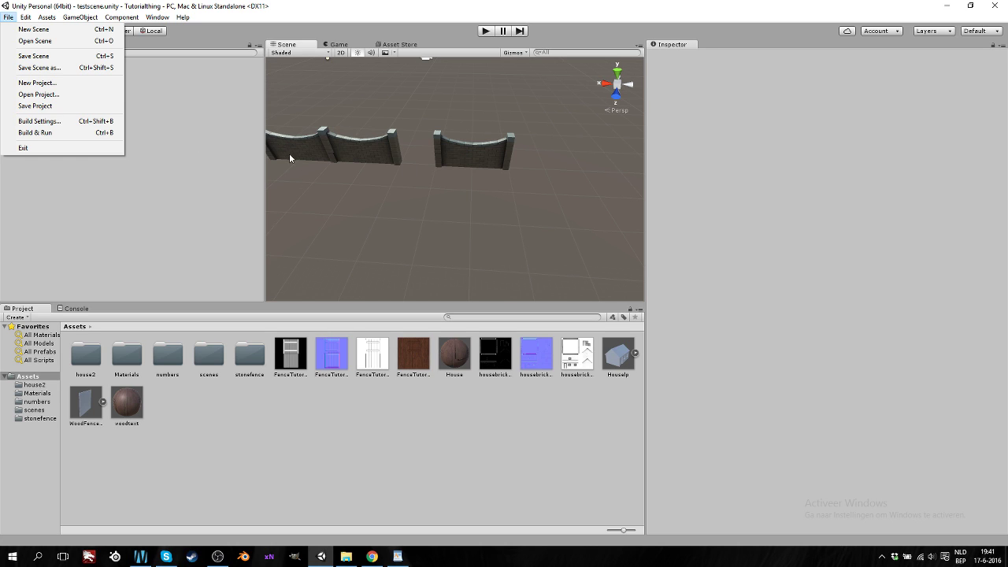
{"action": "left_click", "coordinate": [157, 169]}
{"action": "right_click_drag", "start_coordinate": [383, 198], "coordinate": [487, 239]}
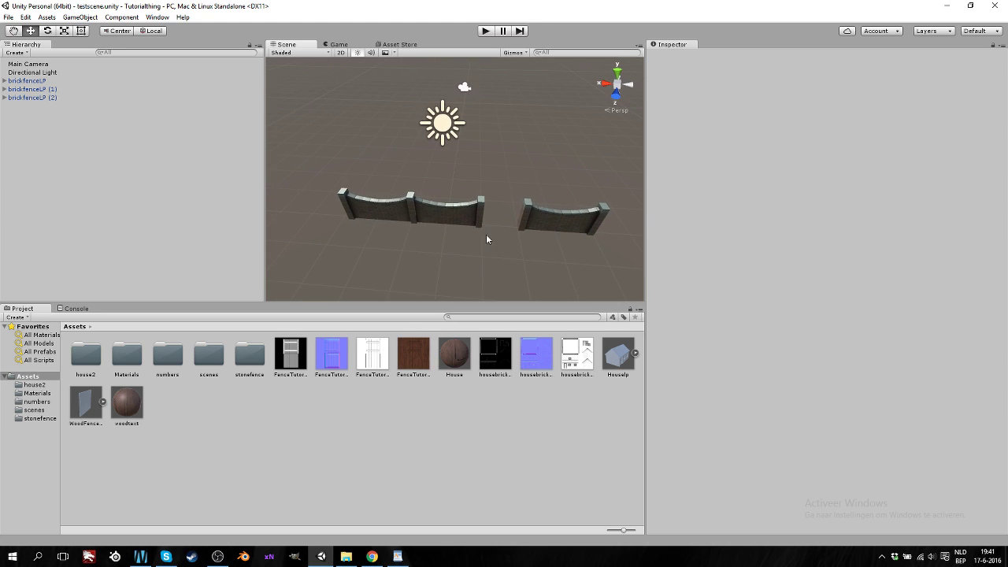
{"action": "right_click_drag", "start_coordinate": [451, 269], "coordinate": [481, 262]}
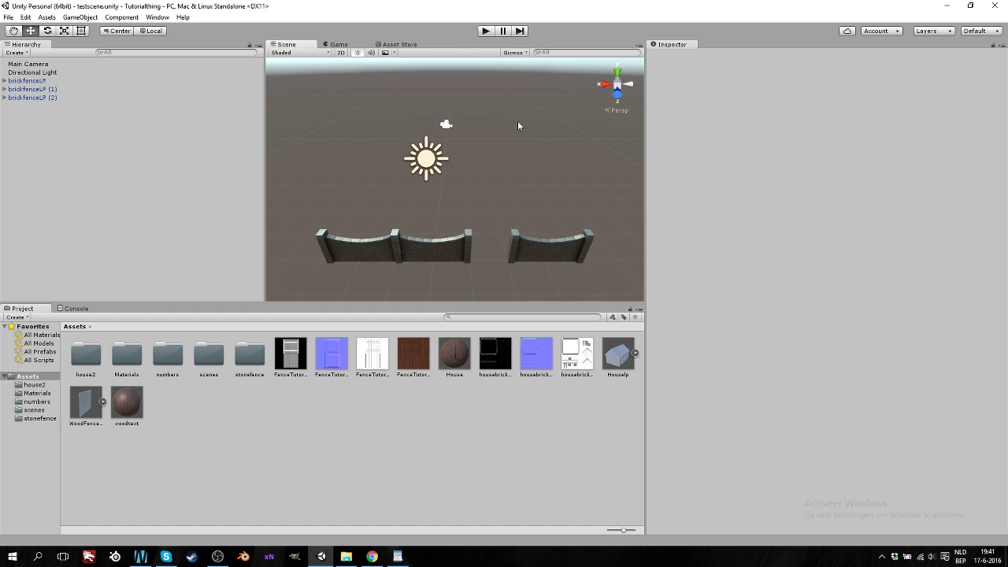
Save the Tutorialthing project with File > Save Project
{"action": "left_click", "coordinate": [8, 17]}
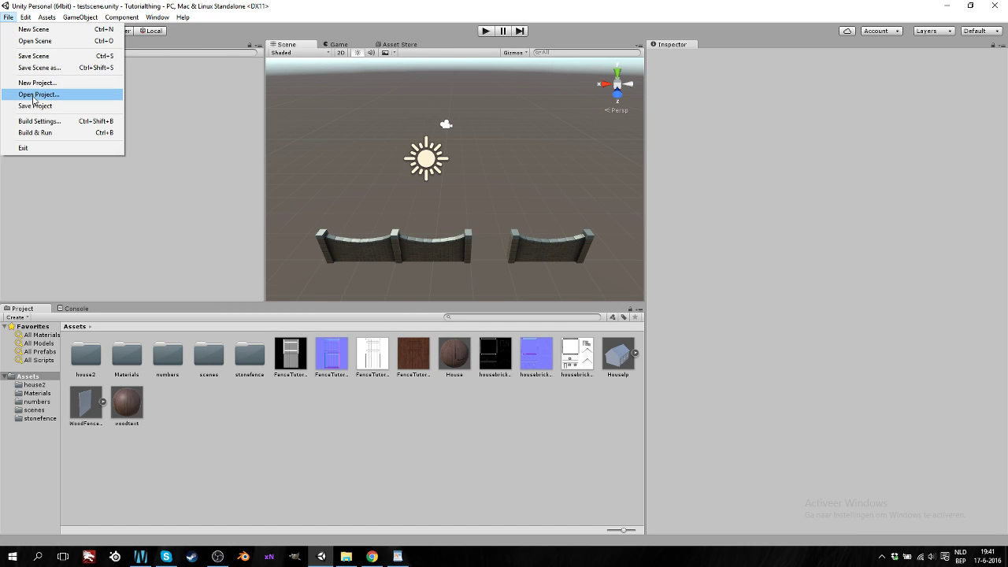
{"action": "left_click", "coordinate": [35, 107]}
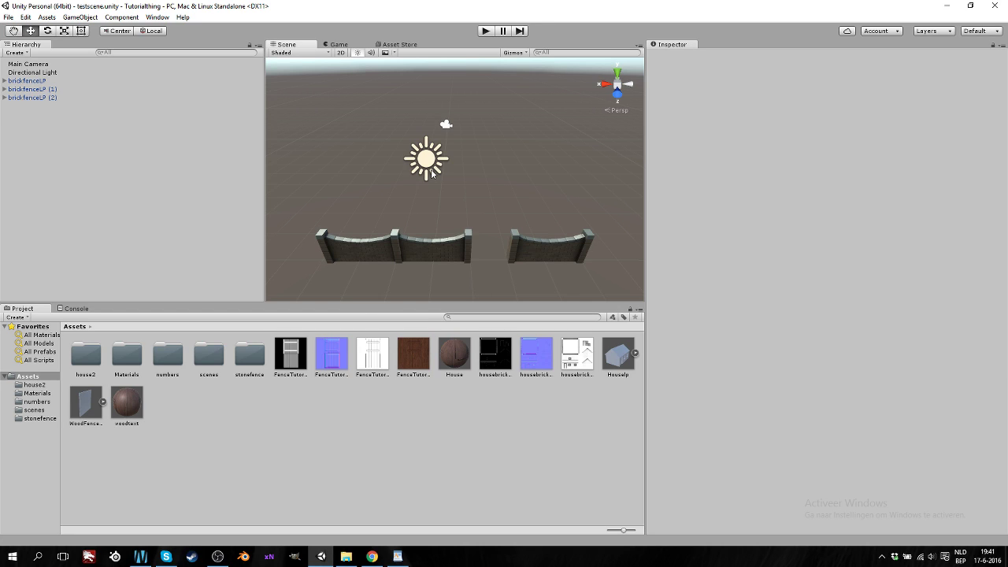
{"action": "left_click", "coordinate": [8, 18]}
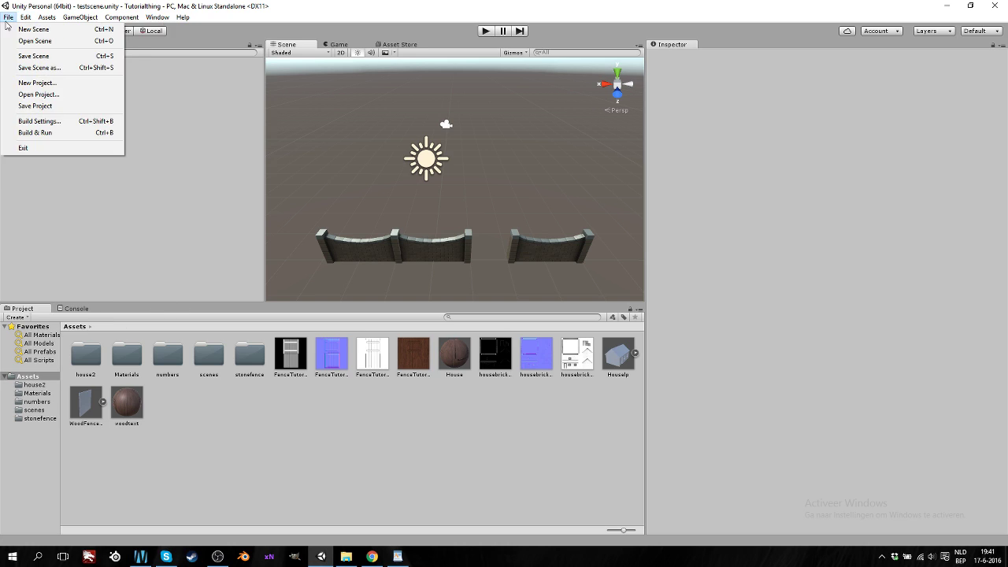
Add the open scenes/testscene to the Build Settings scene list, then close the window
{"action": "left_click", "coordinate": [34, 123]}
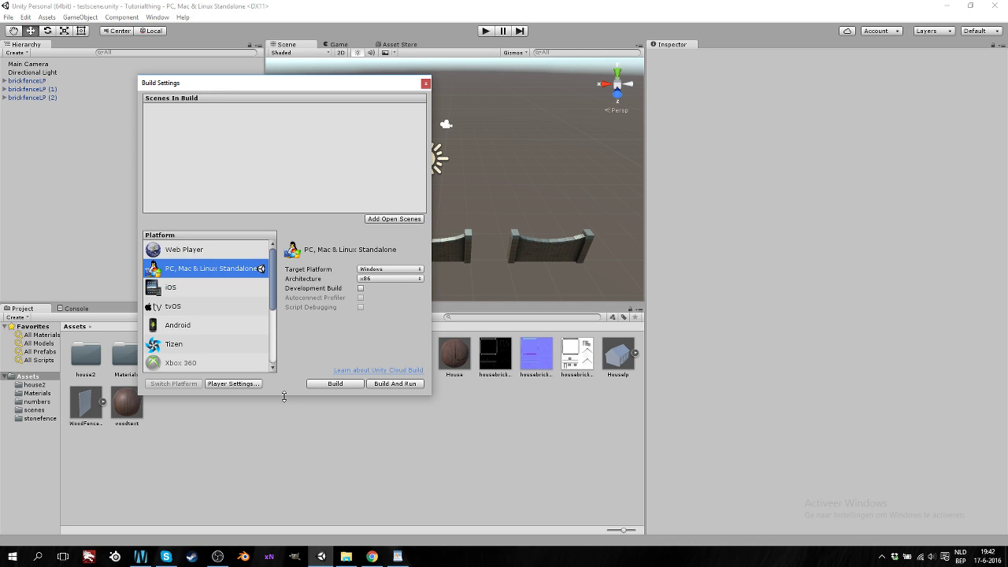
{"action": "left_click_drag", "start_coordinate": [284, 396], "coordinate": [285, 489]}
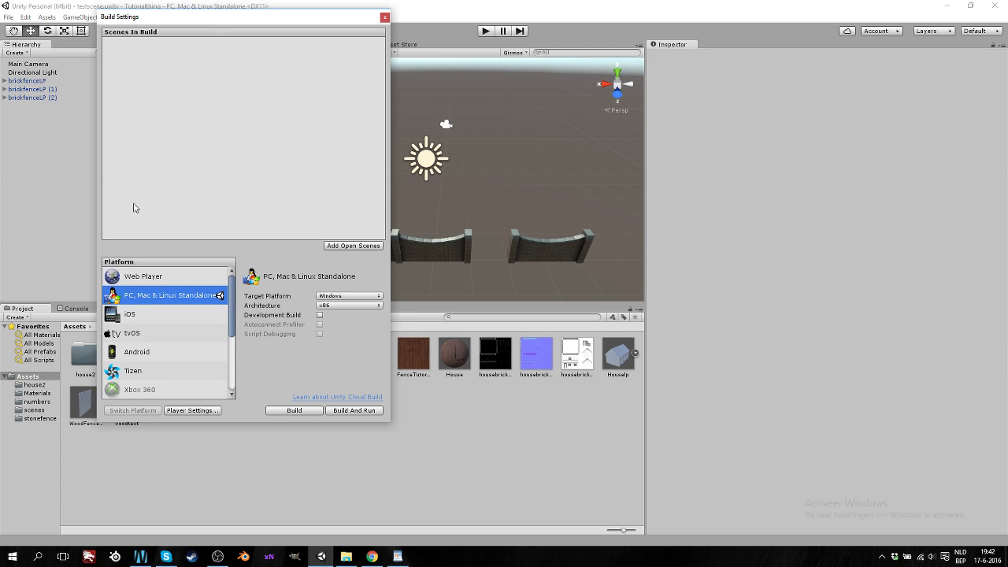
{"action": "left_click", "coordinate": [348, 248]}
{"action": "left_click", "coordinate": [74, 177]}
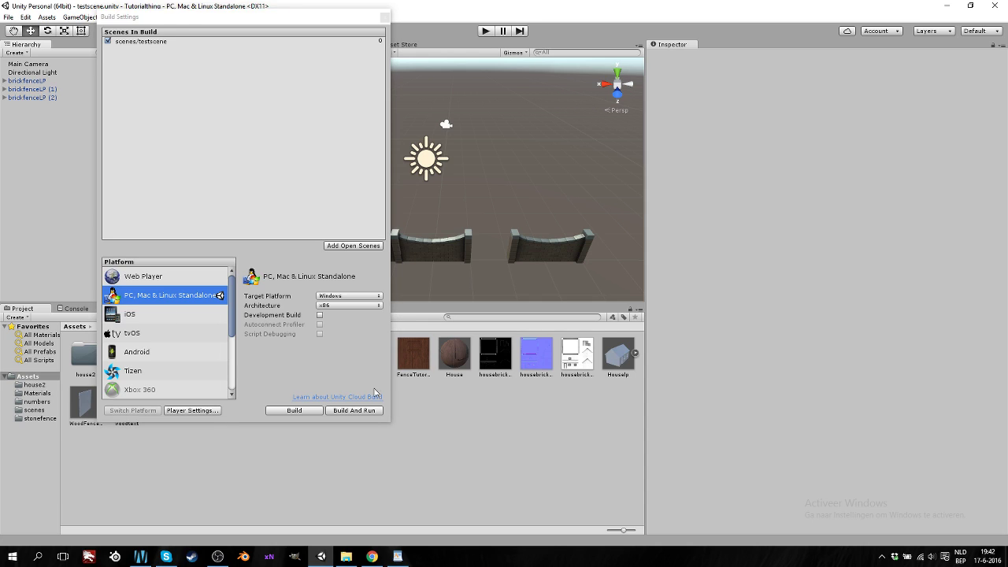
{"action": "left_click", "coordinate": [384, 16]}
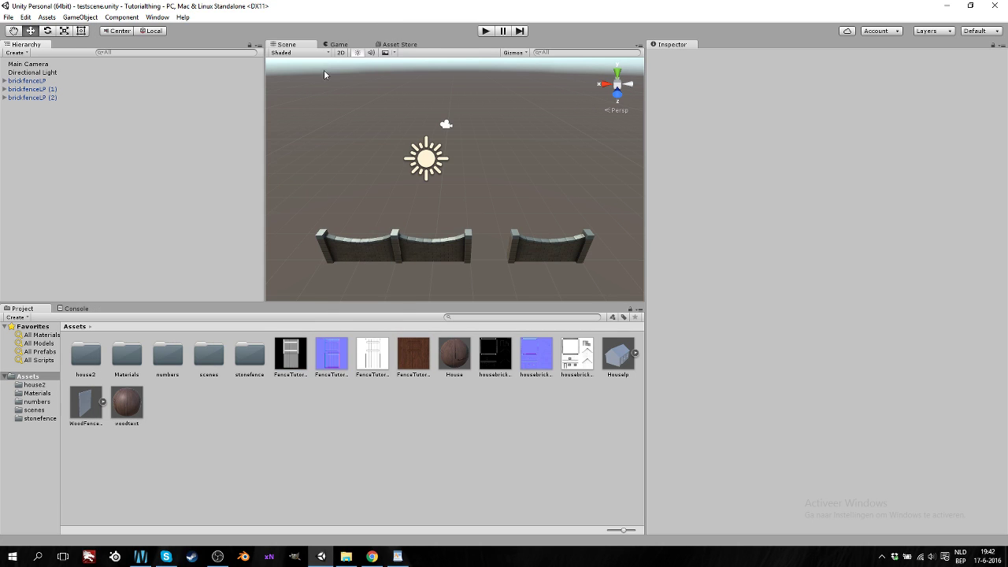
Save the current scene as 'startup' with Save Scene As
{"action": "left_click", "coordinate": [10, 17]}
{"action": "left_click", "coordinate": [25, 17]}
{"action": "left_click", "coordinate": [9, 17]}
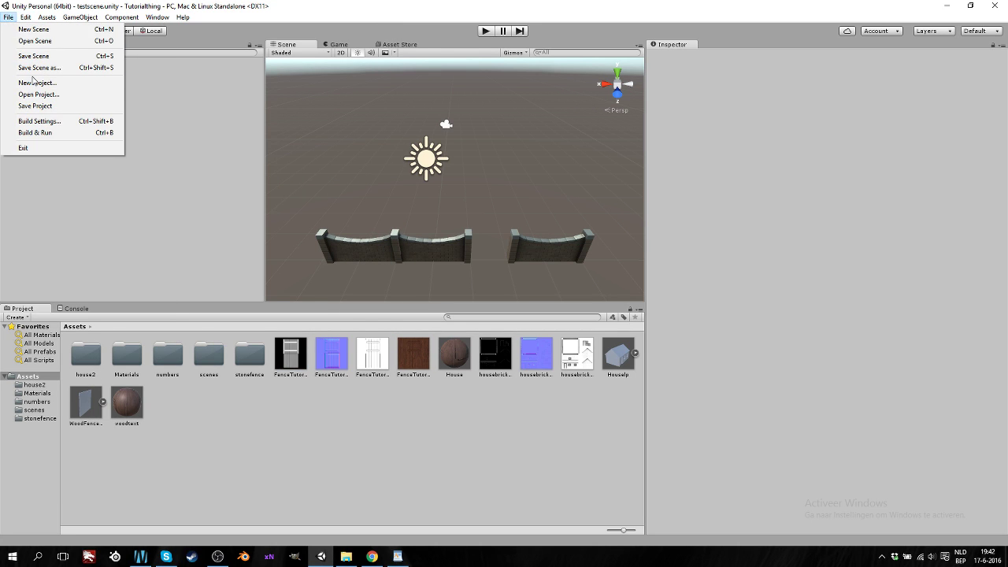
{"action": "left_click", "coordinate": [41, 68]}
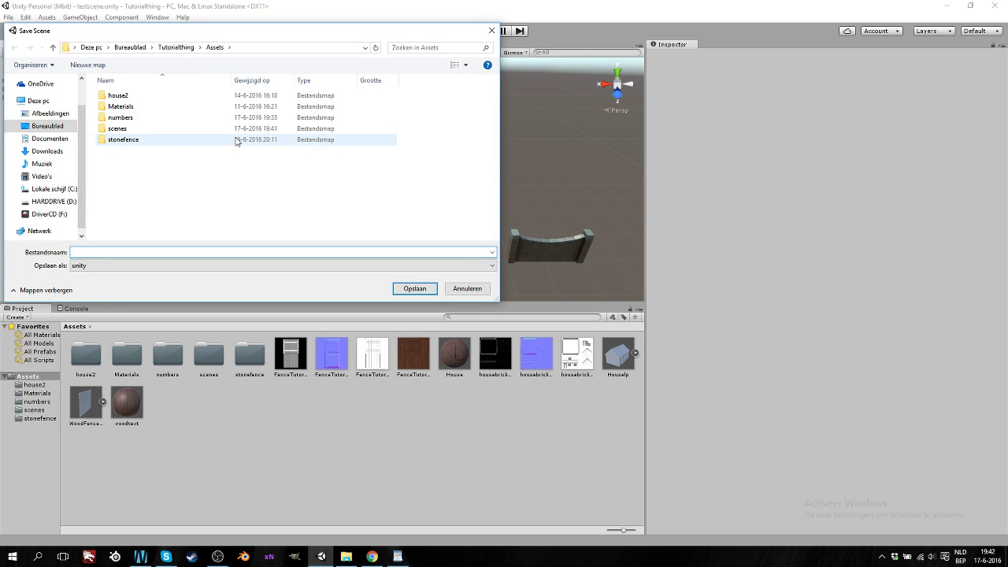
{"action": "type", "text": "startup"}
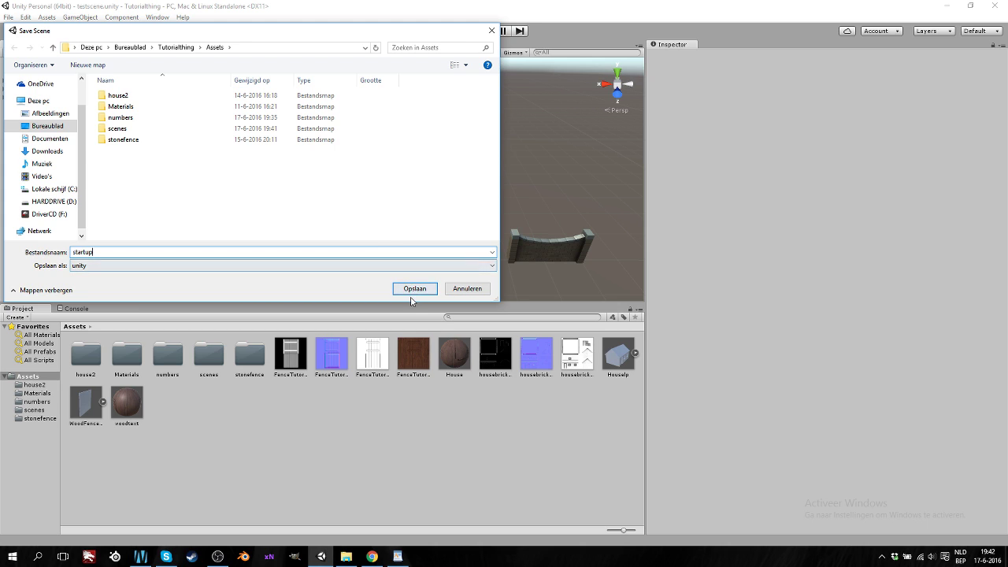
{"action": "left_click", "coordinate": [415, 288]}
Save another copy of the scene as 'finish'
{"action": "left_click", "coordinate": [8, 17]}
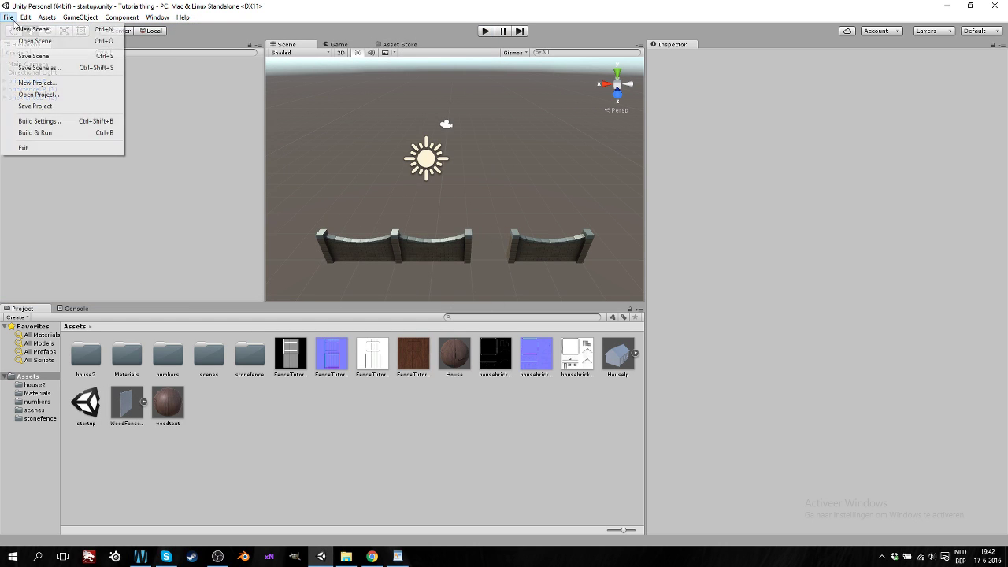
{"action": "left_click", "coordinate": [39, 68]}
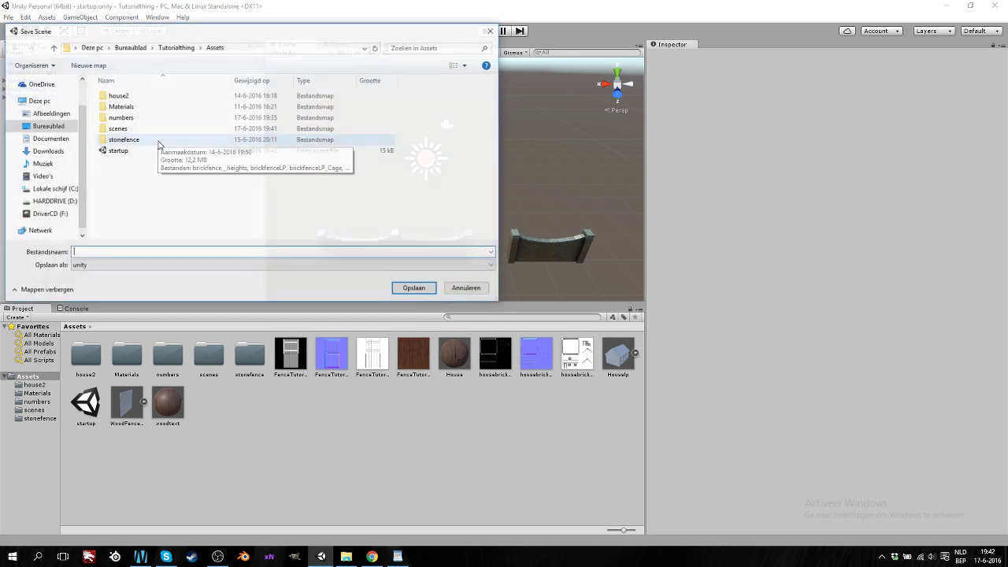
{"action": "type", "text": "finish"}
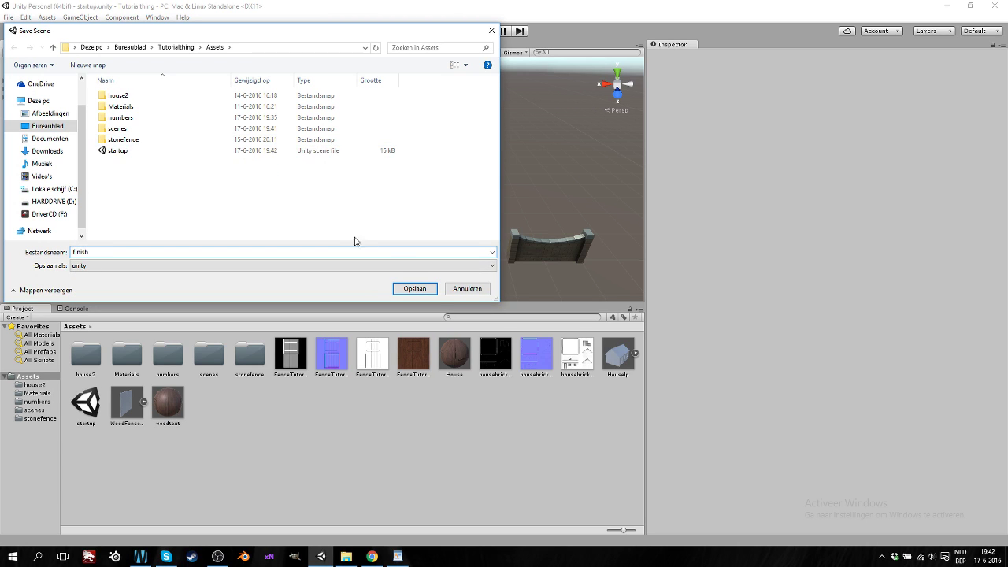
{"action": "left_click", "coordinate": [414, 288]}
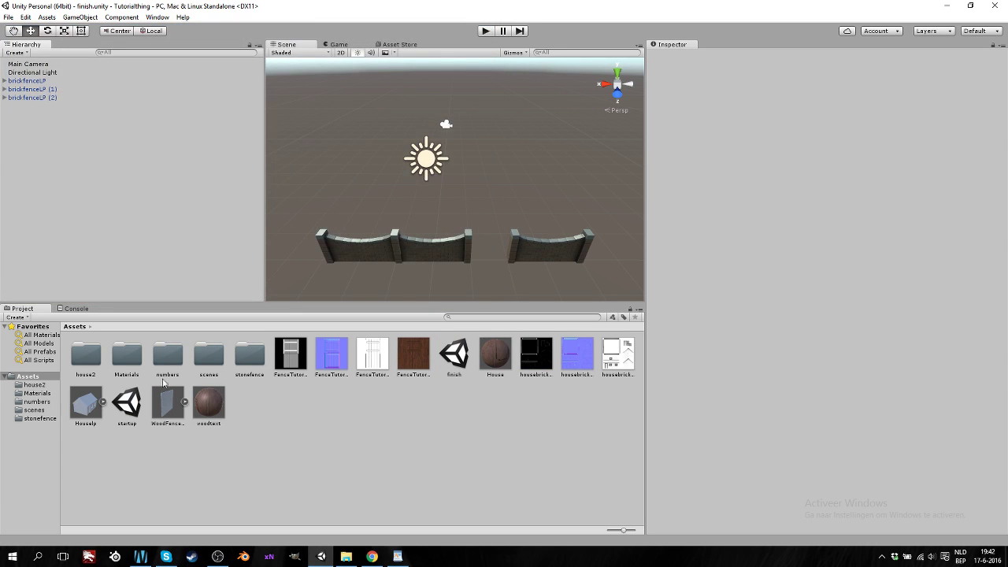
Move the startup and finish scene assets into the stonefence folder
{"action": "left_click", "coordinate": [129, 418]}
{"action": "left_click", "coordinate": [454, 355], "text": "ctrl"}
{"action": "left_click_drag", "start_coordinate": [454, 354], "coordinate": [214, 356]}
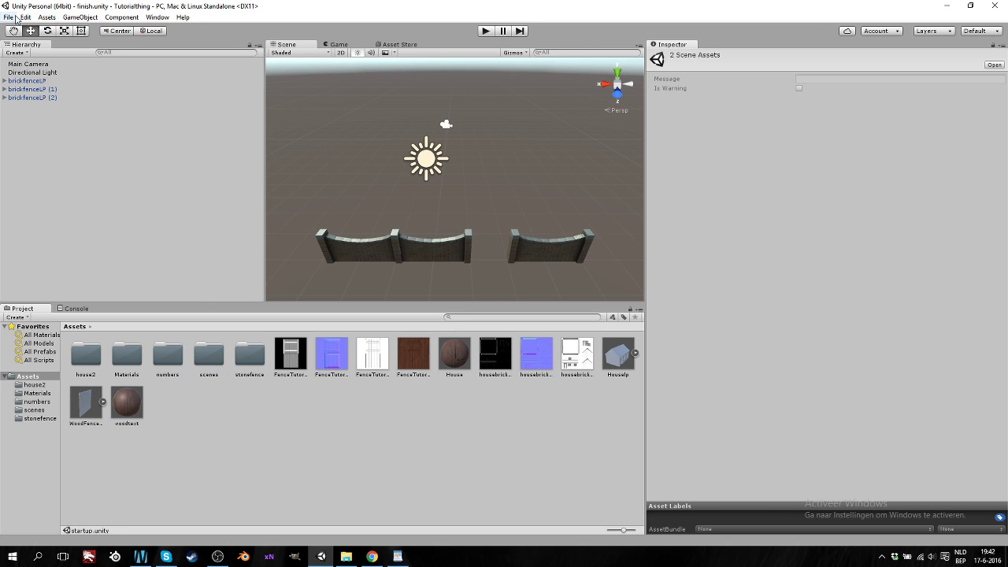
Open Build Settings and add the open finish scene to the build list
{"action": "left_click", "coordinate": [16, 19]}
{"action": "left_click", "coordinate": [31, 121]}
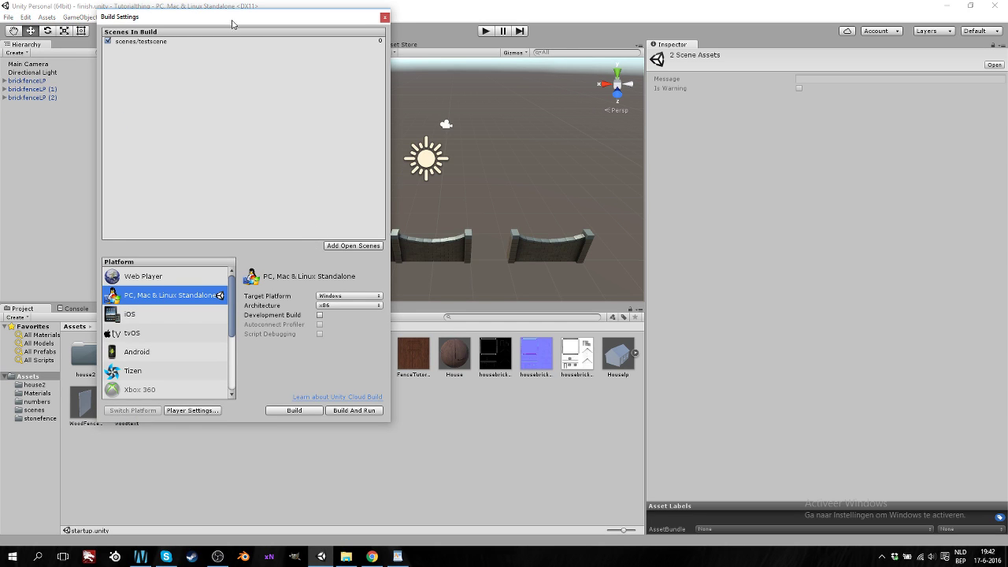
{"action": "left_click_drag", "start_coordinate": [226, 20], "coordinate": [652, 47]}
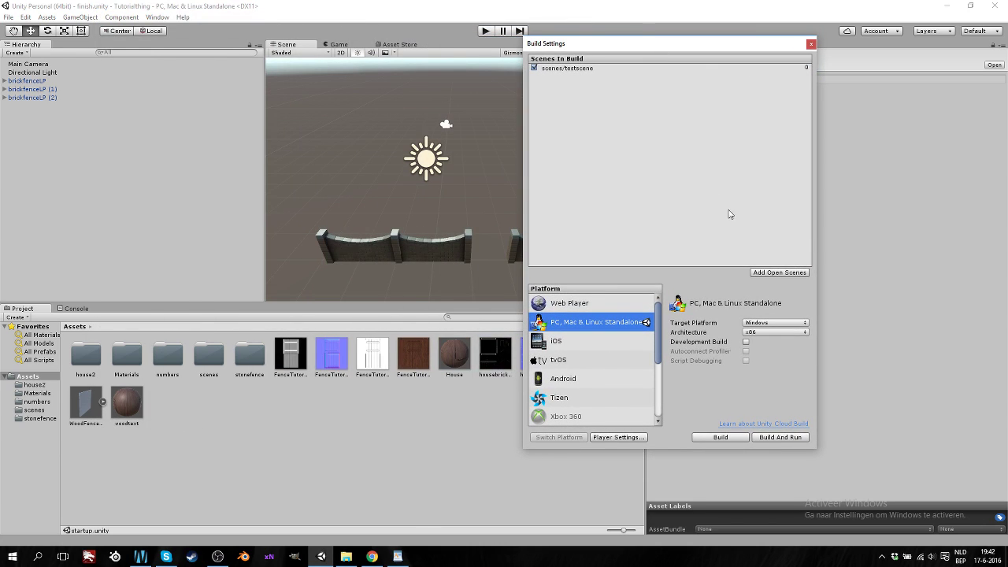
{"action": "left_click", "coordinate": [568, 69]}
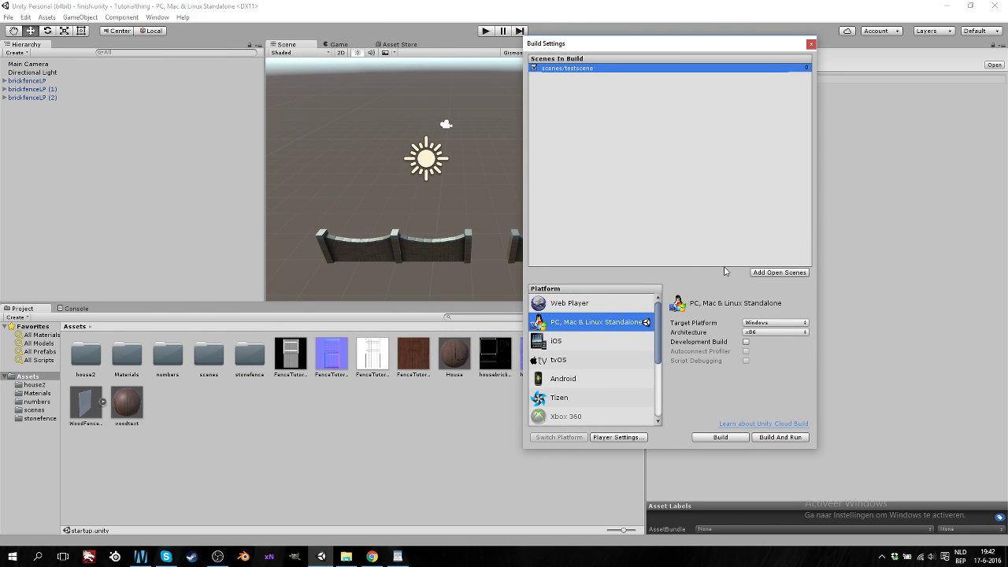
{"action": "left_click", "coordinate": [773, 272]}
Add the startup scene from the scenes folder and move it to the top of the build order
{"action": "double_click", "coordinate": [208, 359]}
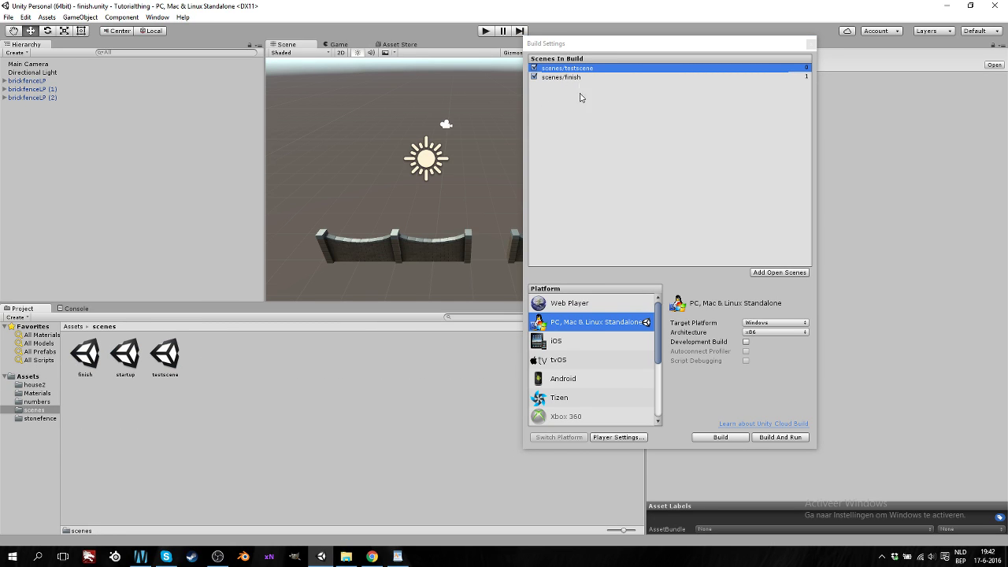
{"action": "left_click_drag", "start_coordinate": [129, 358], "coordinate": [614, 159]}
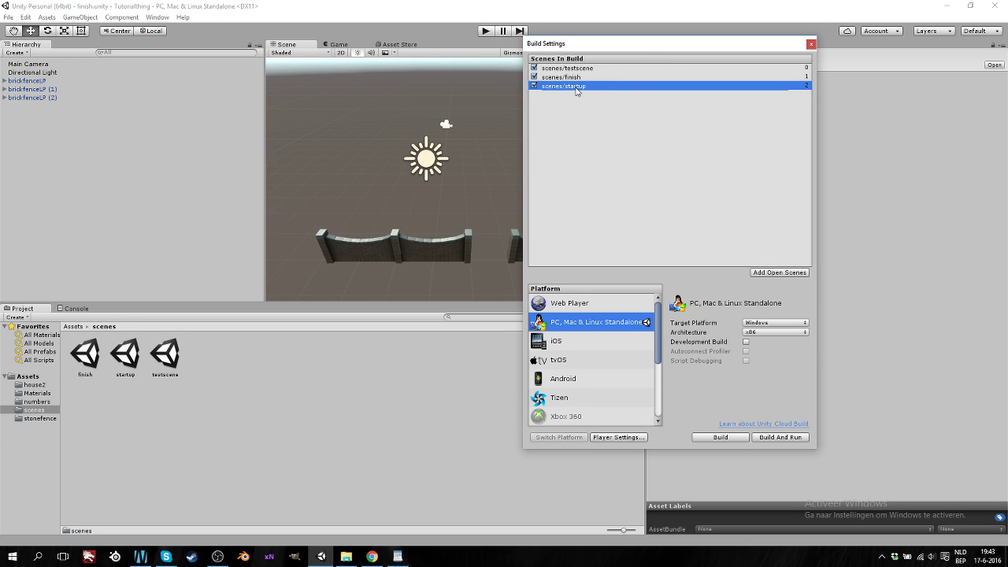
{"action": "mouse_move", "coordinate": [573, 92]}
{"action": "left_mouse_down"}
{"action": "mouse_move", "coordinate": [575, 71]}
{"action": "mouse_move", "coordinate": [575, 84]}
{"action": "left_mouse_up"}
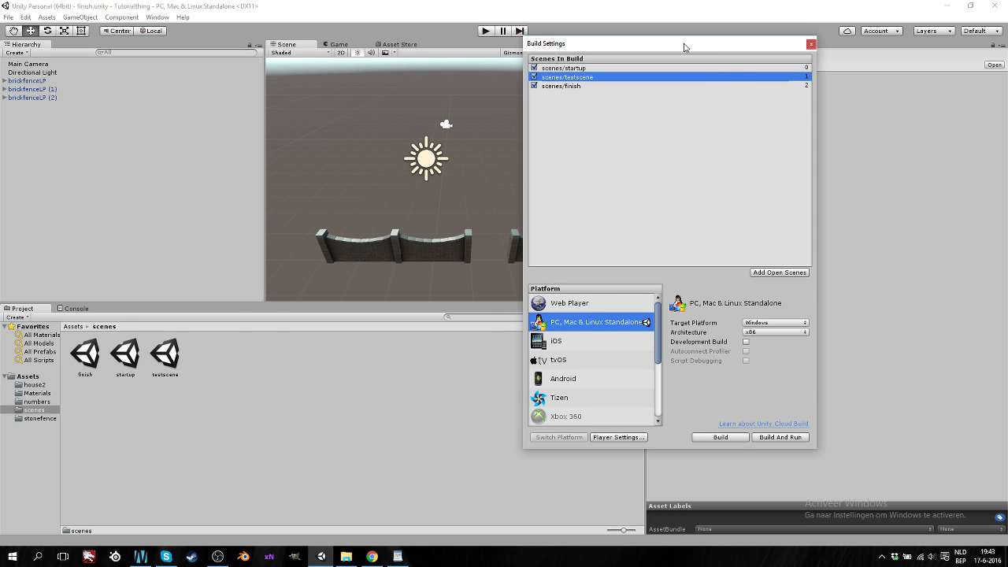
{"action": "left_click_drag", "start_coordinate": [684, 48], "coordinate": [358, 42]}
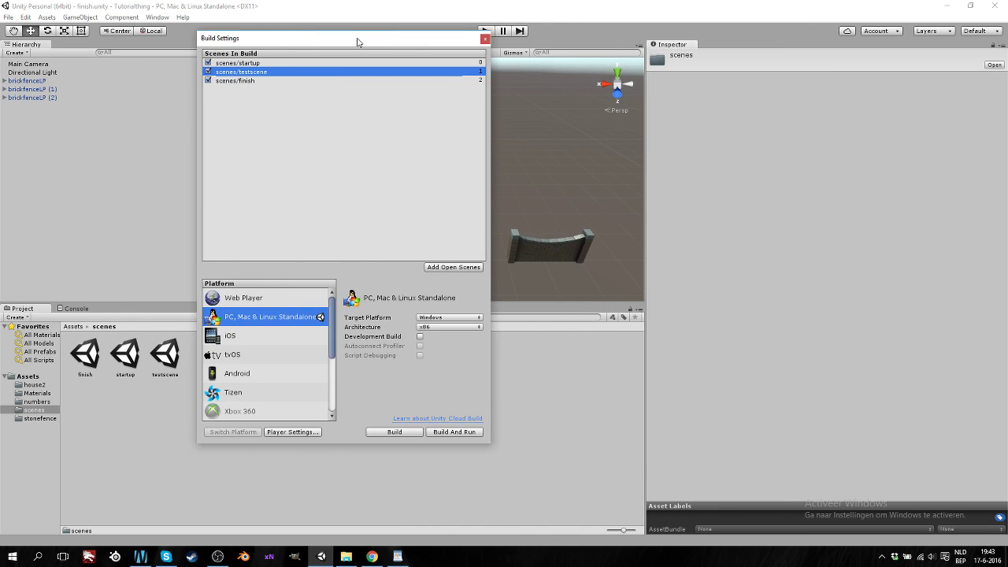
{"action": "left_click", "coordinate": [233, 301]}
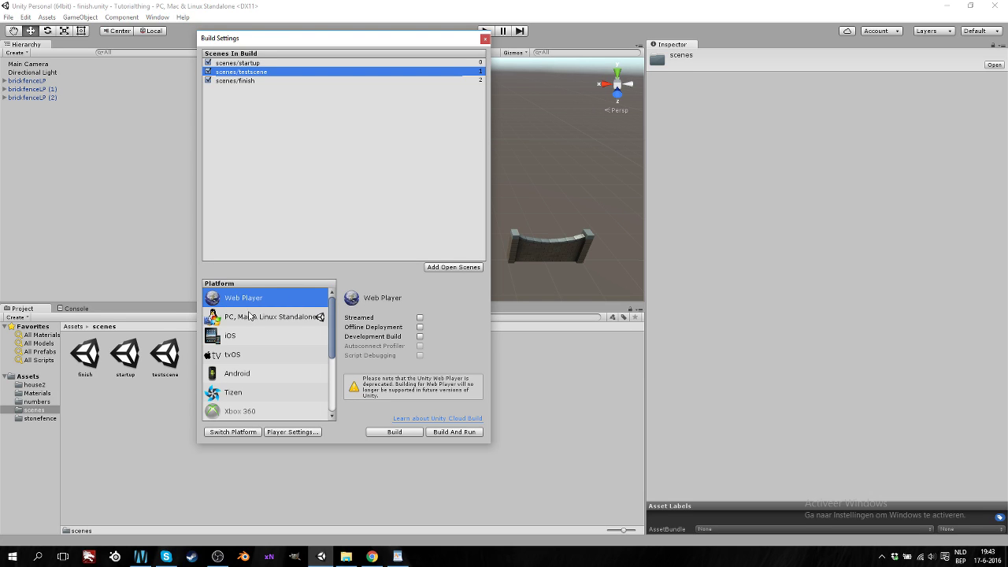
{"action": "left_click", "coordinate": [265, 317]}
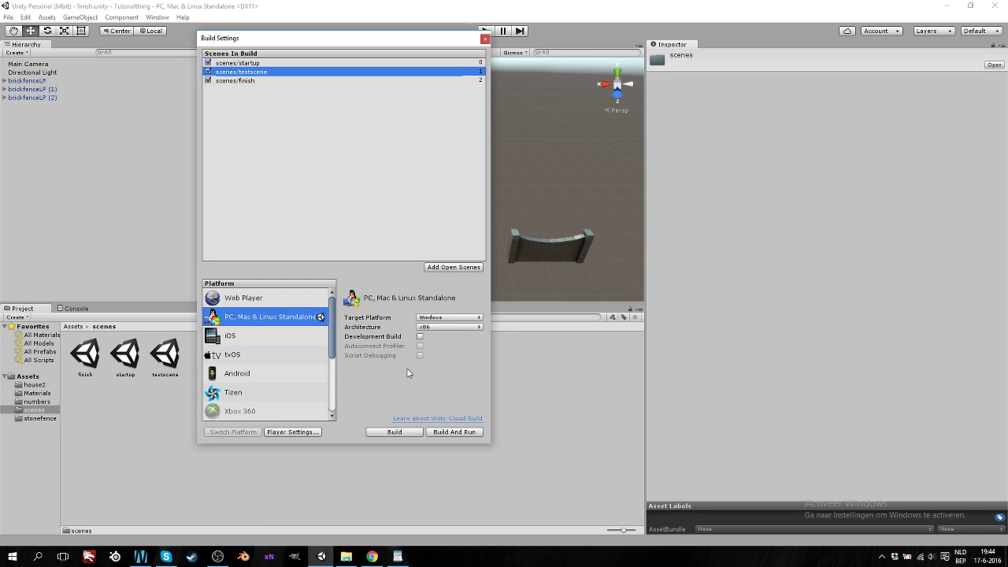
{"action": "left_click", "coordinate": [420, 336]}
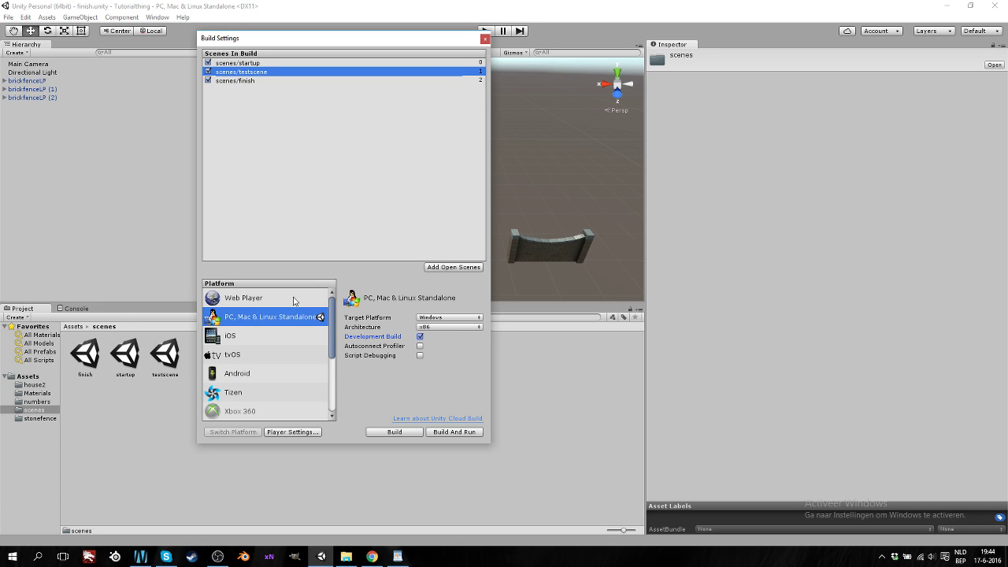
{"action": "left_click", "coordinate": [420, 337]}
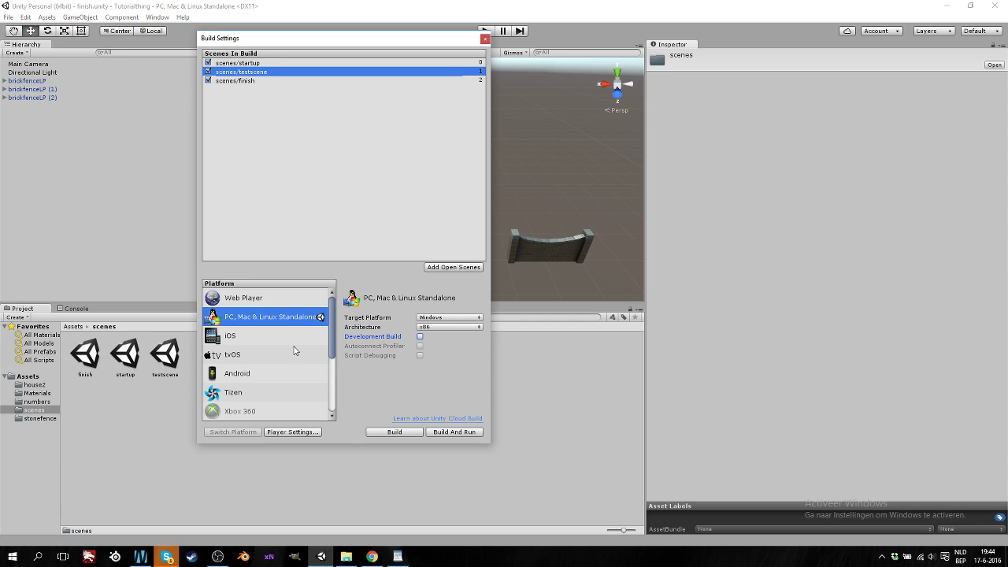
{"action": "left_click", "coordinate": [241, 342]}
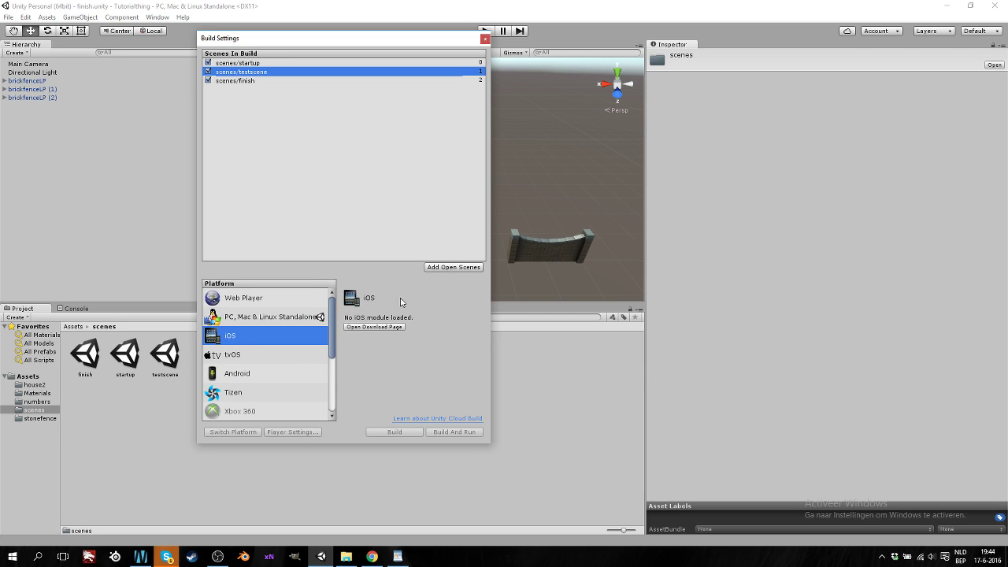
{"action": "left_click", "coordinate": [249, 358]}
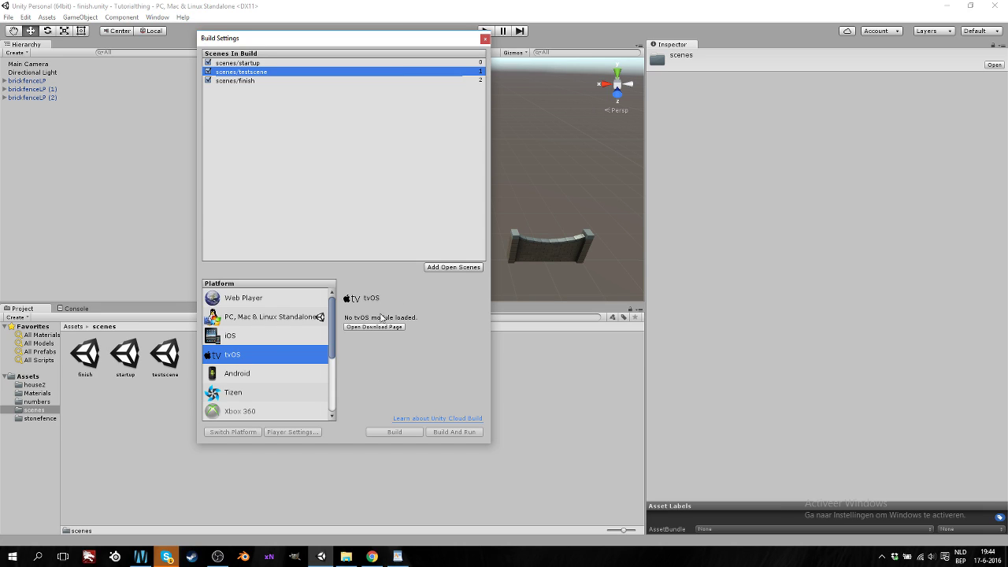
{"action": "left_click", "coordinate": [271, 373]}
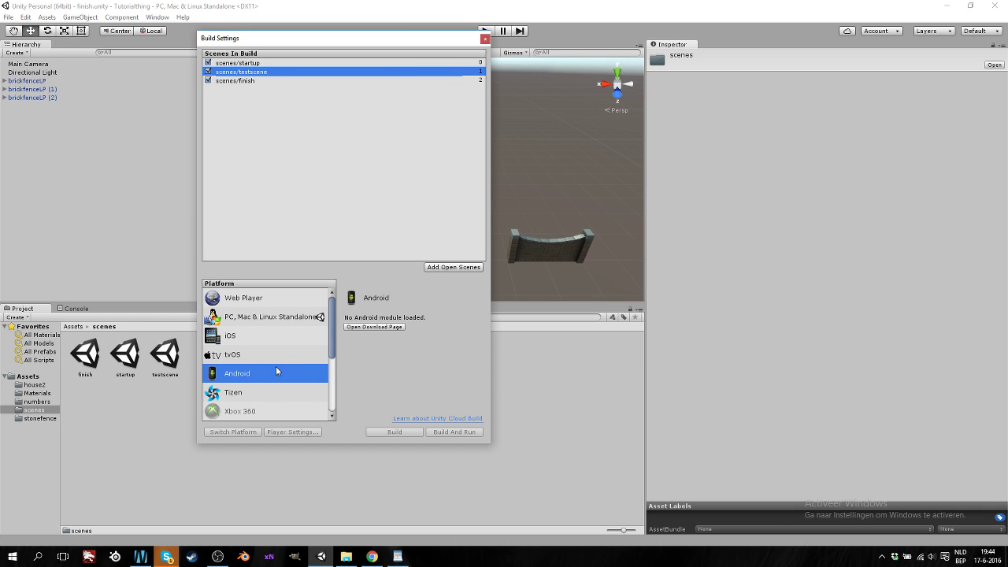
{"action": "left_click", "coordinate": [260, 336]}
{"action": "left_click", "coordinate": [254, 390]}
{"action": "left_click", "coordinate": [255, 373]}
{"action": "left_click", "coordinate": [240, 393]}
{"action": "scroll", "coordinate": [266, 357], "scroll_direction": "down", "scroll_amount": 3}
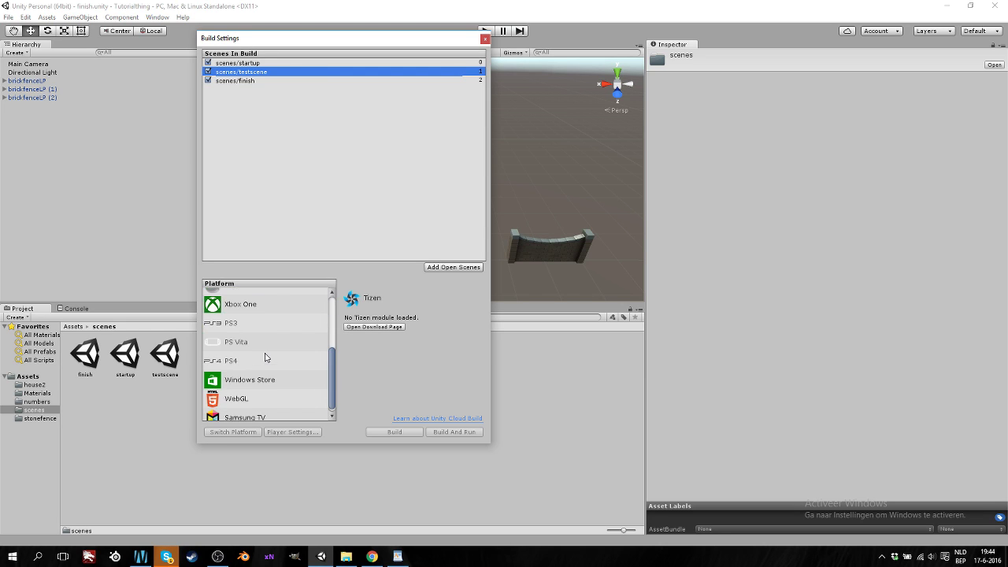
{"action": "scroll", "coordinate": [267, 357], "scroll_direction": "up", "scroll_amount": 2}
{"action": "left_click", "coordinate": [260, 318]}
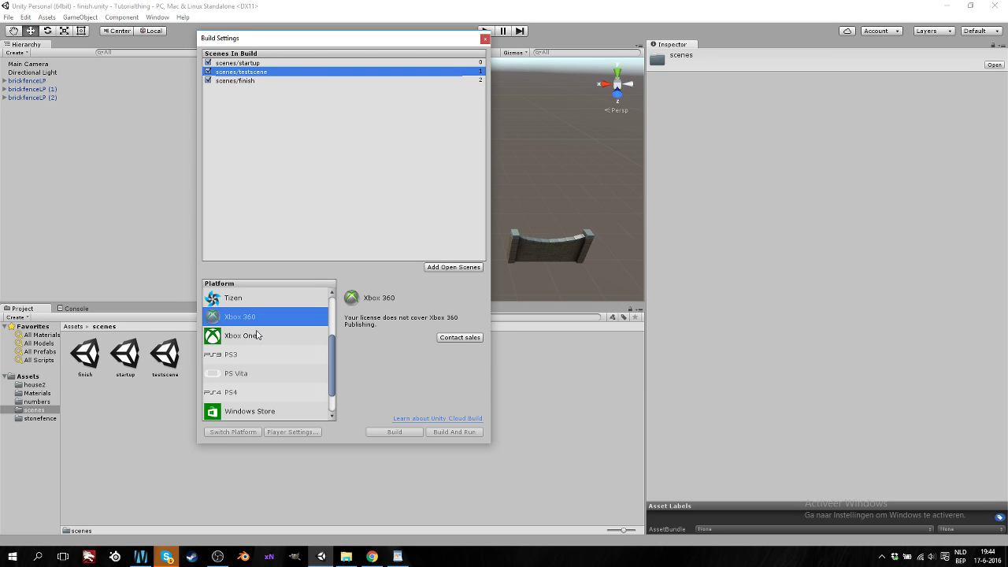
{"action": "scroll", "coordinate": [254, 389], "scroll_direction": "down", "scroll_amount": 1}
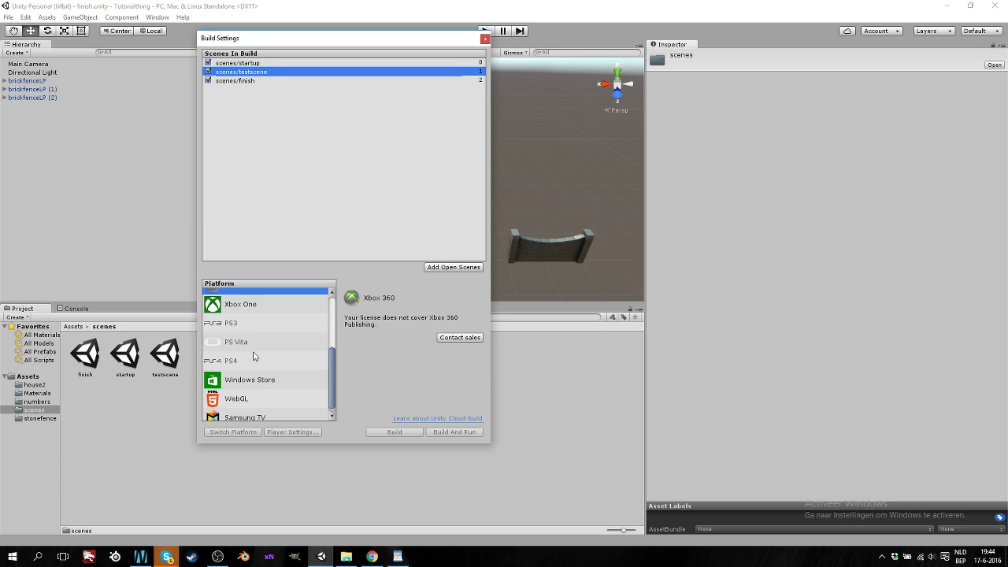
{"action": "scroll", "coordinate": [264, 340], "scroll_direction": "up", "scroll_amount": 1}
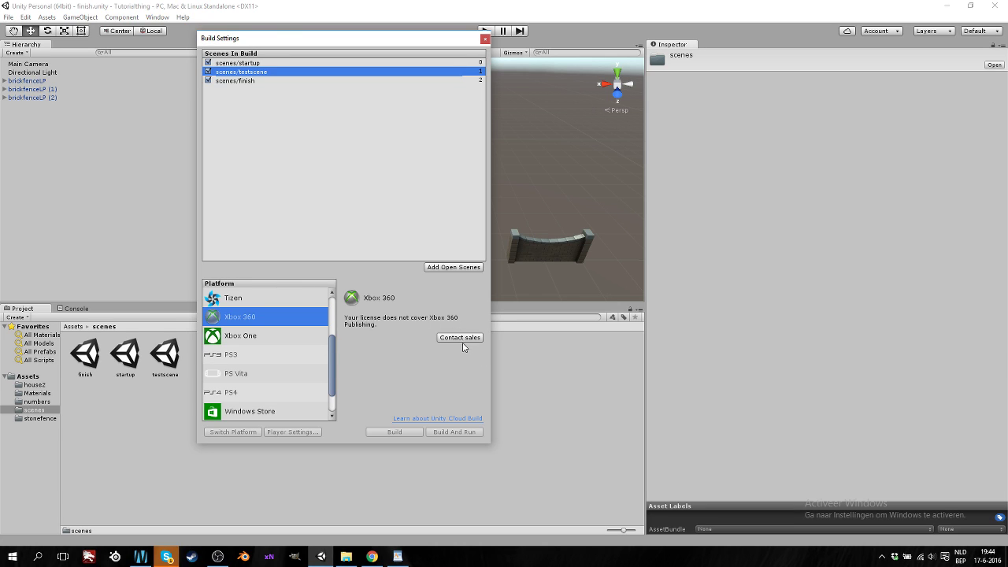
{"action": "scroll", "coordinate": [269, 351], "scroll_direction": "down", "scroll_amount": 1}
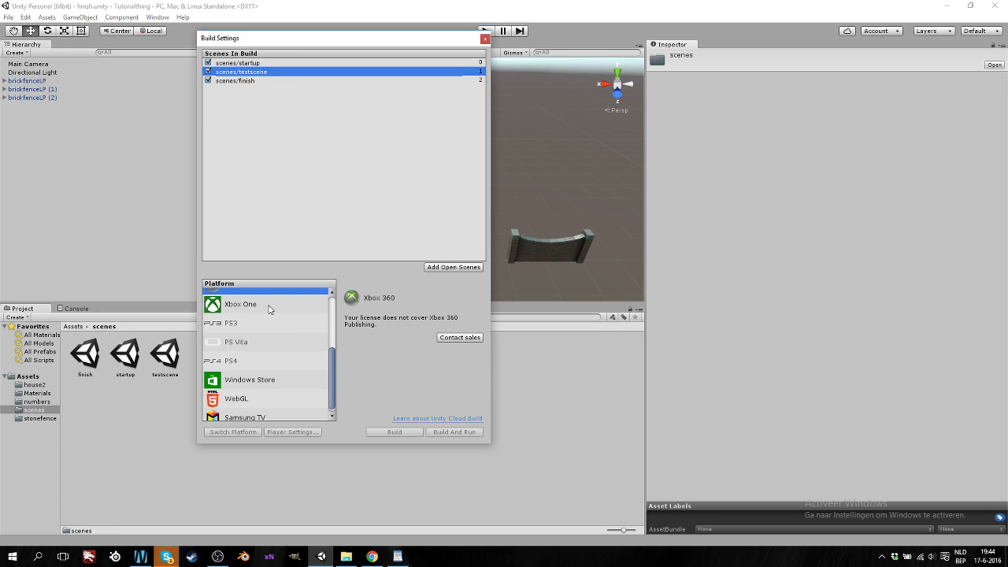
{"action": "scroll", "coordinate": [268, 315], "scroll_direction": "up", "scroll_amount": 1}
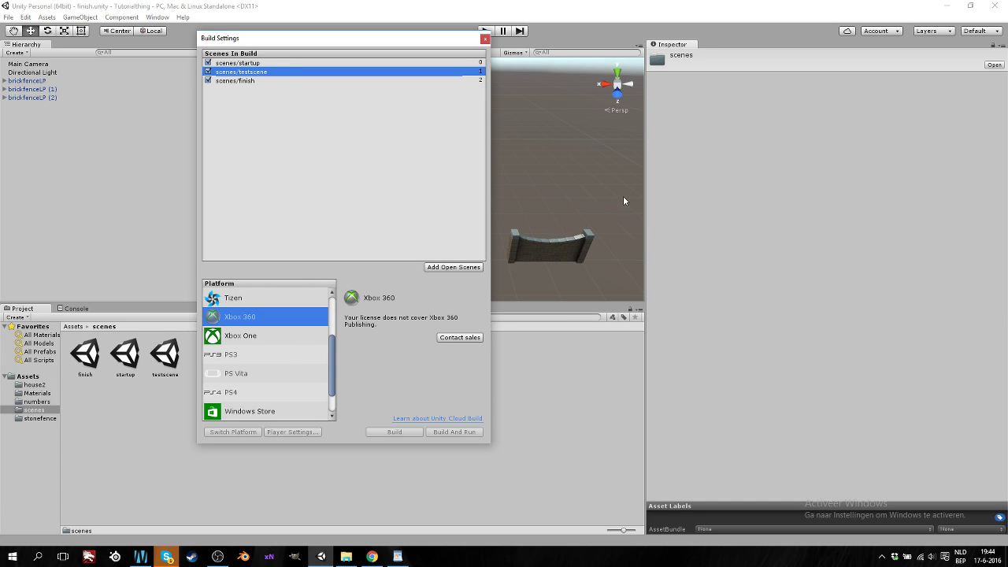
{"action": "scroll", "coordinate": [286, 359], "scroll_direction": "down", "scroll_amount": 2}
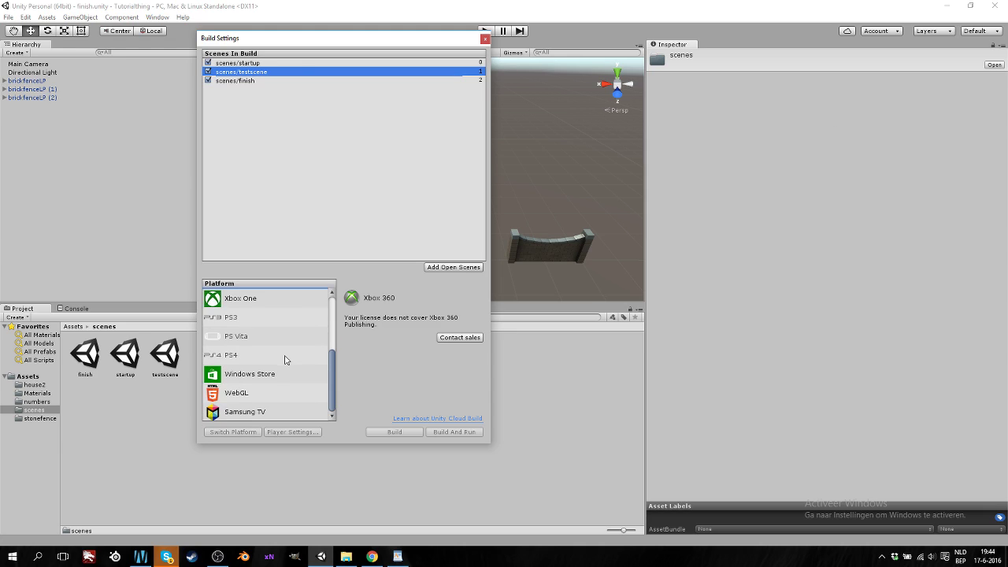
{"action": "left_click", "coordinate": [263, 381]}
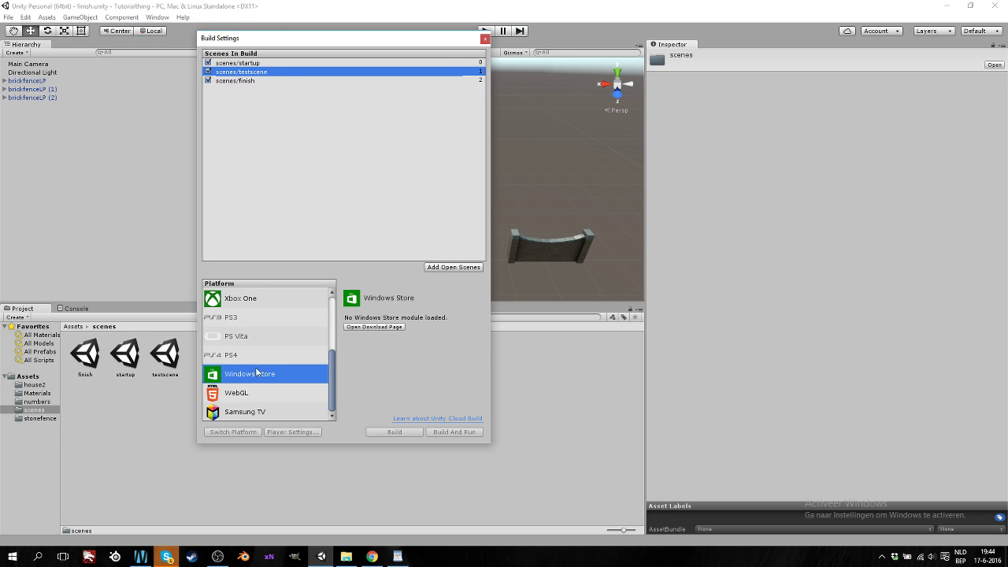
{"action": "left_click", "coordinate": [239, 392]}
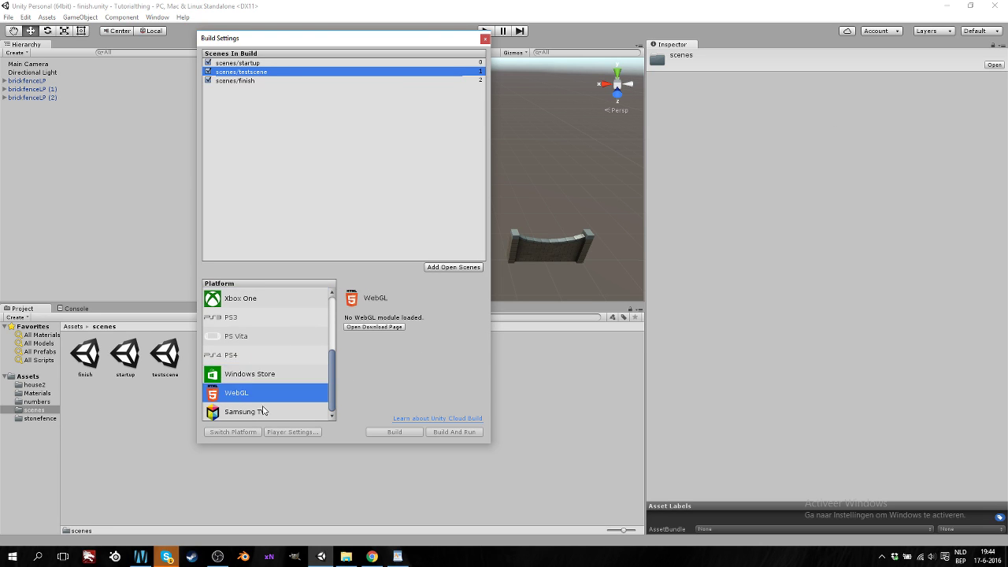
{"action": "left_click", "coordinate": [253, 415]}
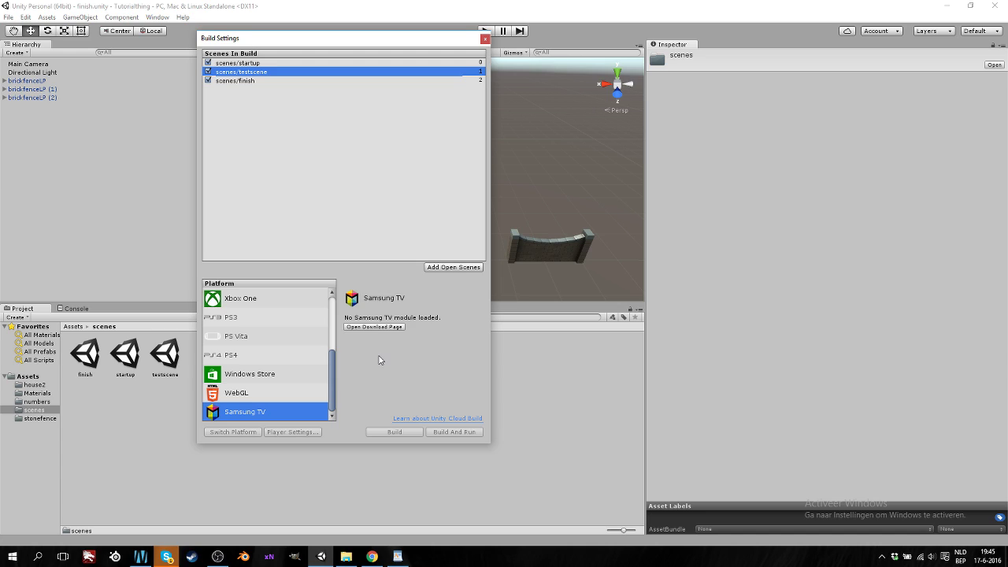
{"action": "scroll", "coordinate": [298, 361], "scroll_direction": "up", "scroll_amount": 5}
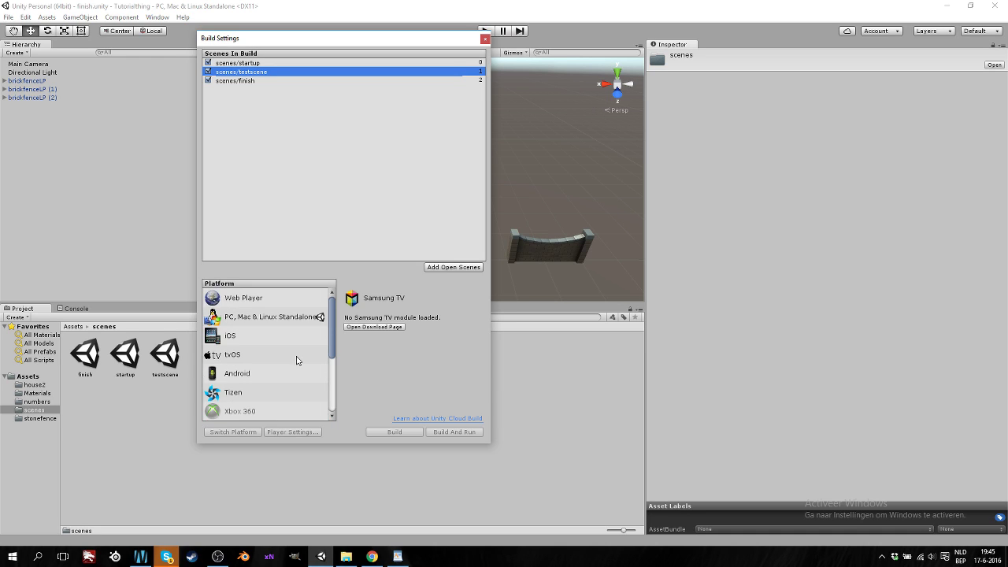
{"action": "left_click", "coordinate": [271, 319]}
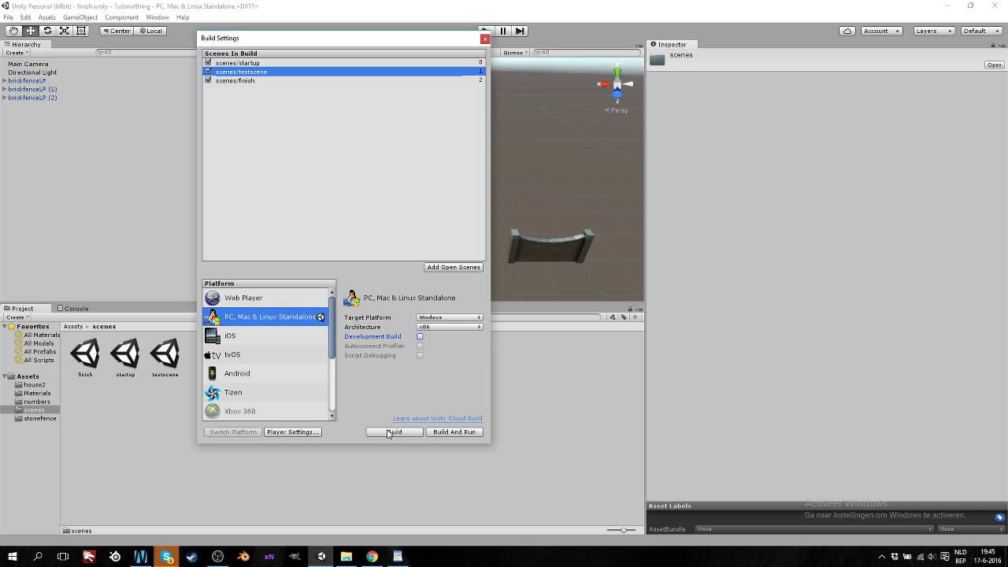
Build the standalone game as 'tester' in Tutorialthing and view the output files
{"action": "left_click", "coordinate": [383, 435]}
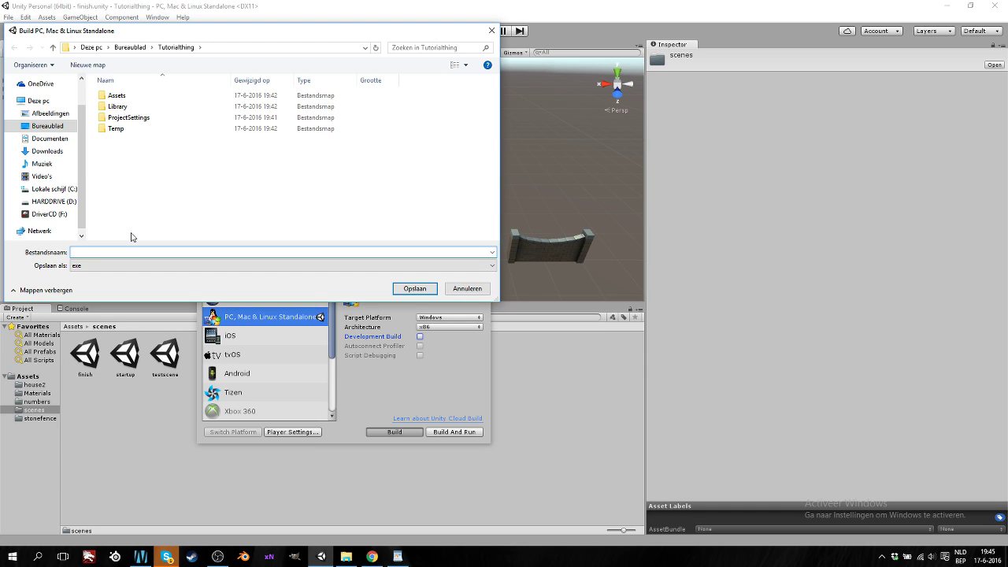
{"action": "type", "text": "tester"}
{"action": "left_click", "coordinate": [415, 288]}
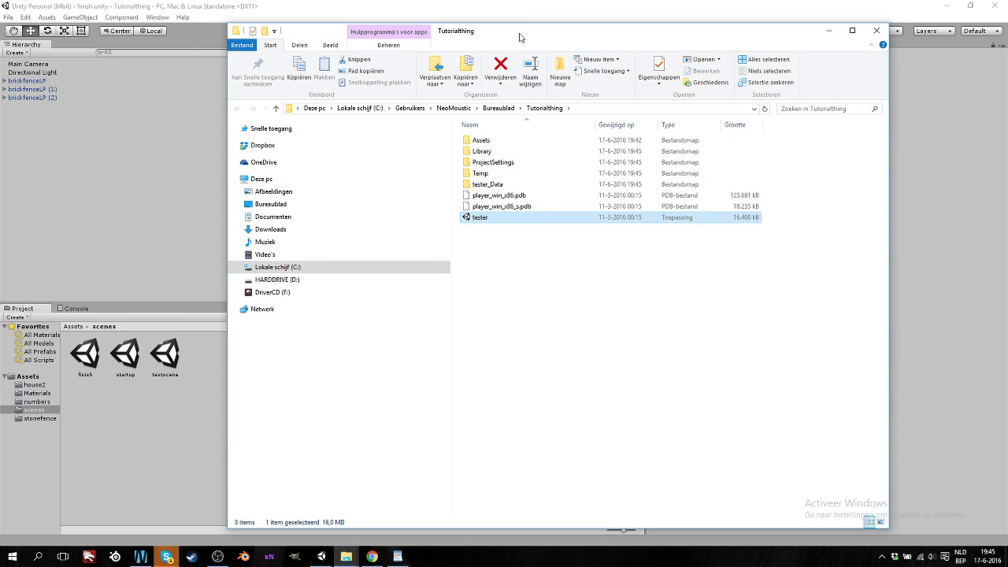
{"action": "left_click_drag", "start_coordinate": [519, 37], "coordinate": [473, 19]}
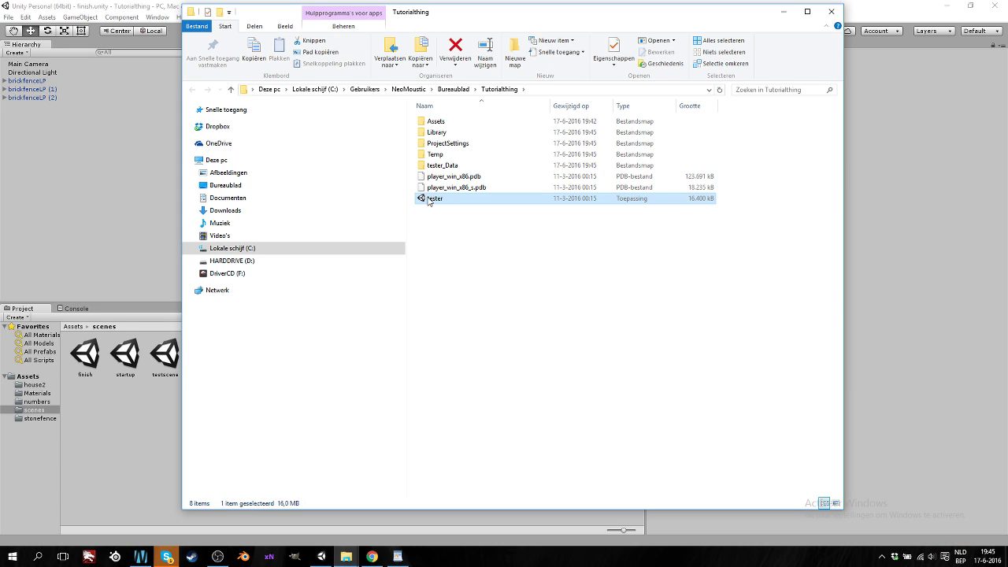
Run tester.exe windowed at 1280 x 720 on Display 1 with Fantastic quality, then close it
{"action": "double_click", "coordinate": [443, 201]}
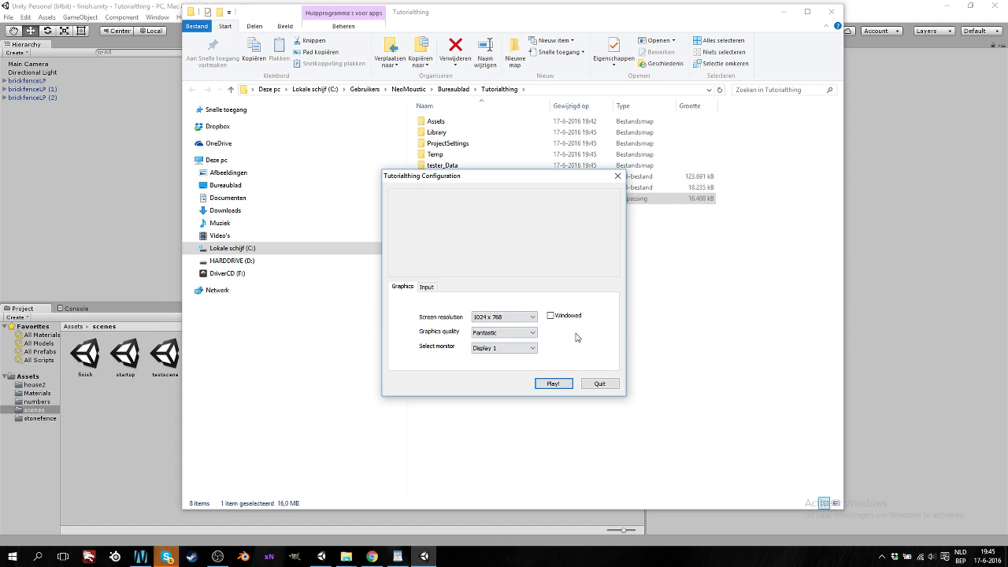
{"action": "left_click", "coordinate": [552, 316]}
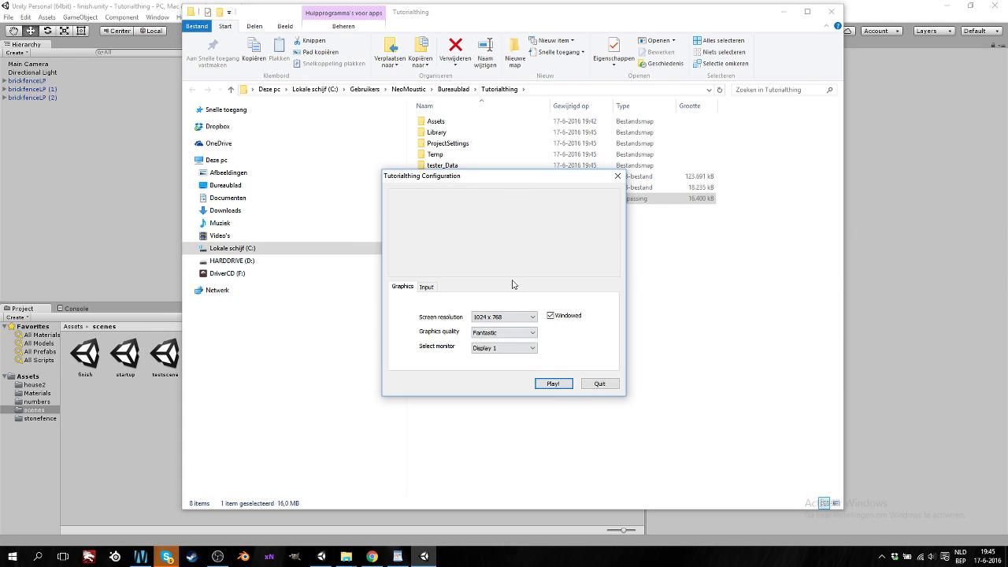
{"action": "left_click", "coordinate": [531, 318]}
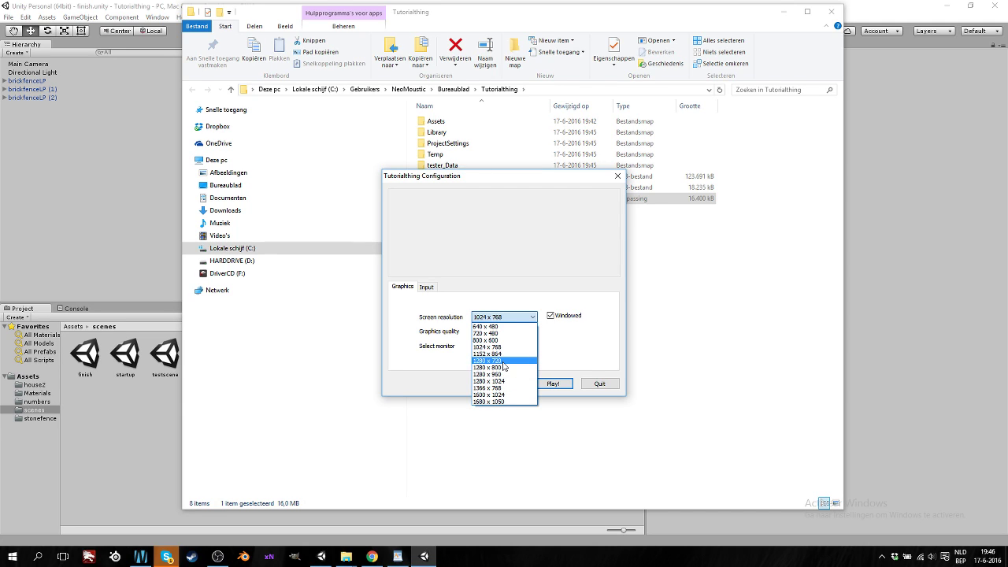
{"action": "left_click", "coordinate": [503, 361]}
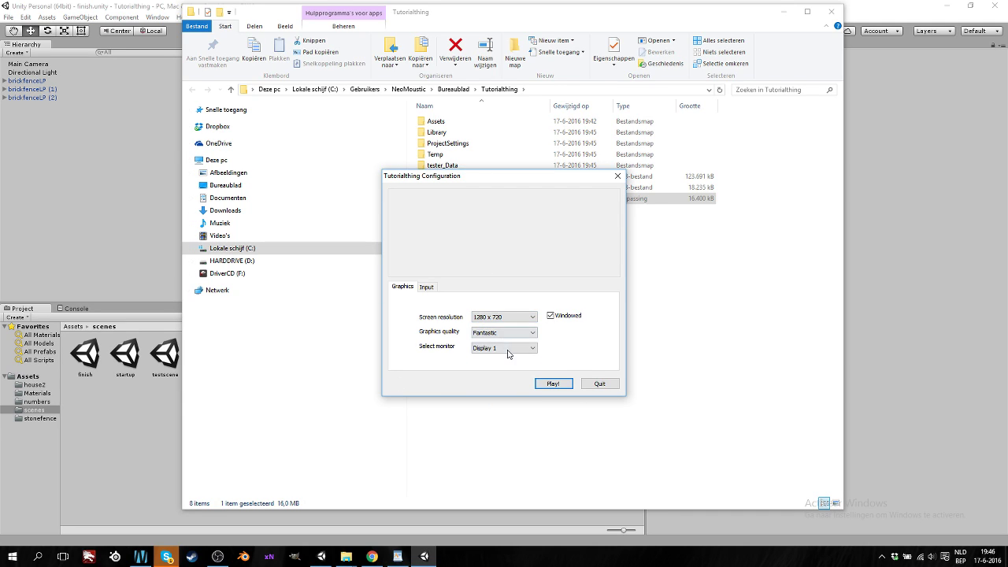
{"action": "left_click", "coordinate": [514, 352]}
{"action": "left_click", "coordinate": [513, 361]}
{"action": "left_click", "coordinate": [516, 333]}
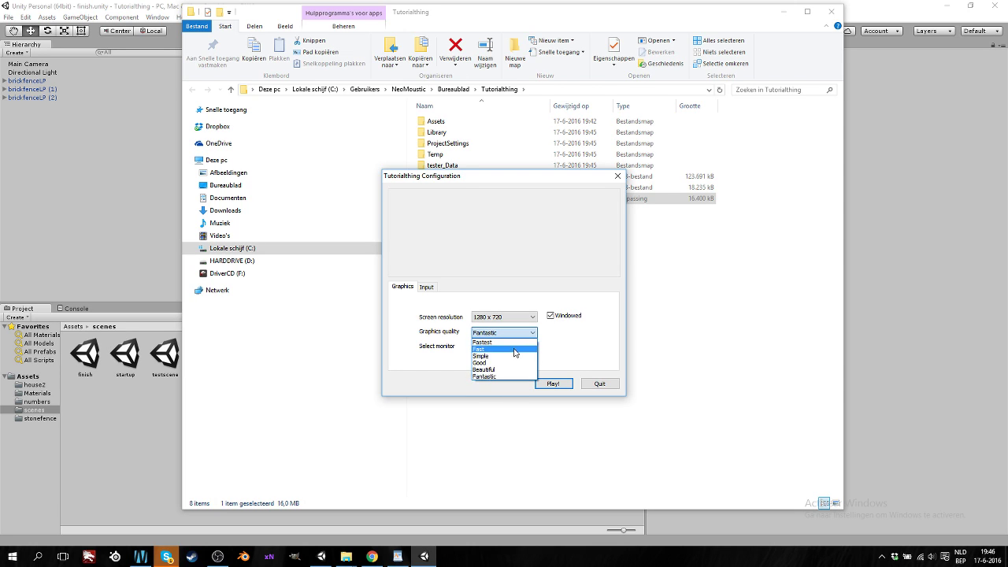
{"action": "left_click", "coordinate": [562, 356]}
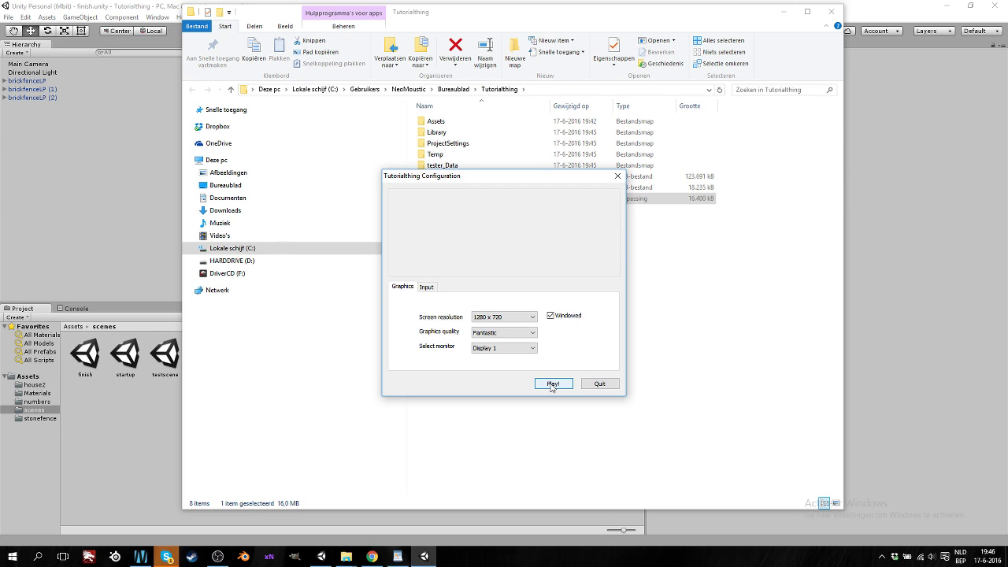
{"action": "left_click", "coordinate": [552, 383]}
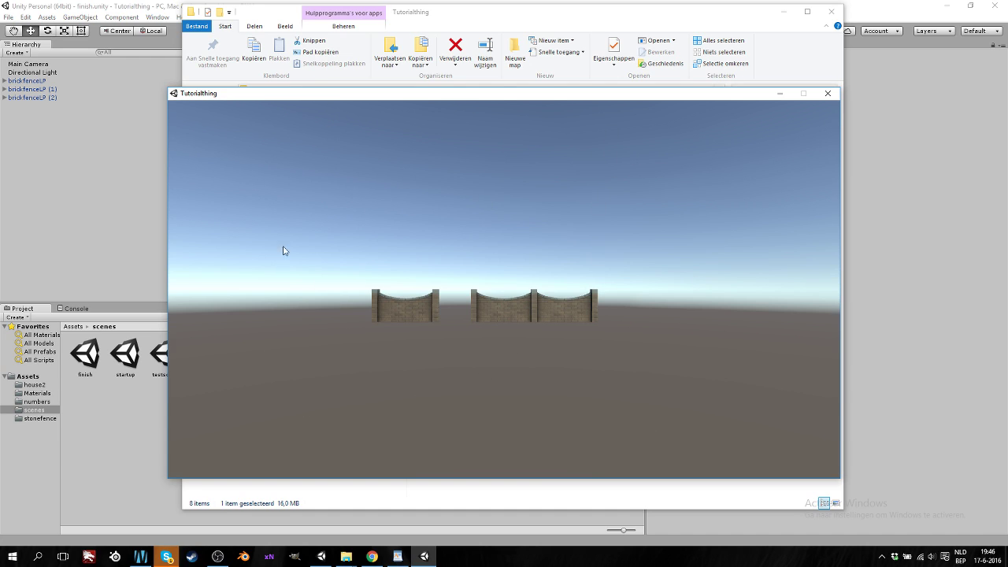
{"action": "left_click", "coordinate": [830, 95]}
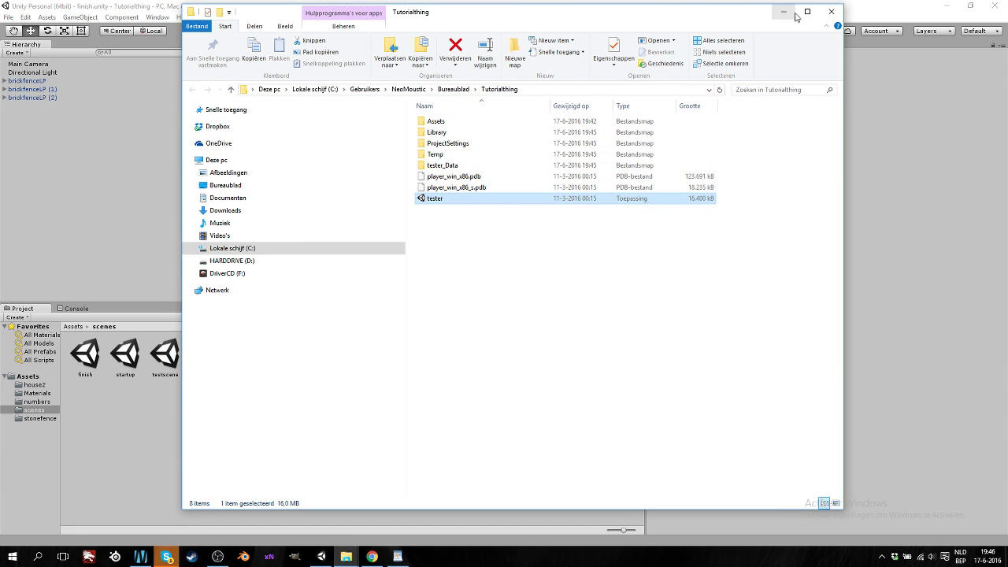
Build And Run over the existing tester.exe, then quit the launcher without playing
{"action": "left_click", "coordinate": [831, 11]}
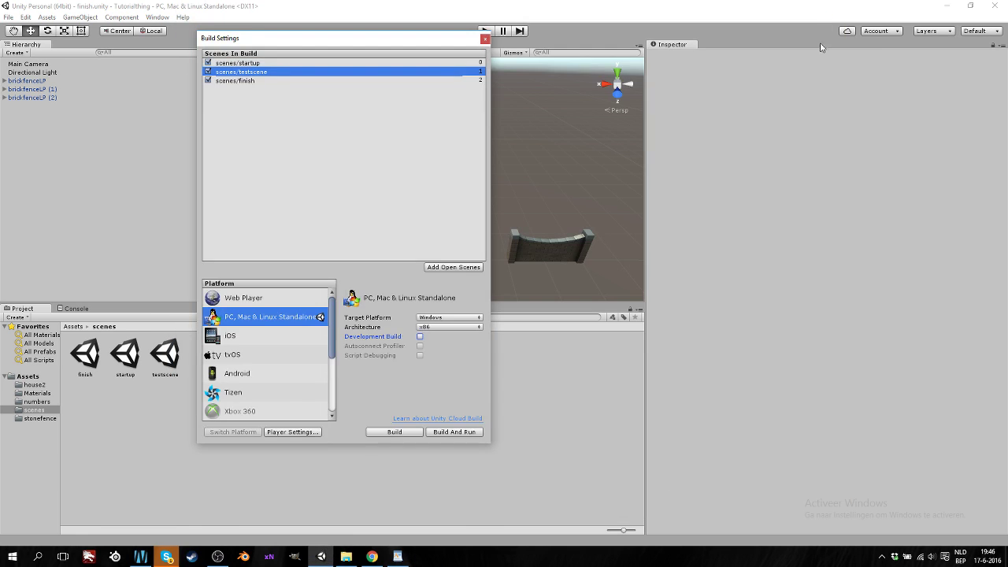
{"action": "left_click", "coordinate": [453, 432]}
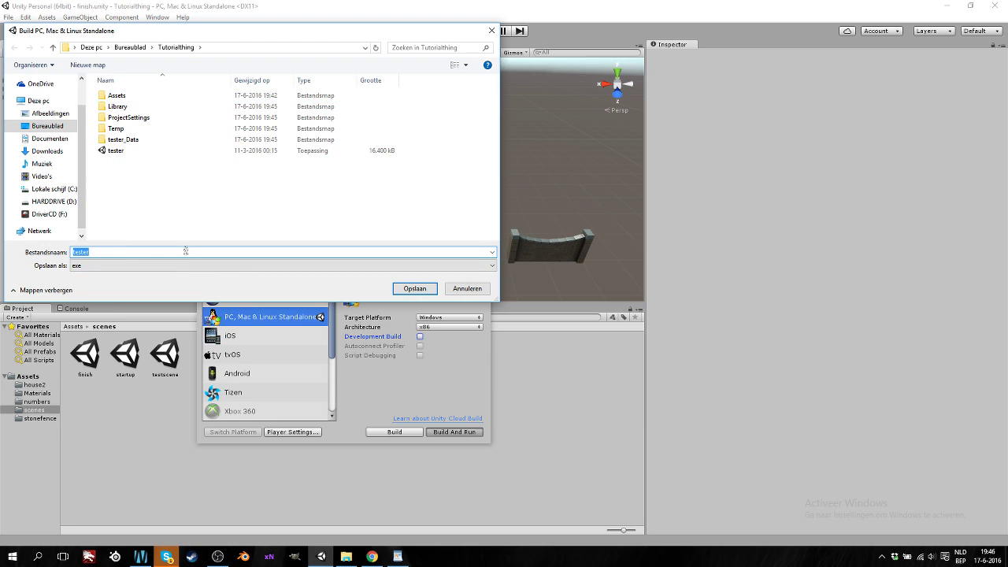
{"action": "left_click", "coordinate": [413, 288]}
{"action": "left_click", "coordinate": [535, 279]}
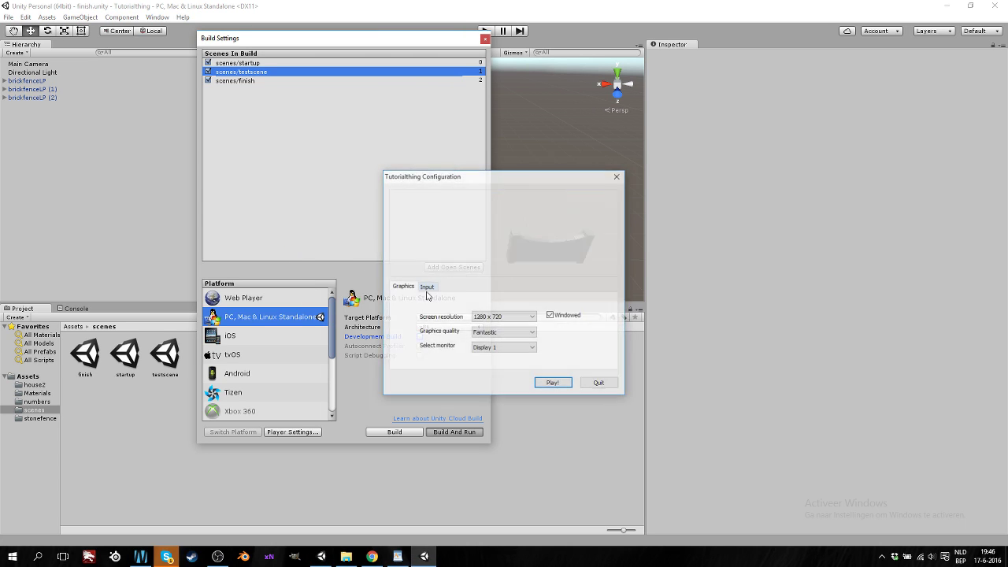
{"action": "left_click", "coordinate": [600, 385]}
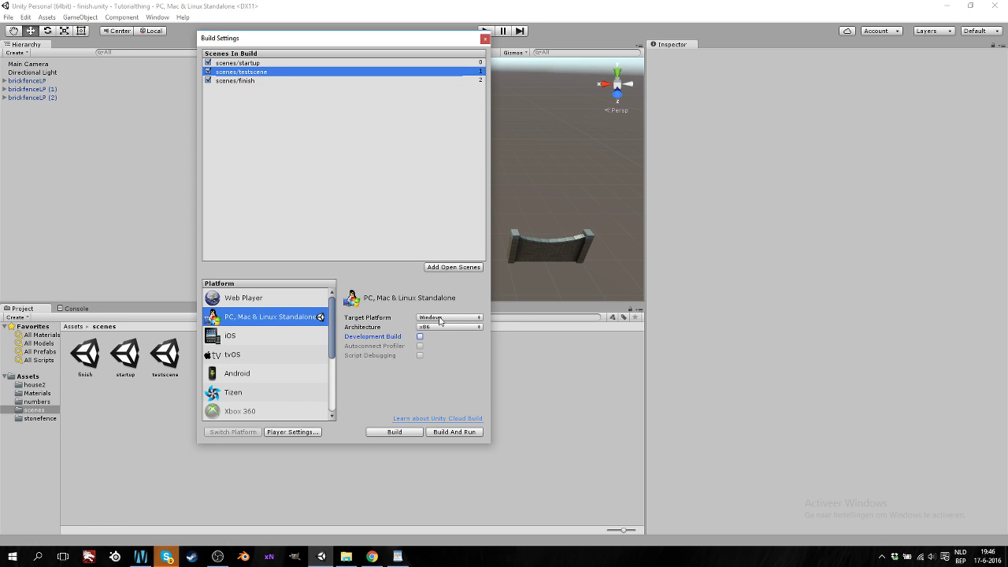
Enable Development Build, build and run over tester.exe, allow firewall access, play, then close the game
{"action": "left_click", "coordinate": [420, 336]}
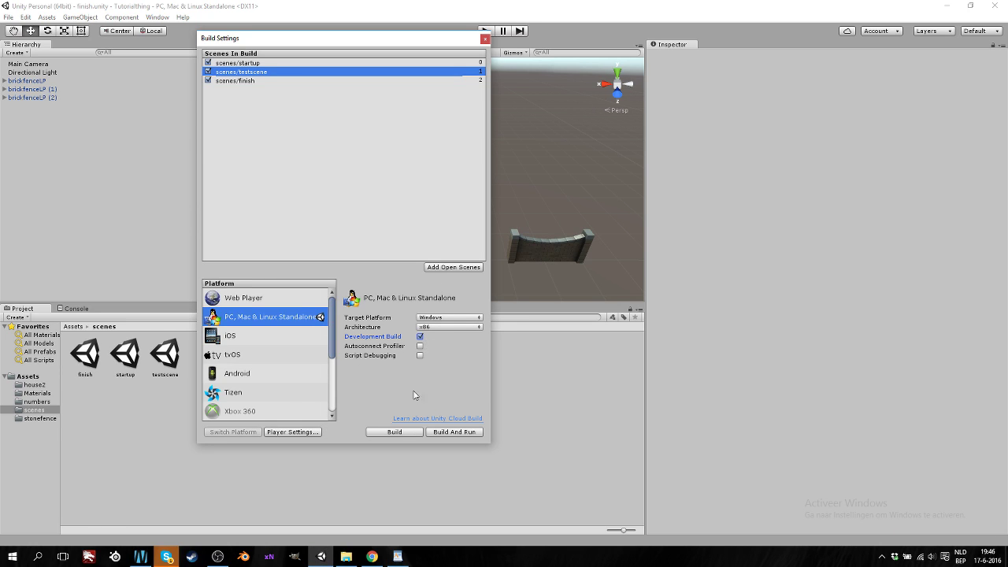
{"action": "left_click", "coordinate": [453, 433]}
{"action": "key", "text": "Return"}
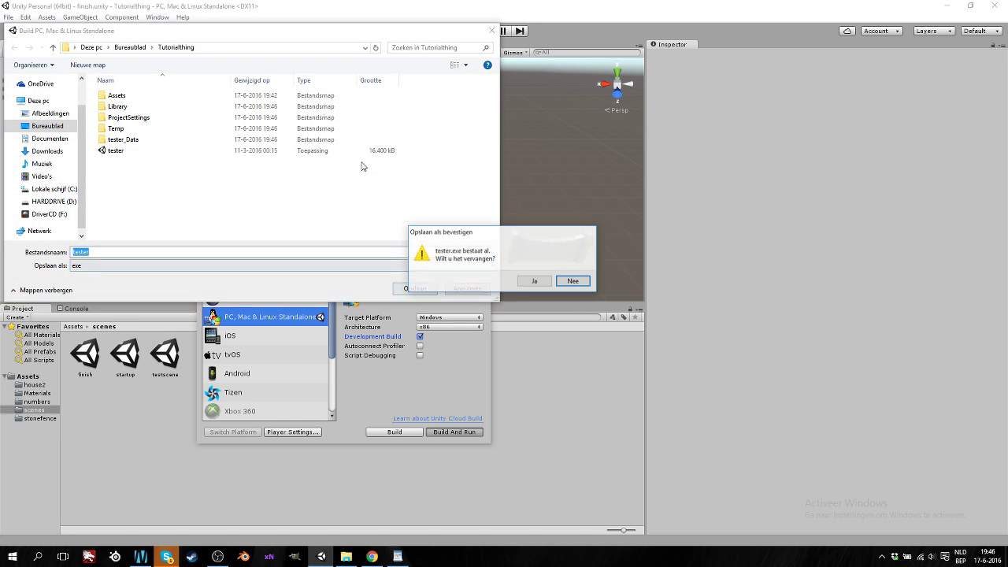
{"action": "left_click", "coordinate": [535, 281]}
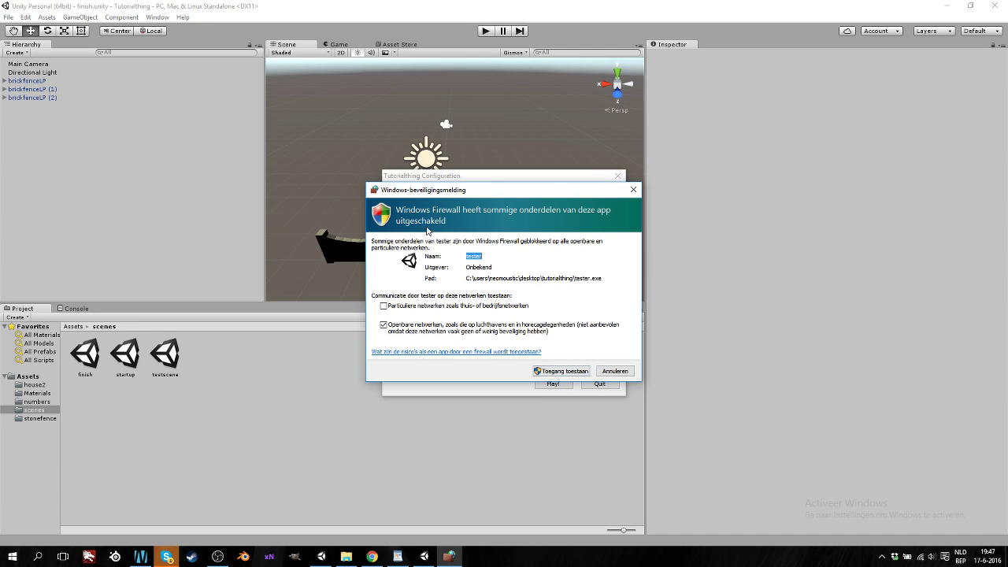
{"action": "left_click", "coordinate": [560, 371]}
{"action": "left_click", "coordinate": [562, 368]}
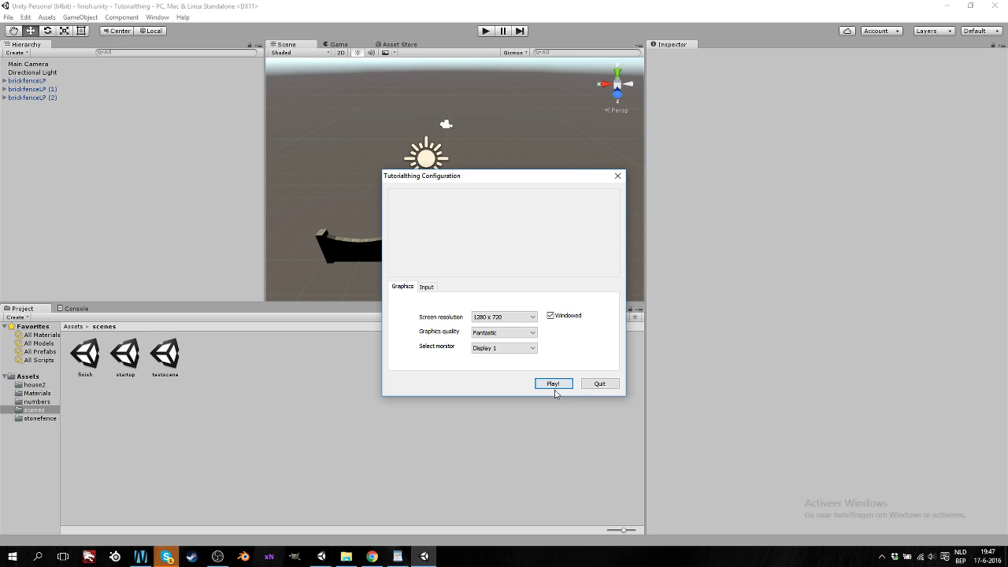
{"action": "left_click", "coordinate": [553, 384]}
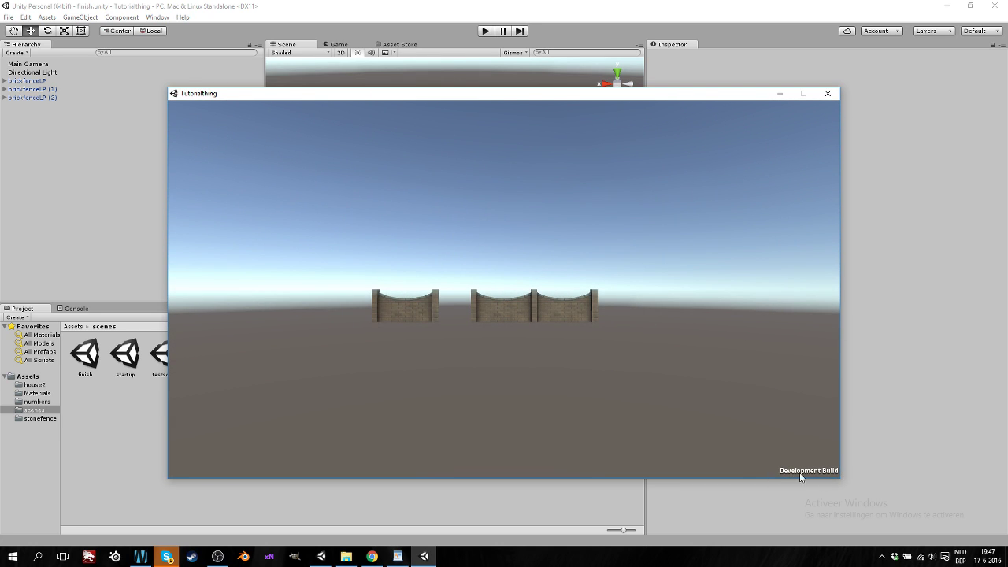
{"action": "left_click", "coordinate": [828, 93]}
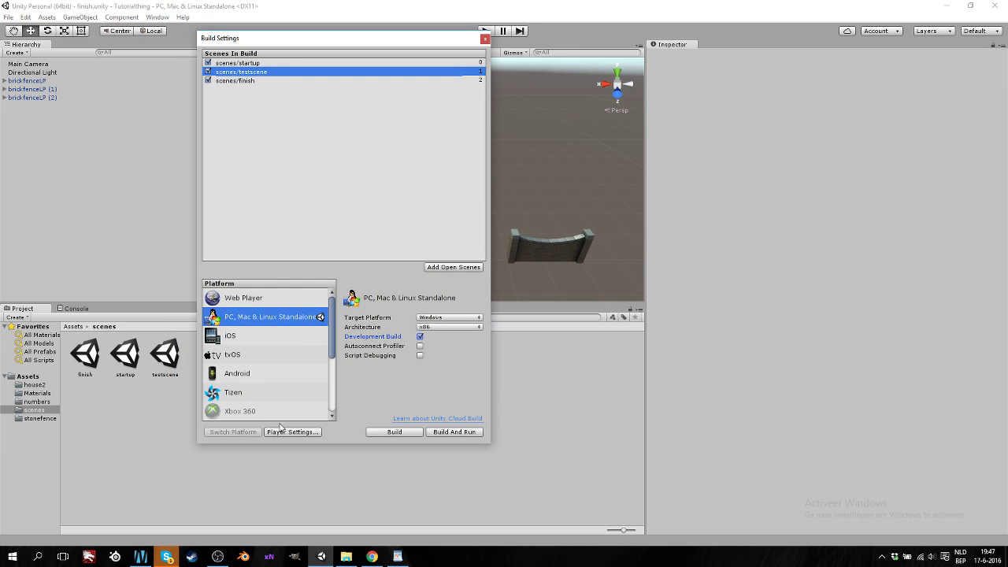
Untick Development Build and open Player Settings at the Company Name and Product Name fields
{"action": "left_click", "coordinate": [420, 336]}
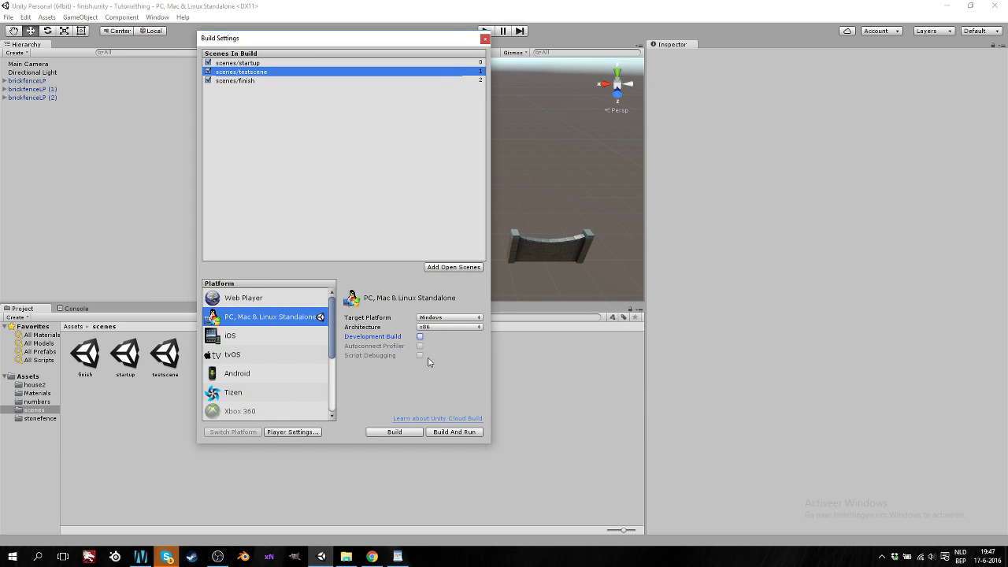
{"action": "left_click", "coordinate": [293, 433]}
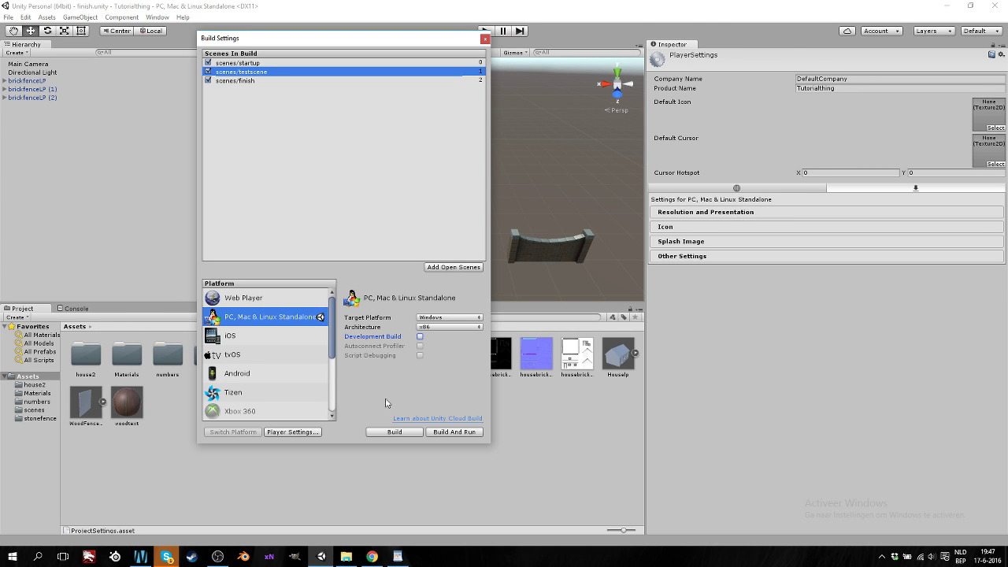
{"action": "left_click", "coordinate": [840, 80]}
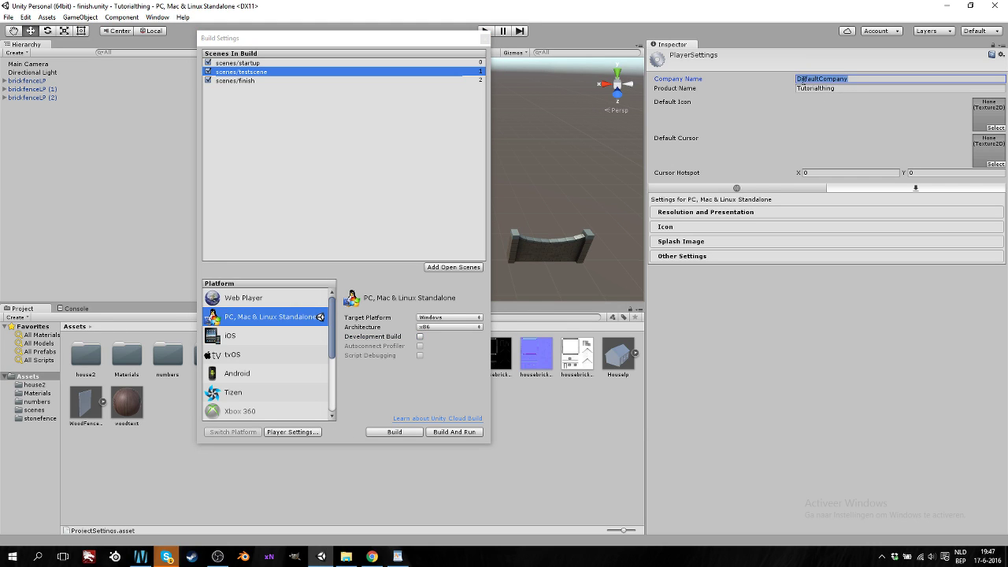
{"action": "left_click", "coordinate": [835, 87]}
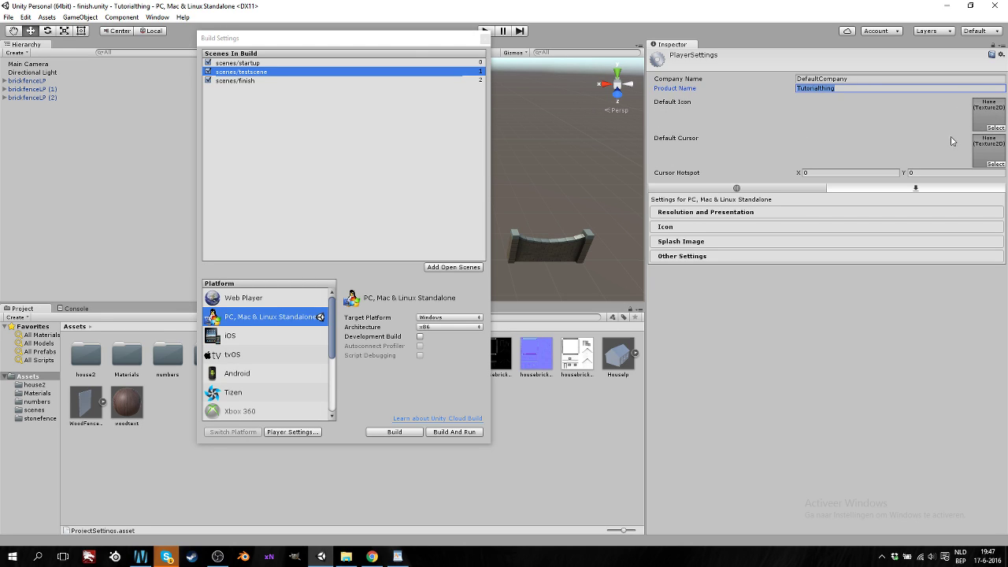
{"action": "left_click", "coordinate": [345, 557]}
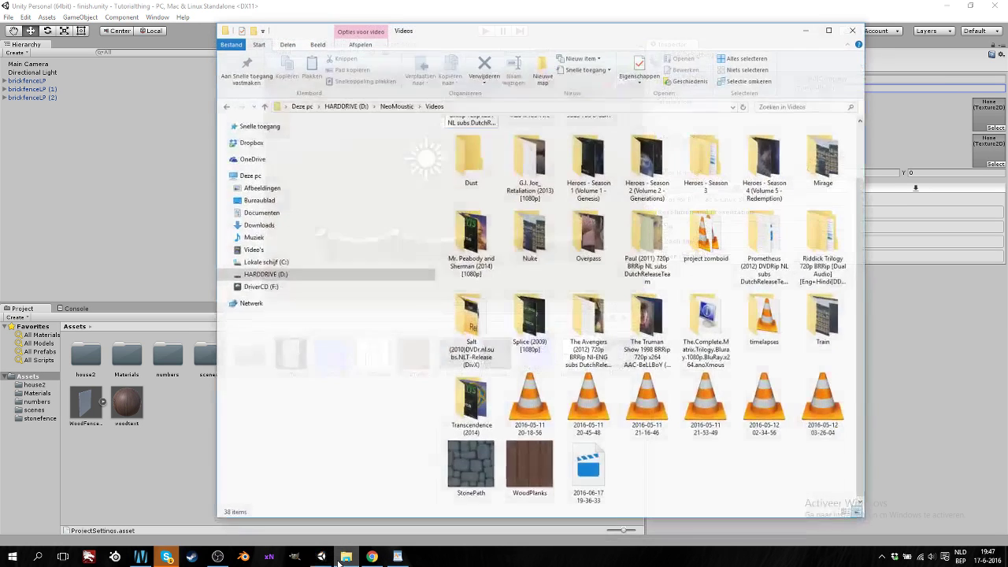
{"action": "left_click", "coordinate": [344, 557]}
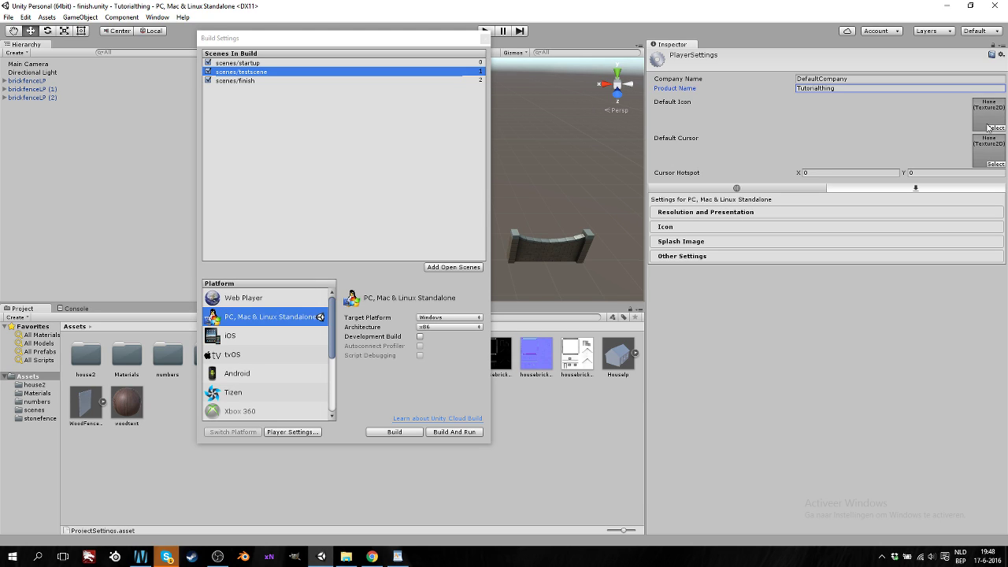
Set the default icon to the InputFieldBackground texture
{"action": "left_click", "coordinate": [991, 127]}
{"action": "scroll", "coordinate": [45, 110], "scroll_direction": "down", "scroll_amount": 3}
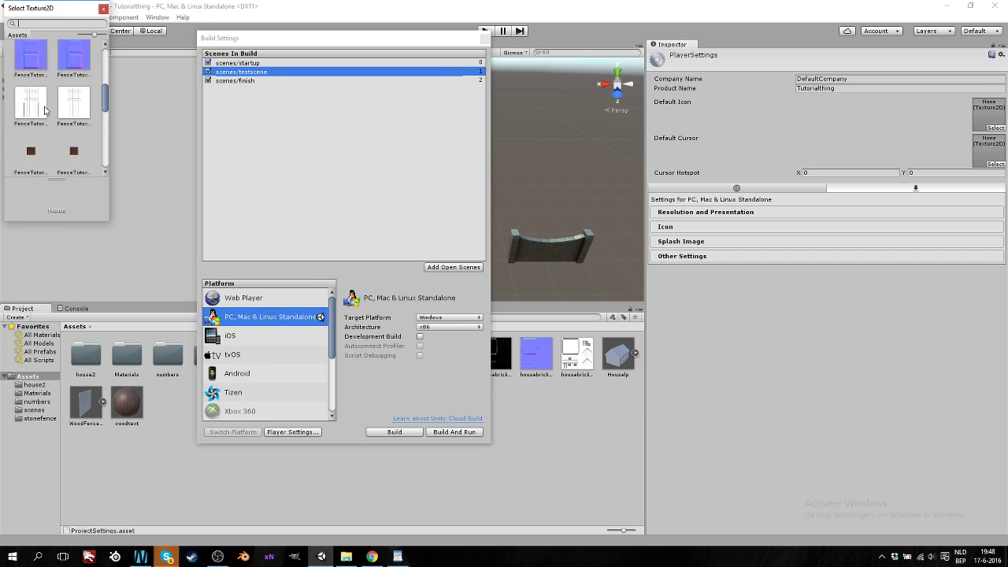
{"action": "scroll", "coordinate": [45, 110], "scroll_direction": "down", "scroll_amount": 5}
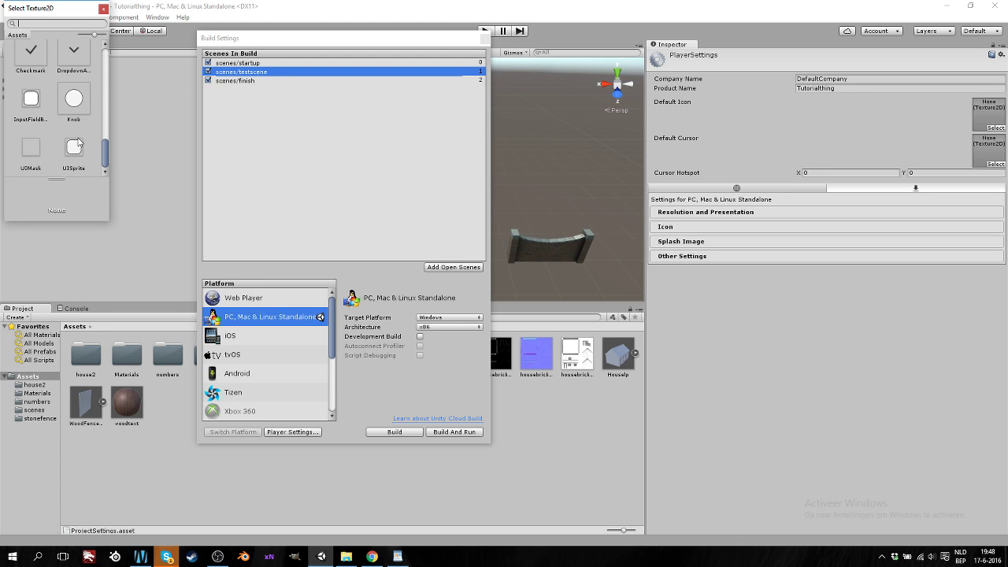
{"action": "left_click", "coordinate": [35, 100]}
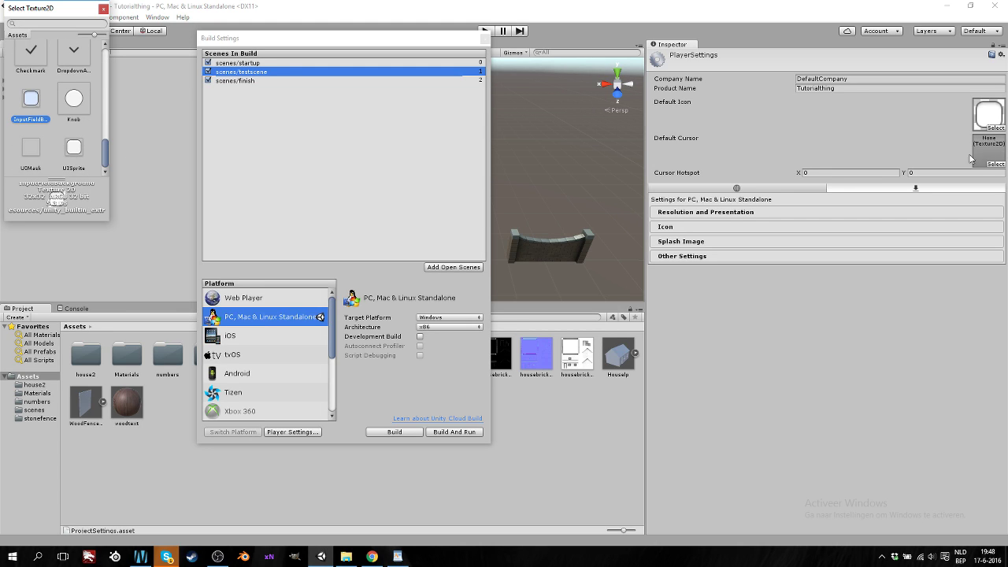
{"action": "left_click", "coordinate": [103, 8]}
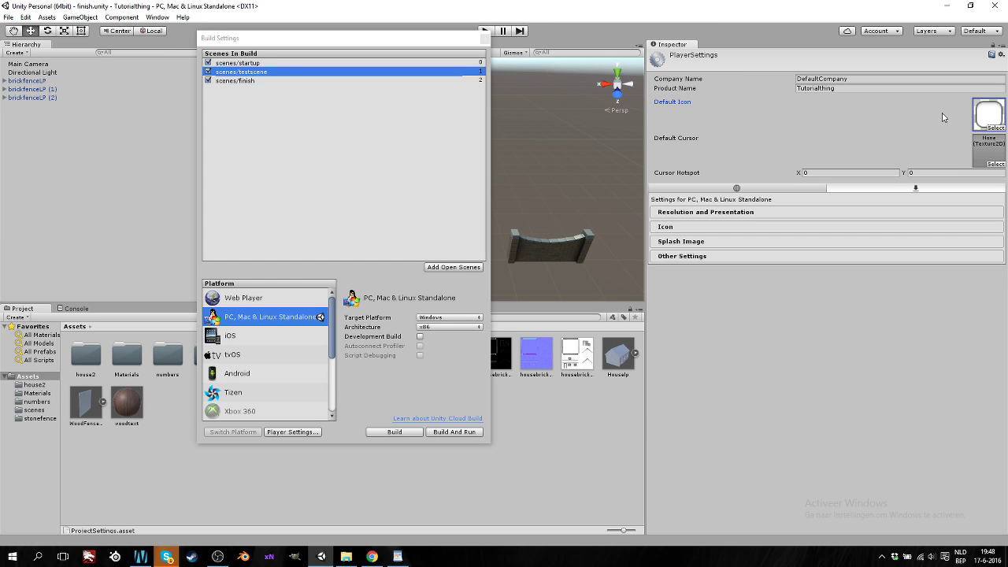
Rebuild the game over the existing tester build, then close the build folder window
{"action": "left_click", "coordinate": [476, 431]}
{"action": "left_click", "coordinate": [465, 290]}
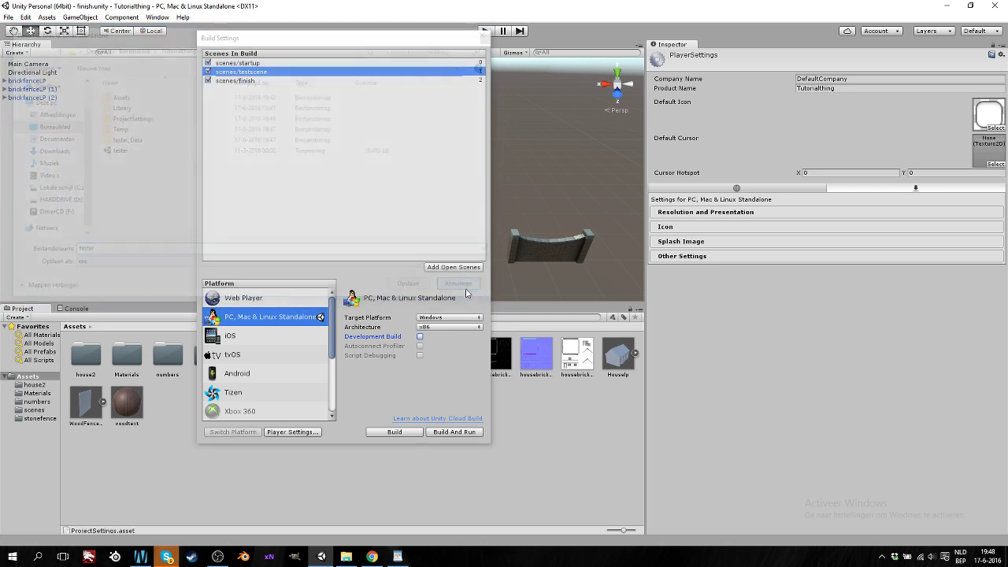
{"action": "left_click", "coordinate": [394, 431]}
{"action": "left_click", "coordinate": [417, 288]}
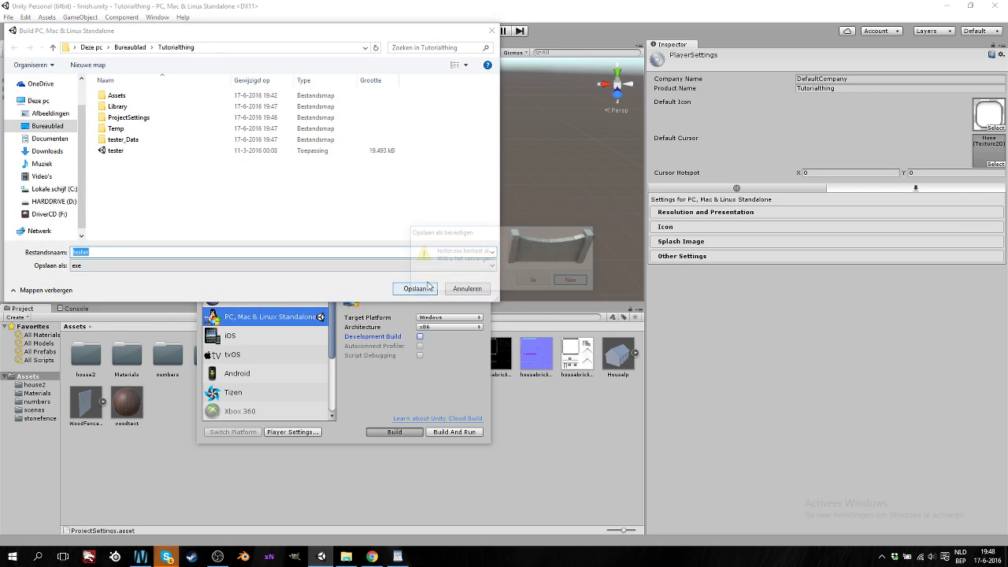
{"action": "left_click", "coordinate": [533, 280]}
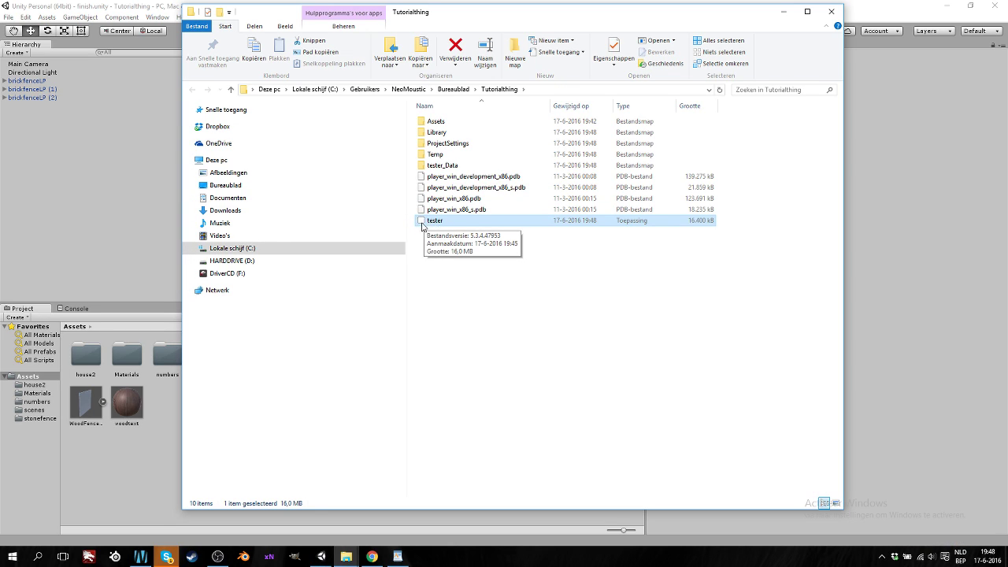
{"action": "left_click", "coordinate": [831, 11]}
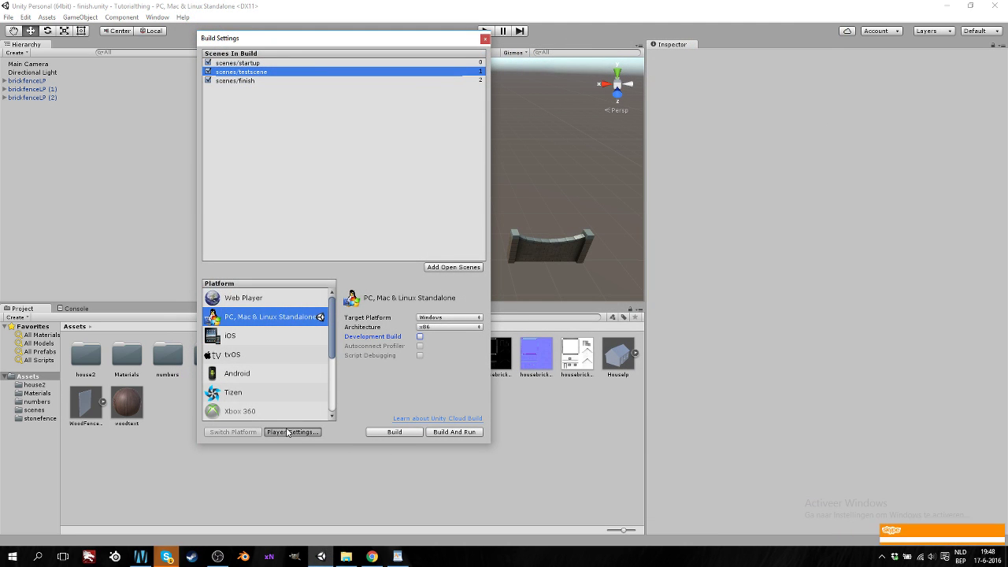
Set the Default Cursor in Player Settings to the Knob texture
{"action": "left_click", "coordinate": [293, 431]}
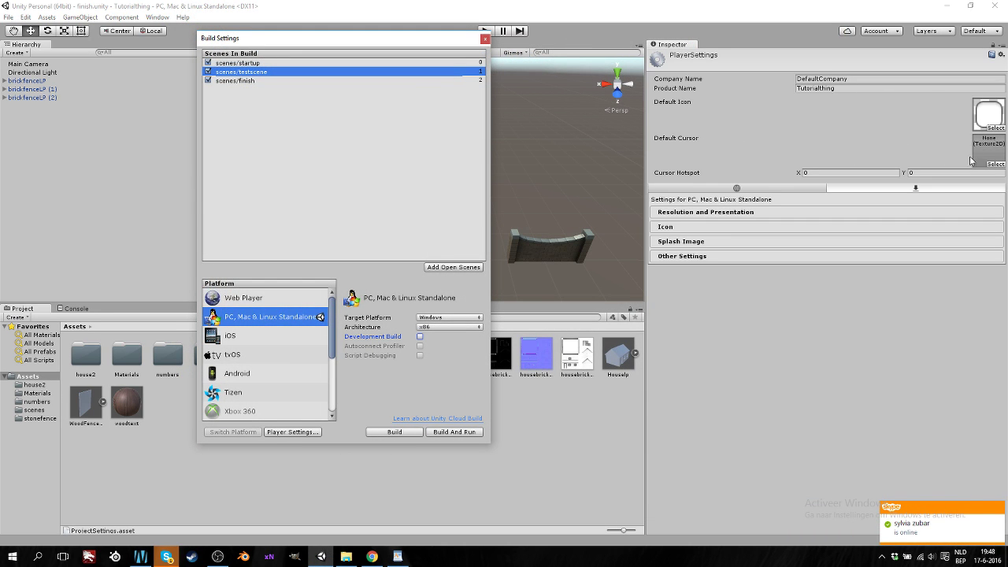
{"action": "left_click", "coordinate": [995, 164]}
{"action": "scroll", "coordinate": [63, 107], "scroll_direction": "down", "scroll_amount": 10}
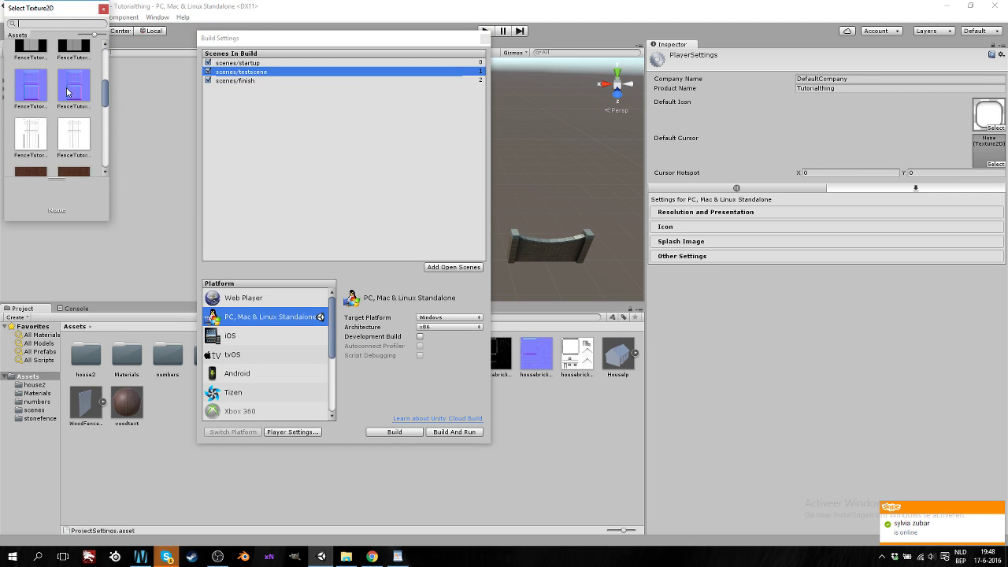
{"action": "left_click", "coordinate": [67, 111]}
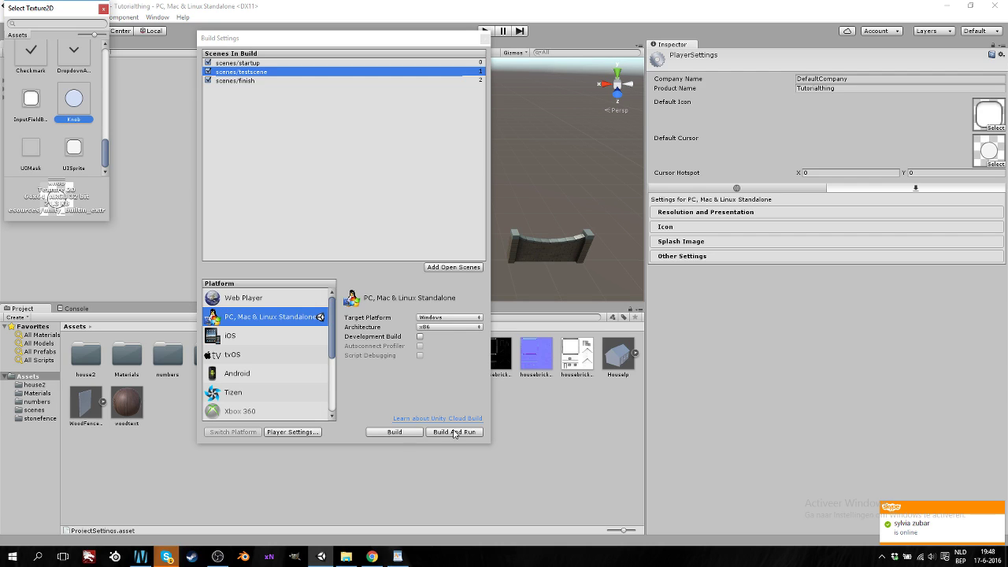
{"action": "key", "text": "Escape"}
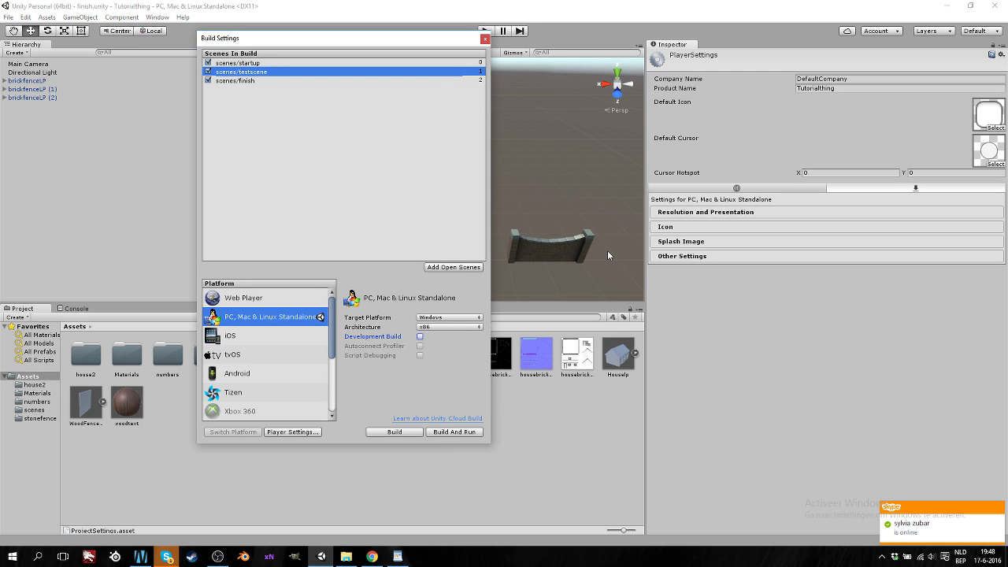
Build and run over tester.exe, play the game, then close its window
{"action": "left_click", "coordinate": [465, 433]}
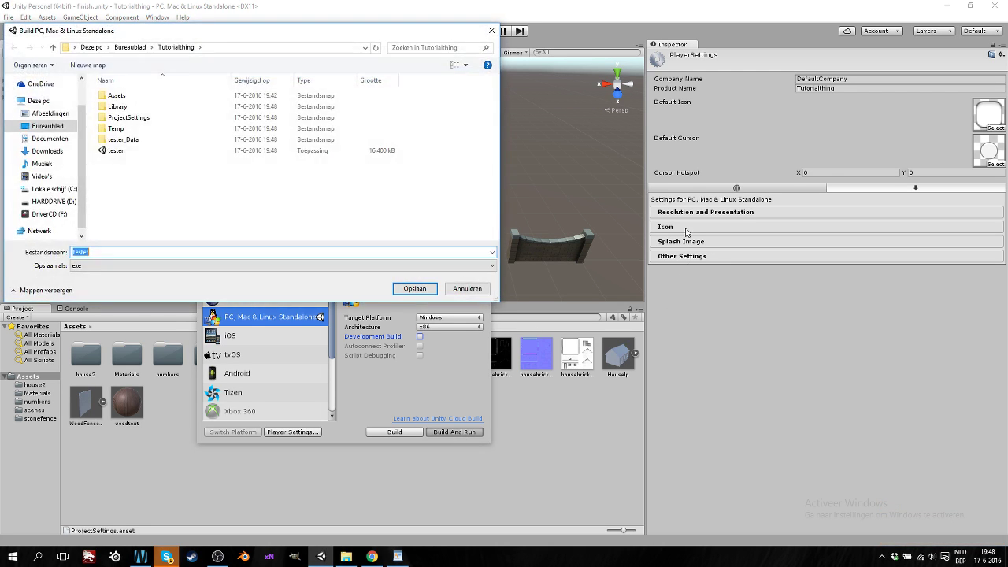
{"action": "left_click", "coordinate": [402, 289]}
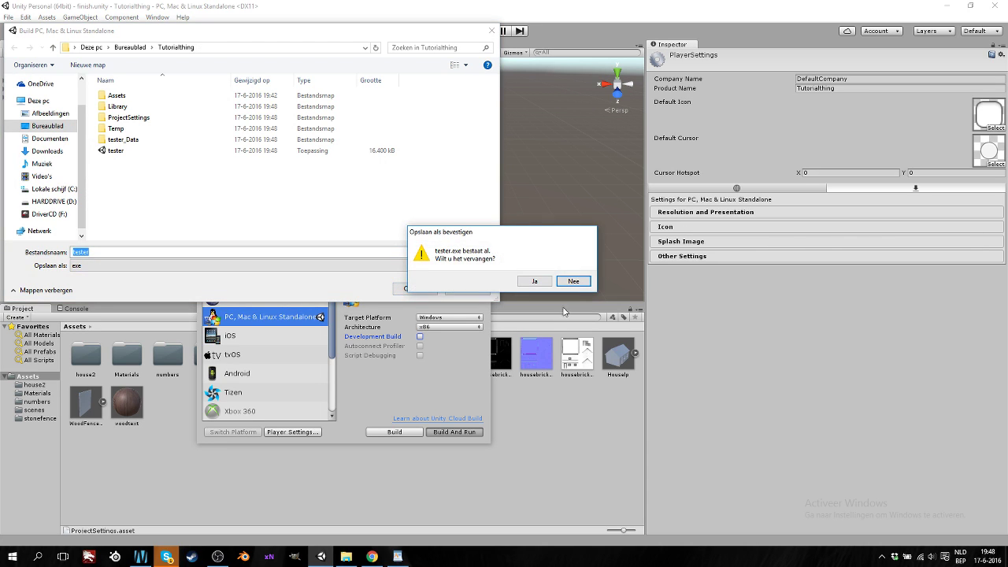
{"action": "left_click", "coordinate": [538, 285]}
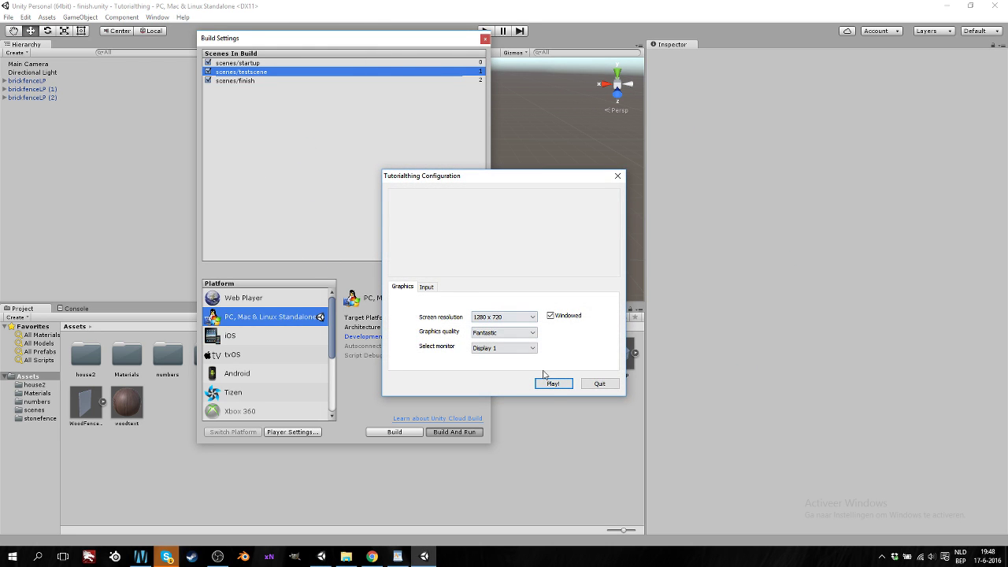
{"action": "left_click", "coordinate": [554, 384]}
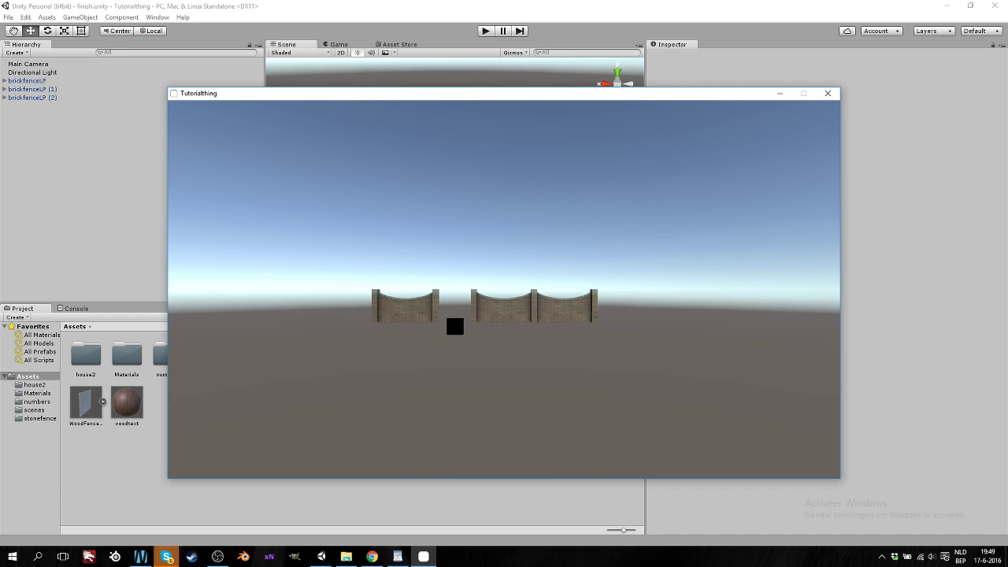
{"action": "left_click", "coordinate": [828, 95]}
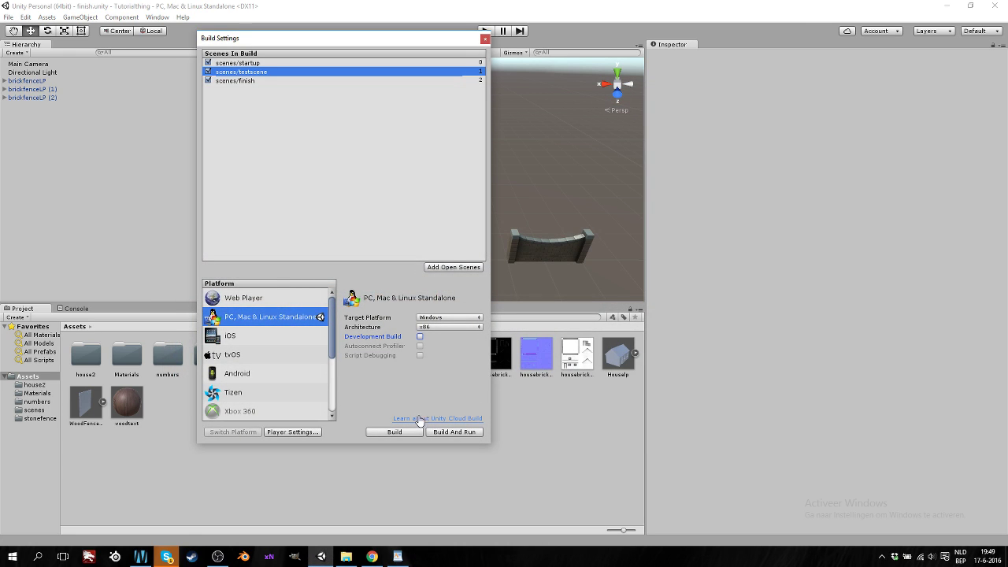
Pick None for Default Cursor and Default Icon in Player Settings, then close the Texture2D picker
{"action": "left_click", "coordinate": [291, 432]}
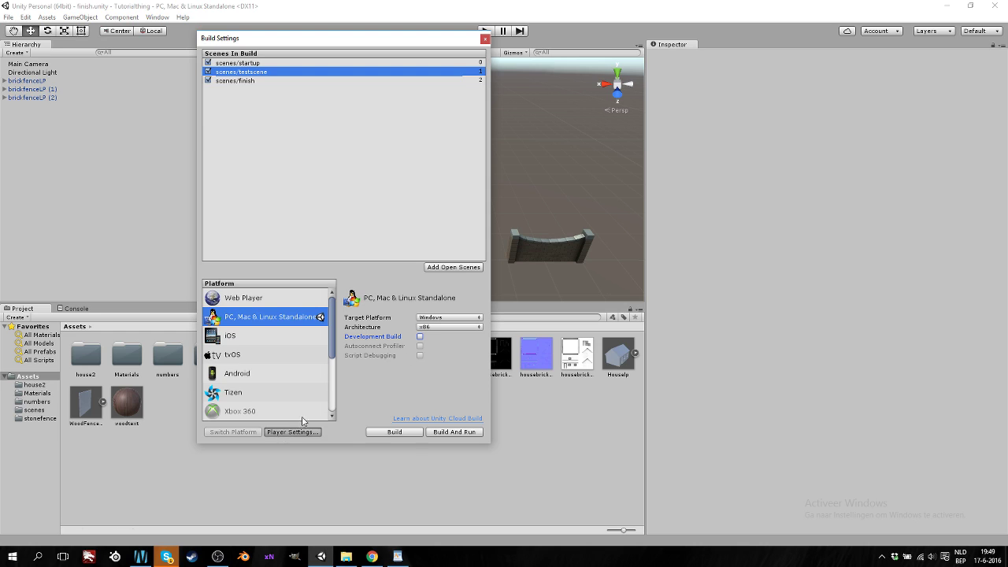
{"action": "left_click", "coordinate": [996, 164]}
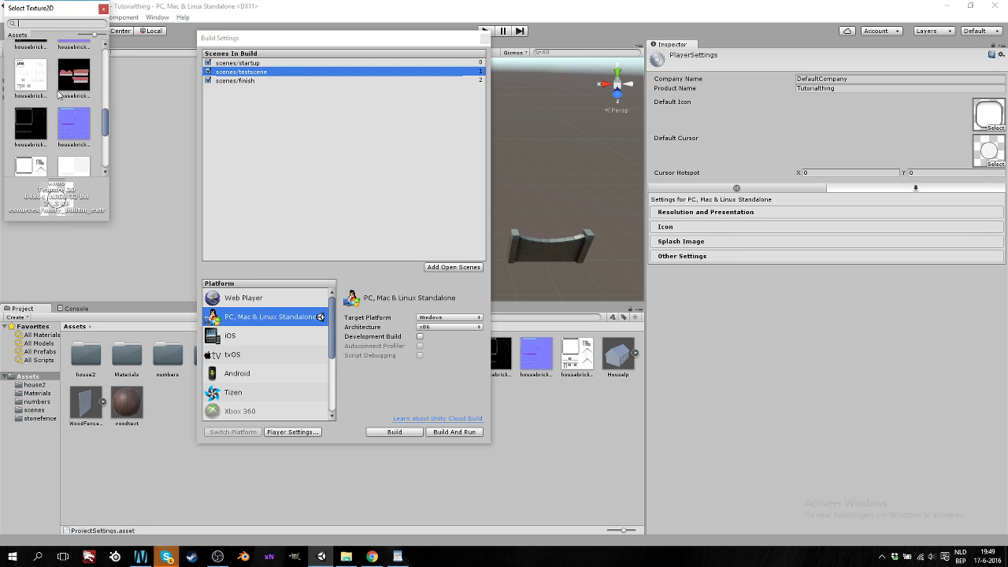
{"action": "left_click", "coordinate": [33, 57]}
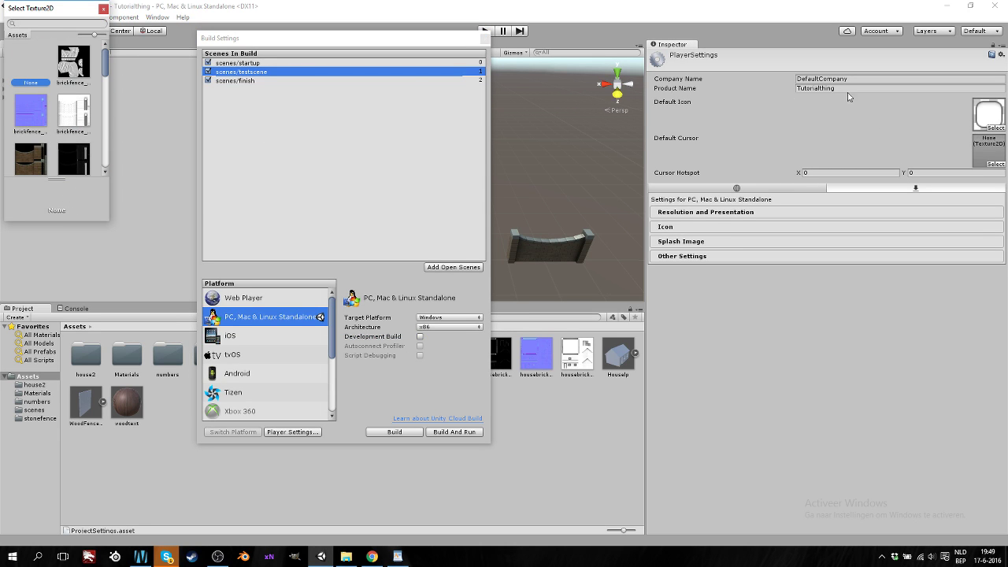
{"action": "scroll", "coordinate": [55, 110], "scroll_direction": "down", "scroll_amount": 3}
{"action": "left_click", "coordinate": [30, 101]}
{"action": "scroll", "coordinate": [55, 111], "scroll_direction": "up", "scroll_amount": 5}
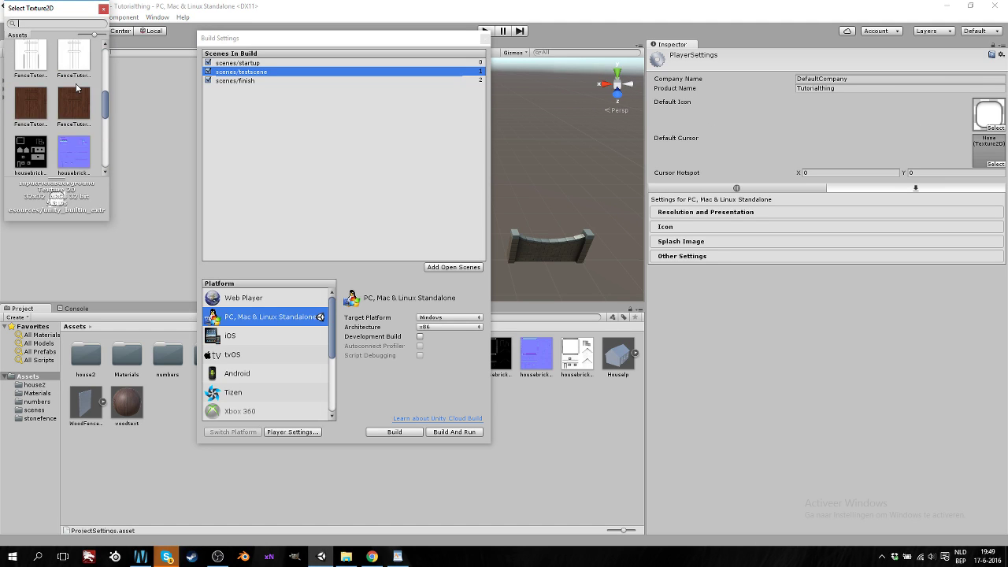
{"action": "left_click", "coordinate": [35, 65]}
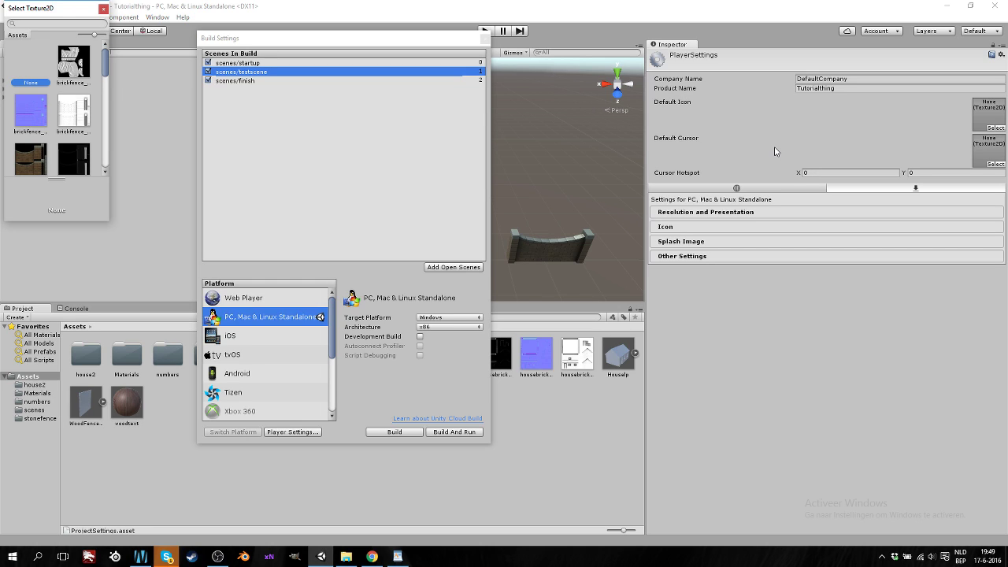
{"action": "left_click", "coordinate": [436, 262]}
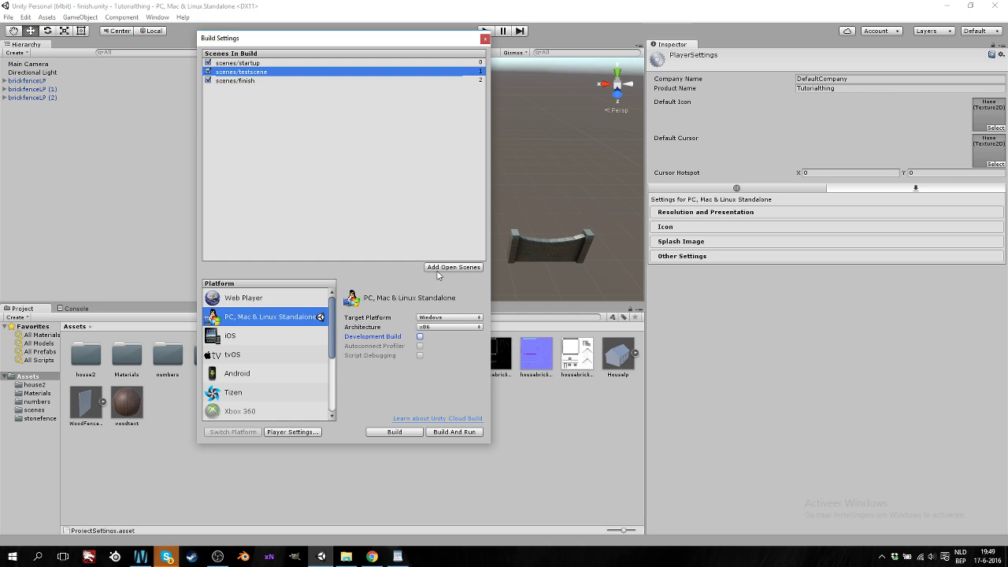
Add the open scene to the build and expand the Standalone Resolution and Presentation settings
{"action": "left_click", "coordinate": [438, 267]}
{"action": "left_click", "coordinate": [796, 190]}
{"action": "left_click", "coordinate": [863, 190]}
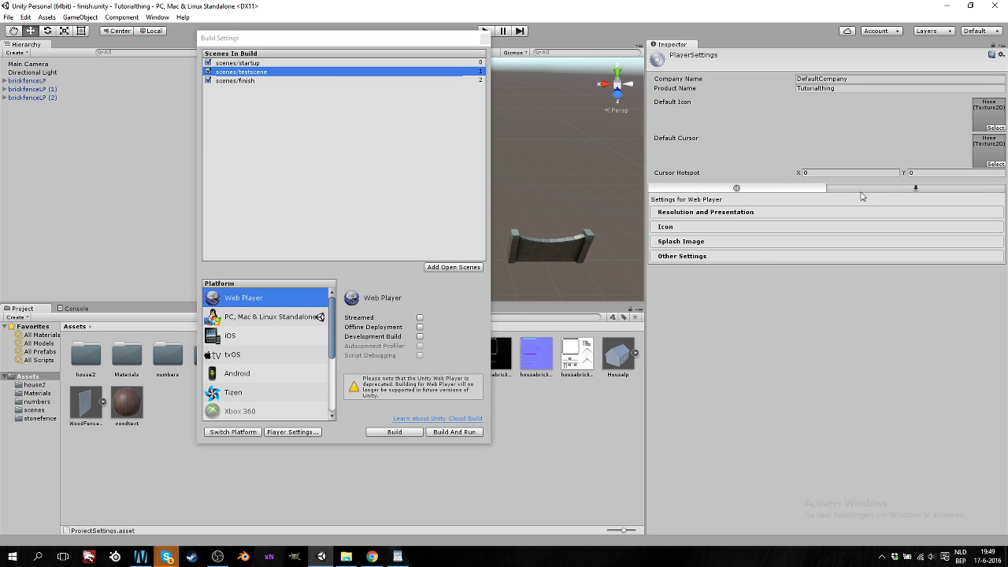
{"action": "left_click", "coordinate": [743, 212]}
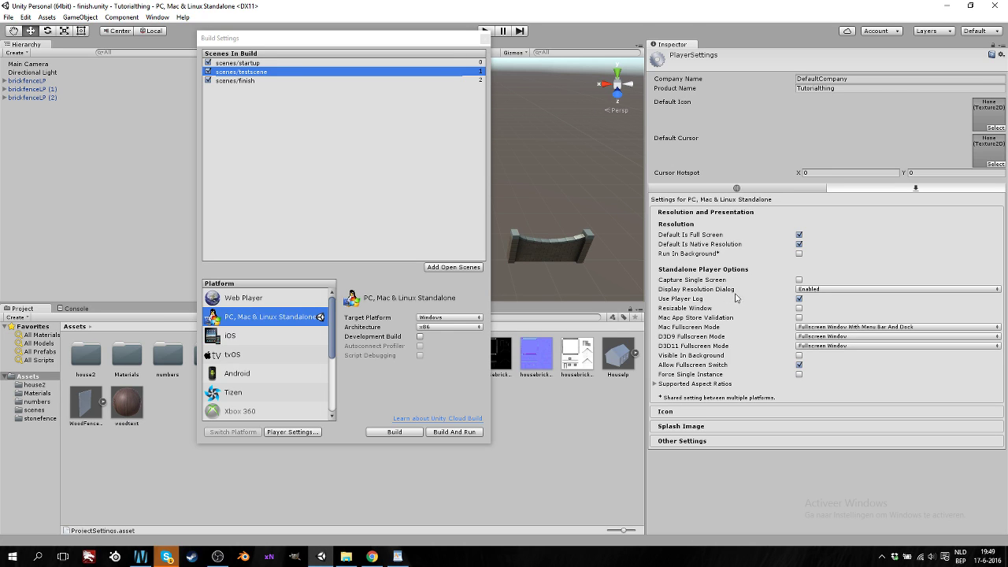
Set Display Resolution Dialog to Disabled, rebuild over tester.exe, run it, and close the game
{"action": "left_click", "coordinate": [835, 294]}
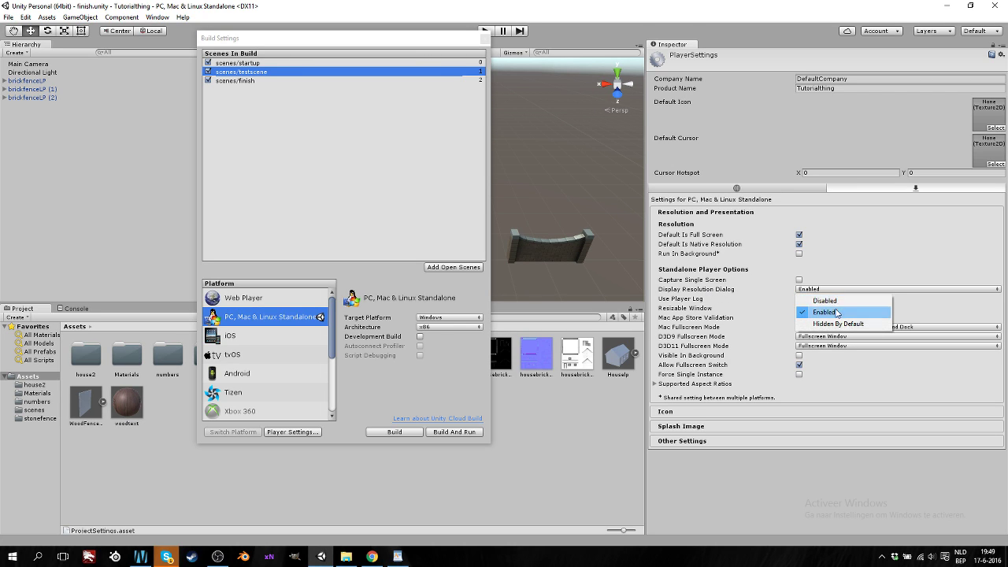
{"action": "left_click", "coordinate": [833, 301]}
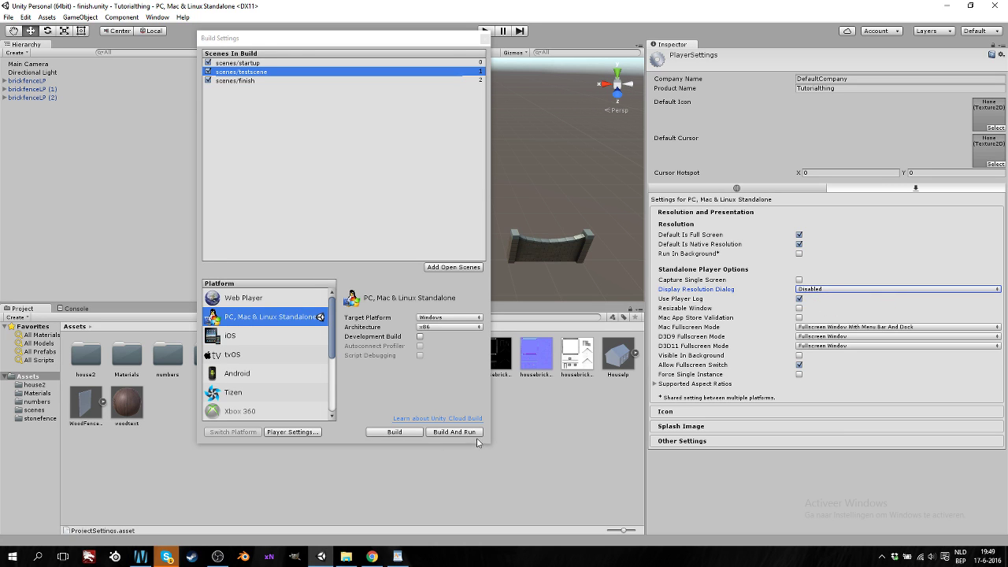
{"action": "left_click", "coordinate": [445, 435]}
{"action": "left_click", "coordinate": [415, 289]}
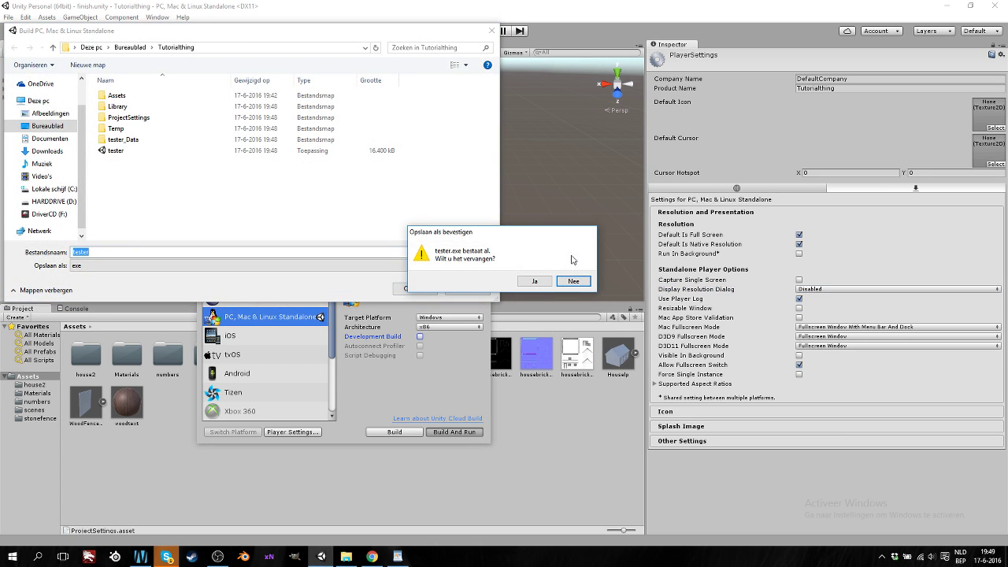
{"action": "left_click", "coordinate": [533, 284]}
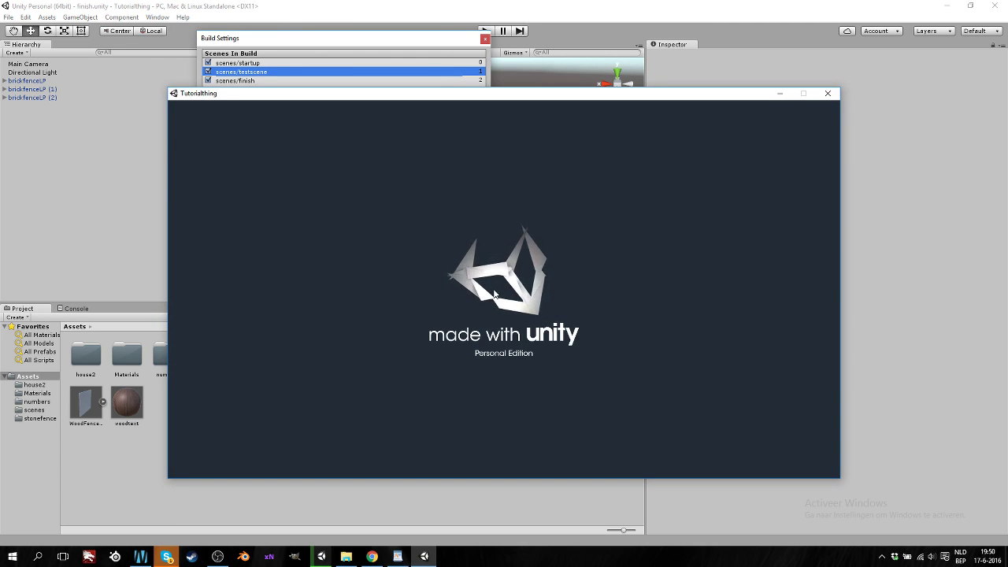
{"action": "left_click", "coordinate": [828, 92]}
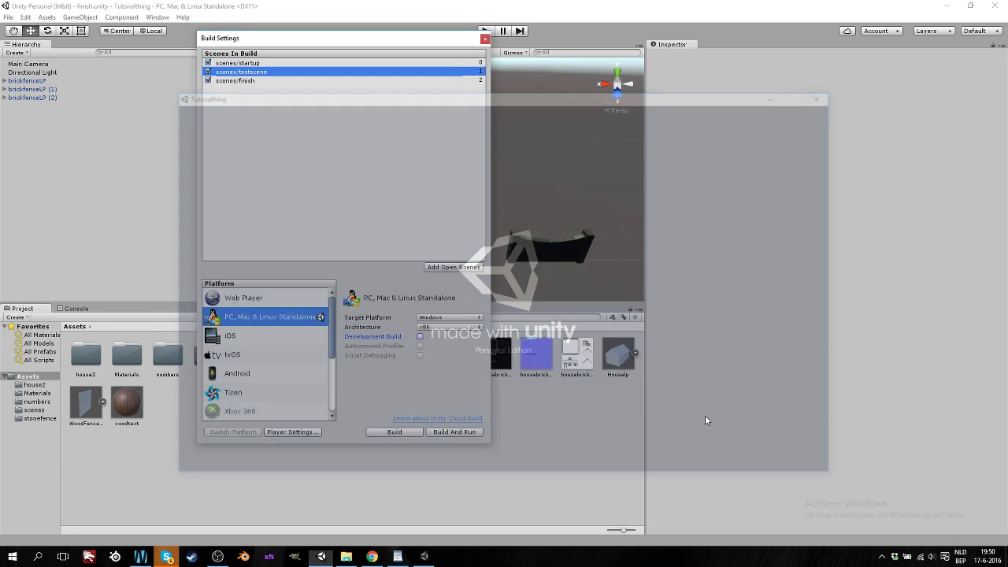
{"action": "left_click", "coordinate": [292, 431]}
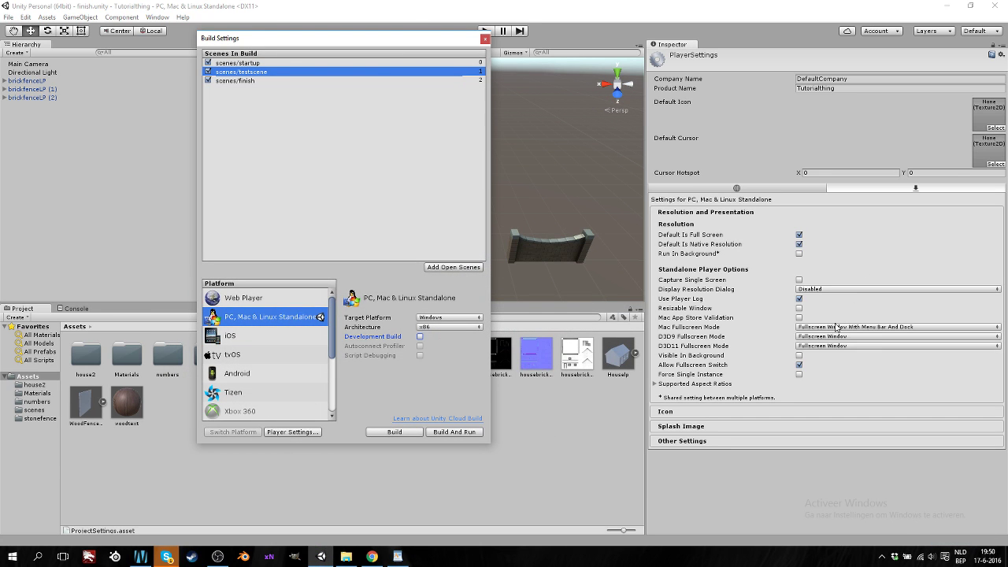
Set Display Resolution Dialog back to Enabled and leave Resizable Window unchecked
{"action": "left_click", "coordinate": [812, 289]}
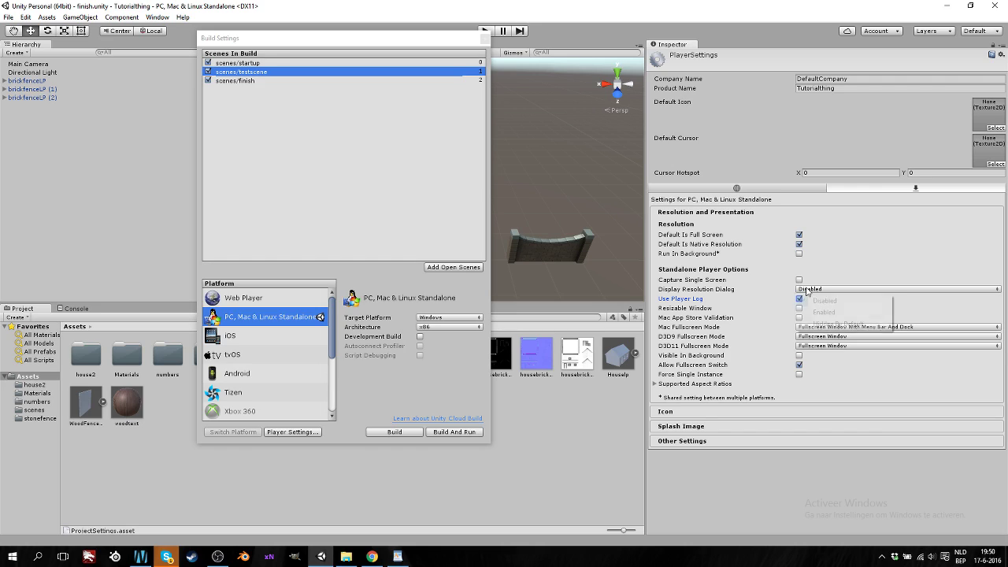
{"action": "left_click", "coordinate": [817, 313]}
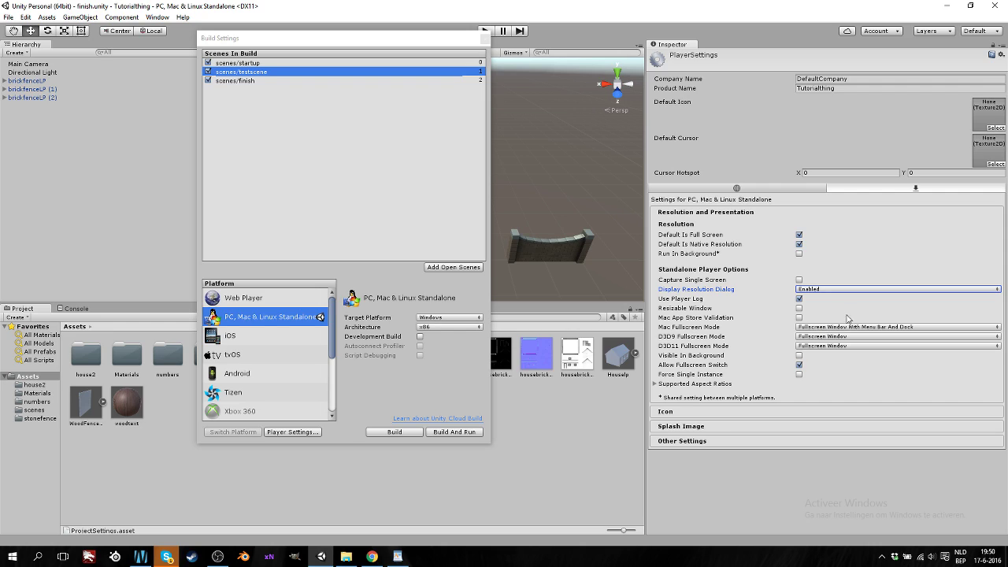
{"action": "left_click", "coordinate": [843, 328]}
{"action": "left_click", "coordinate": [858, 311]}
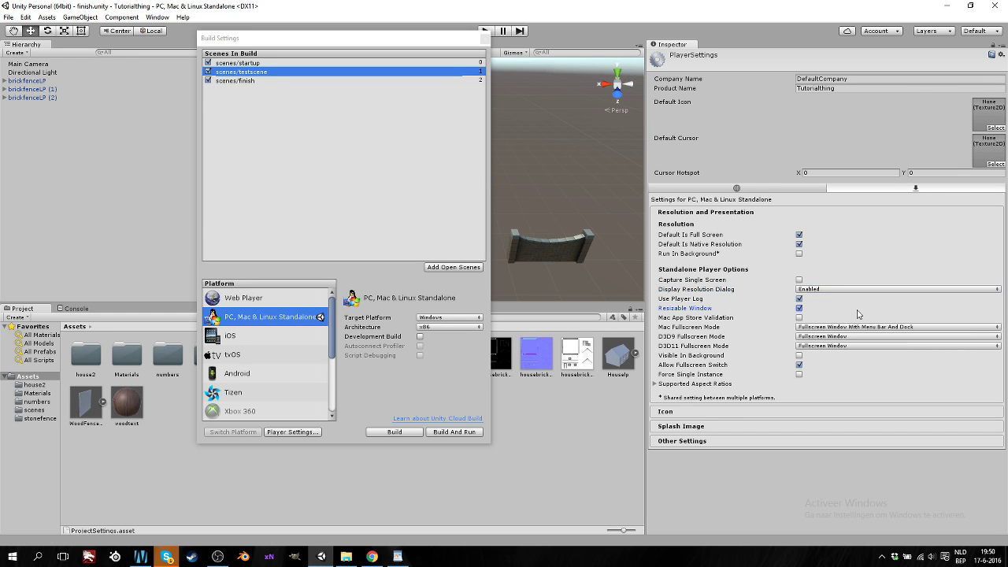
{"action": "left_click", "coordinate": [799, 308]}
{"action": "left_click", "coordinate": [345, 556]}
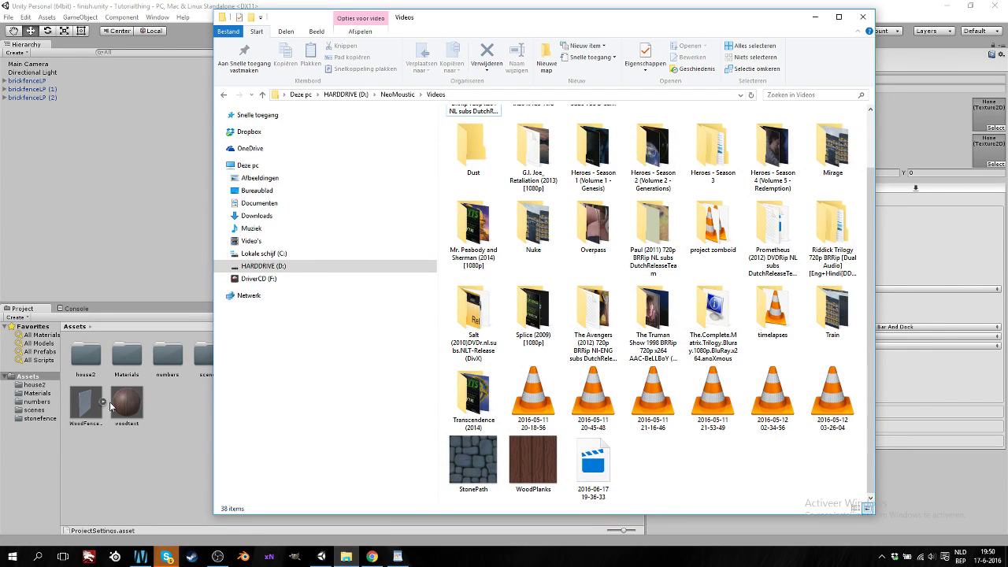
{"action": "left_click", "coordinate": [816, 17]}
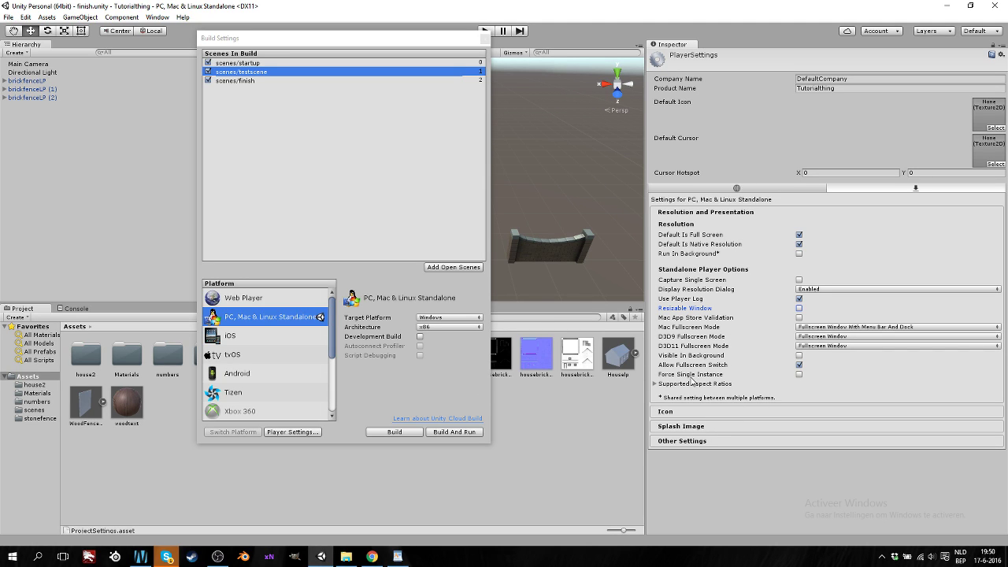
Review Supported Aspect Ratios, then tick Override for Standalone under Icon and browse the icon slots
{"action": "left_click", "coordinate": [655, 384]}
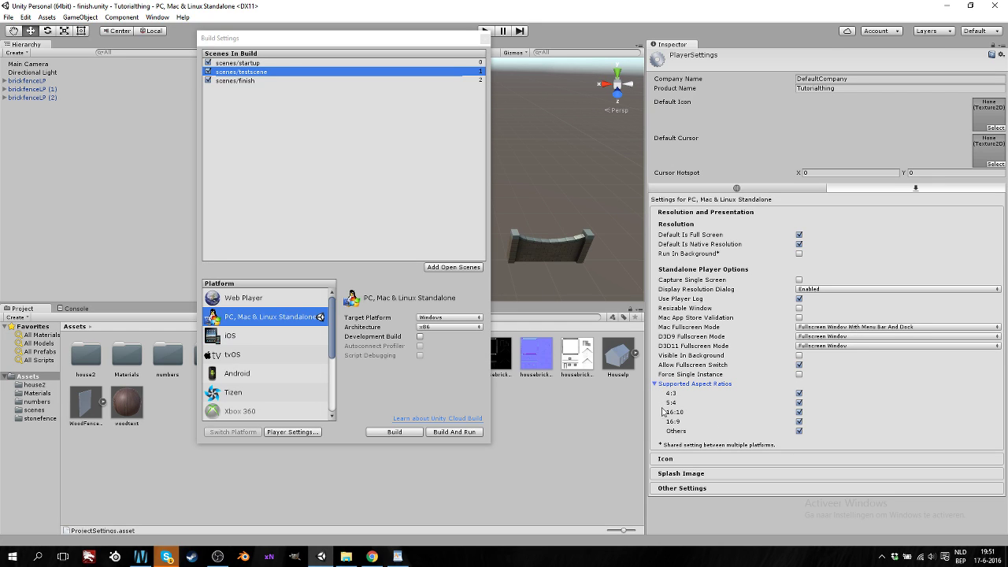
{"action": "left_click", "coordinate": [656, 385]}
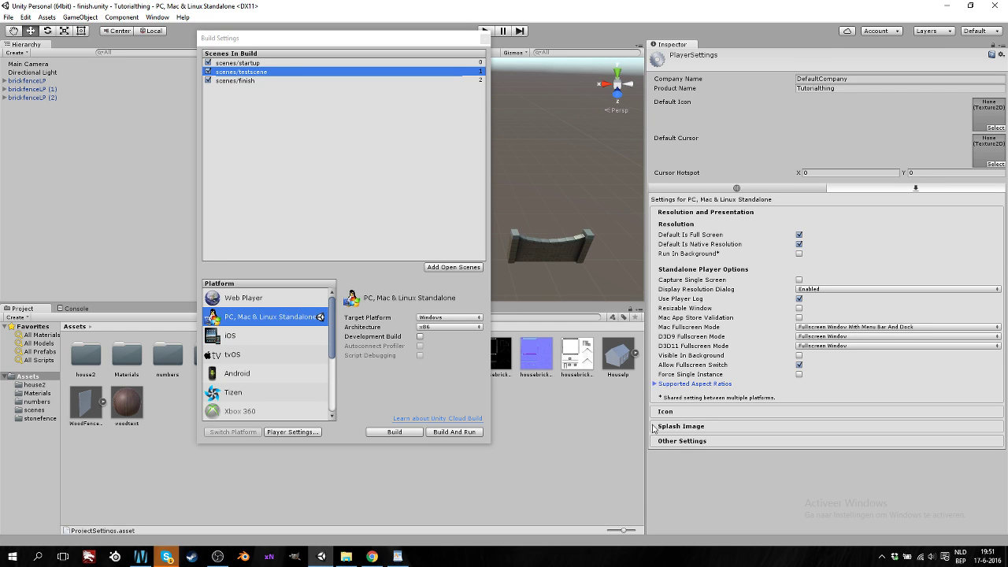
{"action": "left_click", "coordinate": [667, 414]}
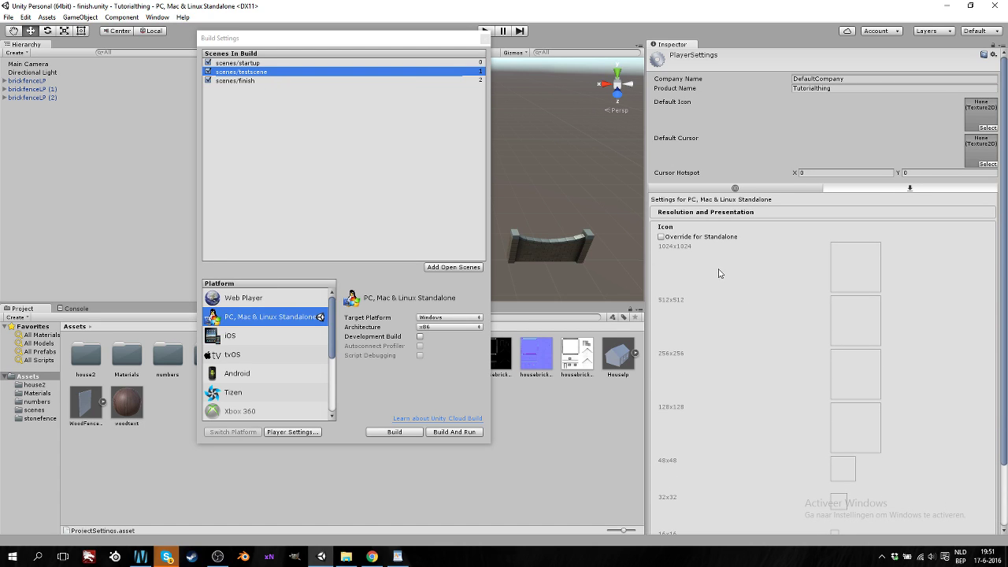
{"action": "left_click", "coordinate": [662, 236]}
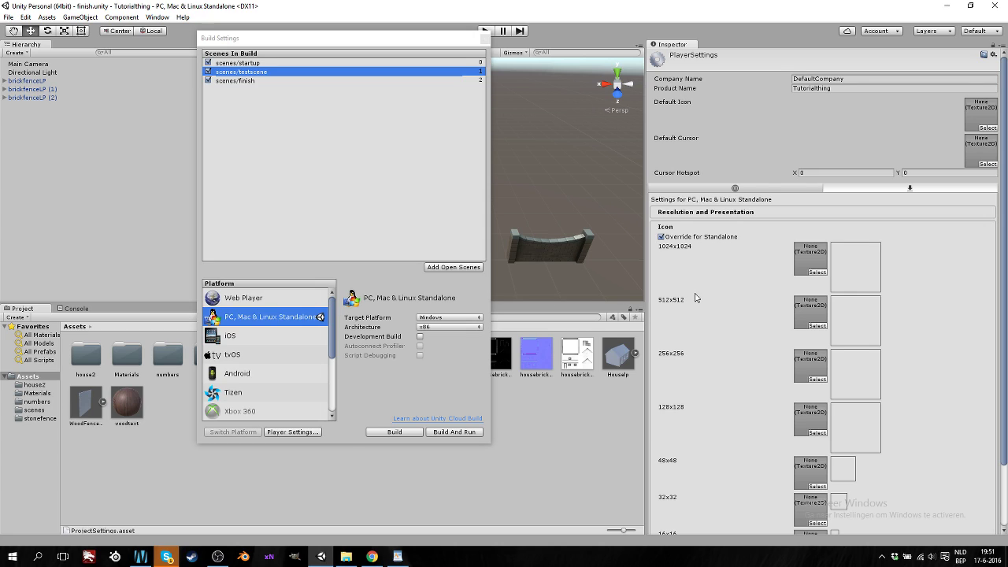
{"action": "scroll", "coordinate": [740, 276], "scroll_direction": "down", "scroll_amount": 3}
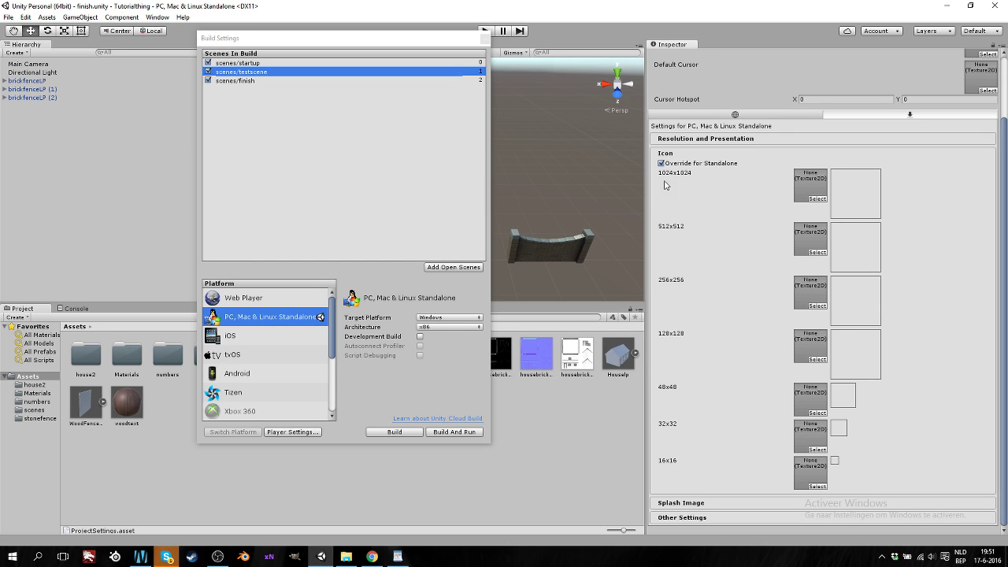
{"action": "scroll", "coordinate": [684, 157], "scroll_direction": "up", "scroll_amount": 3}
{"action": "left_click", "coordinate": [687, 227]}
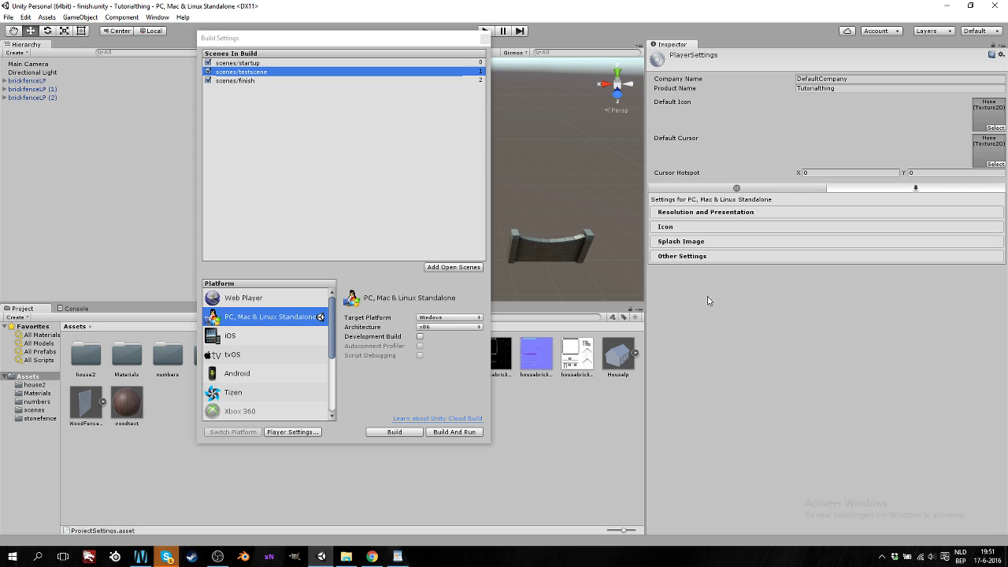
Briefly expand the Splash Image and Icon sections of Player Settings
{"action": "left_click", "coordinate": [693, 242]}
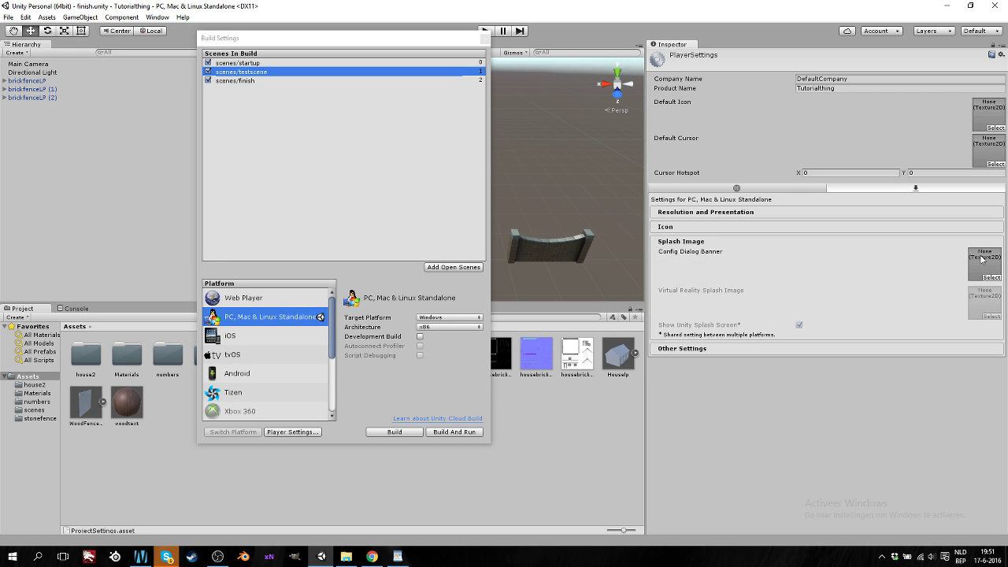
{"action": "left_click", "coordinate": [663, 228]}
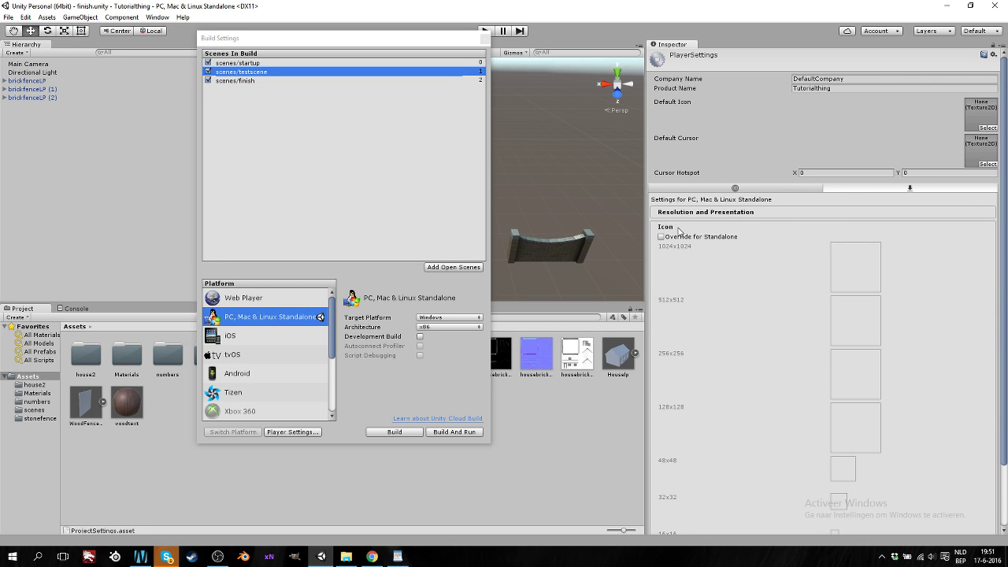
{"action": "left_click", "coordinate": [675, 228]}
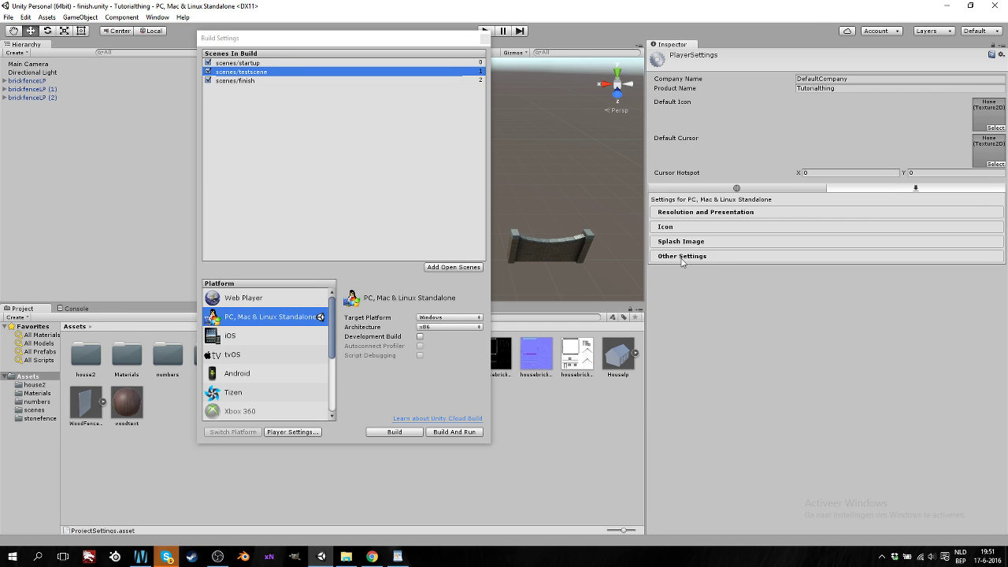
In Other Settings, keep Gamma color space, Forward rendering path and the Mono2x scripting backend
{"action": "left_click", "coordinate": [682, 256]}
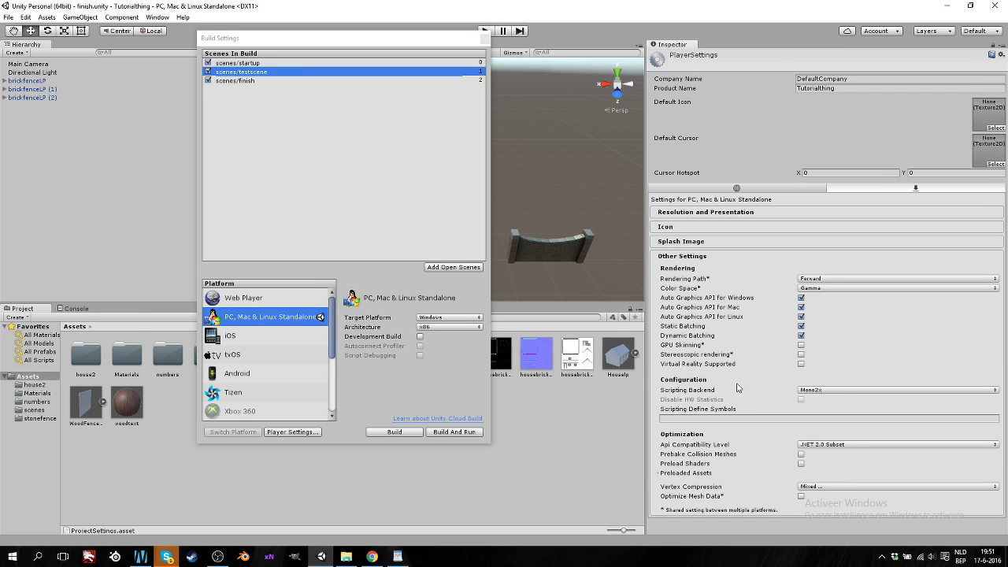
{"action": "left_click", "coordinate": [816, 292]}
{"action": "left_click", "coordinate": [896, 325]}
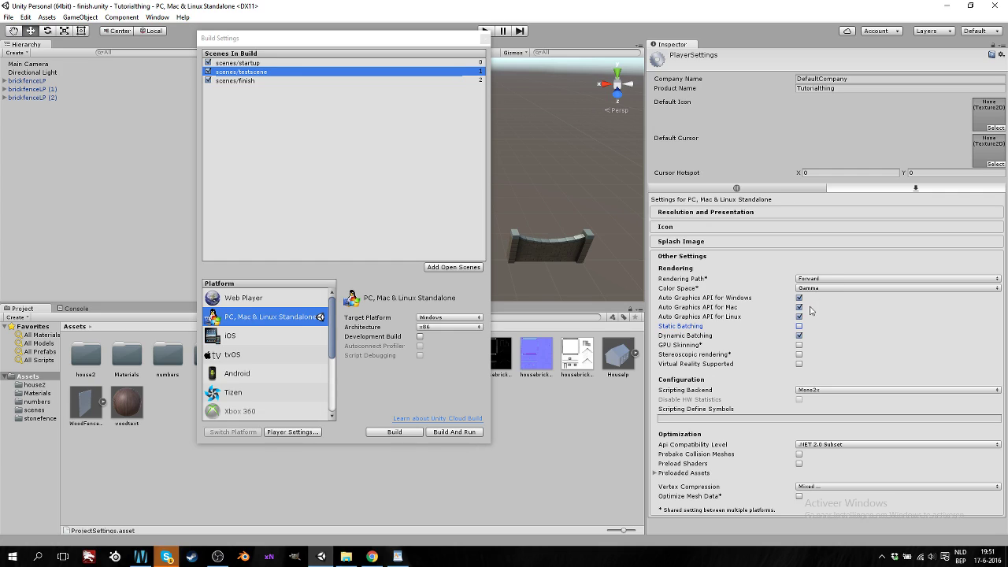
{"action": "left_click", "coordinate": [812, 280]}
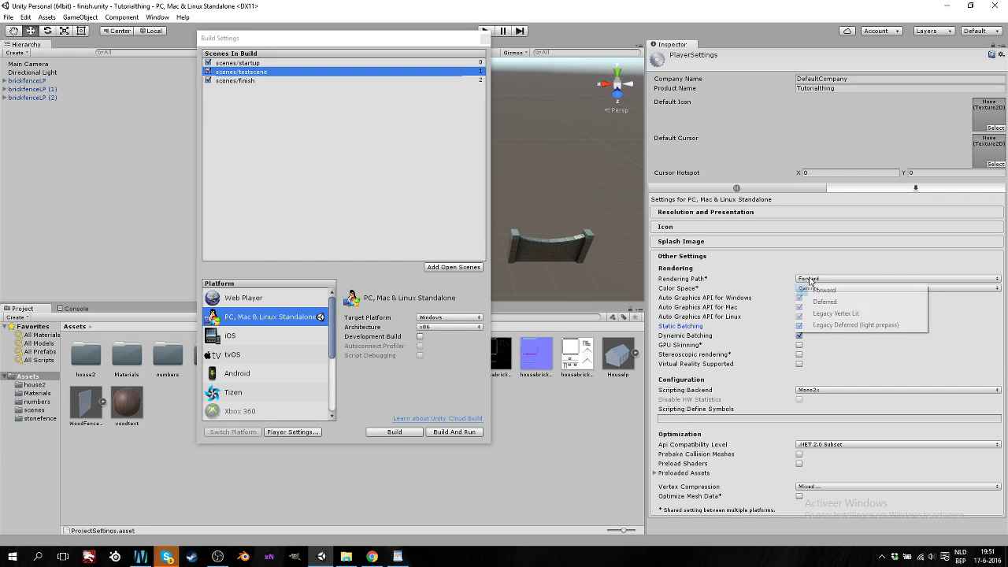
{"action": "left_click", "coordinate": [833, 267]}
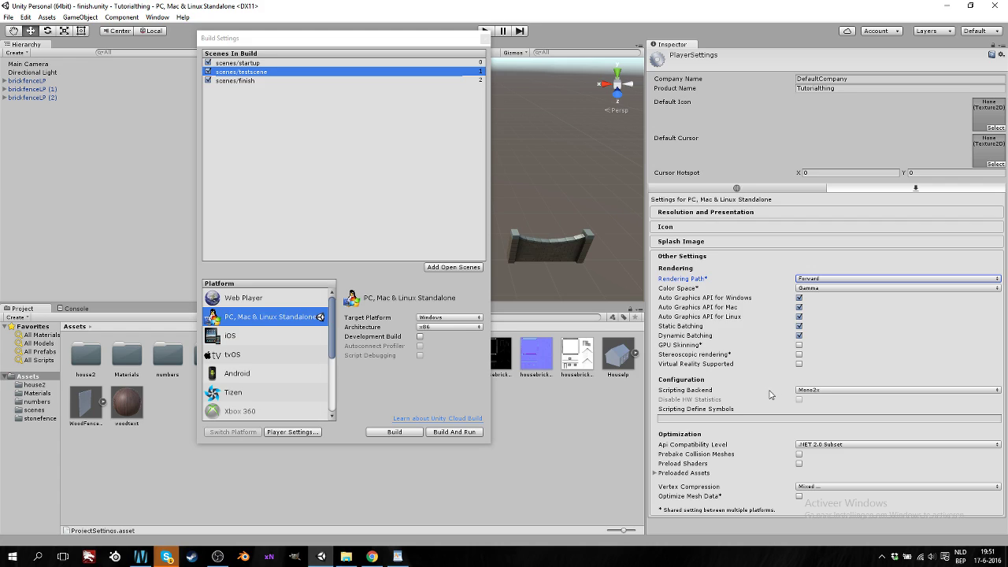
{"action": "left_click", "coordinate": [799, 391]}
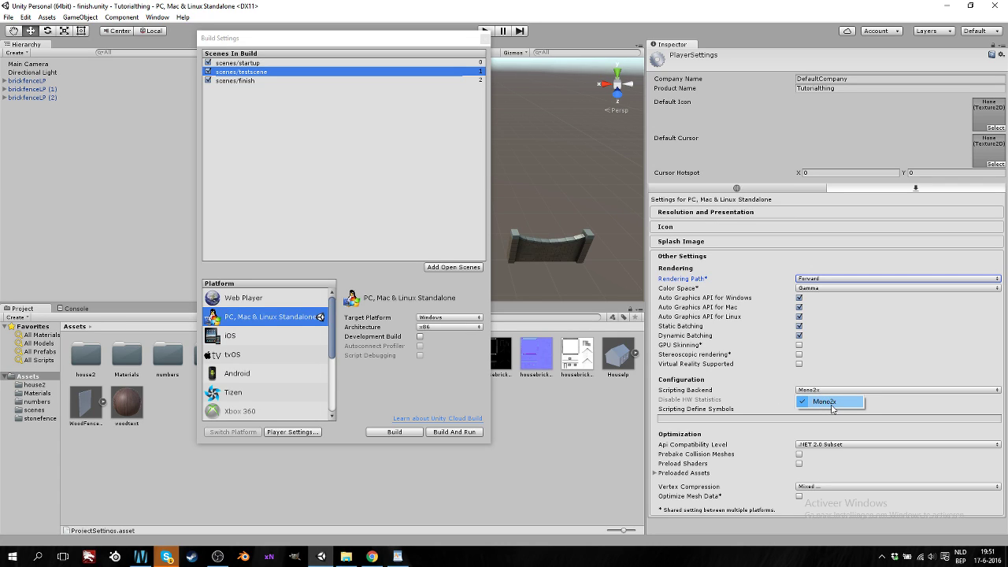
{"action": "left_click", "coordinate": [823, 403]}
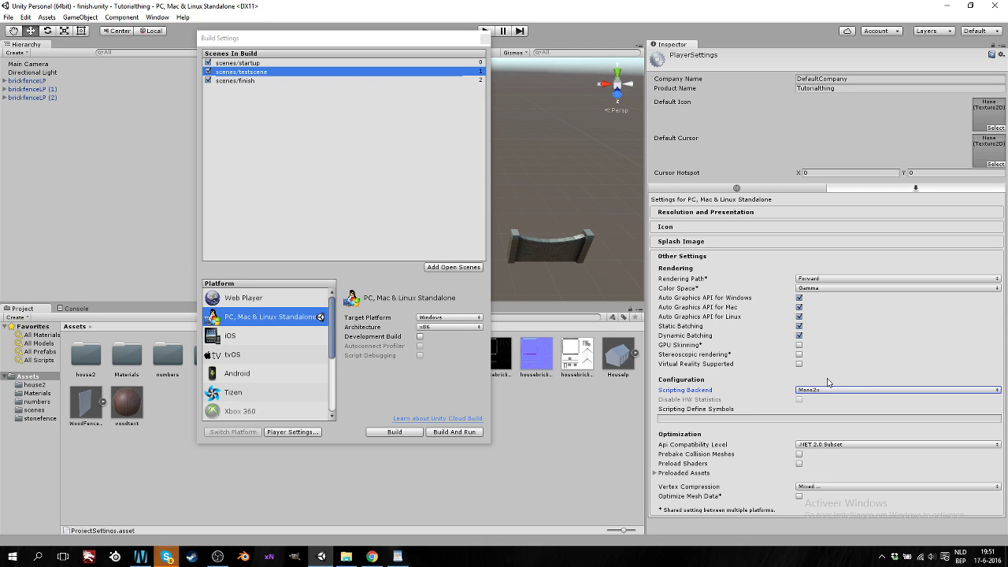
{"action": "left_click", "coordinate": [816, 391]}
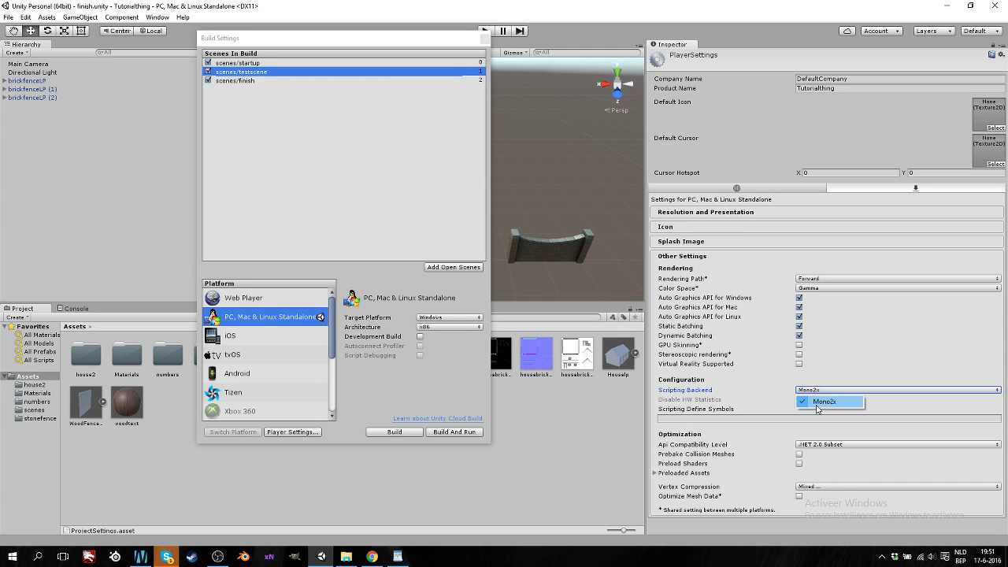
{"action": "left_click", "coordinate": [824, 419]}
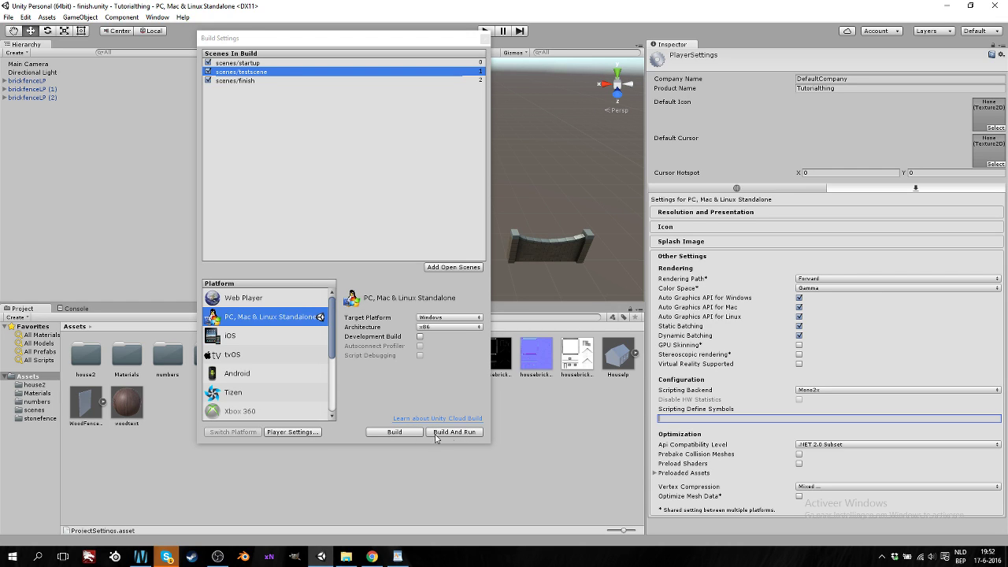
Close the Build Settings window to return to the brick fence scene
{"action": "left_click", "coordinate": [484, 38]}
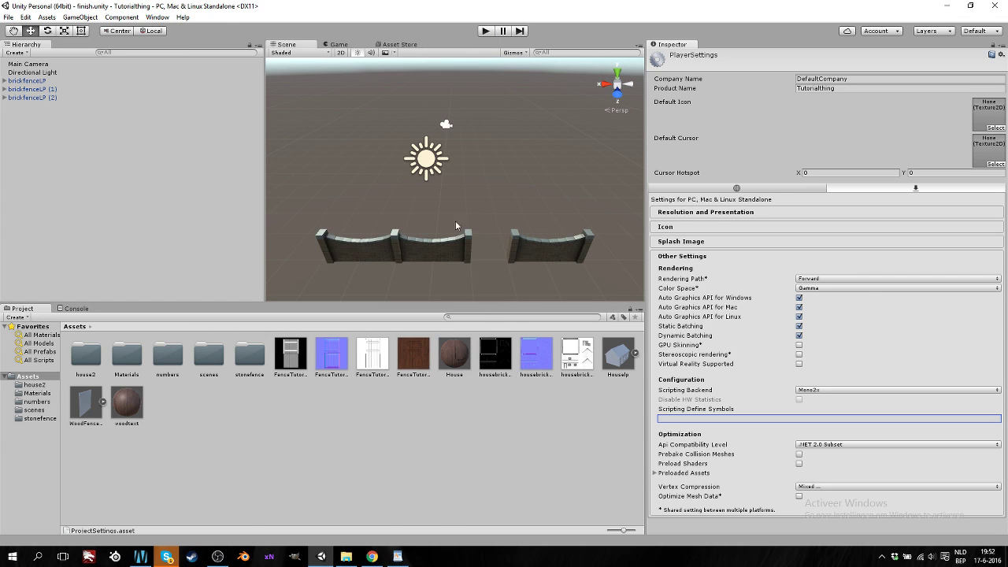
{"action": "left_click", "coordinate": [26, 17]}
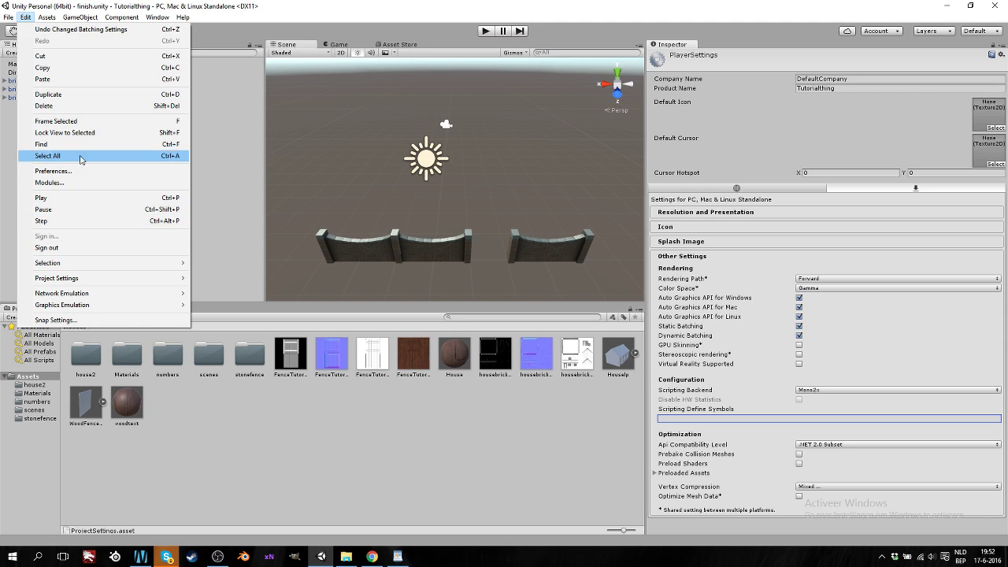
{"action": "left_click", "coordinate": [3, 166]}
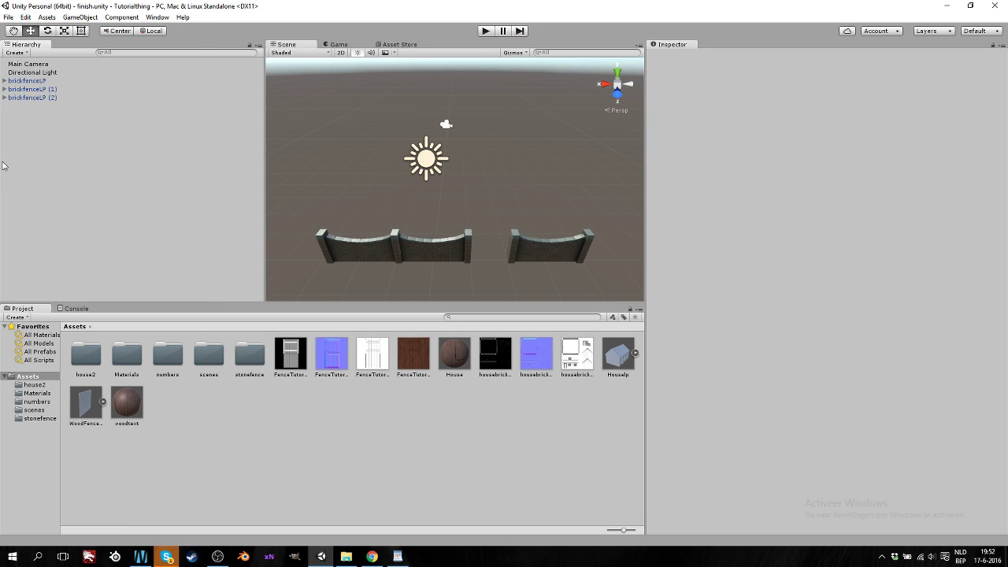
{"action": "left_click", "coordinate": [47, 17]}
{"action": "mouse_move", "coordinate": [70, 29]}
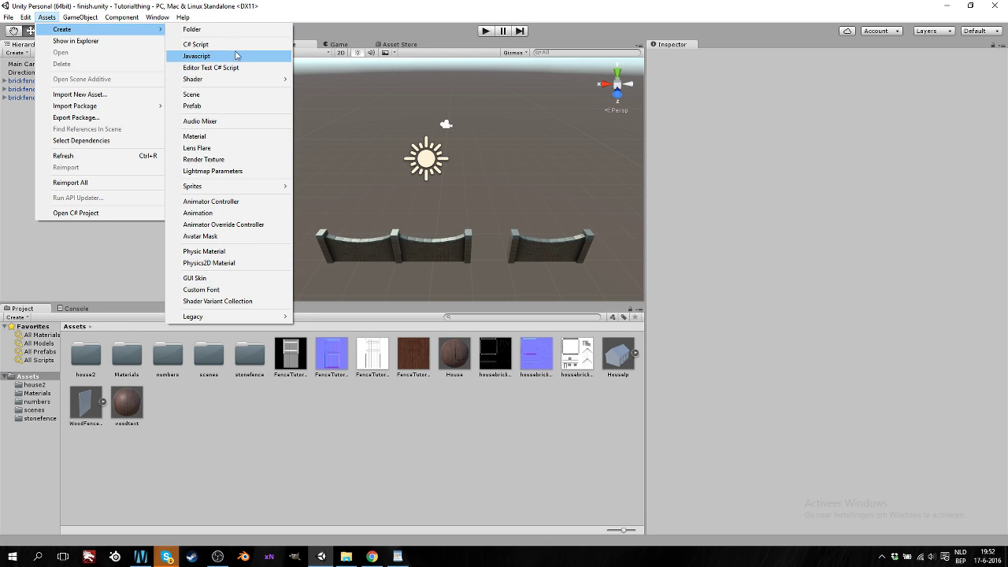
{"action": "right_click", "coordinate": [262, 443]}
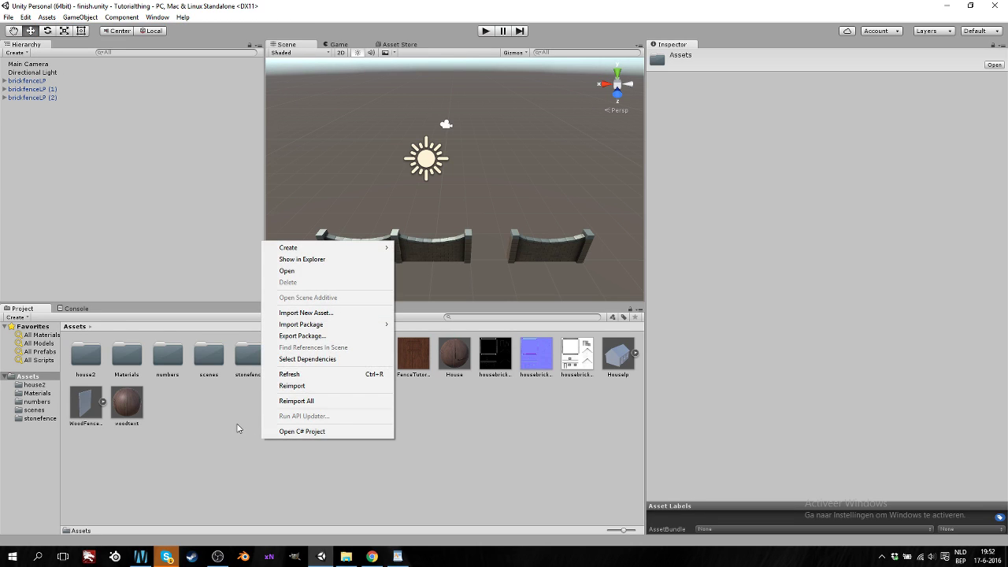
{"action": "right_click", "coordinate": [239, 428]}
{"action": "left_click", "coordinate": [50, 18]}
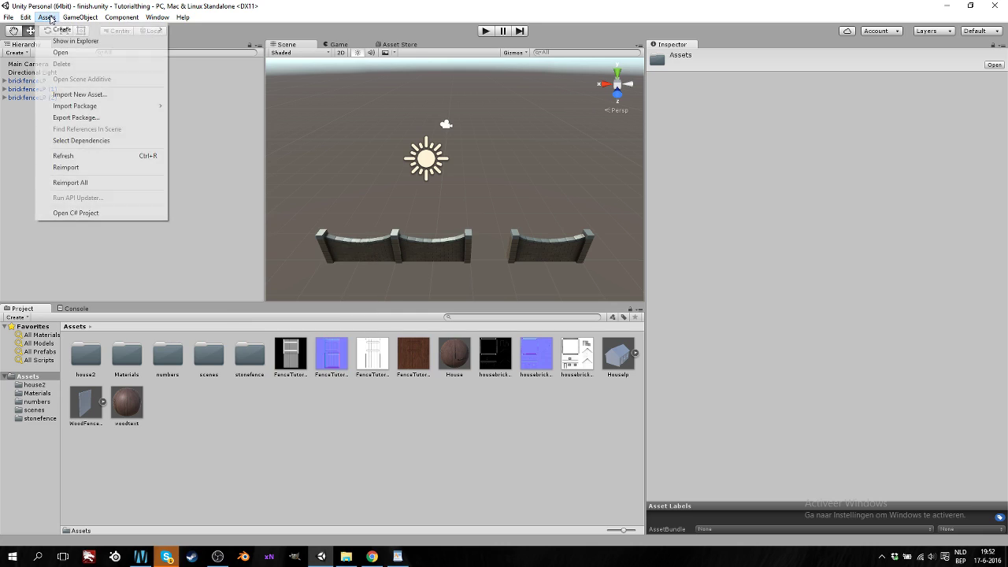
{"action": "left_click", "coordinate": [287, 419]}
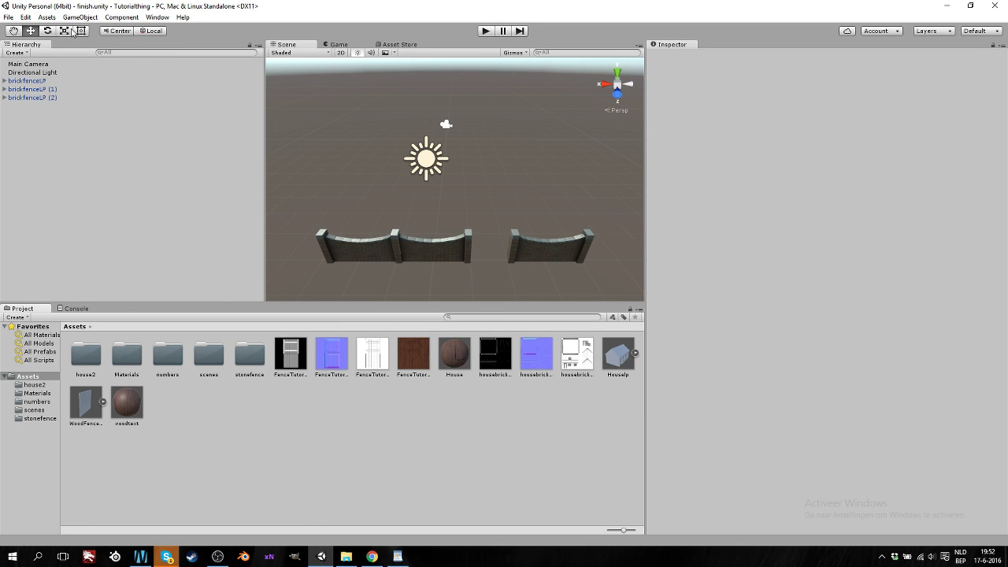
{"action": "right_click", "coordinate": [261, 411]}
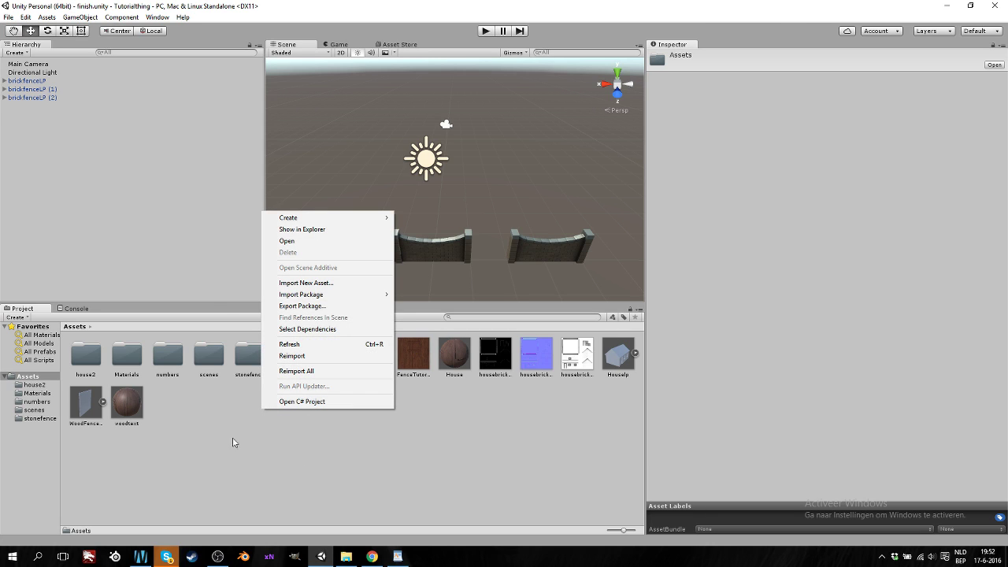
{"action": "right_click", "coordinate": [216, 414]}
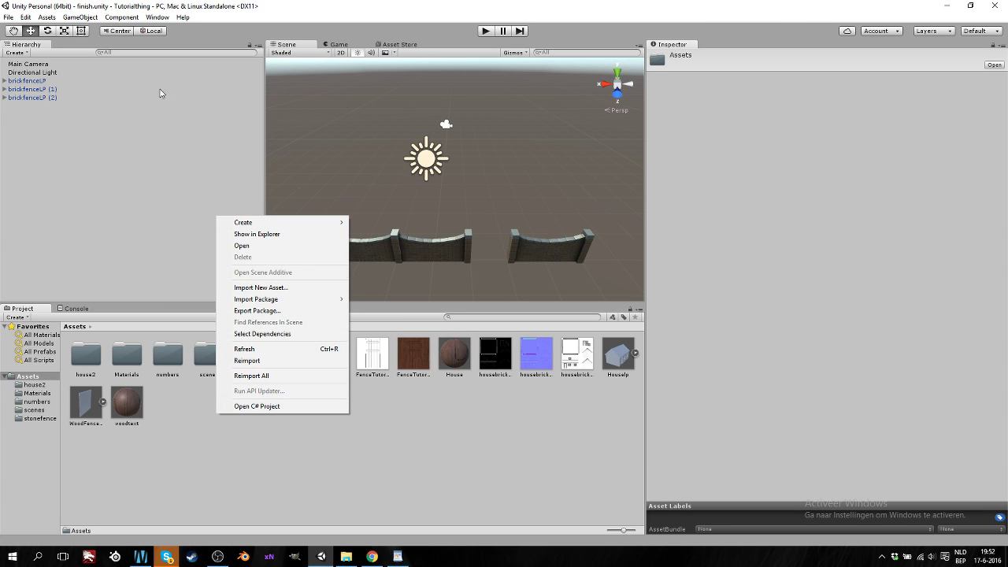
{"action": "left_click", "coordinate": [79, 17]}
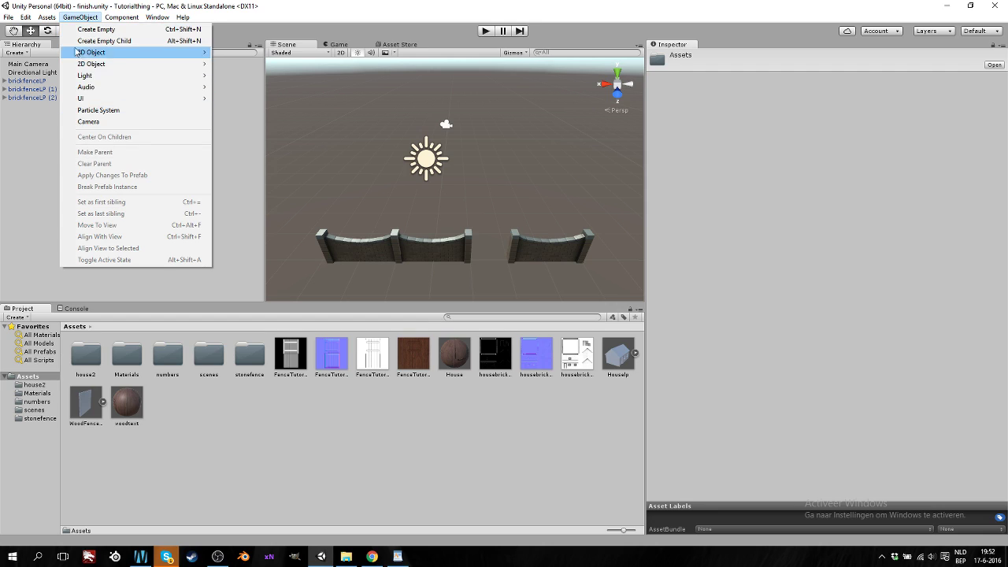
{"action": "mouse_move", "coordinate": [47, 17]}
{"action": "mouse_move", "coordinate": [93, 110]}
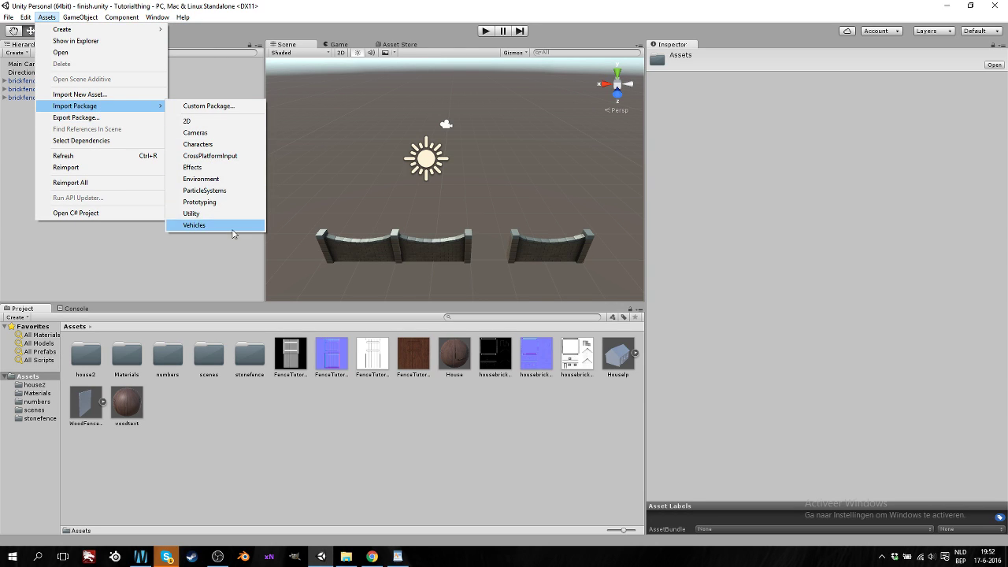
{"action": "left_click", "coordinate": [225, 105]}
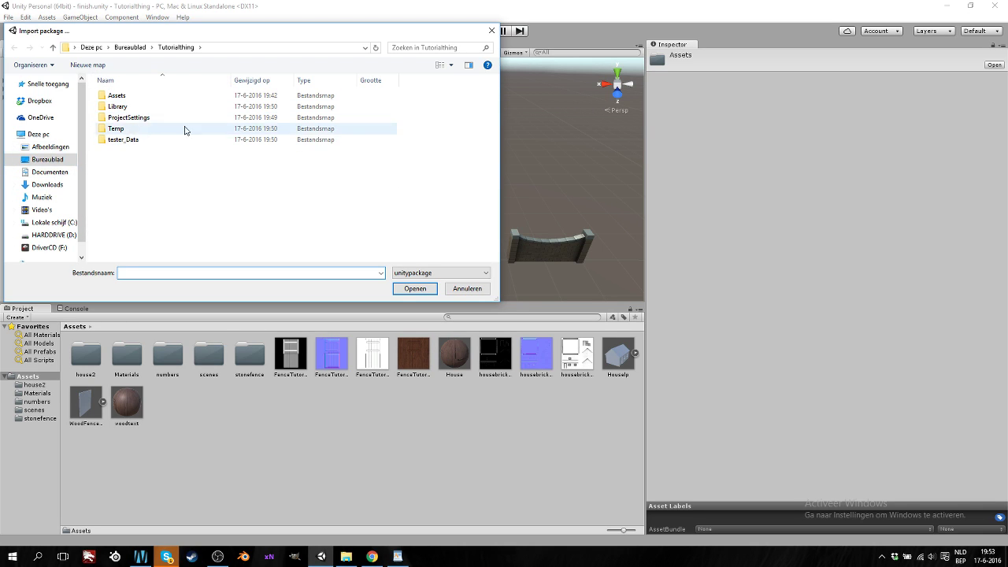
{"action": "left_click", "coordinate": [466, 289]}
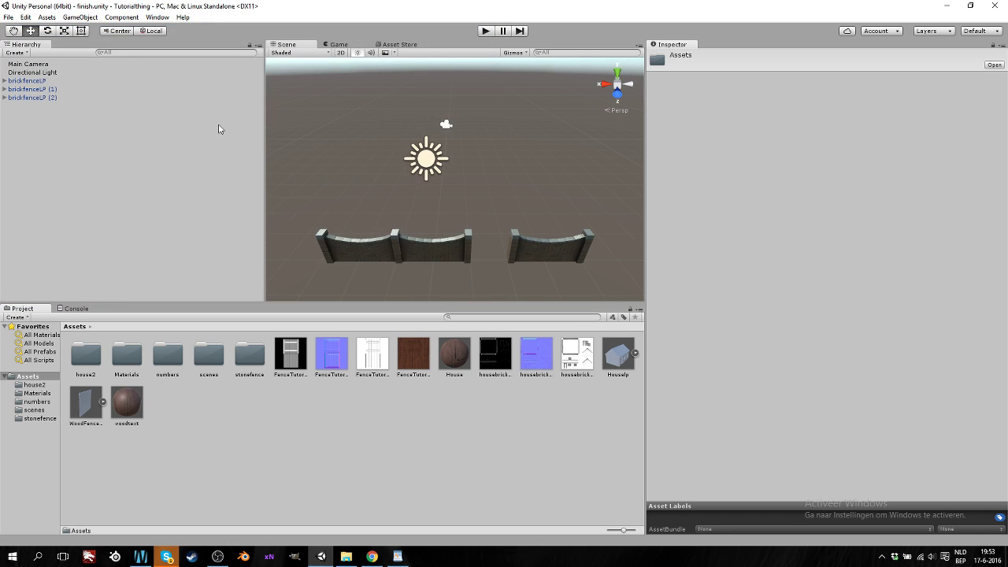
{"action": "left_click", "coordinate": [46, 16]}
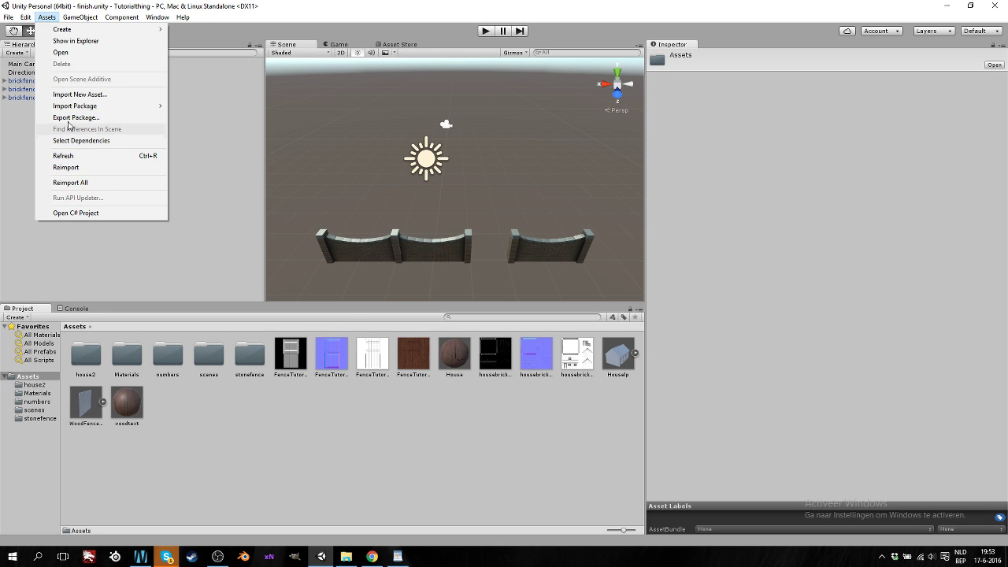
{"action": "mouse_move", "coordinate": [81, 22]}
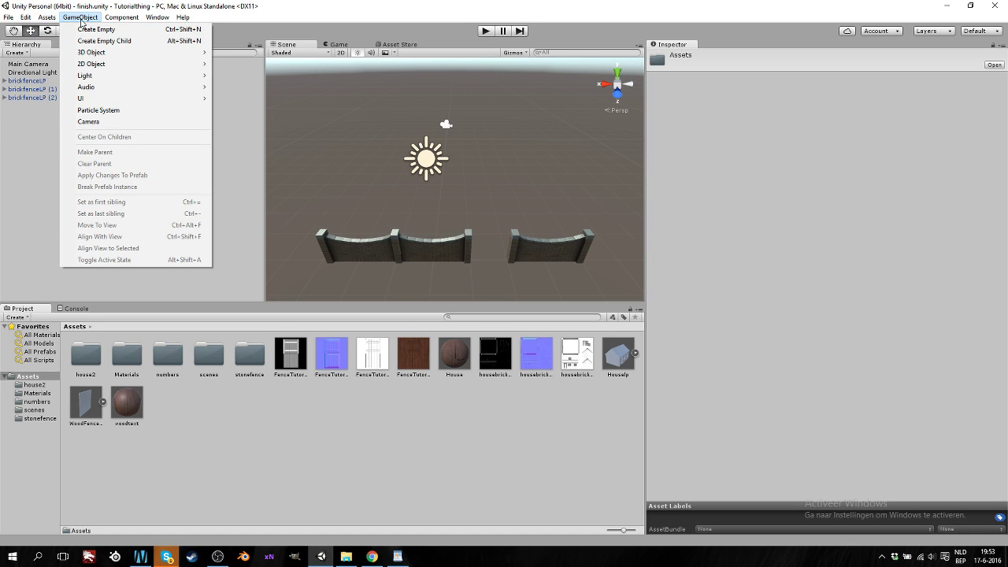
{"action": "mouse_move", "coordinate": [101, 52]}
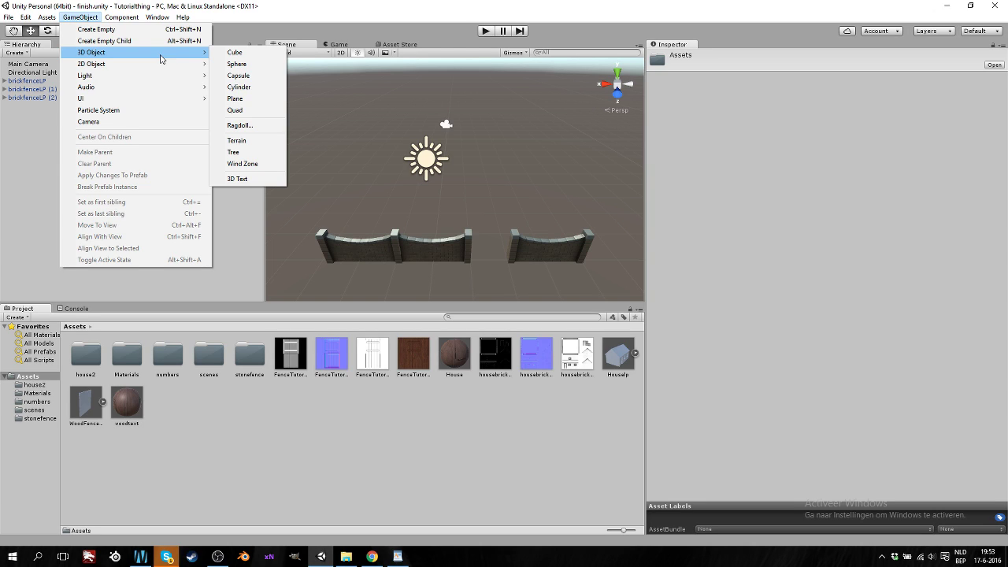
{"action": "mouse_move", "coordinate": [166, 90]}
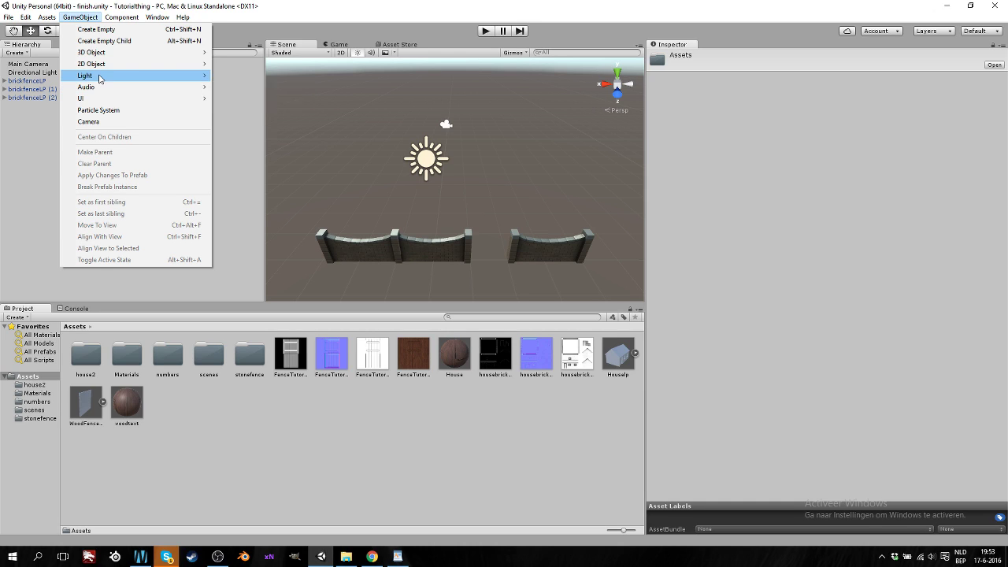
{"action": "mouse_move", "coordinate": [99, 77]}
{"action": "mouse_move", "coordinate": [108, 100]}
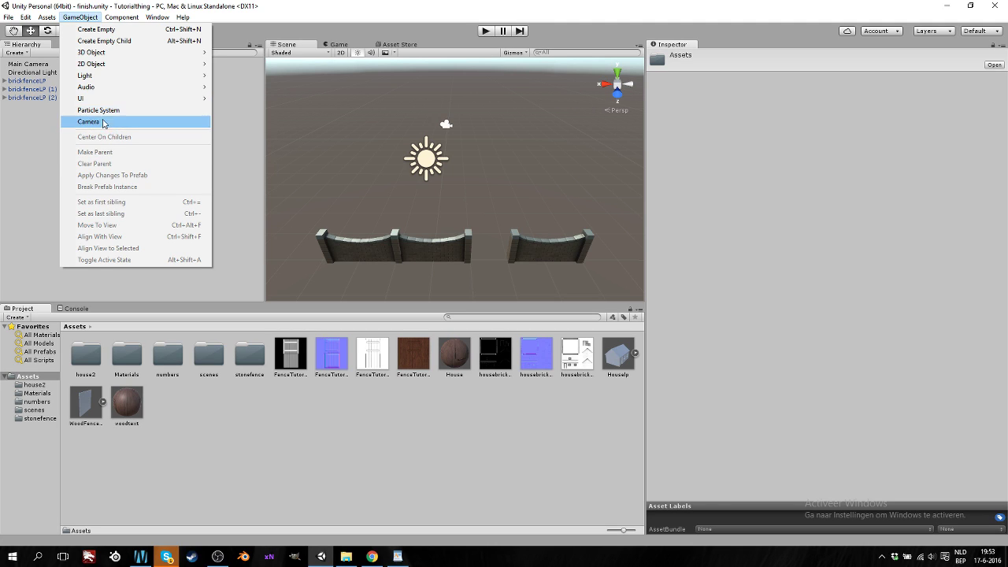
{"action": "mouse_move", "coordinate": [122, 17]}
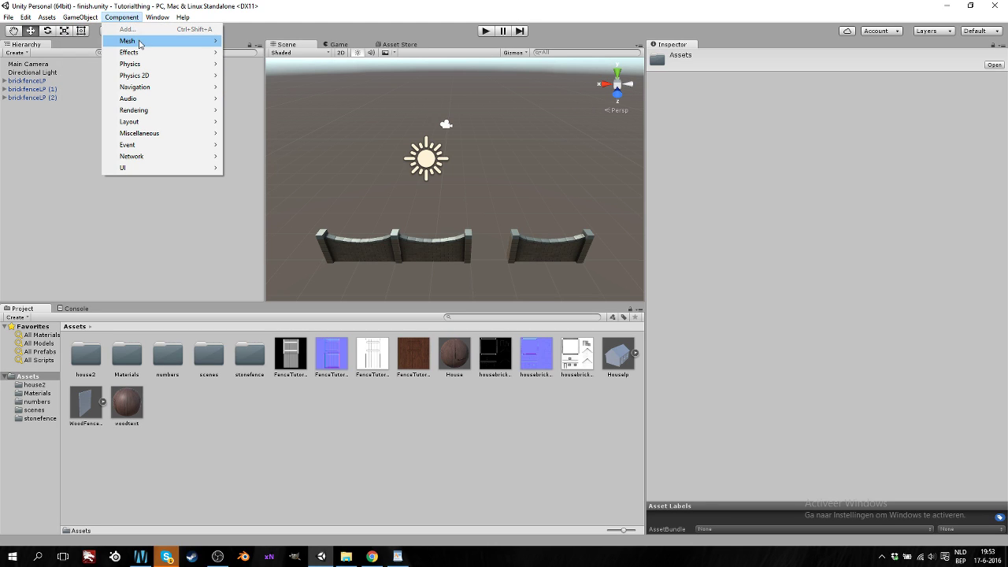
{"action": "mouse_move", "coordinate": [143, 57]}
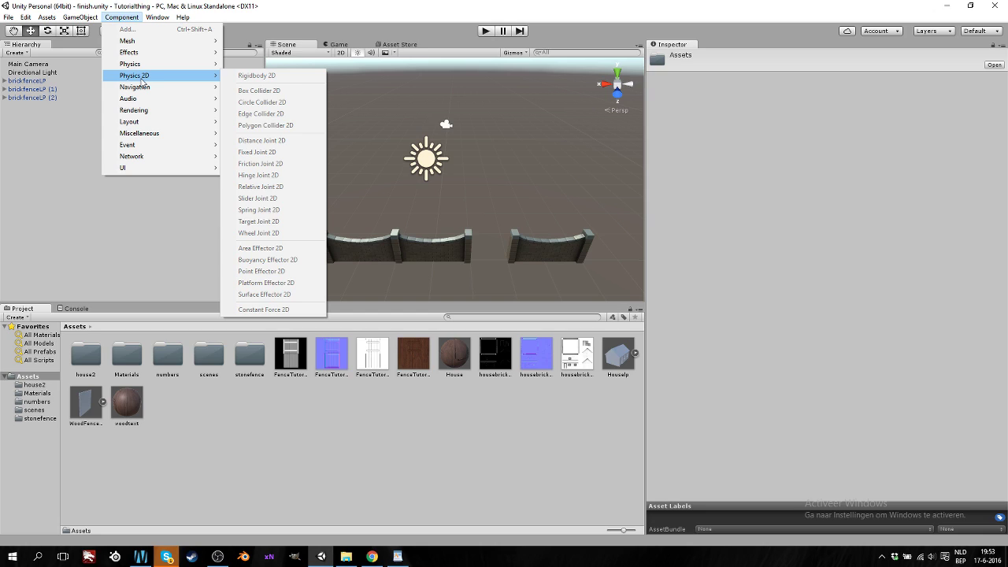
Add a Box Collider to the first brickfenceLP and orbit the Scene view to inspect it
{"action": "left_click", "coordinate": [392, 237]}
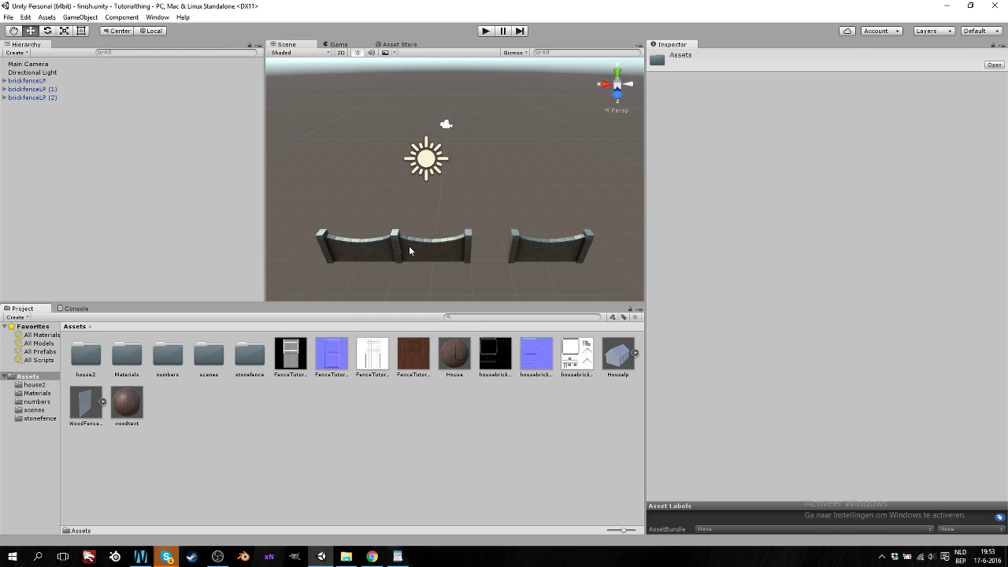
{"action": "left_click", "coordinate": [410, 249]}
{"action": "left_click", "coordinate": [118, 17]}
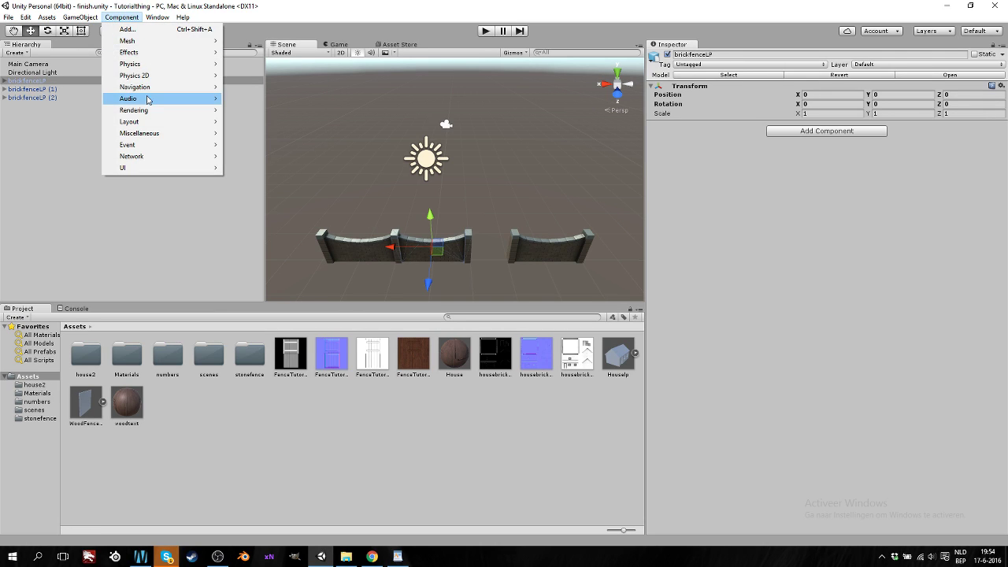
{"action": "mouse_move", "coordinate": [175, 68]}
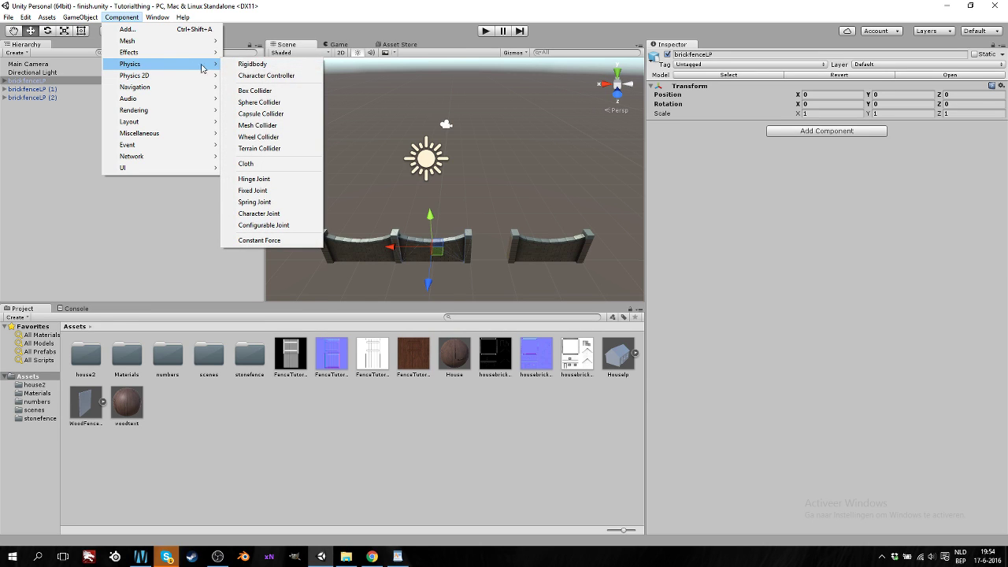
{"action": "left_click", "coordinate": [275, 92]}
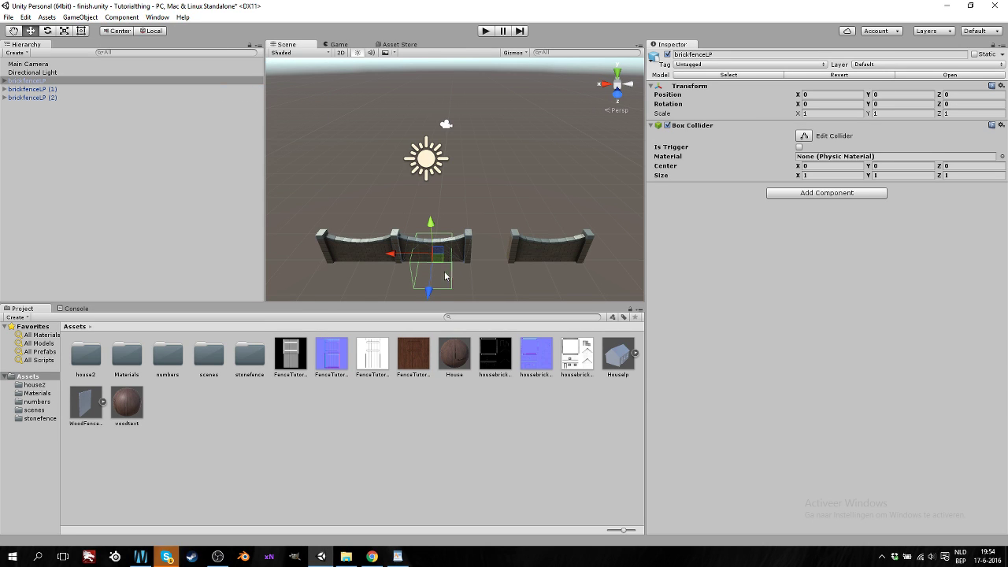
{"action": "right_click_drag", "start_coordinate": [455, 233], "coordinate": [434, 247]}
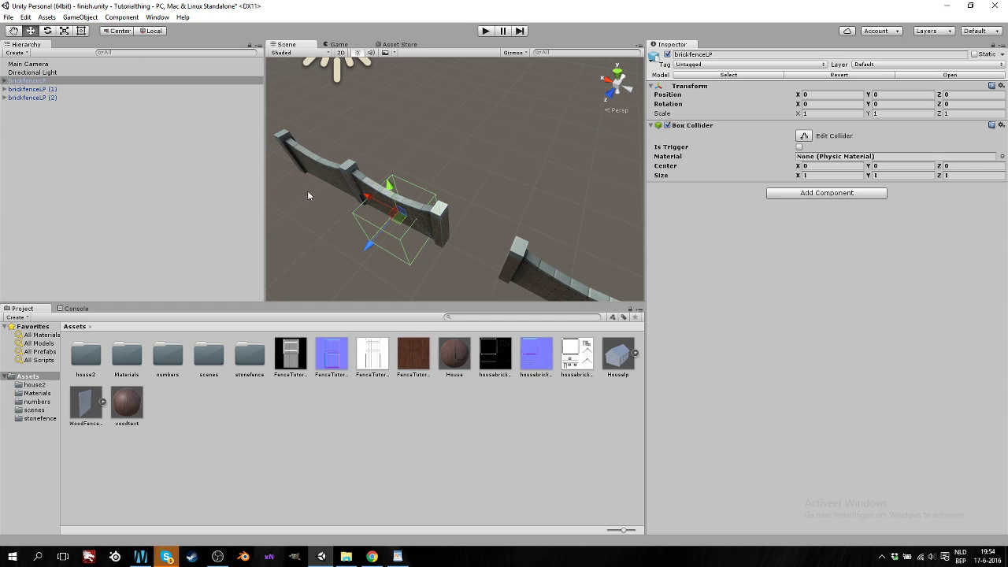
Undo the Box Collider, leaving brickfenceLP with only its Transform
{"action": "key", "text": "ctrl+z"}
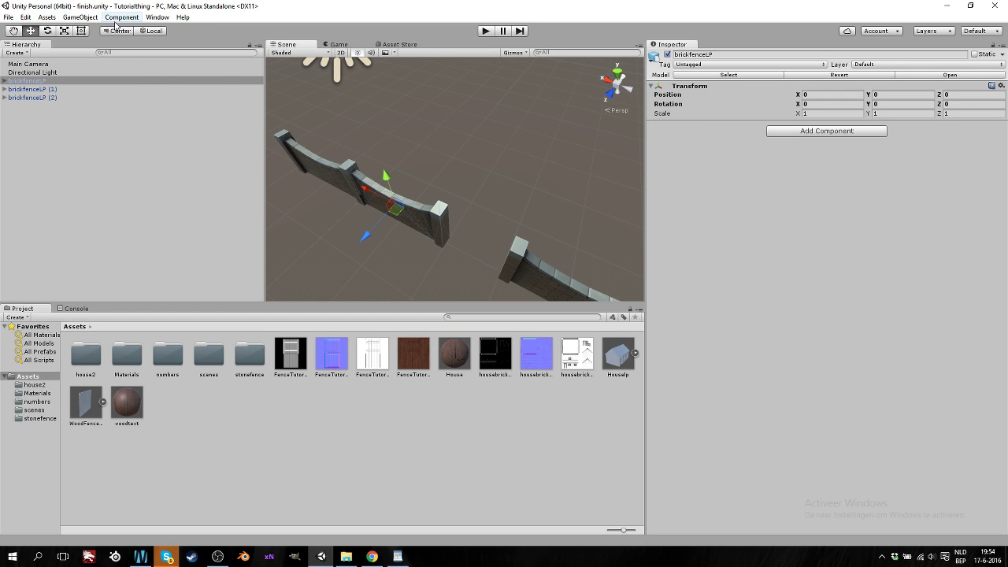
{"action": "left_click", "coordinate": [122, 17]}
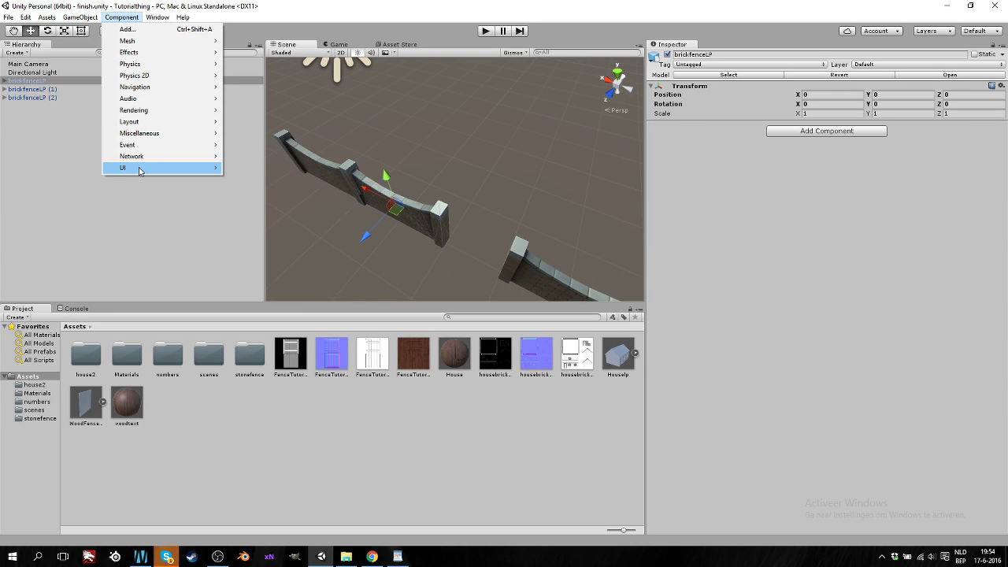
{"action": "mouse_move", "coordinate": [140, 171]}
{"action": "mouse_move", "coordinate": [142, 151]}
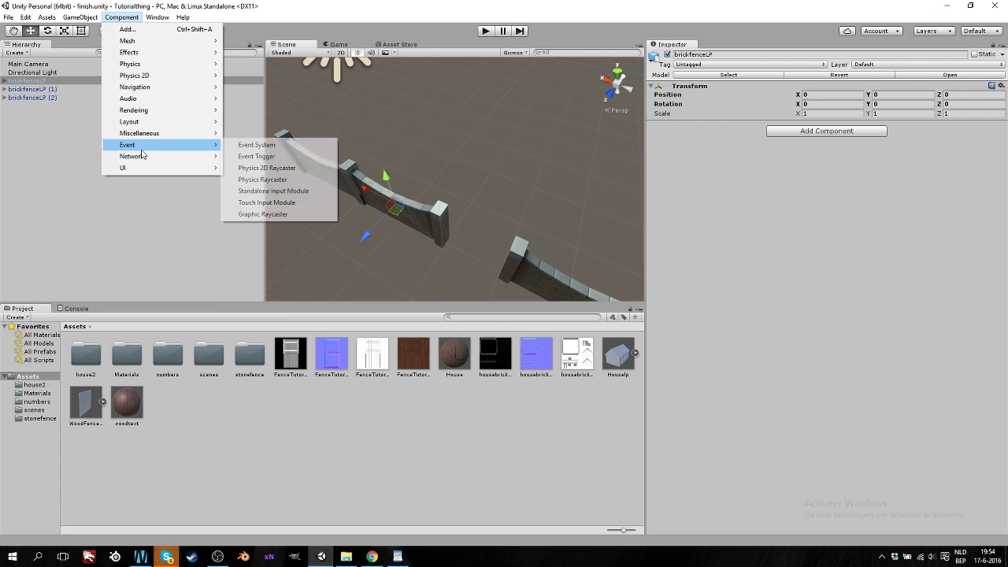
{"action": "left_click", "coordinate": [155, 17]}
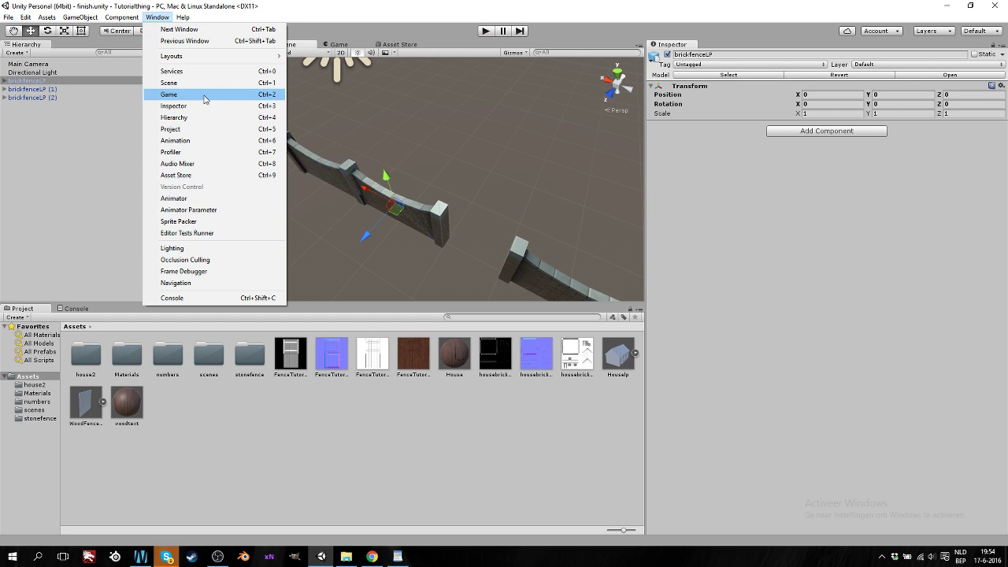
Open the Audio Mixer window and dock it as its own panel
{"action": "left_click", "coordinate": [79, 198]}
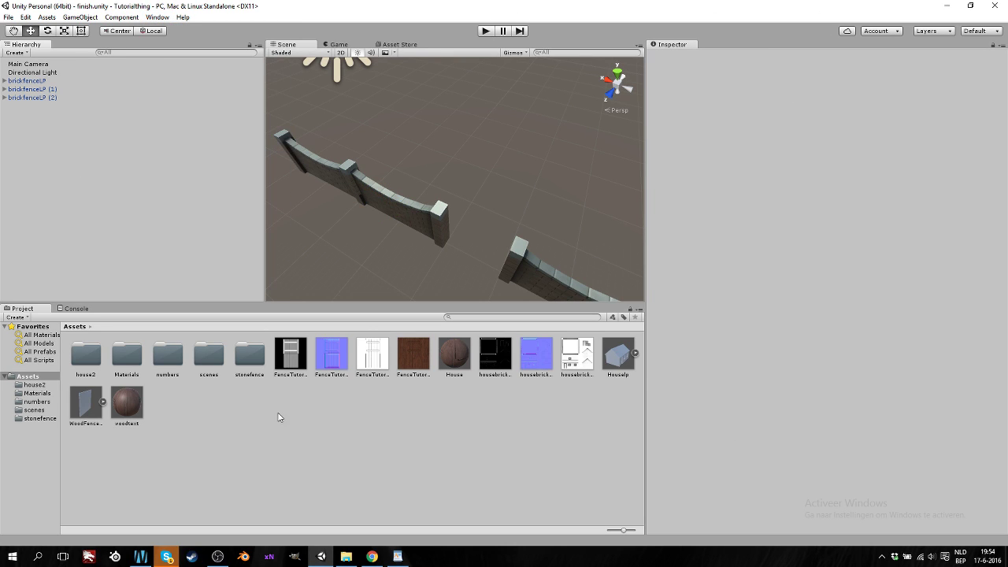
{"action": "left_click", "coordinate": [157, 17]}
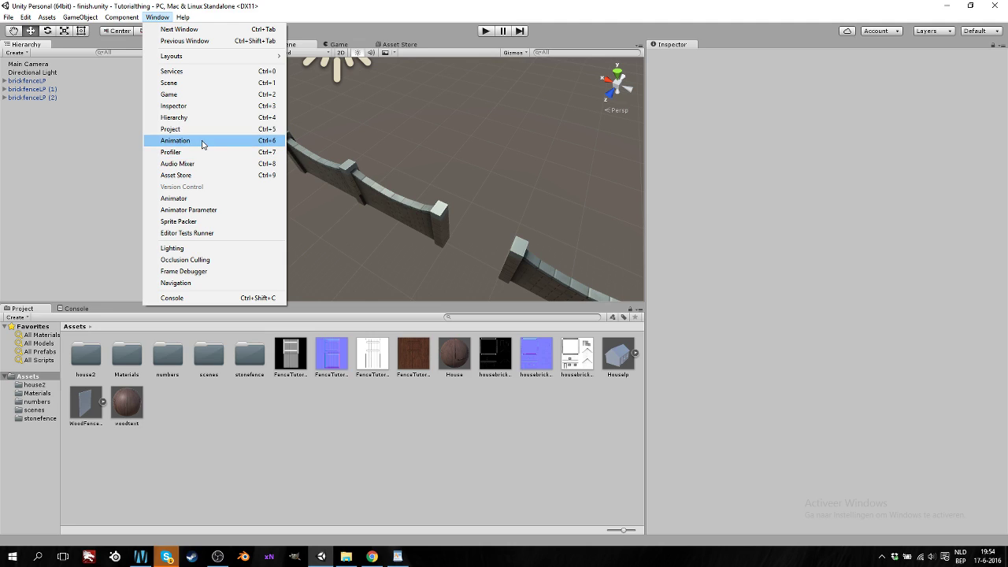
{"action": "left_click", "coordinate": [202, 167]}
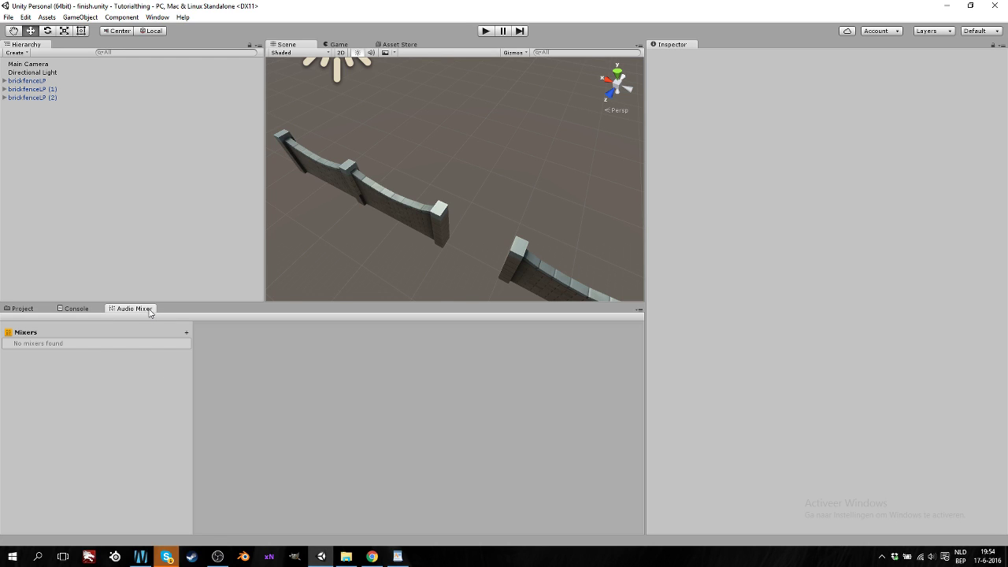
{"action": "left_click_drag", "start_coordinate": [127, 309], "coordinate": [132, 330]}
Create the NewAudioMixer asset, then close the Audio Mixer tab
{"action": "left_click", "coordinate": [76, 333]}
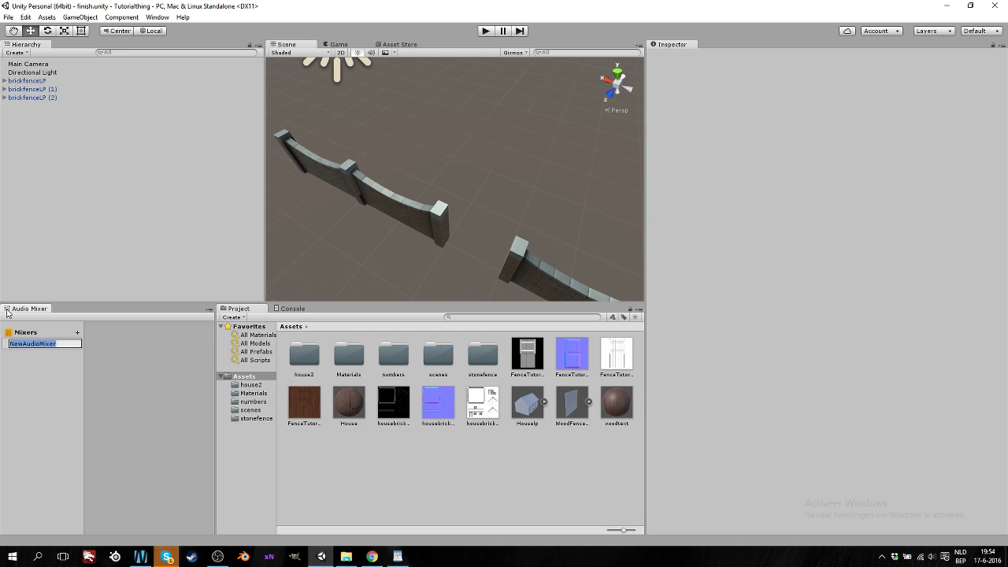
{"action": "right_click", "coordinate": [7, 310]}
{"action": "right_click", "coordinate": [29, 309]}
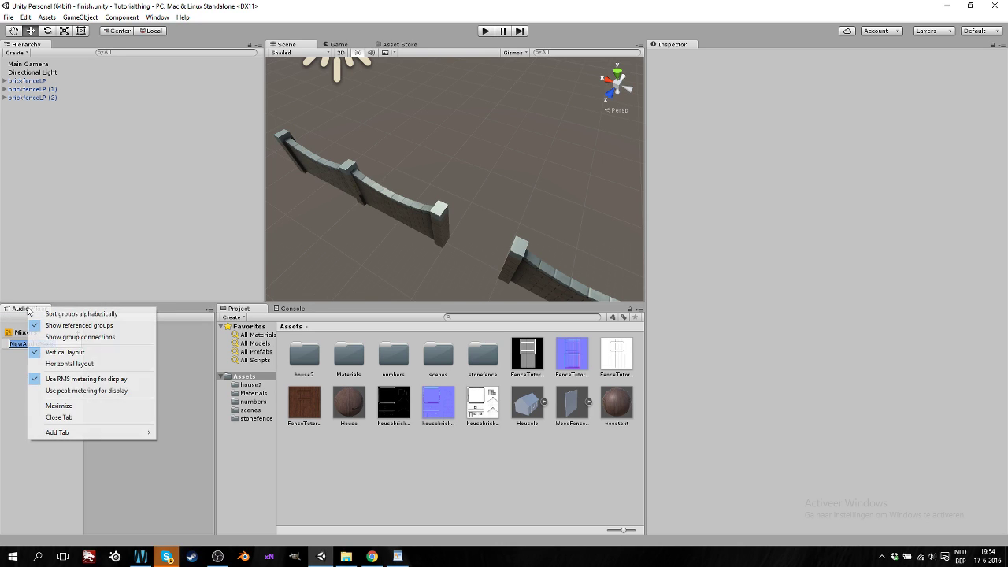
{"action": "left_click", "coordinate": [71, 417]}
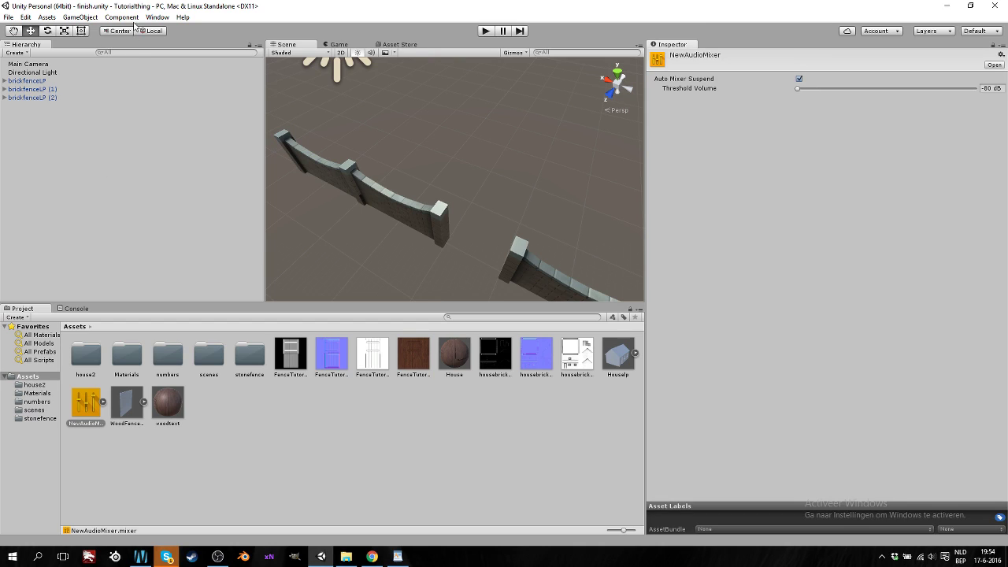
{"action": "left_click", "coordinate": [157, 16]}
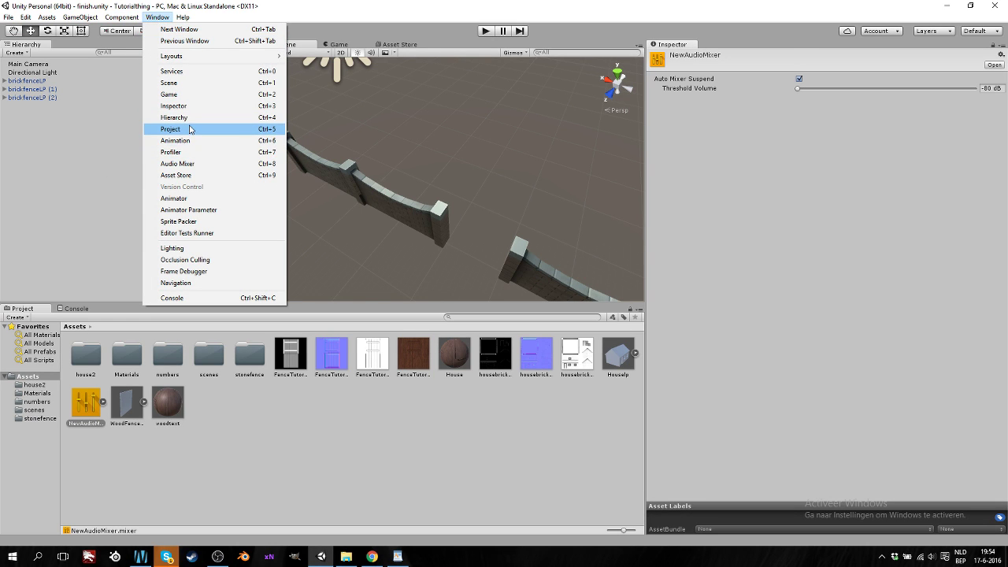
Browse the Asset Store's Most Popular packages, then close the Asset Store tab
{"action": "mouse_move", "coordinate": [183, 19]}
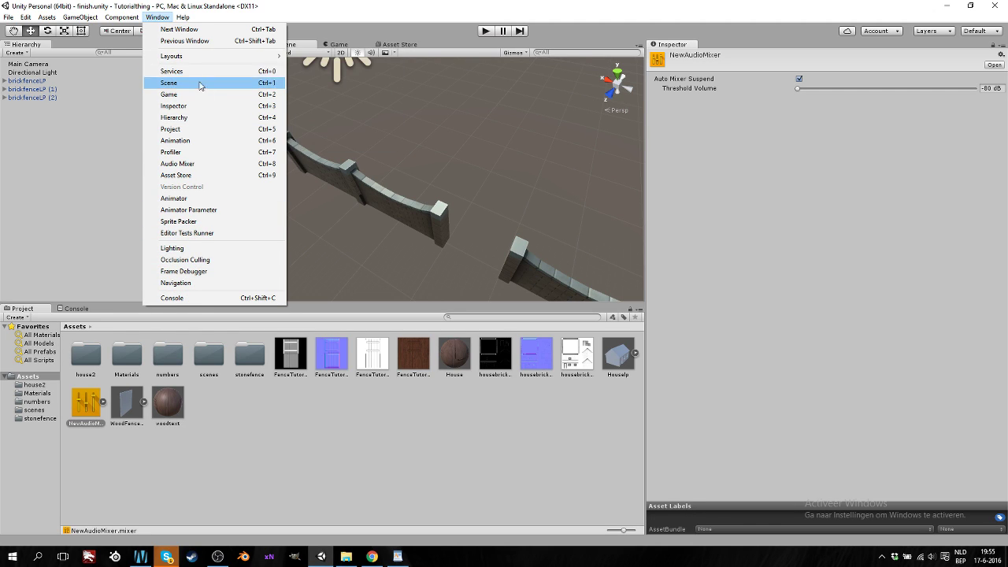
{"action": "left_click", "coordinate": [196, 176]}
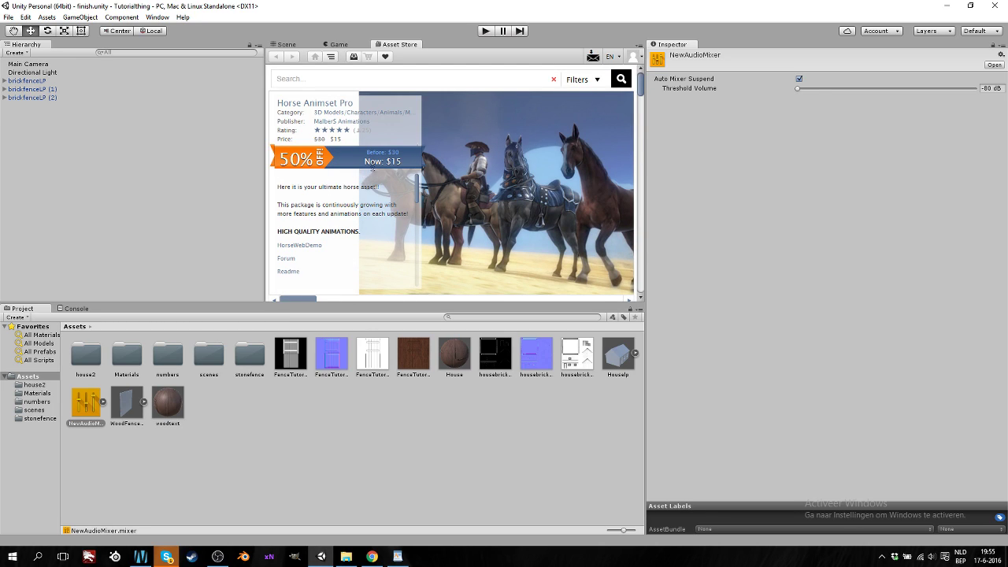
{"action": "scroll", "coordinate": [471, 194], "scroll_direction": "down", "scroll_amount": 3}
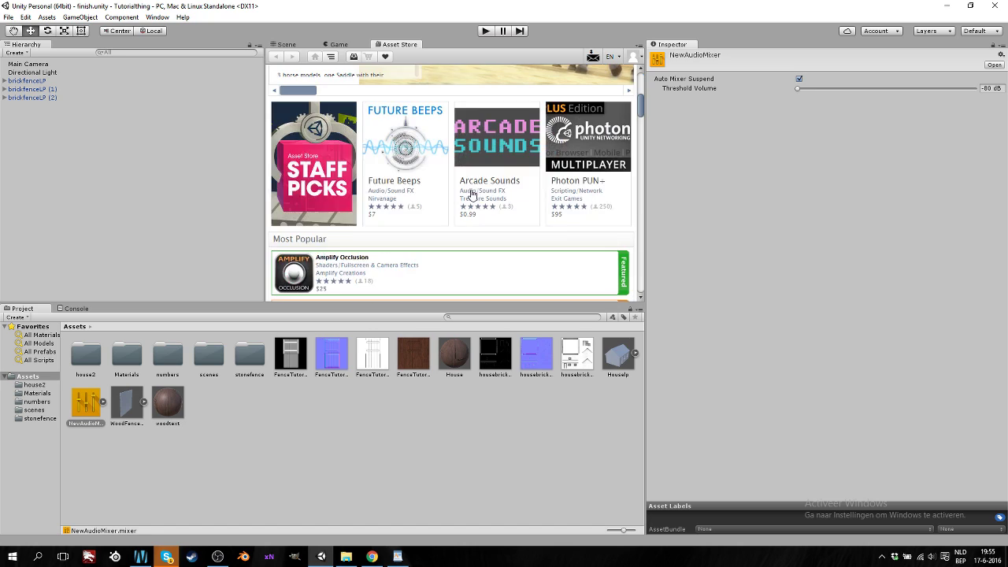
{"action": "scroll", "coordinate": [471, 194], "scroll_direction": "down", "scroll_amount": 5}
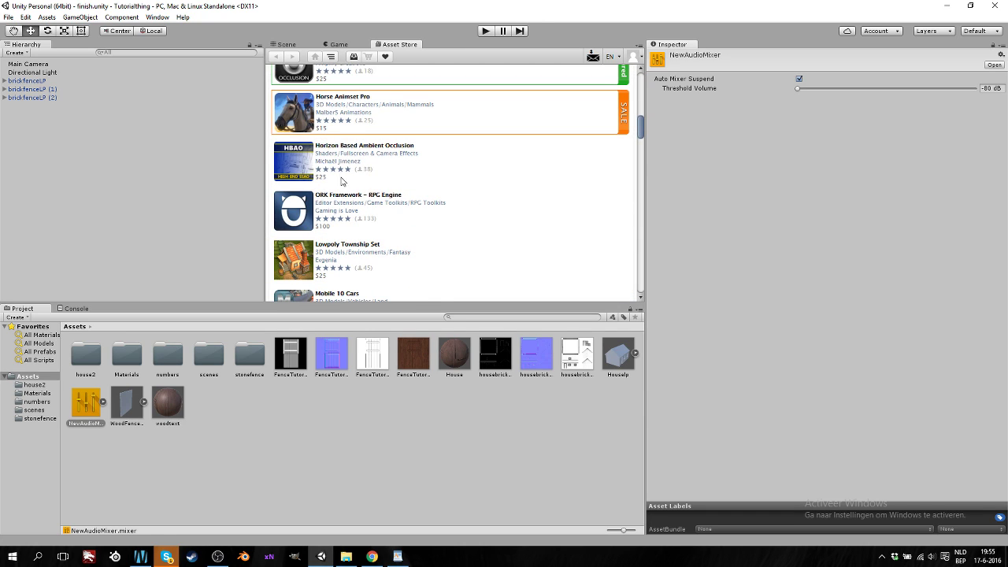
{"action": "scroll", "coordinate": [409, 201], "scroll_direction": "down", "scroll_amount": 3}
{"action": "scroll", "coordinate": [439, 227], "scroll_direction": "up", "scroll_amount": 3}
{"action": "scroll", "coordinate": [421, 220], "scroll_direction": "down", "scroll_amount": 5}
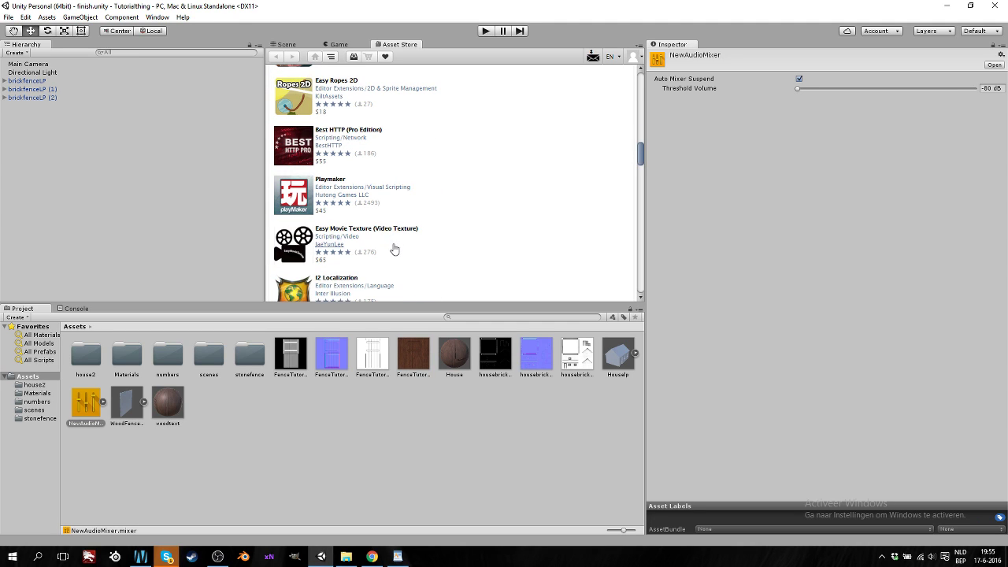
{"action": "scroll", "coordinate": [418, 249], "scroll_direction": "down", "scroll_amount": 4}
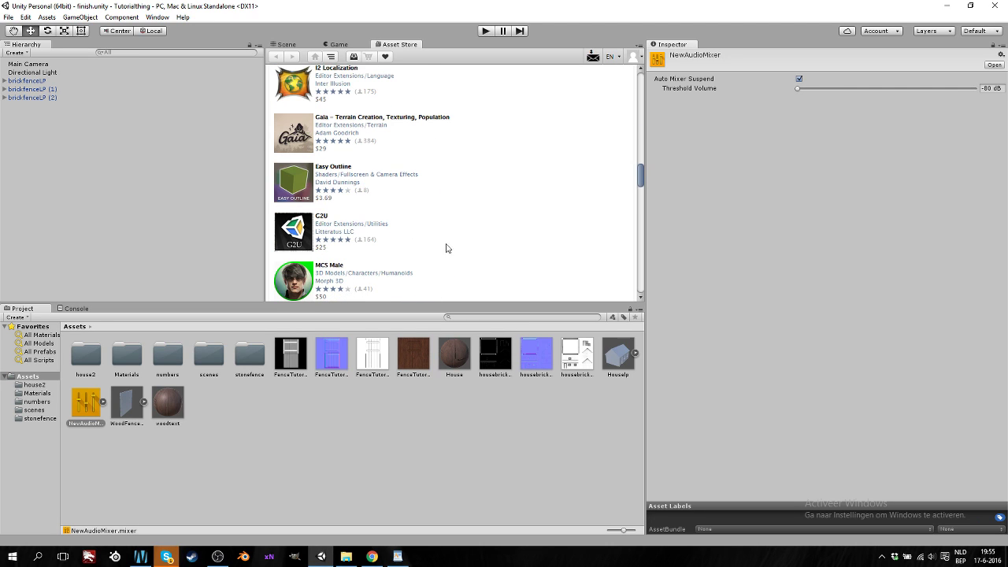
{"action": "scroll", "coordinate": [445, 248], "scroll_direction": "down", "scroll_amount": 2}
{"action": "right_click", "coordinate": [391, 46]}
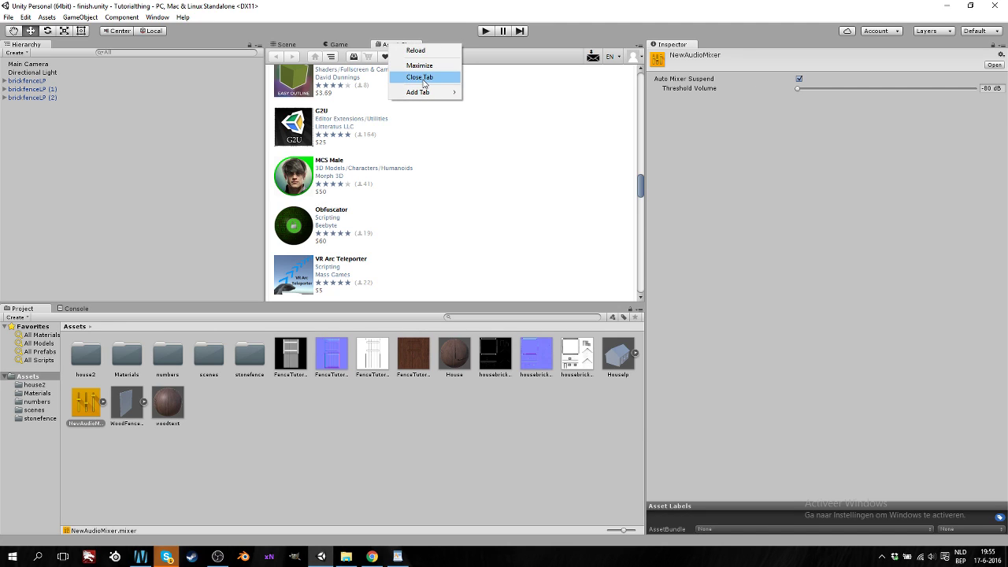
{"action": "left_click", "coordinate": [424, 79]}
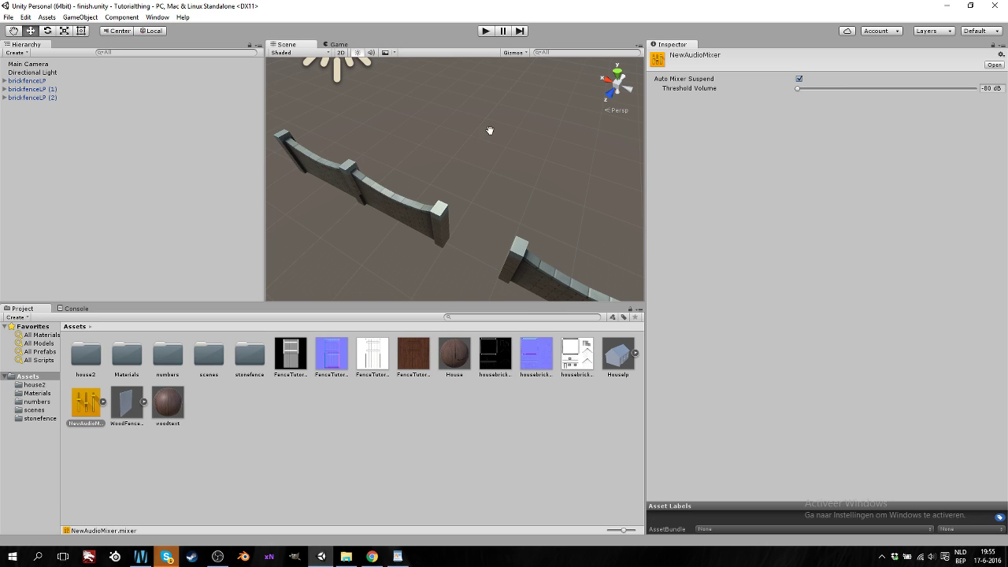
Widen the Scene view by shrinking Hierarchy and Inspector, then zoom and orbit to frame the fences
{"action": "right_click_drag", "start_coordinate": [490, 130], "coordinate": [467, 209]}
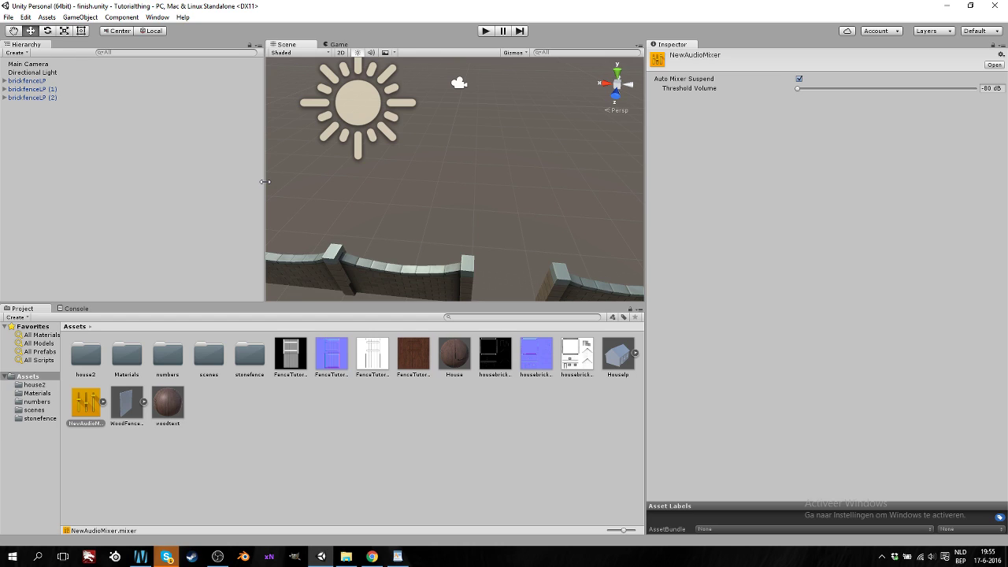
{"action": "left_click_drag", "start_coordinate": [265, 182], "coordinate": [163, 179]}
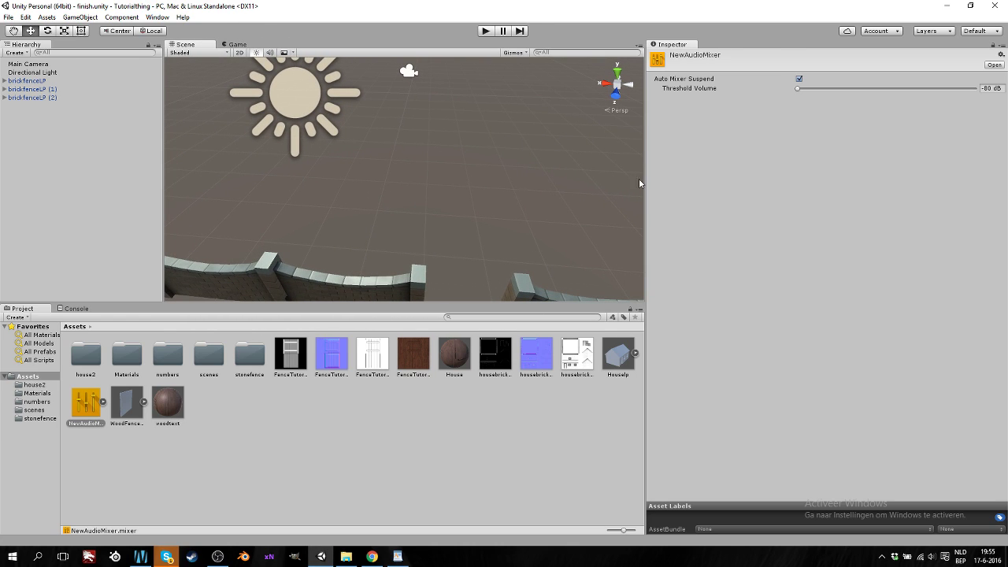
{"action": "left_click_drag", "start_coordinate": [639, 184], "coordinate": [853, 183]}
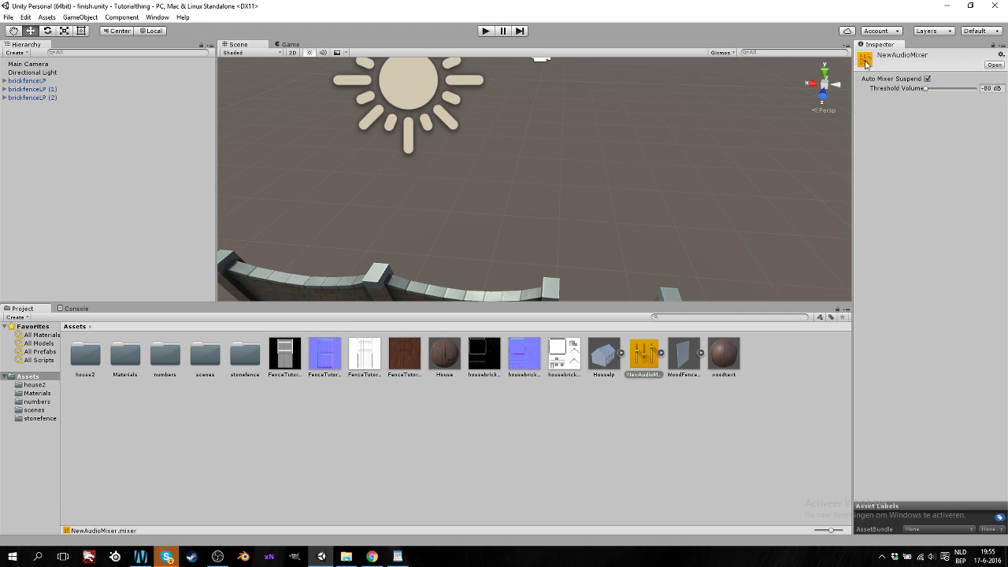
{"action": "left_click", "coordinate": [1001, 54]}
{"action": "left_click", "coordinate": [972, 64]}
{"action": "scroll", "coordinate": [454, 173], "scroll_direction": "down", "scroll_amount": 3}
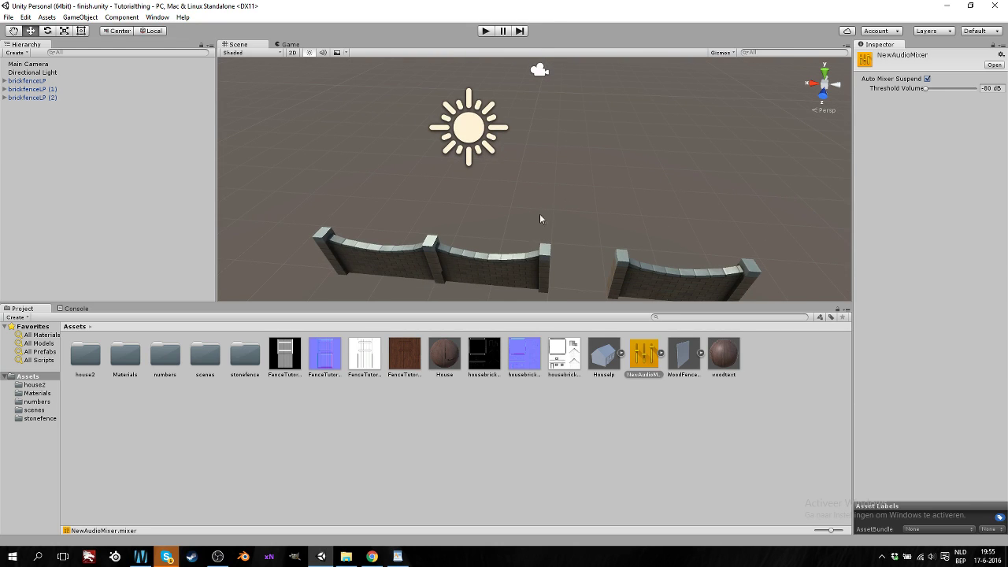
{"action": "right_click_drag", "start_coordinate": [570, 234], "coordinate": [354, 361]}
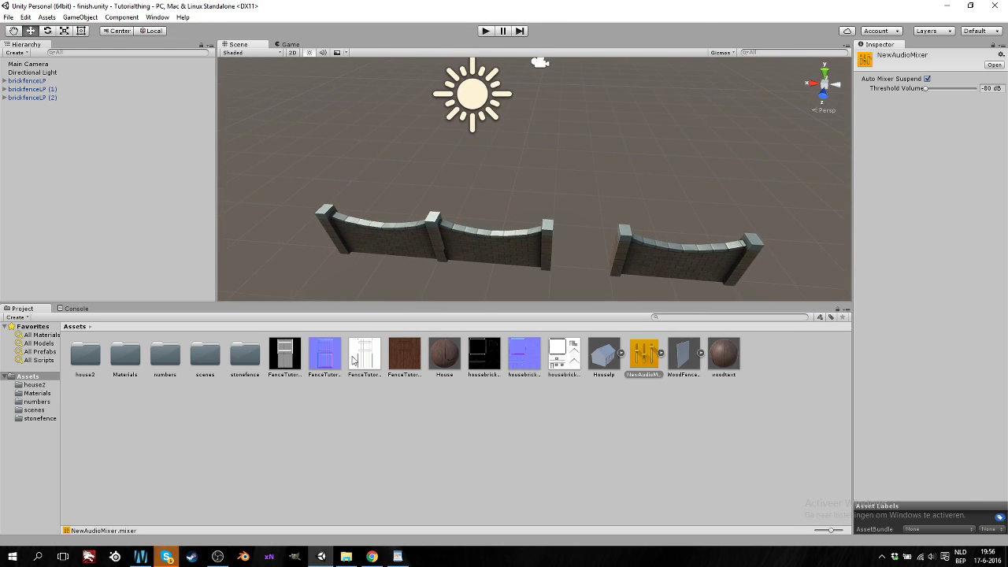
Add Houselp2 from the house2 folder behind the brick fences at X 2, Z -2
{"action": "left_click", "coordinate": [35, 386]}
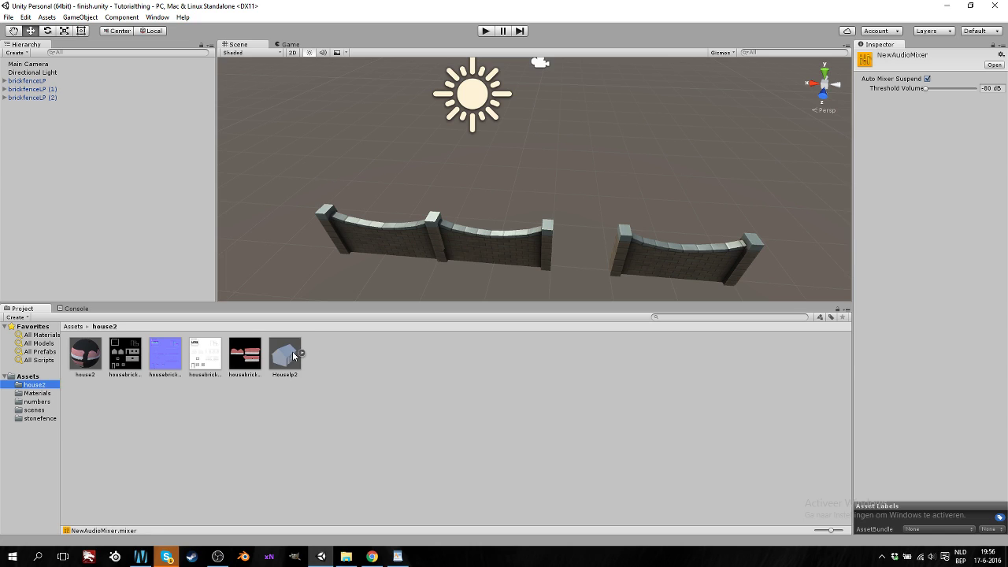
{"action": "left_click_drag", "start_coordinate": [285, 355], "coordinate": [102, 207]}
{"action": "scroll", "coordinate": [506, 227], "scroll_direction": "down", "scroll_amount": 2}
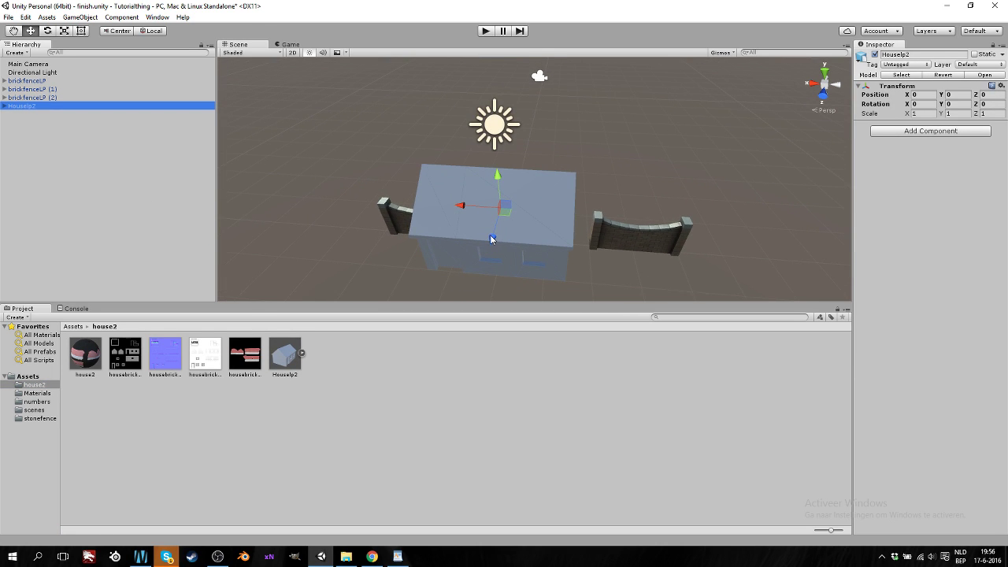
{"action": "left_click_drag", "start_coordinate": [491, 238], "coordinate": [502, 189]}
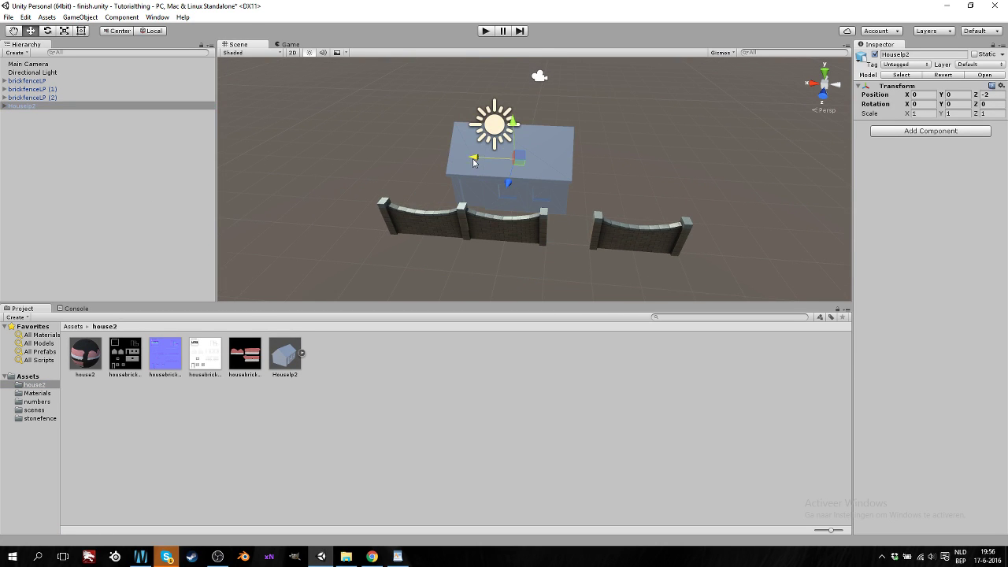
{"action": "left_click_drag", "start_coordinate": [474, 157], "coordinate": [397, 172]}
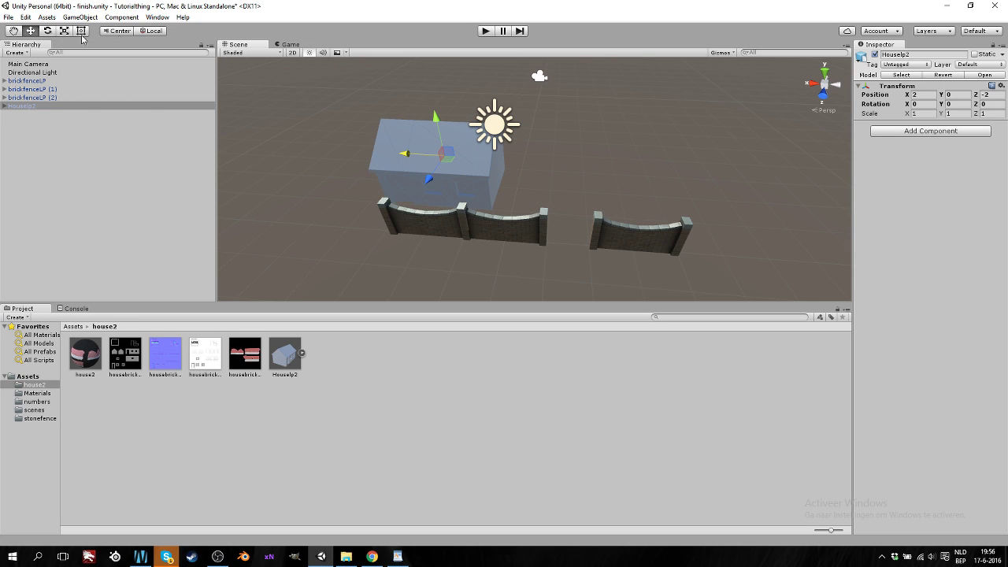
Save the finish scene with File > Save Scene
{"action": "left_click", "coordinate": [5, 19]}
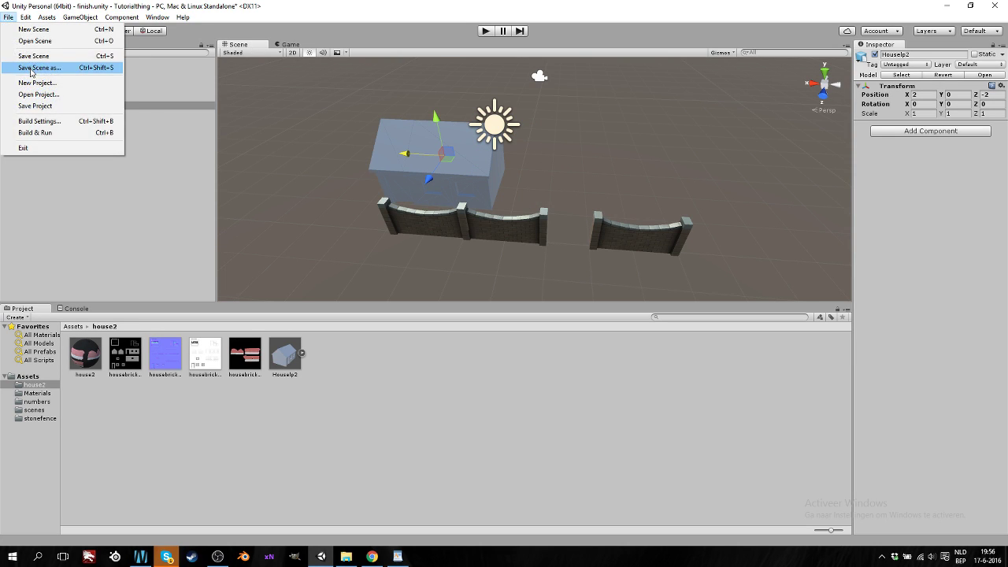
{"action": "left_click", "coordinate": [32, 56]}
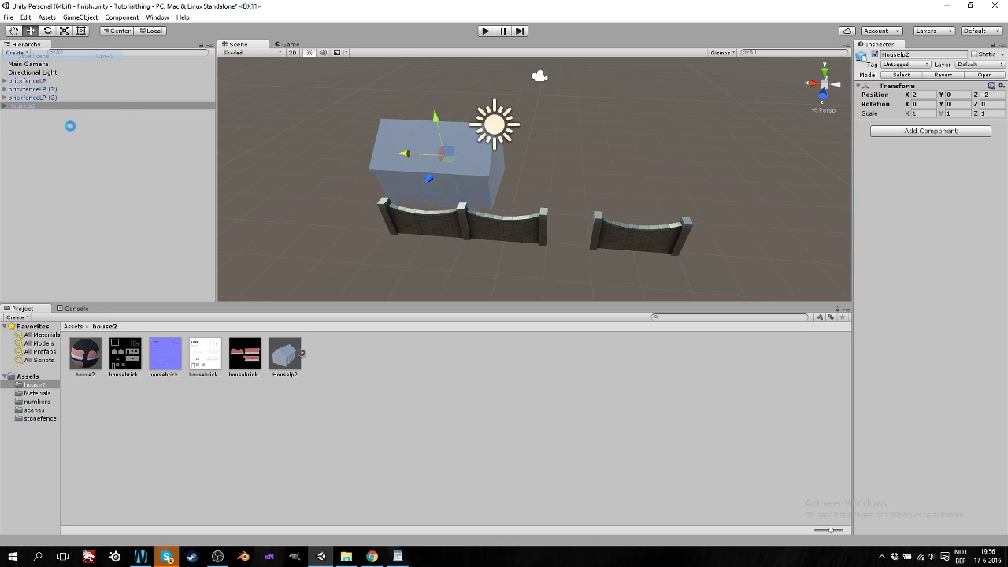
{"action": "left_click", "coordinate": [35, 412]}
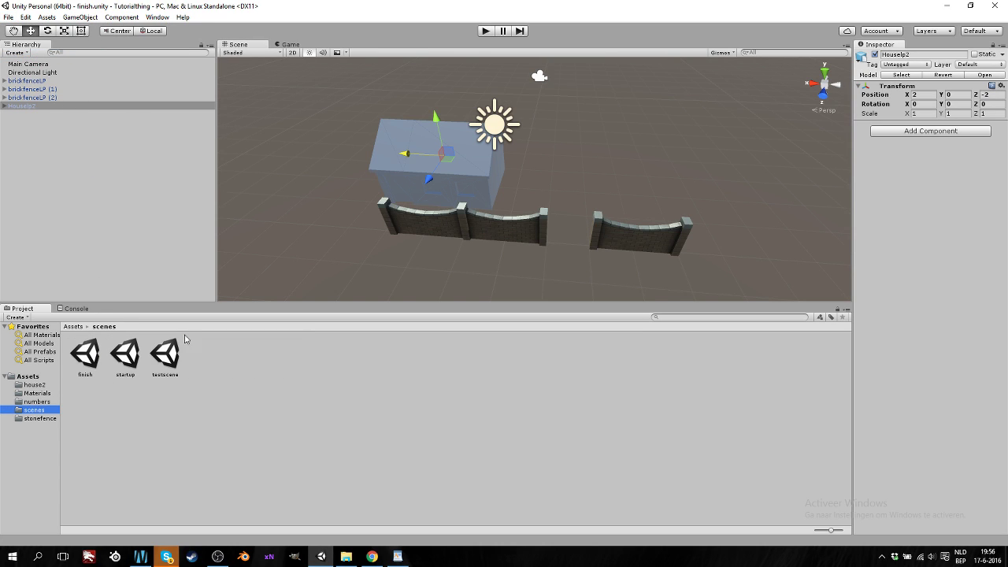
Open startup.unity, orbit around its three brick fences, and preview the Game view
{"action": "double_click", "coordinate": [128, 353]}
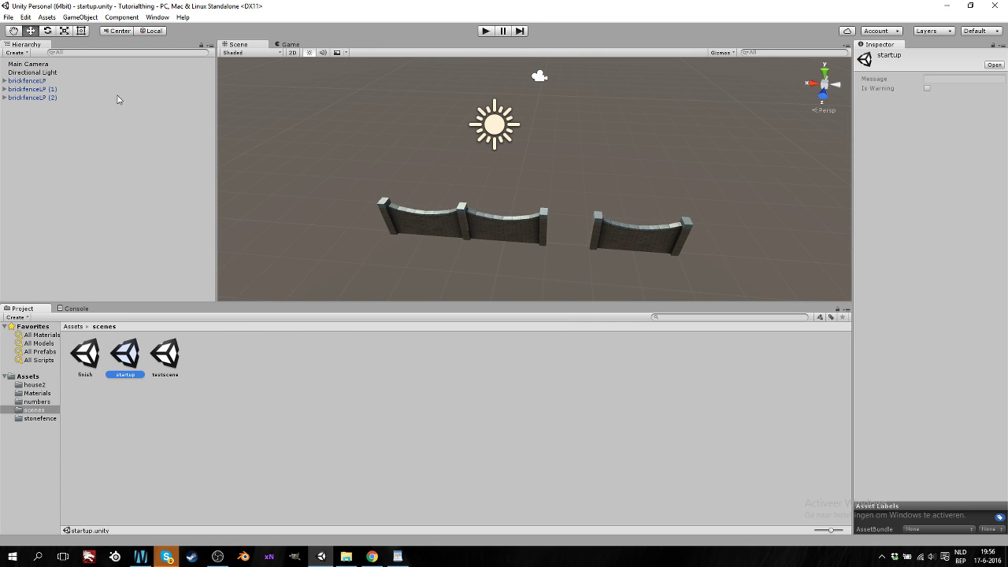
{"action": "right_click_drag", "start_coordinate": [451, 176], "coordinate": [386, 102]}
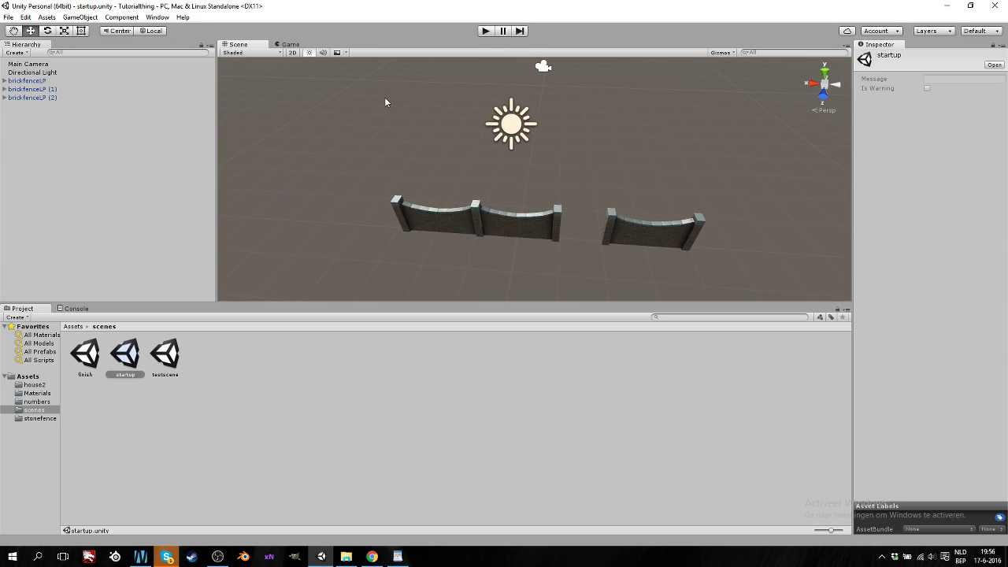
{"action": "left_click", "coordinate": [291, 44]}
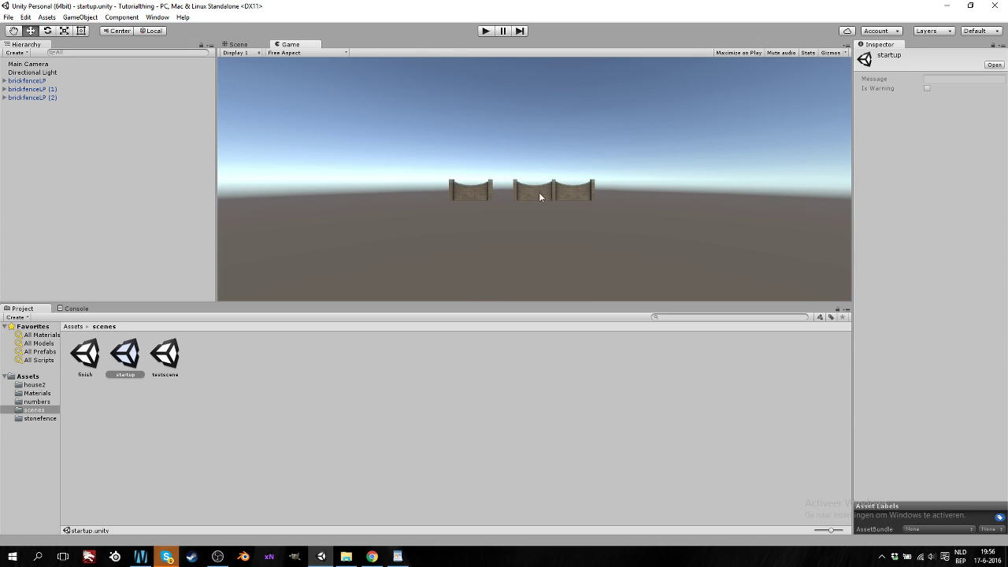
{"action": "left_click", "coordinate": [236, 45]}
Drag the Main Camera forward along Z from -10 to -6 with the Move tool
{"action": "key", "text": "w"}
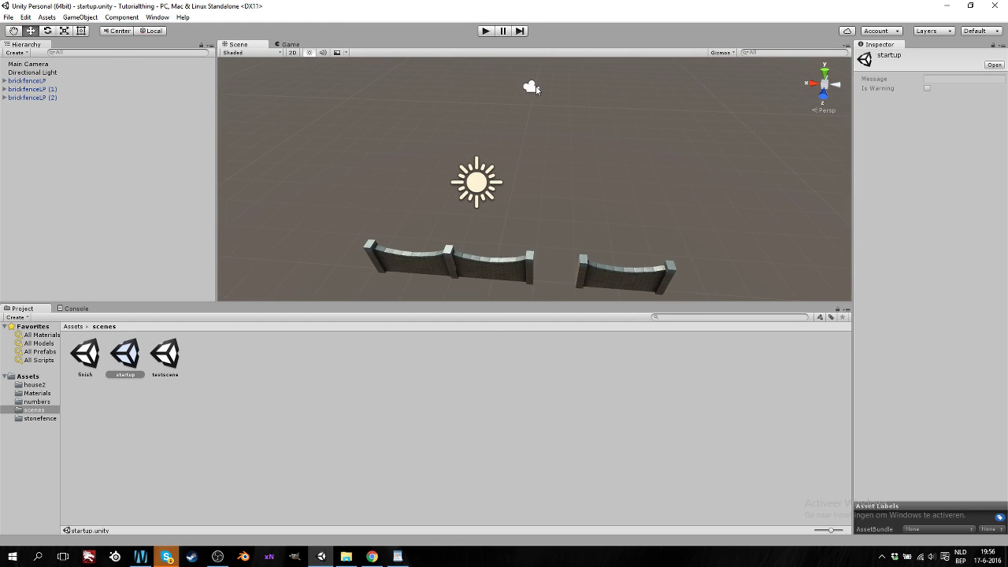
{"action": "left_click", "coordinate": [46, 65]}
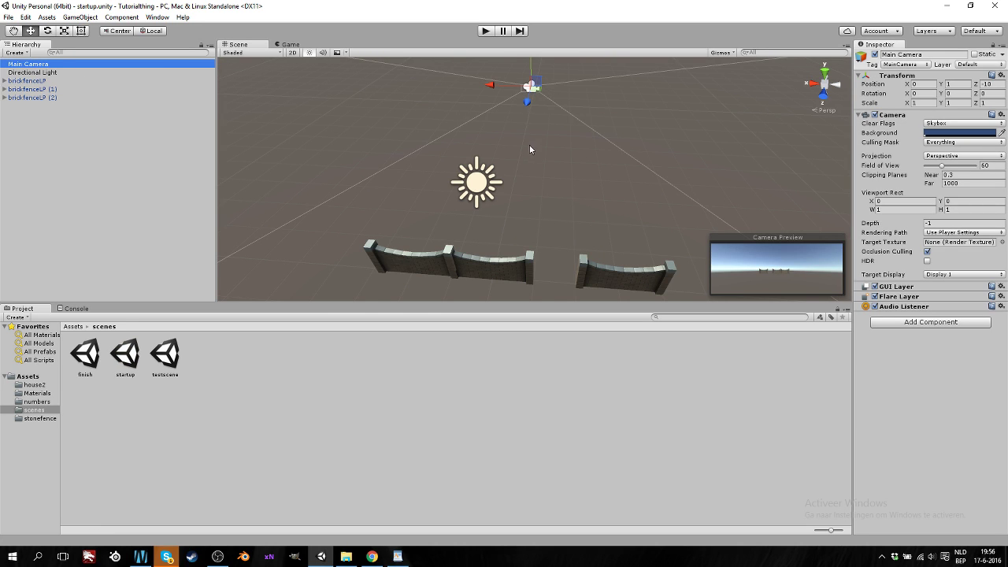
{"action": "left_click_drag", "start_coordinate": [531, 149], "coordinate": [491, 181], "text": "alt"}
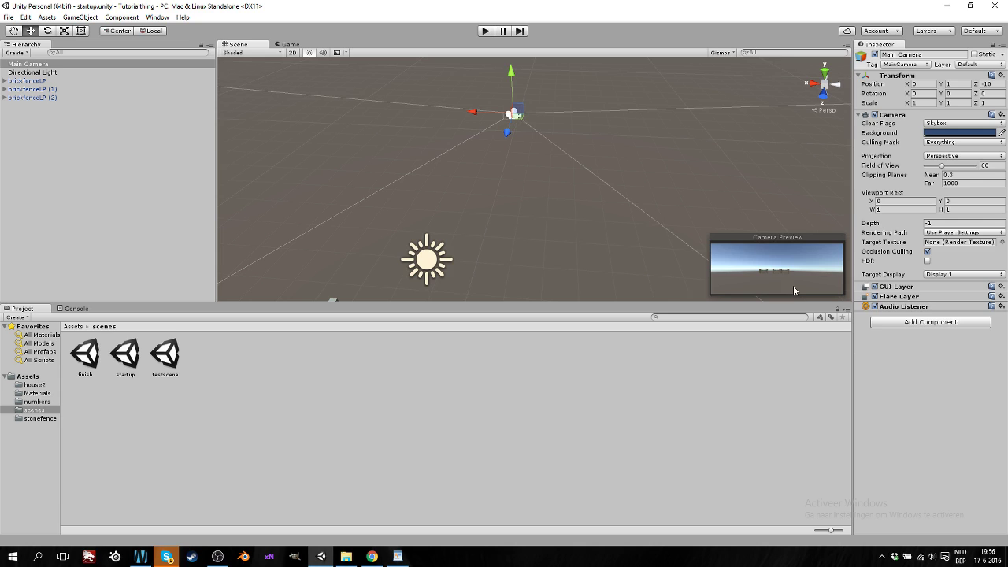
{"action": "mouse_move", "coordinate": [507, 140]}
{"action": "left_mouse_down"}
{"action": "mouse_move", "coordinate": [480, 208]}
{"action": "mouse_move", "coordinate": [493, 142]}
{"action": "left_mouse_up"}
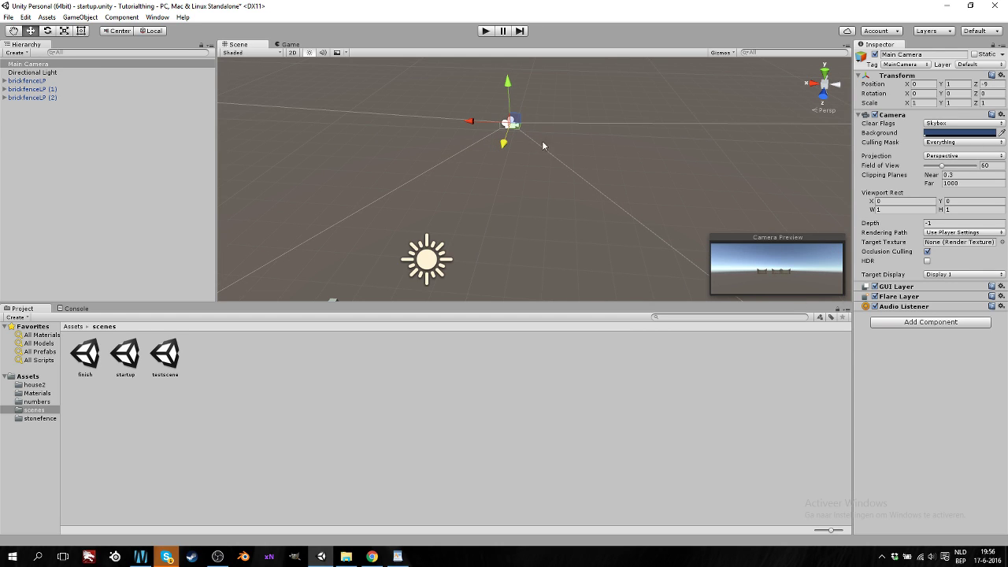
{"action": "left_click_drag", "start_coordinate": [504, 146], "coordinate": [490, 190]}
{"action": "left_click_drag", "start_coordinate": [495, 111], "coordinate": [495, 139]}
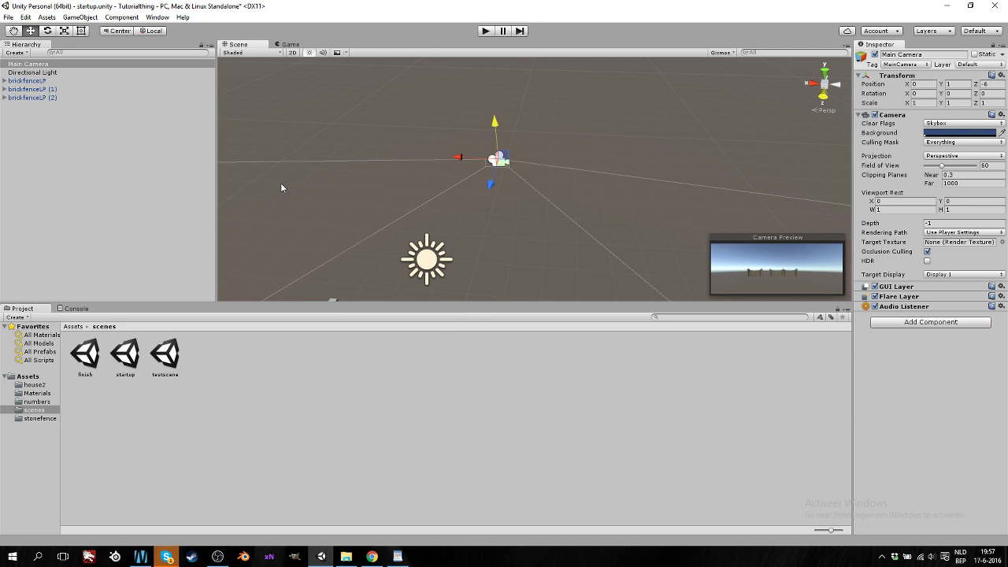
{"action": "right_click_drag", "start_coordinate": [502, 229], "coordinate": [453, 209]}
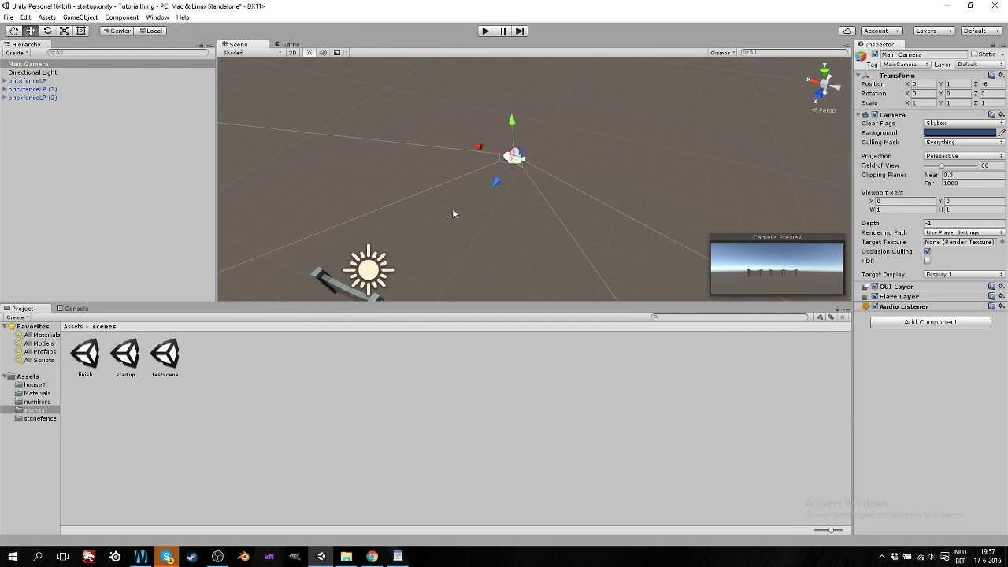
{"action": "middle_click_drag", "start_coordinate": [452, 250], "coordinate": [459, 208]}
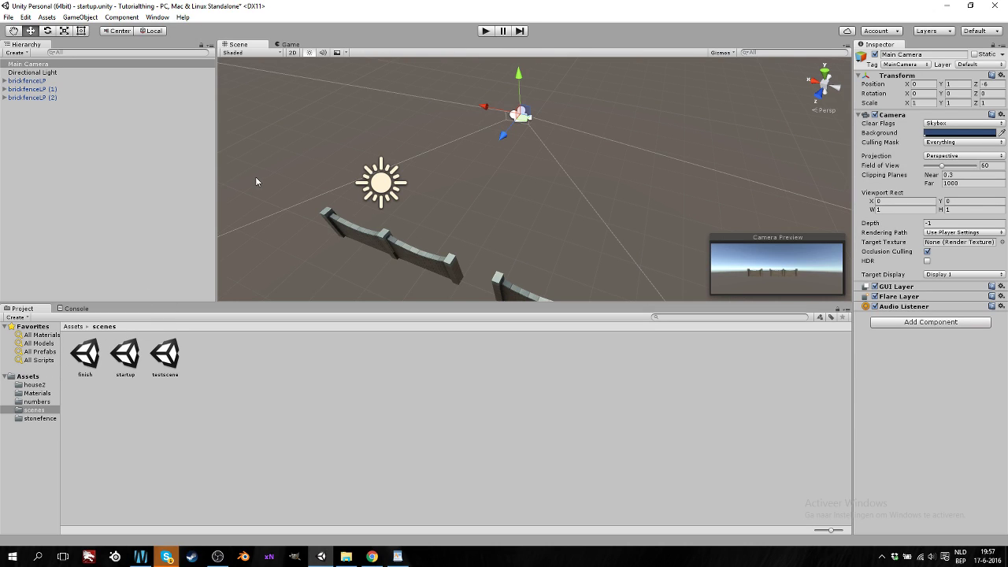
Open the Assets > numbers folder and switch the Scene view to Top view
{"action": "left_click", "coordinate": [28, 376]}
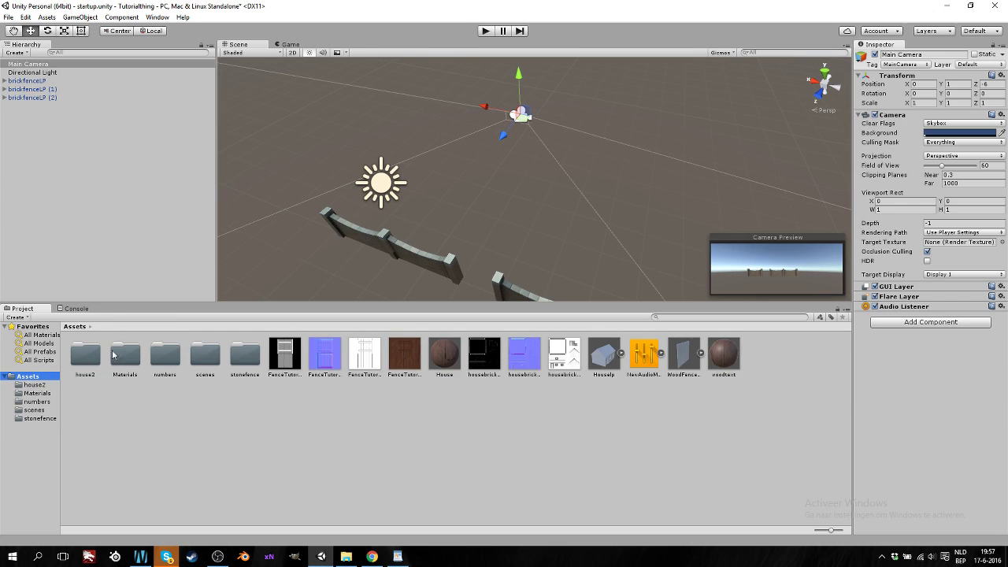
{"action": "double_click", "coordinate": [165, 356]}
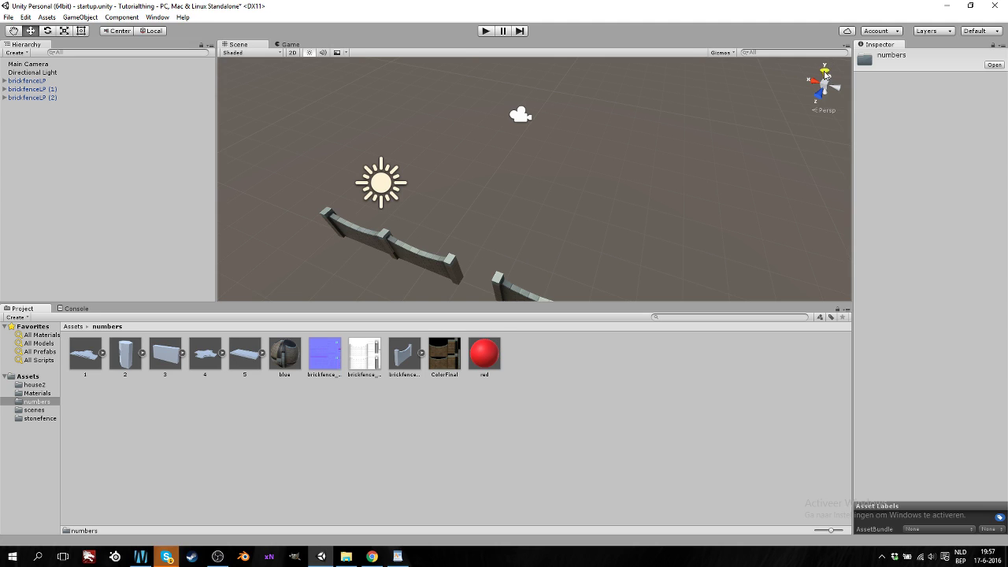
{"action": "left_click", "coordinate": [825, 73]}
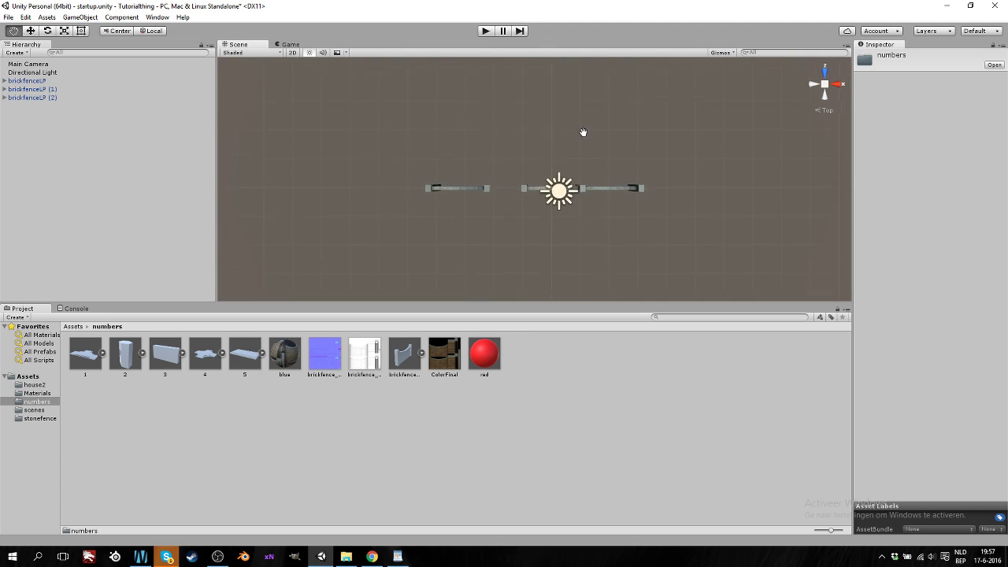
Add cross-junction piece 4 to the scene at Z -5
{"action": "left_click_drag", "start_coordinate": [213, 359], "coordinate": [201, 196]}
{"action": "left_click_drag", "start_coordinate": [546, 162], "coordinate": [552, 265]}
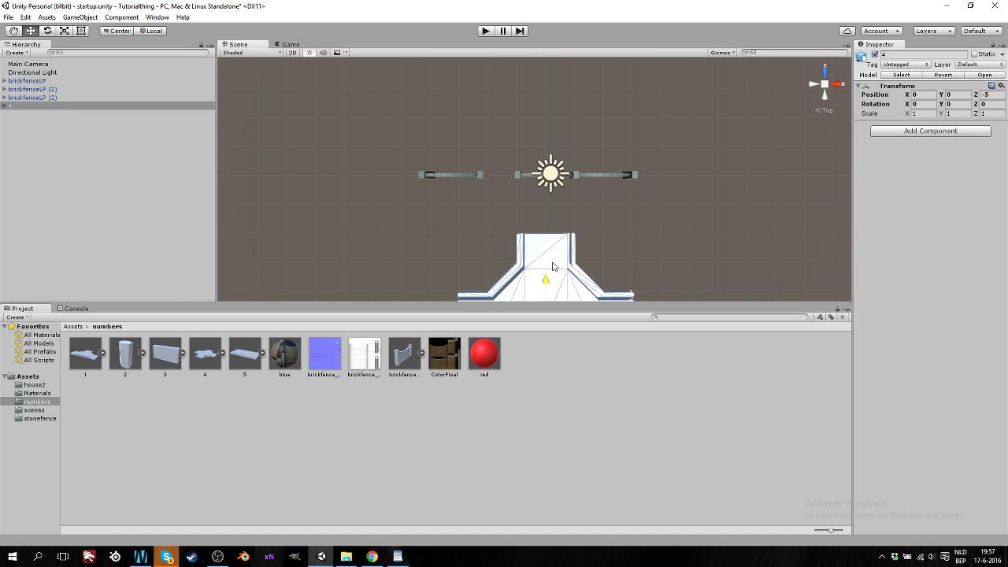
{"action": "middle_click_drag", "start_coordinate": [605, 251], "coordinate": [599, 101]}
Add road piece 5 at Z -10 and place a Ctrl+D copy at X 5
{"action": "left_click_drag", "start_coordinate": [240, 359], "coordinate": [118, 181]}
{"action": "middle_click_drag", "start_coordinate": [555, 102], "coordinate": [551, 209]}
{"action": "left_click_drag", "start_coordinate": [545, 115], "coordinate": [547, 242]}
{"action": "middle_click_drag", "start_coordinate": [548, 242], "coordinate": [541, 124]}
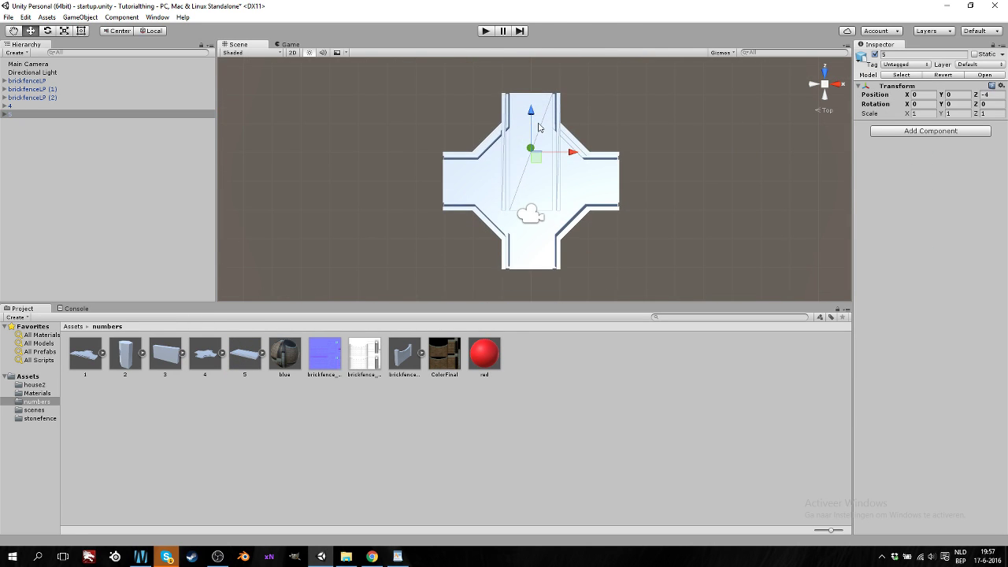
{"action": "left_click_drag", "start_coordinate": [536, 111], "coordinate": [532, 285]}
{"action": "middle_click_drag", "start_coordinate": [533, 285], "coordinate": [516, 171]}
{"action": "middle_click_drag", "start_coordinate": [571, 131], "coordinate": [556, 140]}
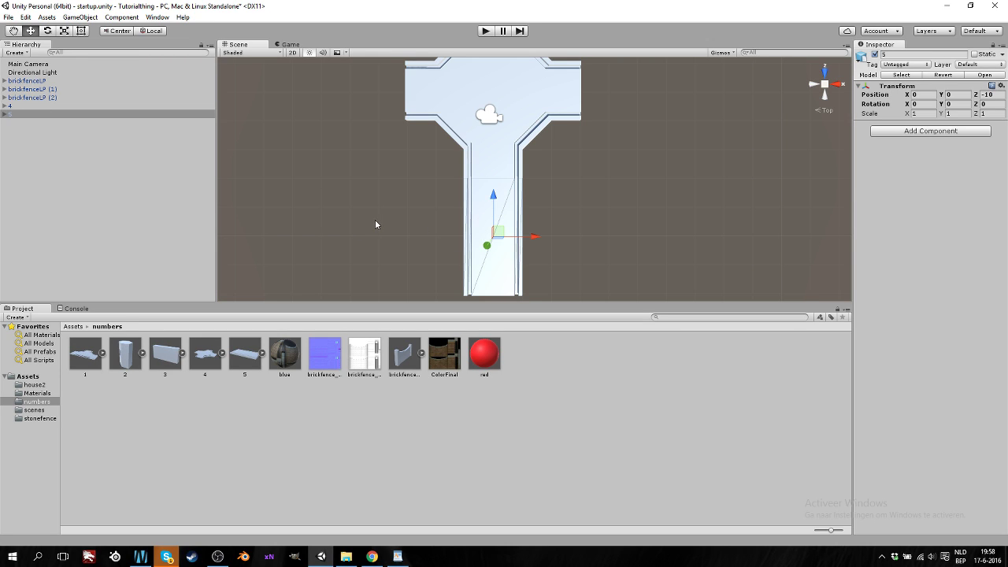
{"action": "key", "text": "ctrl+d"}
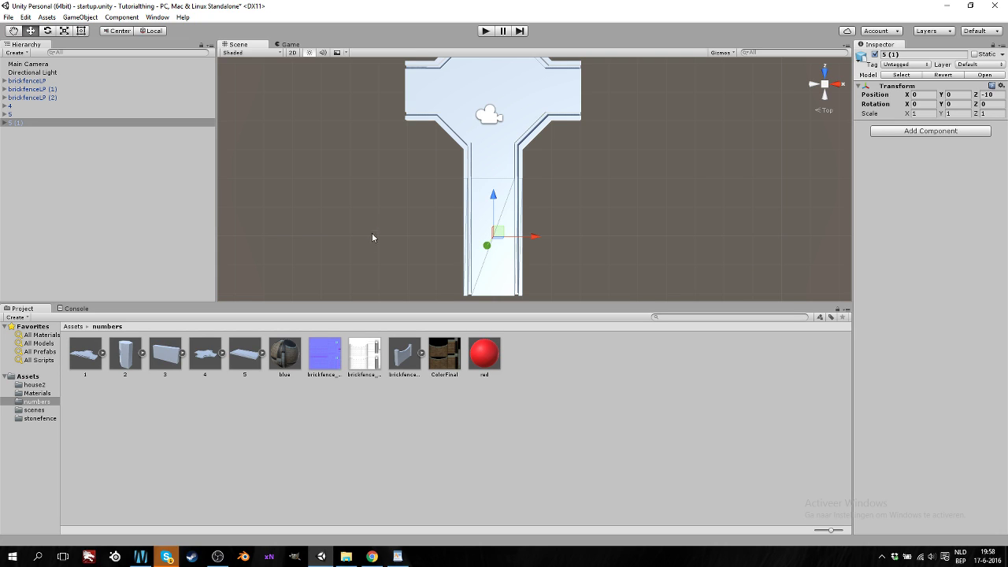
{"action": "left_click_drag", "start_coordinate": [536, 236], "coordinate": [689, 234]}
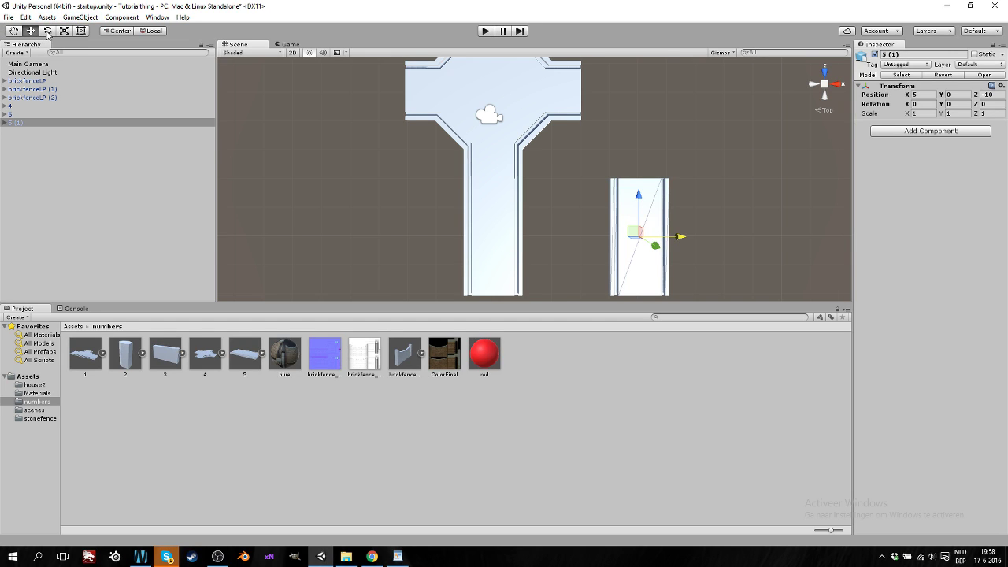
Rotate road copy 5 (1) sideways to a Y rotation of -90
{"action": "left_click", "coordinate": [52, 34]}
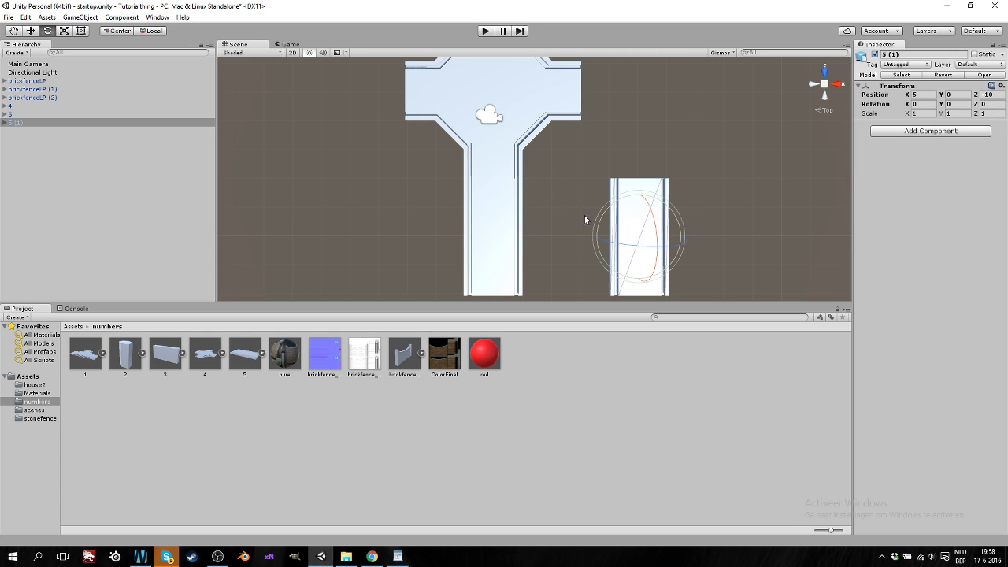
{"action": "middle_click_drag", "start_coordinate": [646, 249], "coordinate": [581, 220]}
{"action": "scroll", "coordinate": [580, 221], "scroll_direction": "up", "scroll_amount": 2}
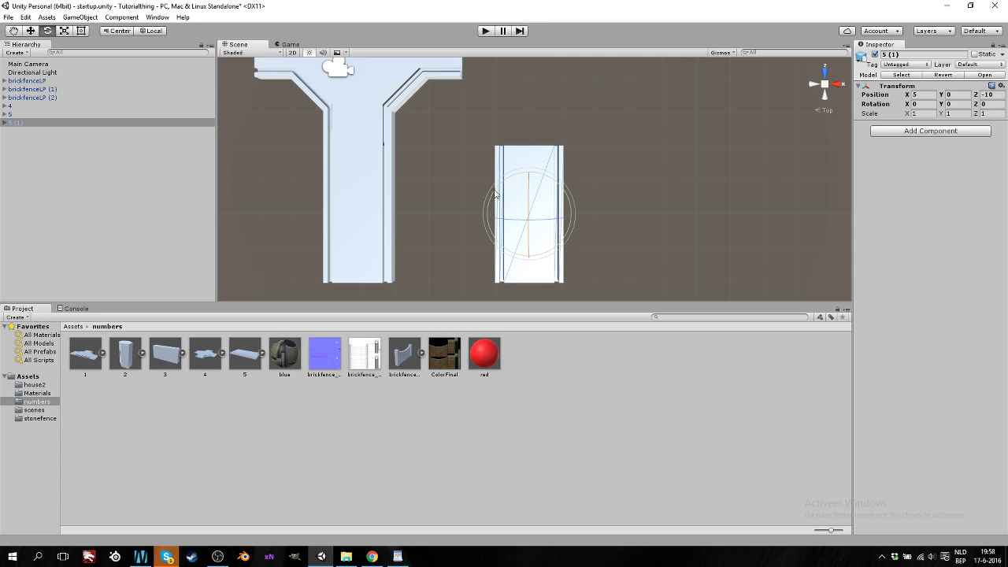
{"action": "left_click_drag", "start_coordinate": [495, 195], "coordinate": [483, 335]}
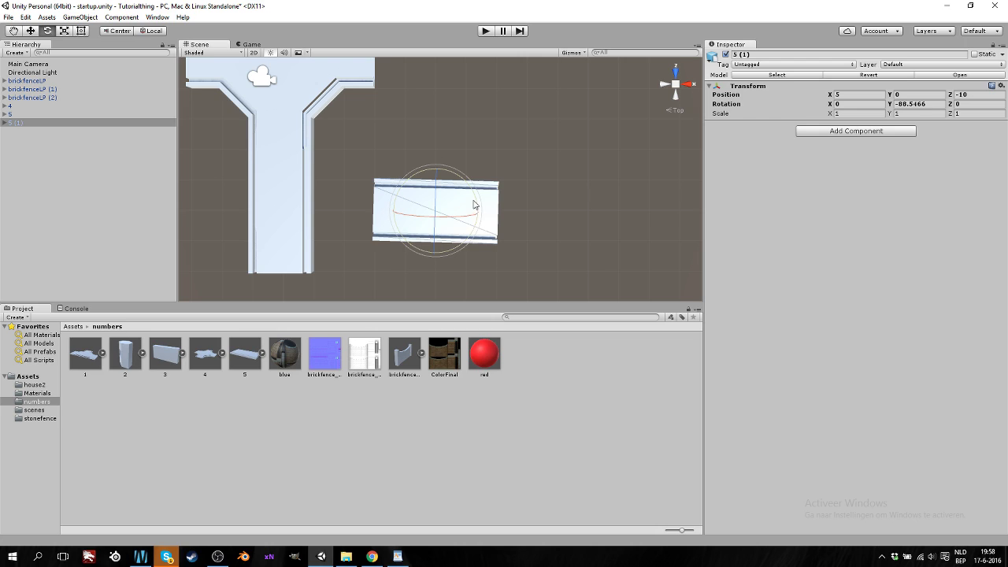
{"action": "left_click_drag", "start_coordinate": [474, 205], "coordinate": [544, 163]}
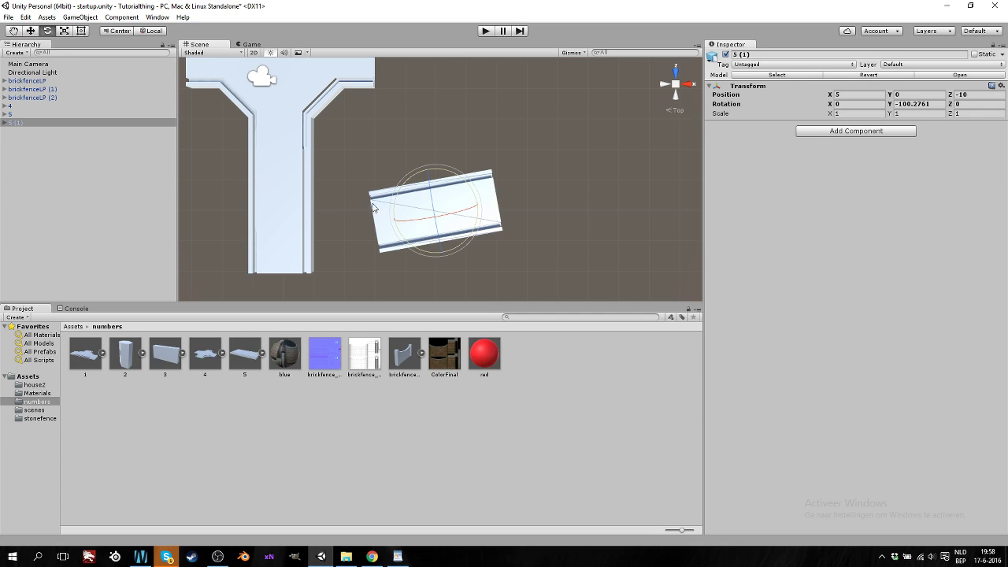
{"action": "left_click", "coordinate": [937, 105]}
{"action": "type", "text": "-90"}
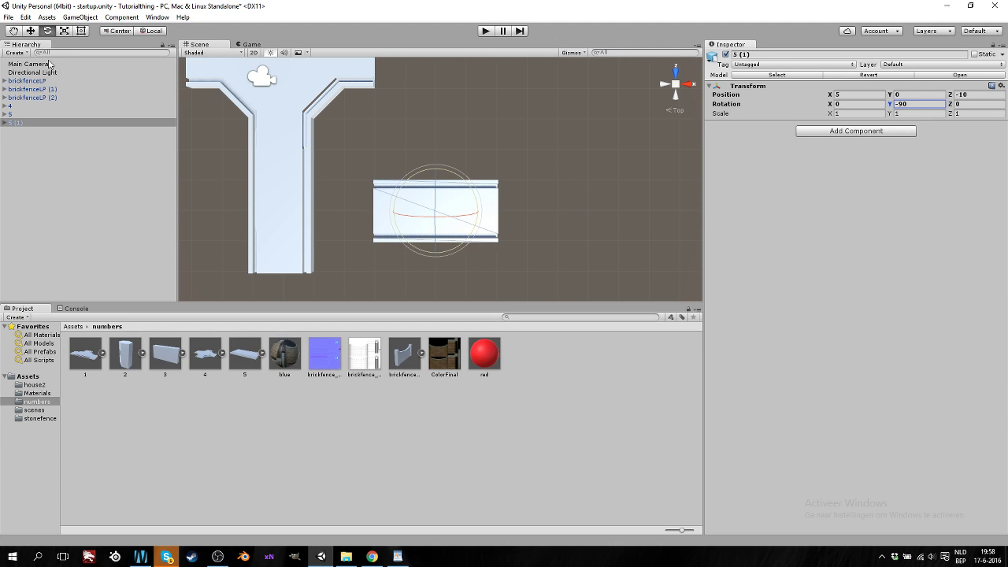
Slide 5 (1) to Z -5 against the T-piece's right side, keeping scale 1
{"action": "left_click", "coordinate": [28, 31]}
{"action": "left_click_drag", "start_coordinate": [437, 176], "coordinate": [438, 36]}
{"action": "middle_click_drag", "start_coordinate": [427, 107], "coordinate": [417, 260]}
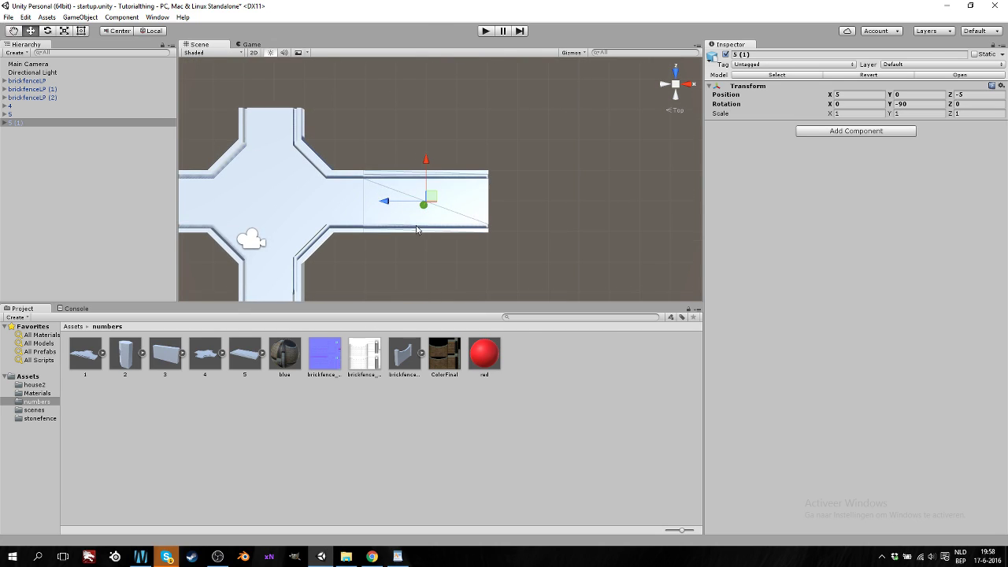
{"action": "middle_click_drag", "start_coordinate": [334, 233], "coordinate": [350, 215]}
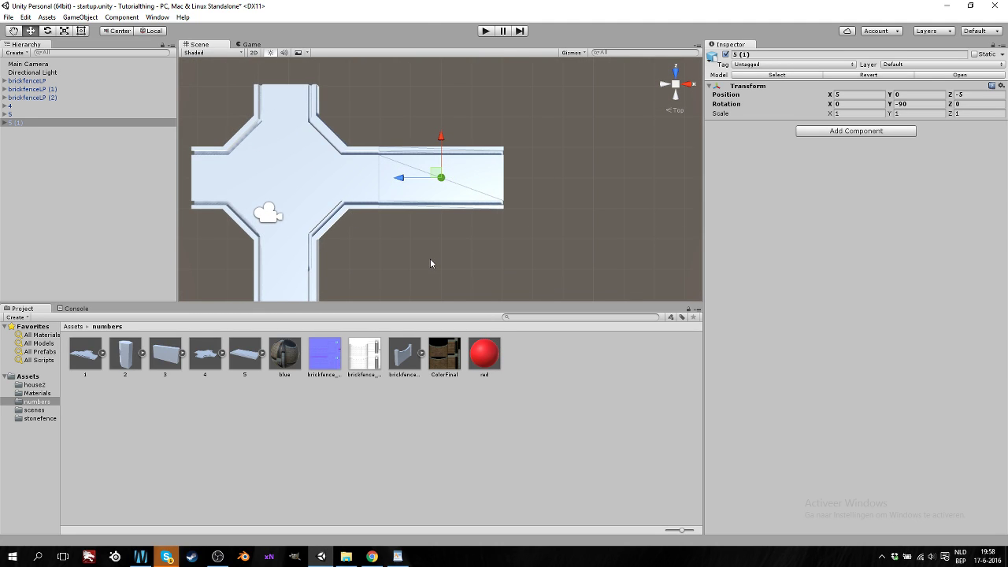
{"action": "left_click", "coordinate": [64, 32]}
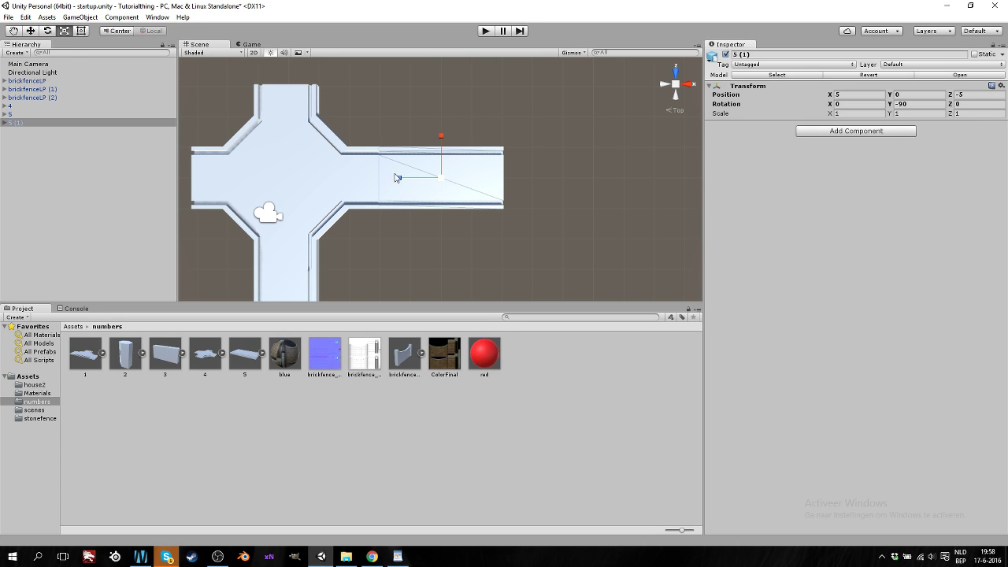
{"action": "mouse_move", "coordinate": [399, 181]}
{"action": "left_mouse_down"}
{"action": "mouse_move", "coordinate": [308, 182]}
{"action": "mouse_move", "coordinate": [400, 187]}
{"action": "left_mouse_up"}
Orbit into perspective around the junction and expand 5 (1) in the Hierarchy
{"action": "left_click", "coordinate": [81, 30]}
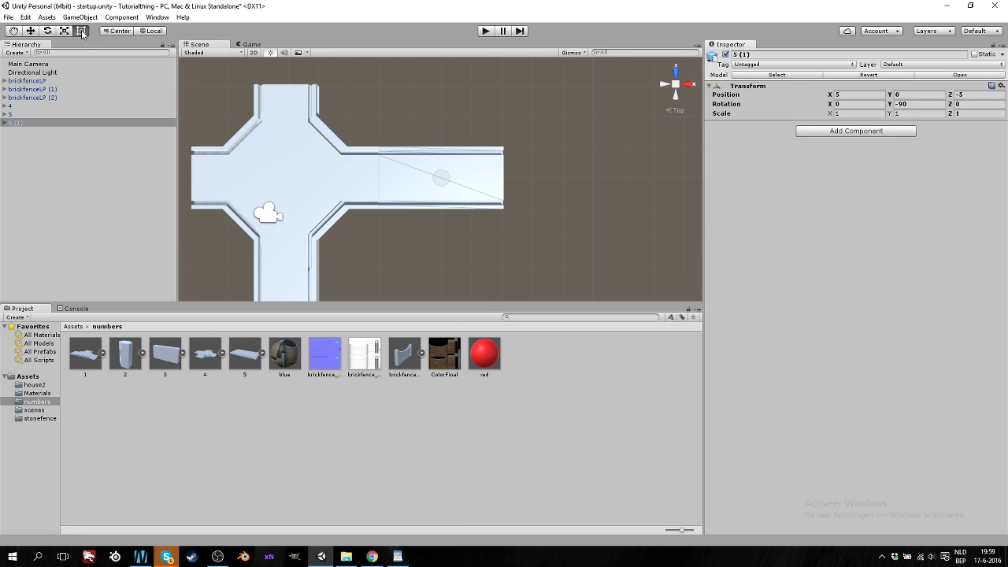
{"action": "left_click_drag", "start_coordinate": [443, 178], "coordinate": [473, 162]}
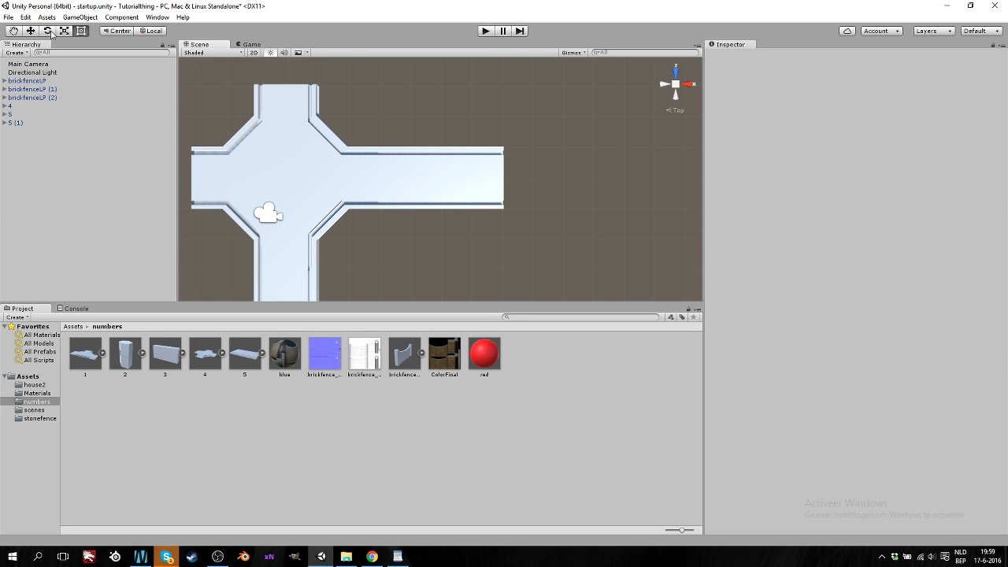
{"action": "left_click", "coordinate": [13, 31]}
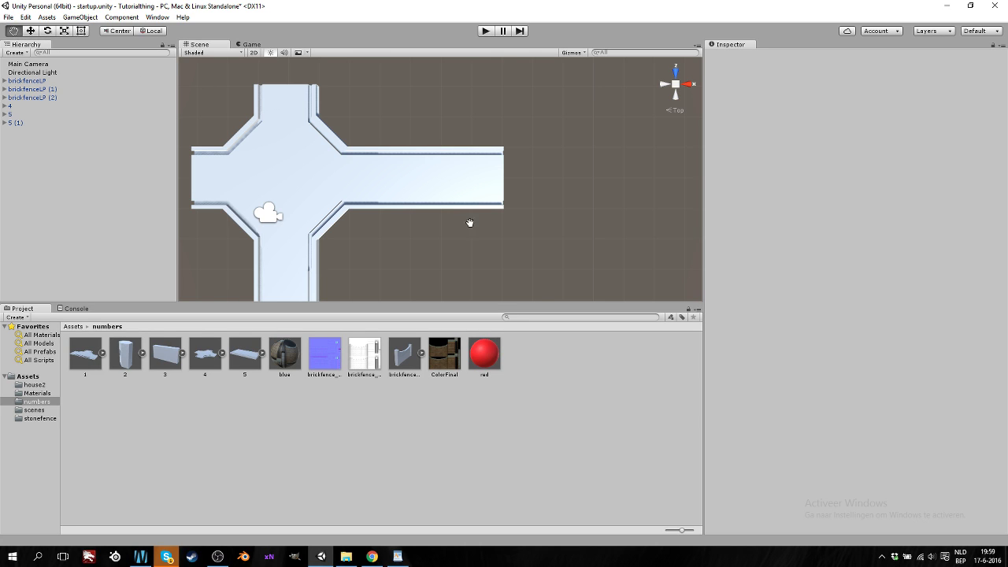
{"action": "left_click_drag", "start_coordinate": [438, 177], "coordinate": [393, 219]}
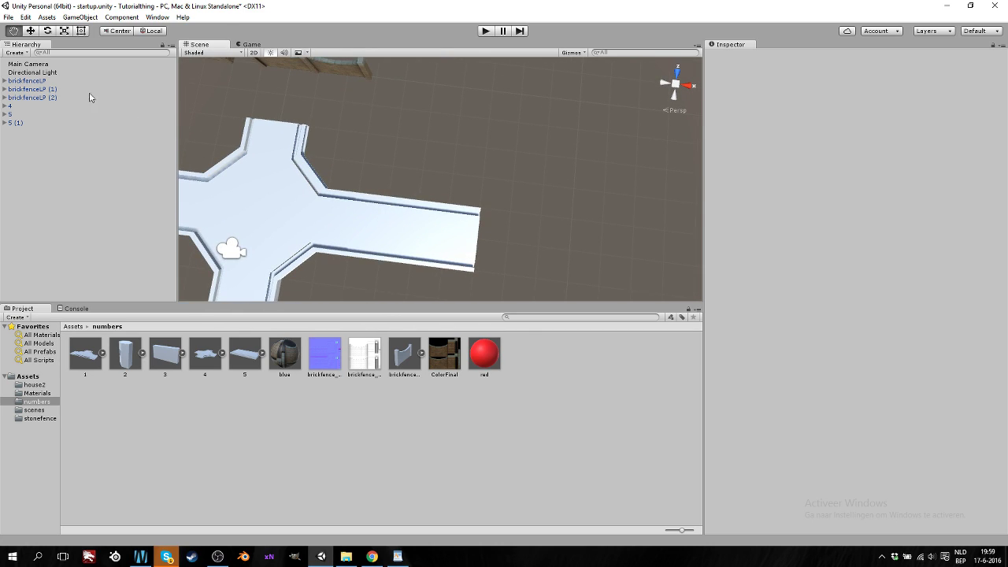
{"action": "left_click", "coordinate": [5, 124]}
{"action": "left_click", "coordinate": [22, 123]}
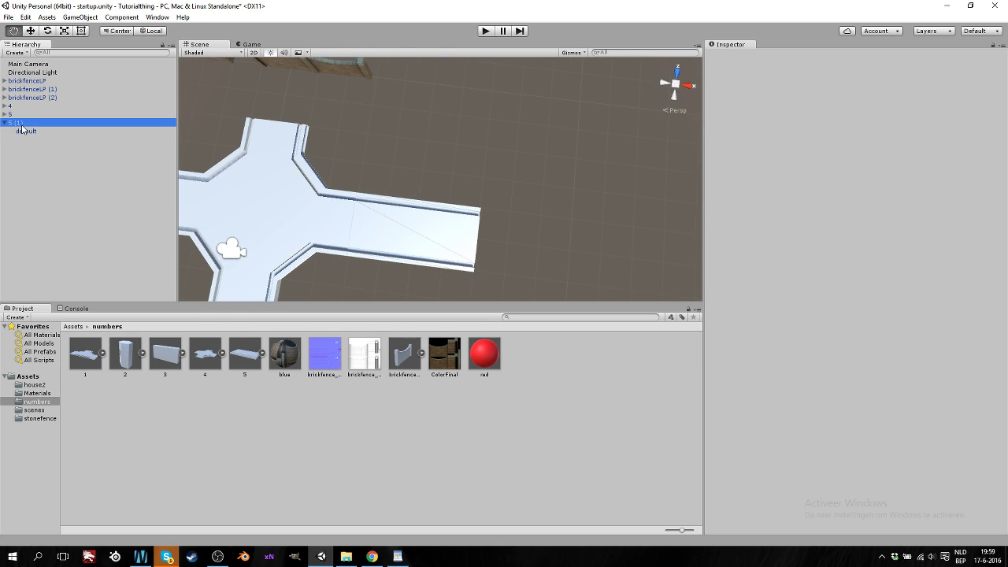
Return the Scene view to Top view over the junction and select 5 (1)
{"action": "left_click_drag", "start_coordinate": [412, 237], "coordinate": [380, 175]}
{"action": "left_click", "coordinate": [675, 84]}
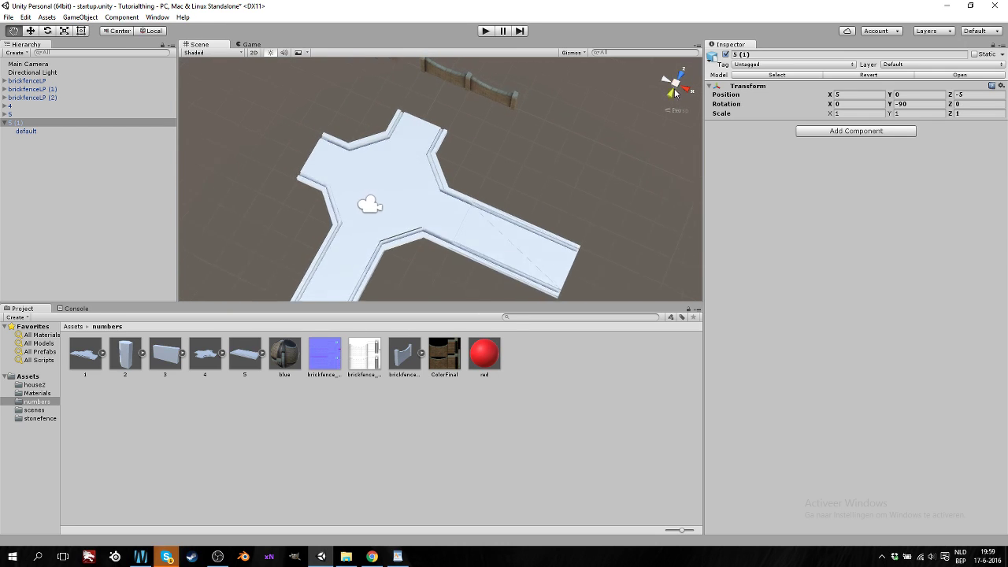
{"action": "left_click", "coordinate": [675, 84]}
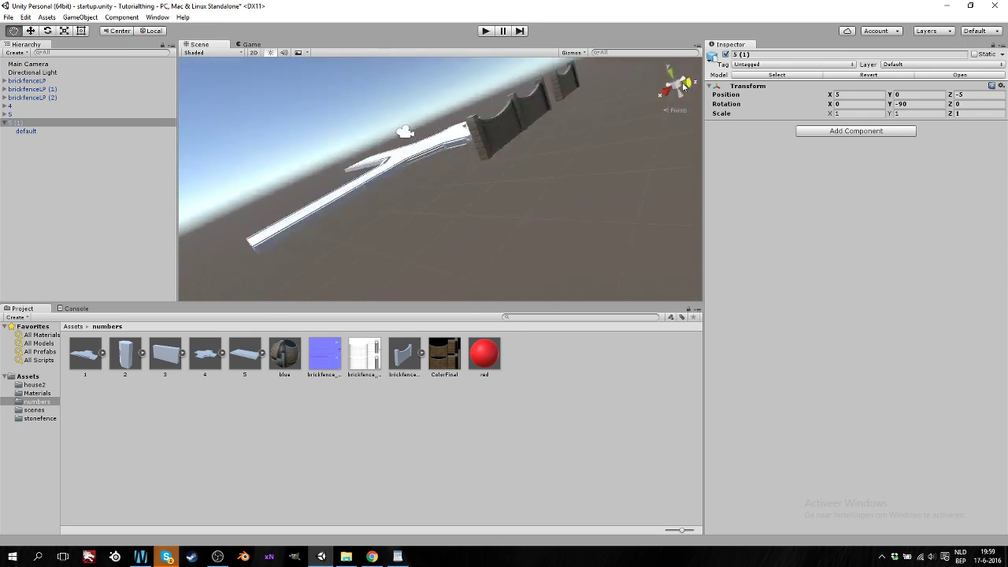
{"action": "left_click", "coordinate": [676, 72]}
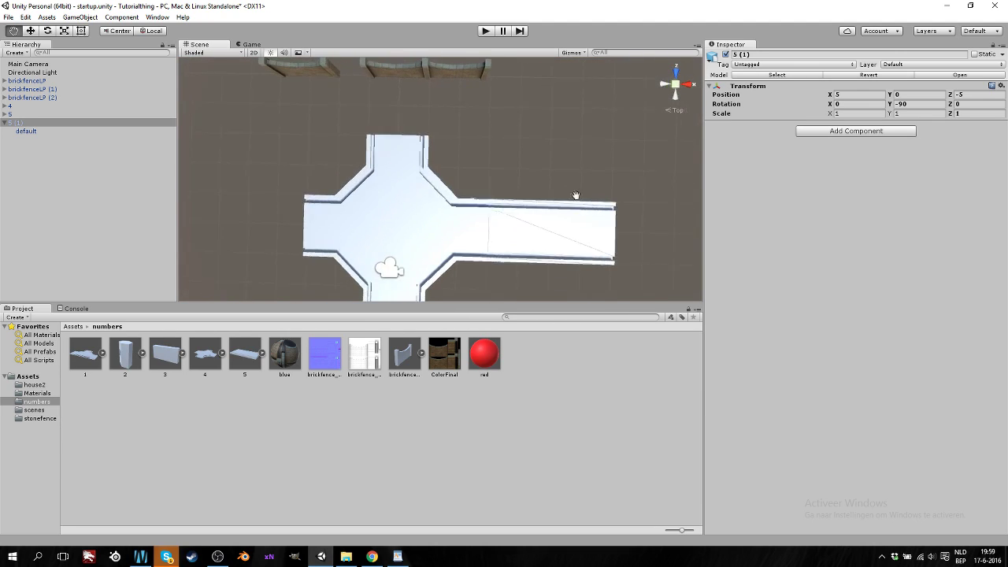
{"action": "left_click_drag", "start_coordinate": [481, 222], "coordinate": [471, 194]}
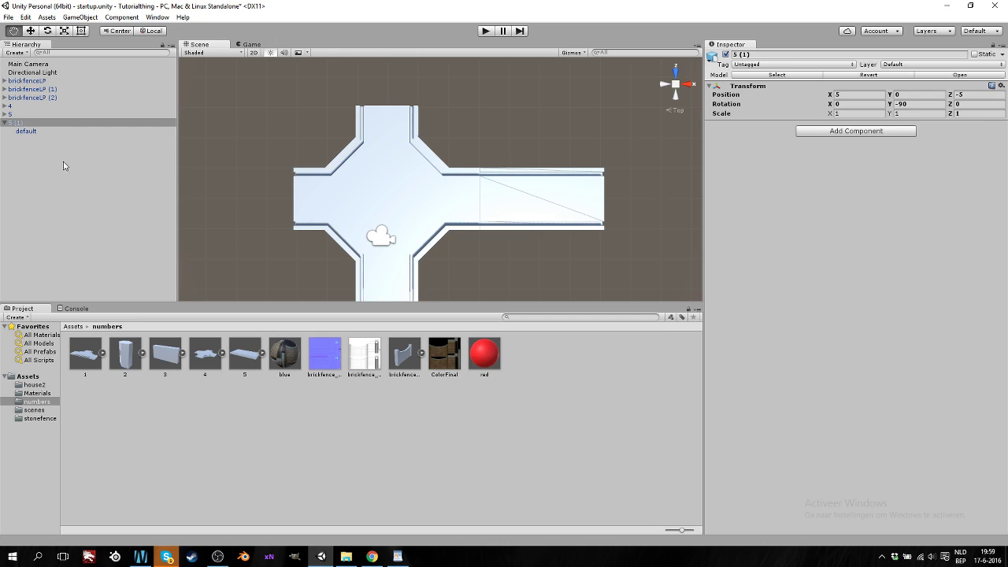
{"action": "left_click", "coordinate": [17, 124]}
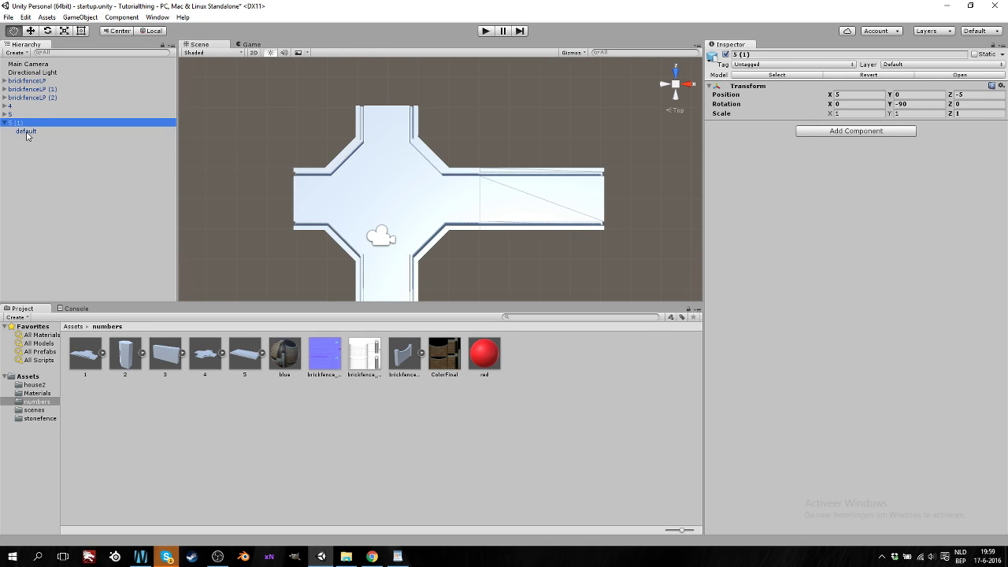
Assign the red material to the default mesh of 5 (1), after briefly trying blue
{"action": "left_click", "coordinate": [28, 131]}
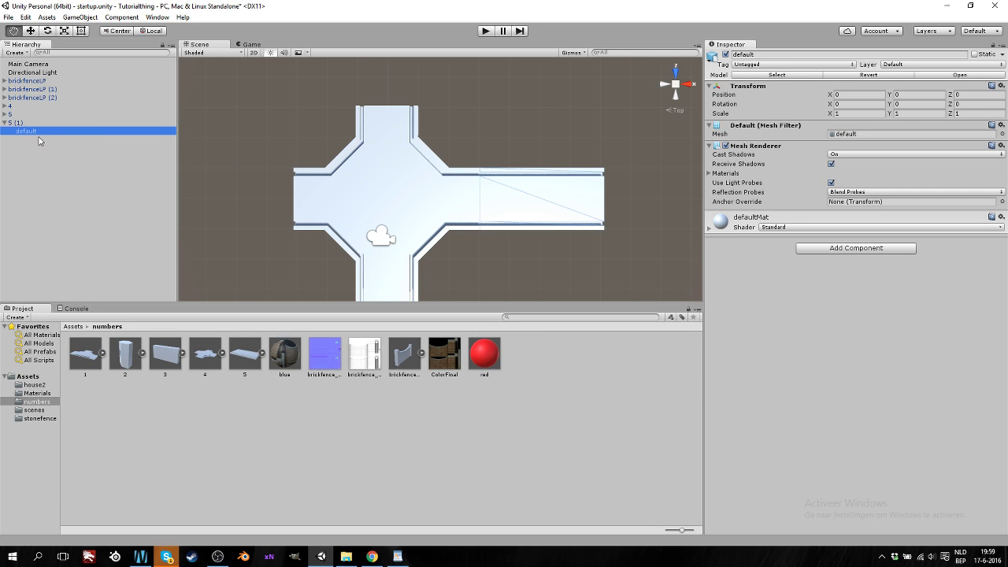
{"action": "left_click_drag", "start_coordinate": [484, 364], "coordinate": [512, 234]}
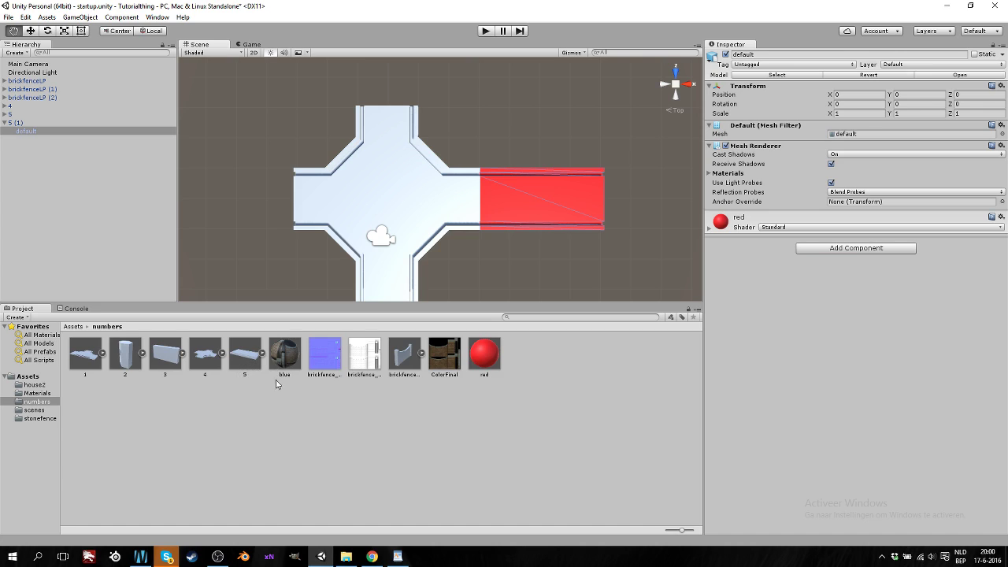
{"action": "left_click_drag", "start_coordinate": [288, 361], "coordinate": [522, 218]}
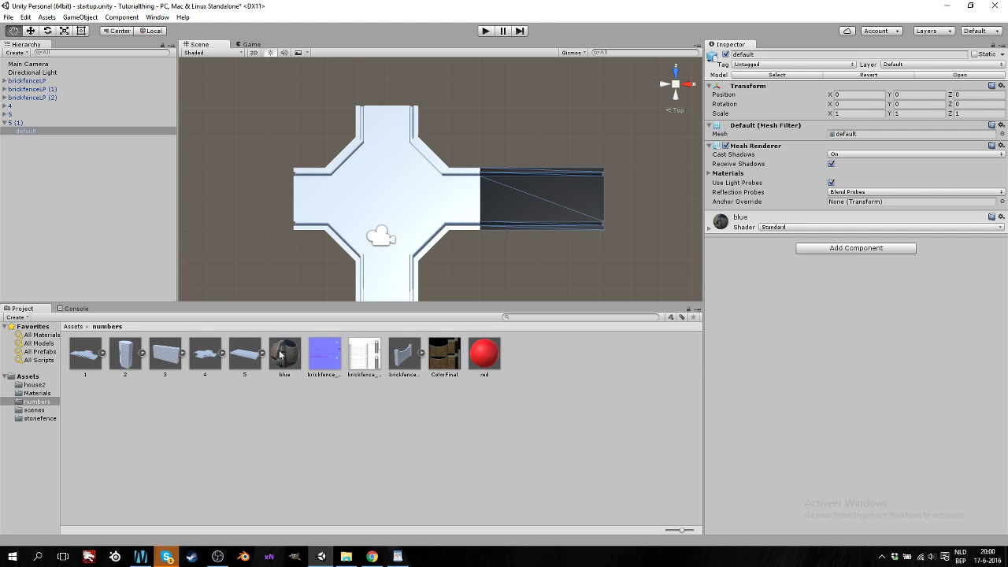
{"action": "left_click_drag", "start_coordinate": [484, 356], "coordinate": [26, 134]}
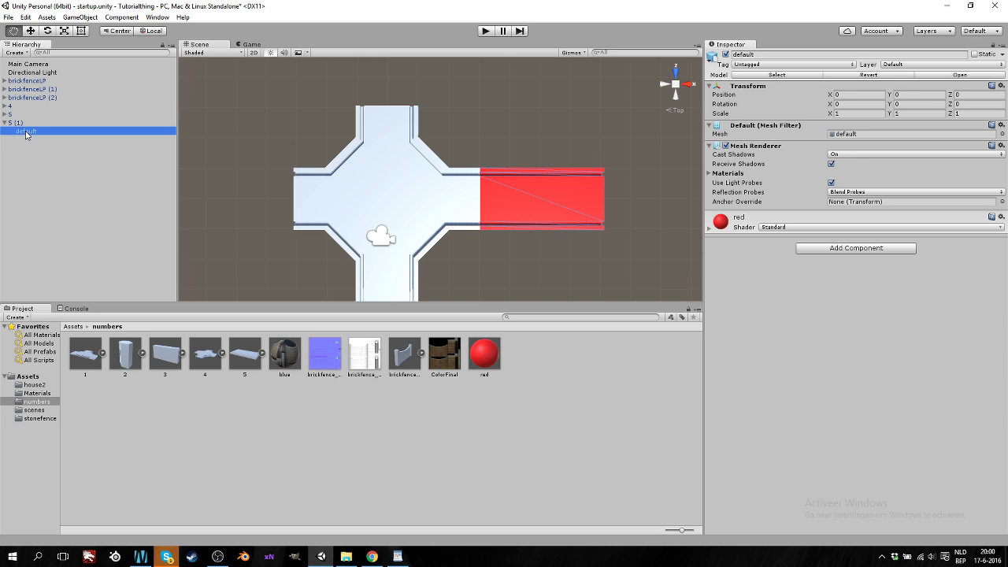
{"action": "left_click", "coordinate": [4, 123]}
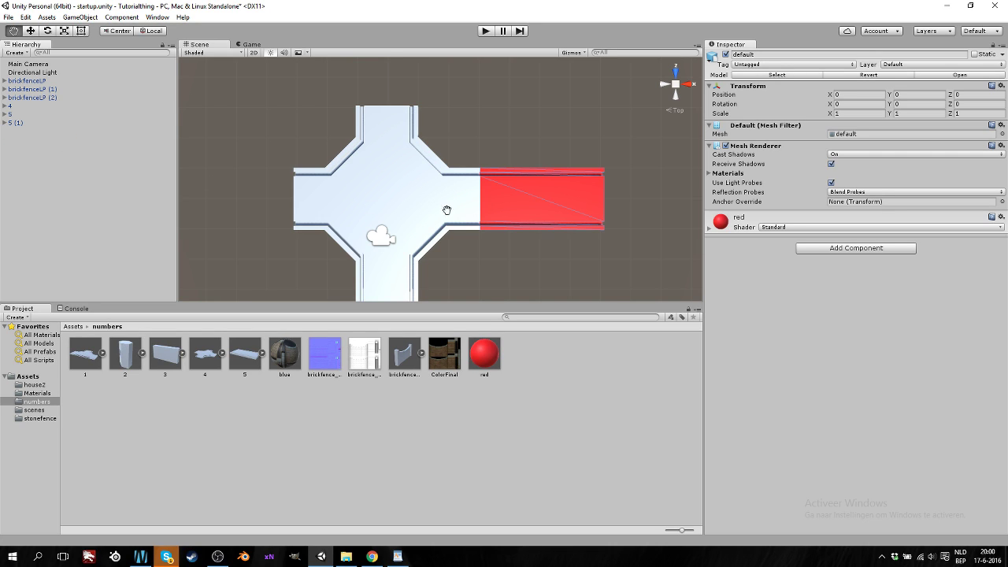
{"action": "left_click_drag", "start_coordinate": [397, 199], "coordinate": [428, 197]}
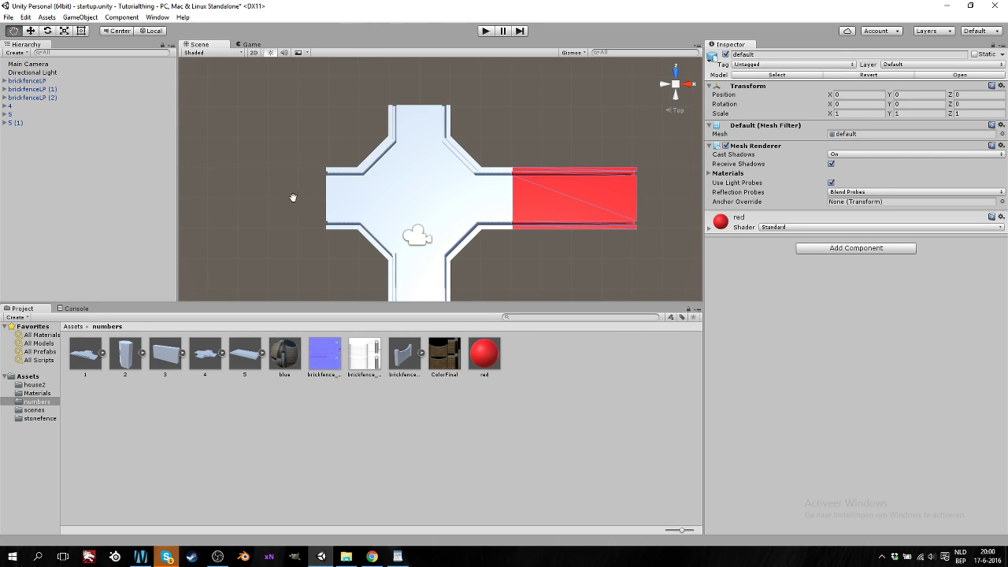
{"action": "scroll", "coordinate": [444, 181], "scroll_direction": "down", "scroll_amount": 2}
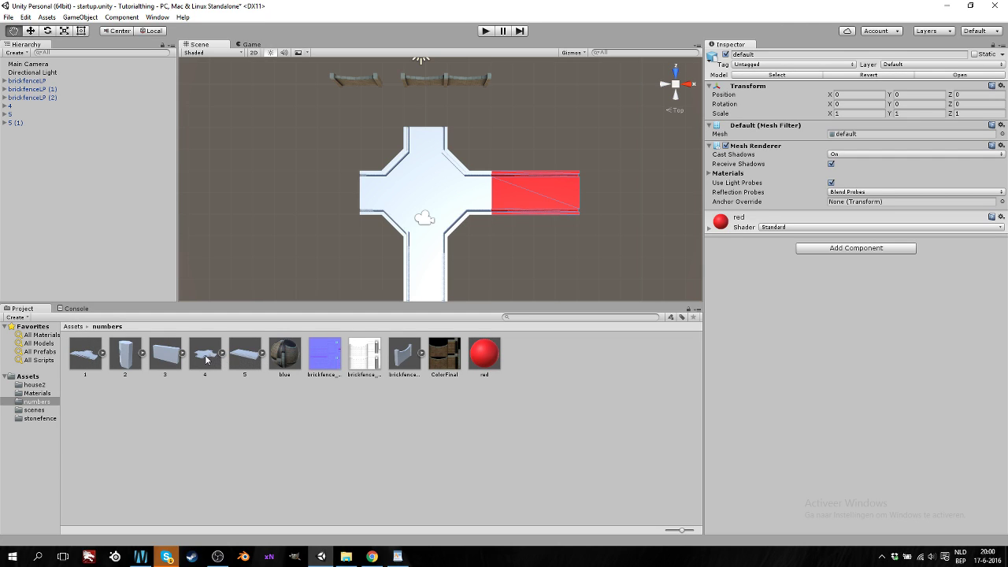
Add road tile 1 to the scene, keeping X scale 1 and X rotation 0
{"action": "left_click_drag", "start_coordinate": [85, 354], "coordinate": [97, 176]}
{"action": "left_click_drag", "start_coordinate": [449, 125], "coordinate": [457, 183]}
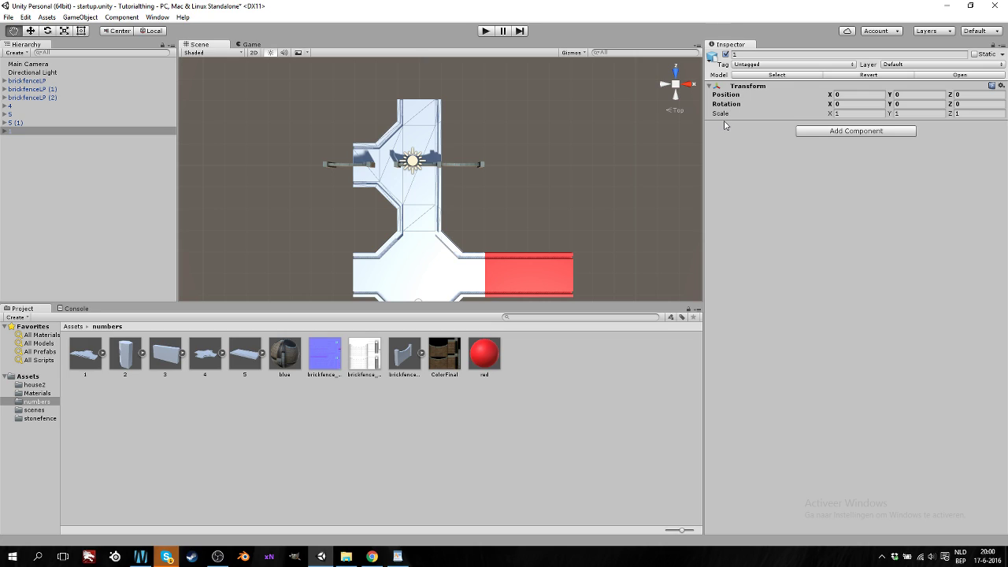
{"action": "left_click", "coordinate": [848, 114]}
{"action": "type", "text": "2"}
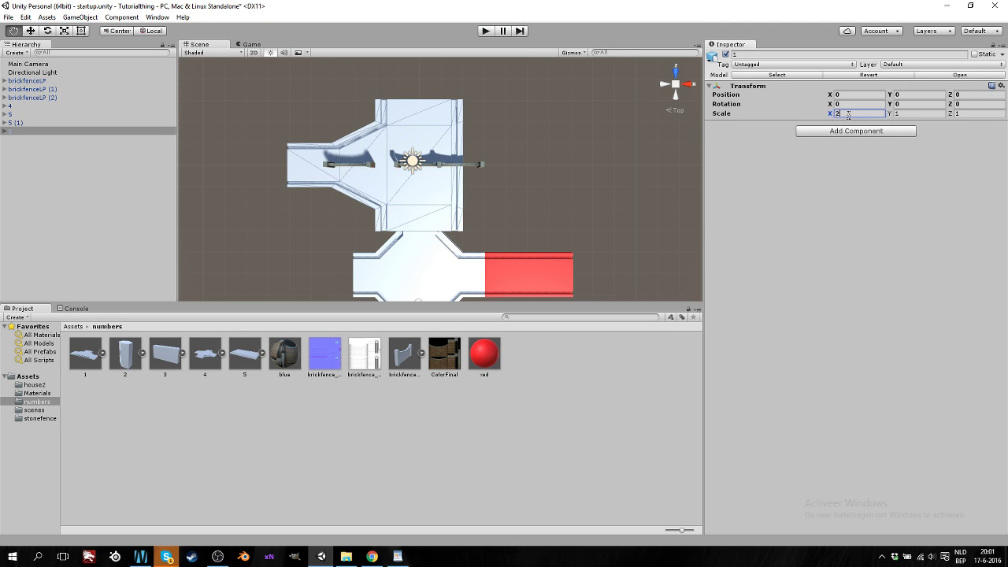
{"action": "key", "text": "BackSpace"}
{"action": "type", "text": "1"}
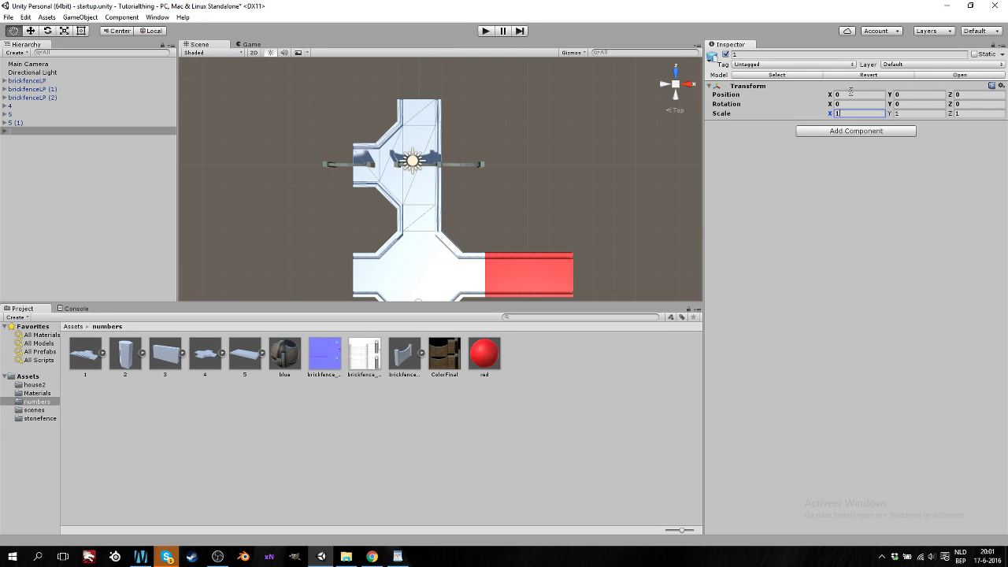
{"action": "left_click", "coordinate": [841, 103]}
{"action": "type", "text": "90"}
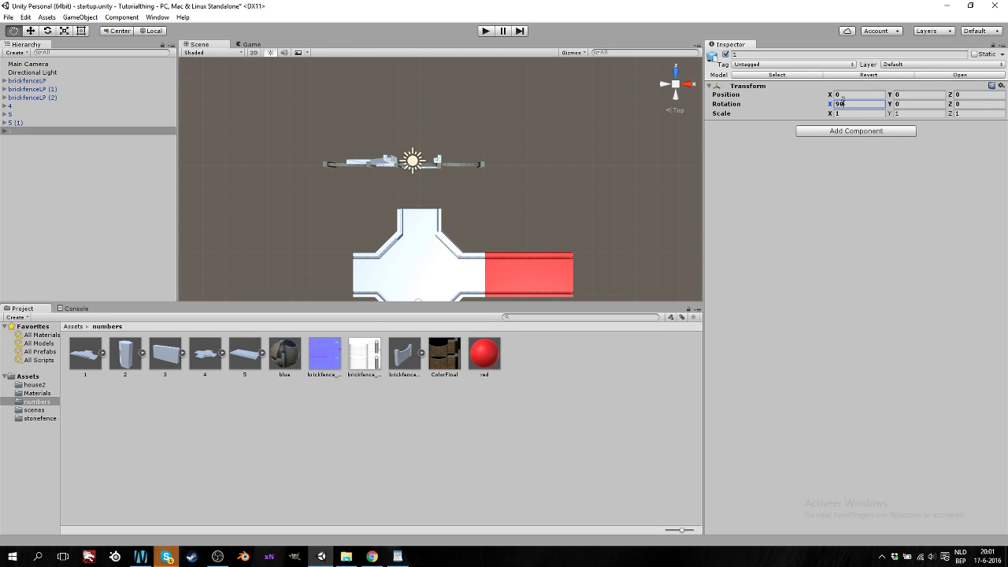
{"action": "key", "text": "BackSpace"}
{"action": "key", "text": "BackSpace"}
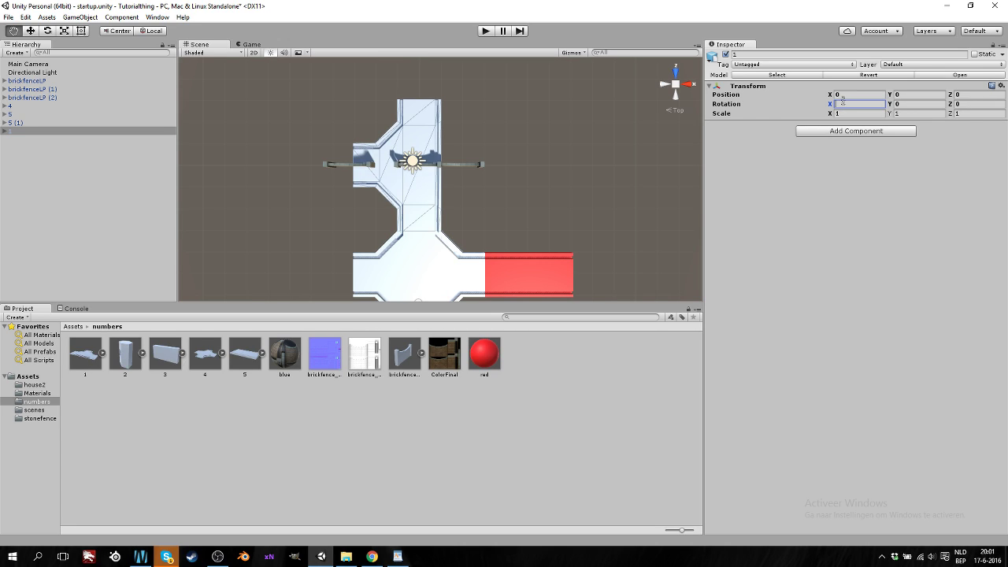
Position tile 1 at X 5, Y 0, Z 2
{"action": "left_click", "coordinate": [850, 95]}
{"action": "type", "text": "5"}
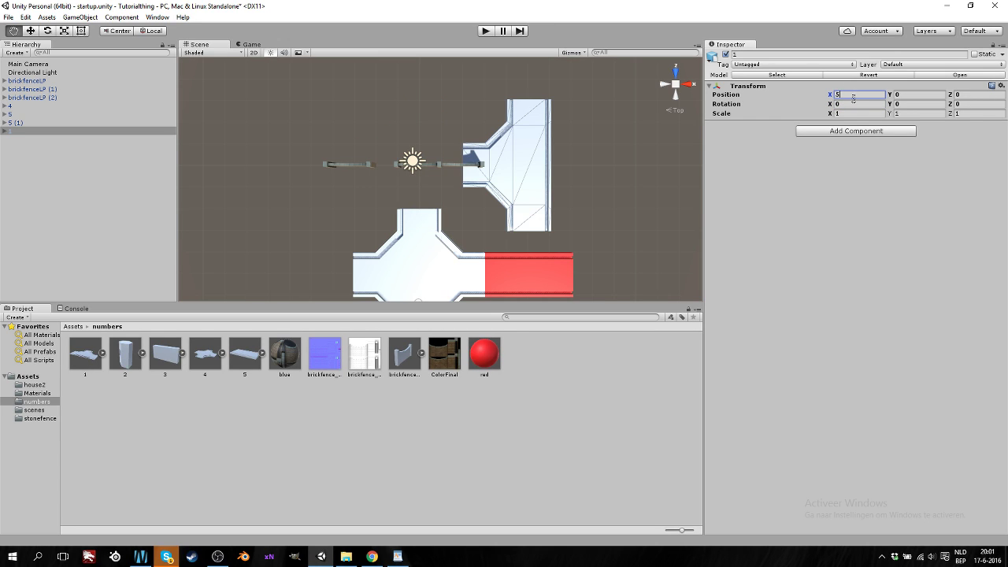
{"action": "left_click", "coordinate": [921, 94]}
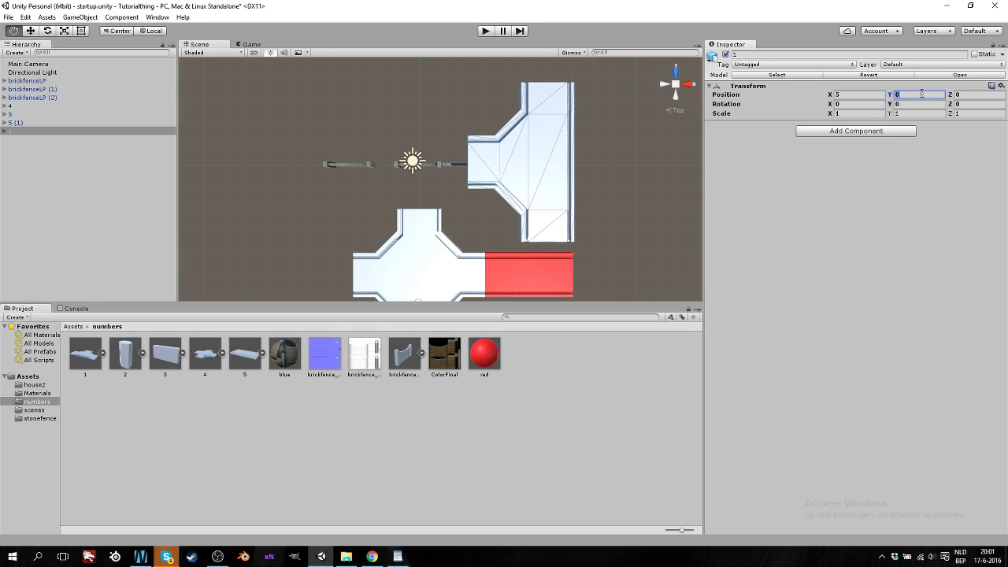
{"action": "type", "text": "2"}
{"action": "key", "text": "BackSpace"}
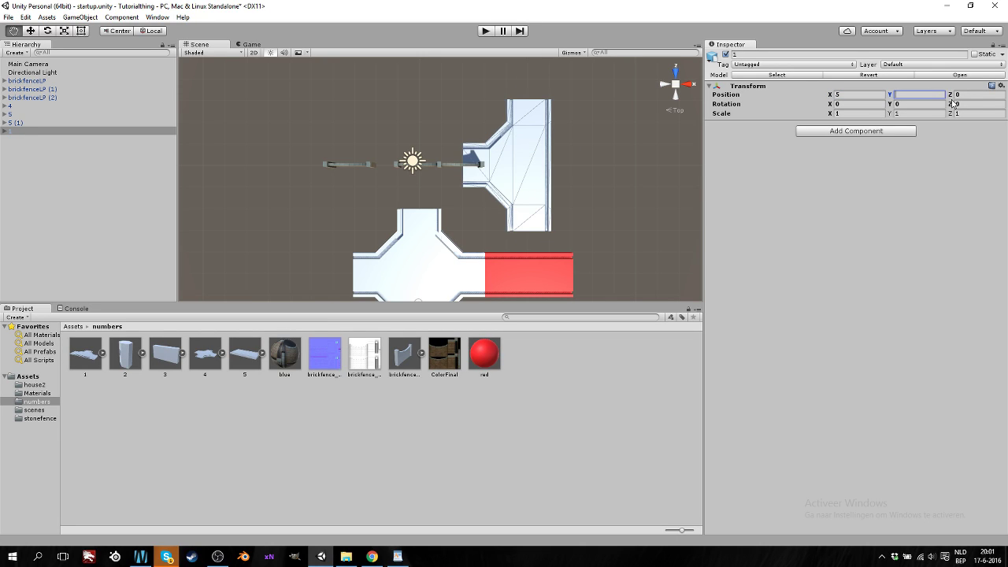
{"action": "left_click", "coordinate": [967, 95]}
{"action": "type", "text": "2"}
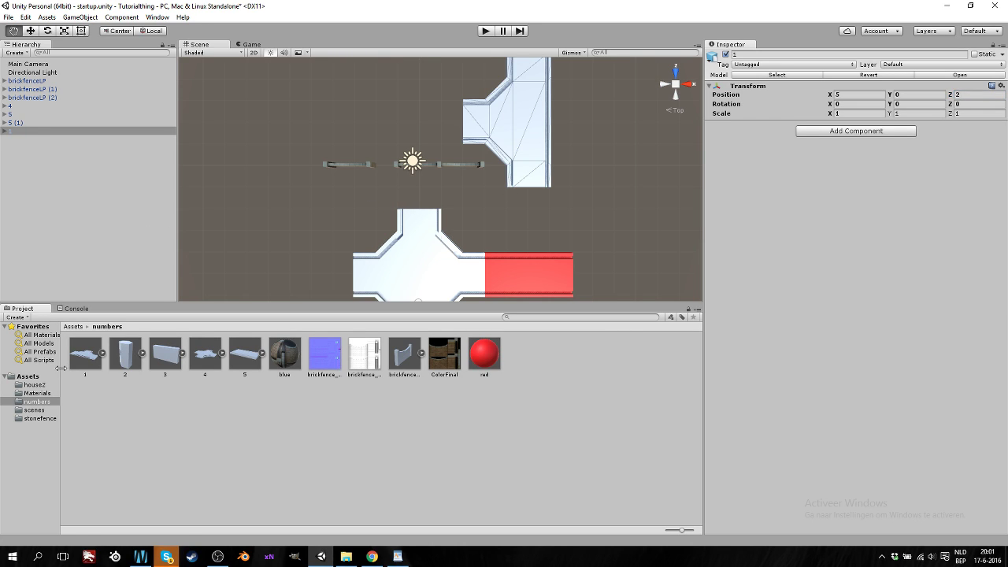
{"action": "left_click_drag", "start_coordinate": [61, 371], "coordinate": [77, 388]}
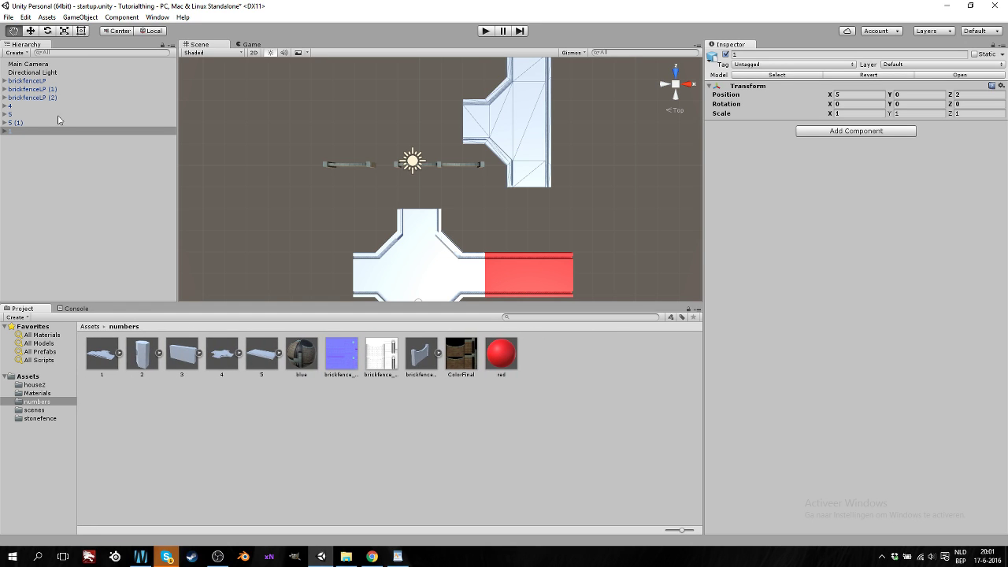
Create an empty GameObject in the Hierarchy, briefly nesting it under tile 1
{"action": "left_click_drag", "start_coordinate": [524, 159], "coordinate": [516, 119]}
{"action": "scroll", "coordinate": [470, 178], "scroll_direction": "down", "scroll_amount": 3}
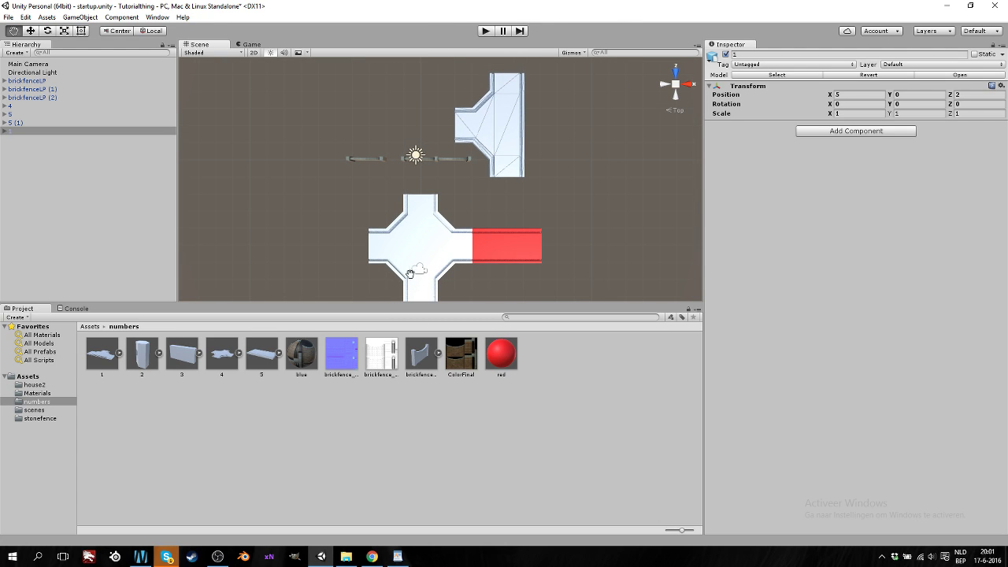
{"action": "right_click", "coordinate": [41, 180]}
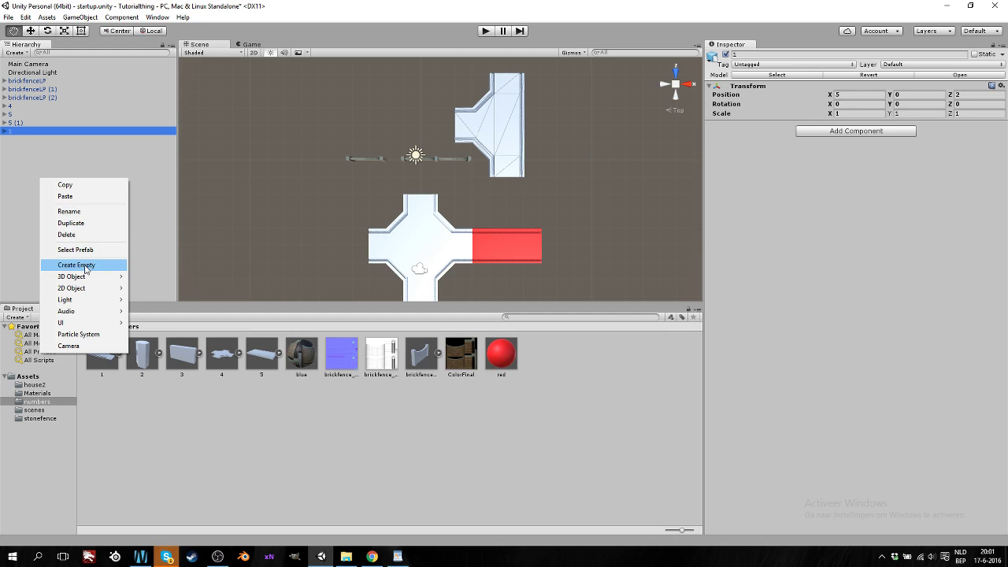
{"action": "left_click", "coordinate": [76, 265]}
{"action": "mouse_move", "coordinate": [41, 150]}
{"action": "left_mouse_down"}
{"action": "mouse_move", "coordinate": [44, 197]}
{"action": "mouse_move", "coordinate": [39, 144]}
{"action": "mouse_move", "coordinate": [41, 168]}
{"action": "left_mouse_up"}
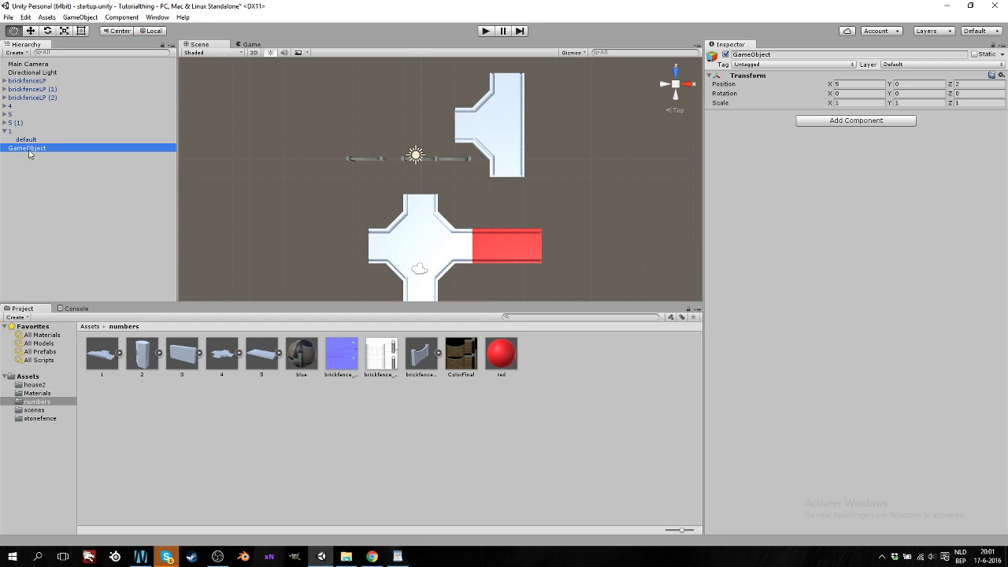
{"action": "left_click", "coordinate": [6, 131]}
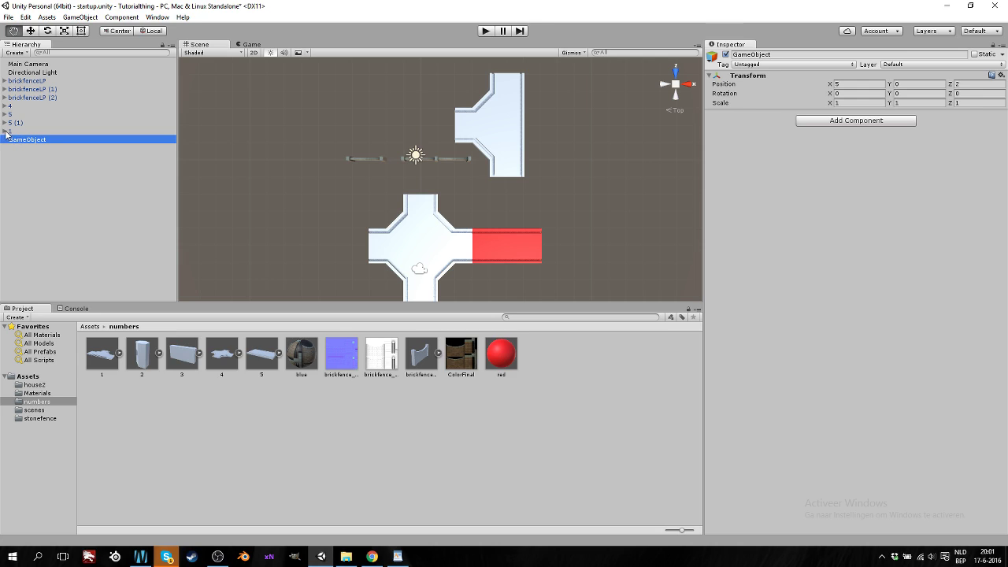
{"action": "left_click", "coordinate": [6, 132]}
{"action": "left_click_drag", "start_coordinate": [35, 149], "coordinate": [35, 140]}
Move the empty back to the top level and rename it Testmpty
{"action": "left_click", "coordinate": [6, 131]}
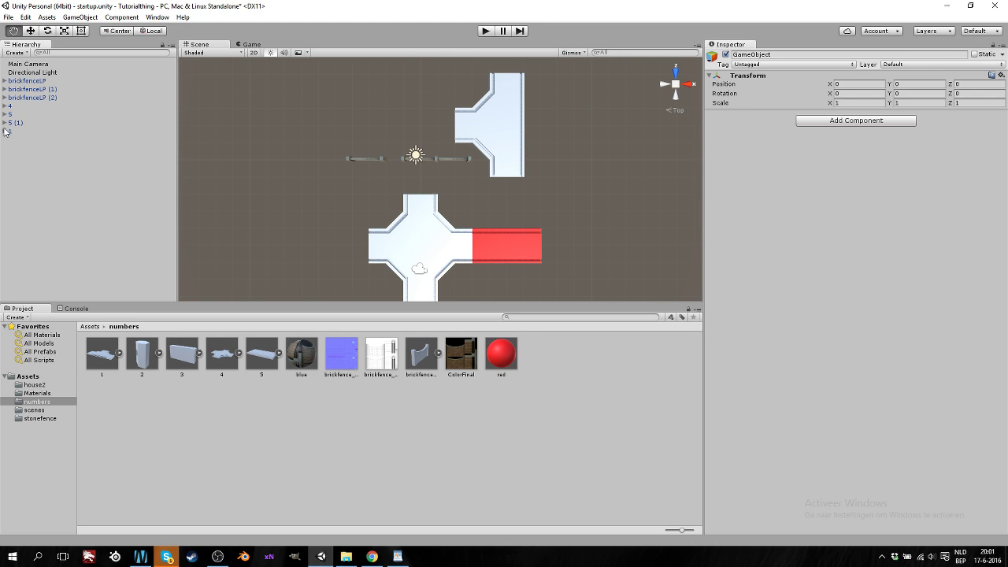
{"action": "left_click", "coordinate": [5, 131]}
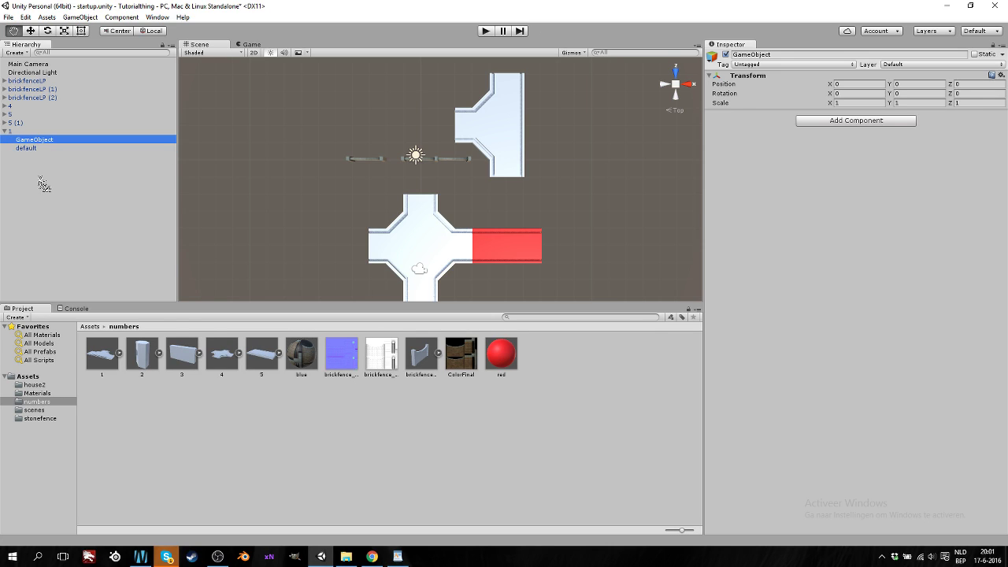
{"action": "left_click_drag", "start_coordinate": [43, 184], "coordinate": [43, 184]}
{"action": "left_click", "coordinate": [31, 149]}
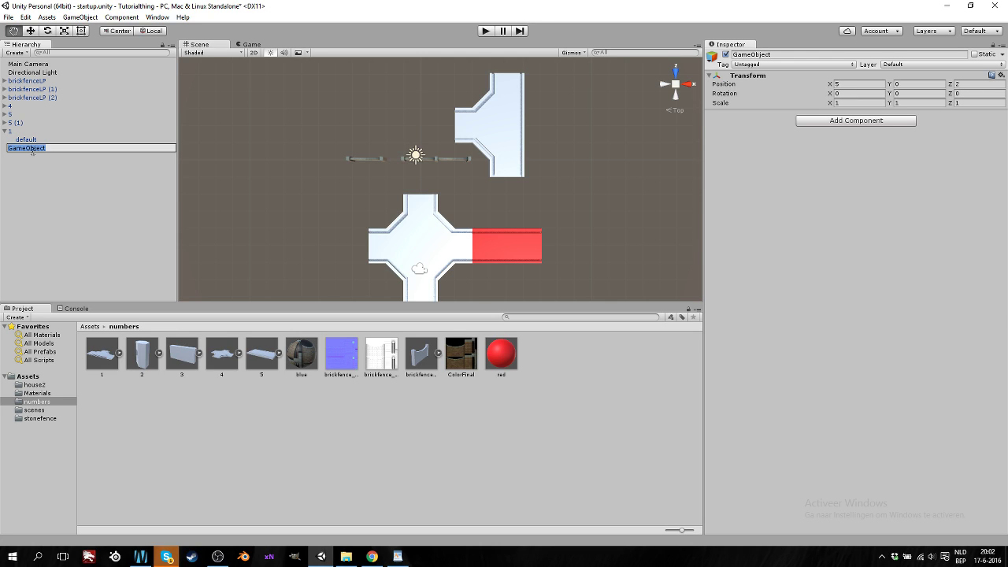
{"action": "type", "text": "Testmpty"}
{"action": "left_click", "coordinate": [77, 237]}
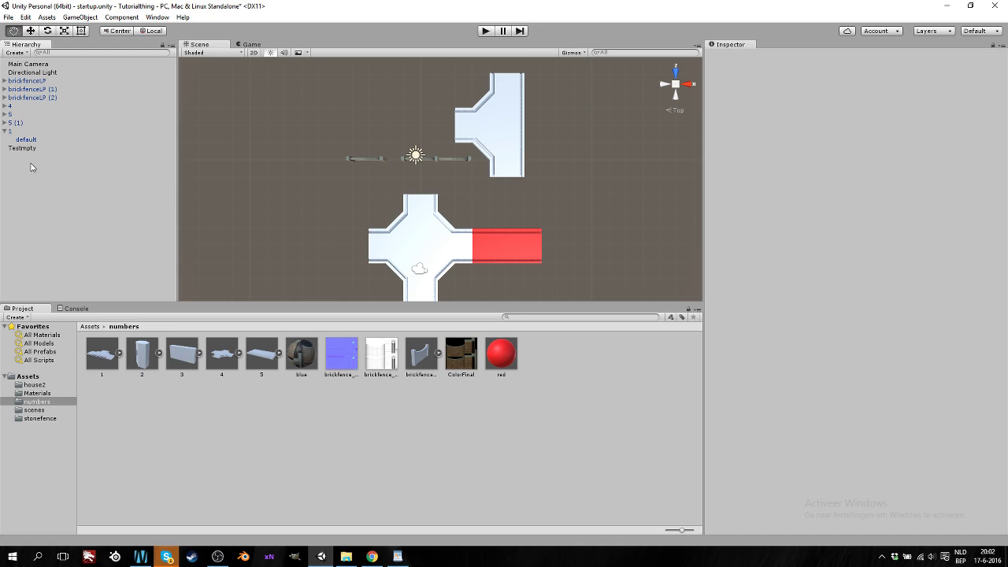
Nest tiles 4, 5, 5 (1) and 1 under Testmpty and collapse its foldout
{"action": "left_click", "coordinate": [4, 132]}
{"action": "left_click", "coordinate": [5, 105]}
{"action": "left_click", "coordinate": [4, 105]}
{"action": "left_click", "coordinate": [11, 106]}
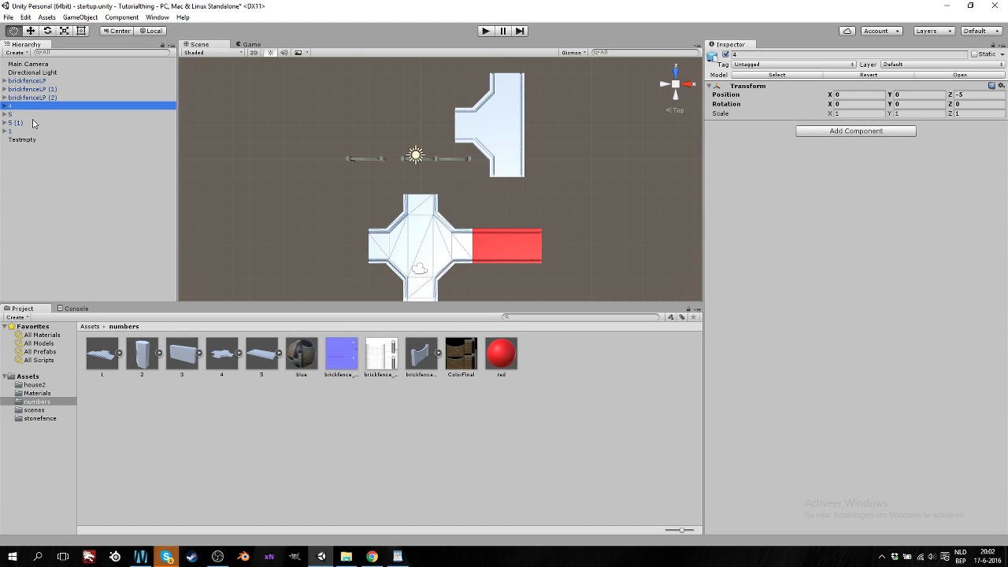
{"action": "left_click", "coordinate": [32, 116], "text": "shift"}
{"action": "left_click", "coordinate": [32, 123], "text": "shift"}
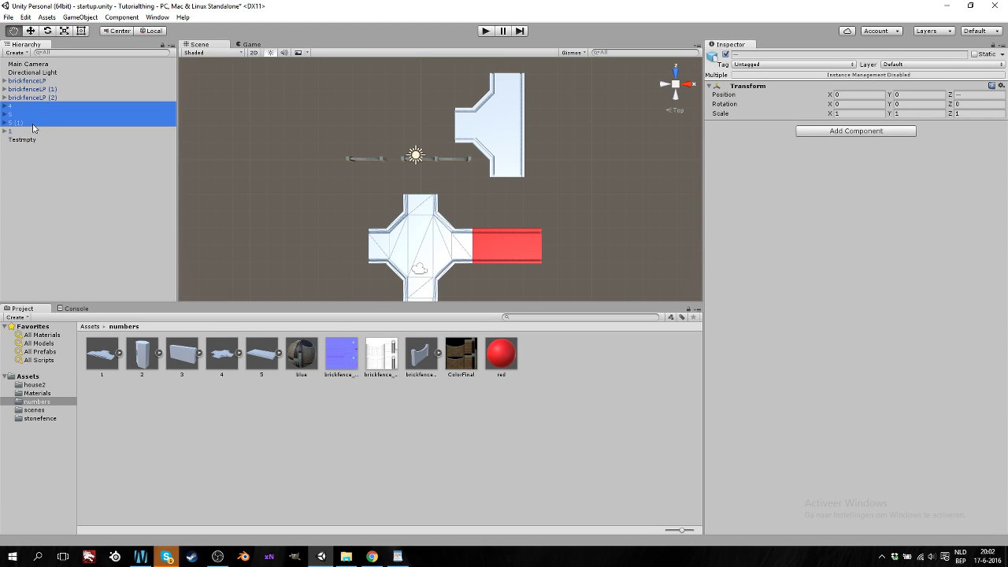
{"action": "left_click", "coordinate": [34, 132], "text": "shift"}
{"action": "left_click_drag", "start_coordinate": [20, 116], "coordinate": [34, 147]}
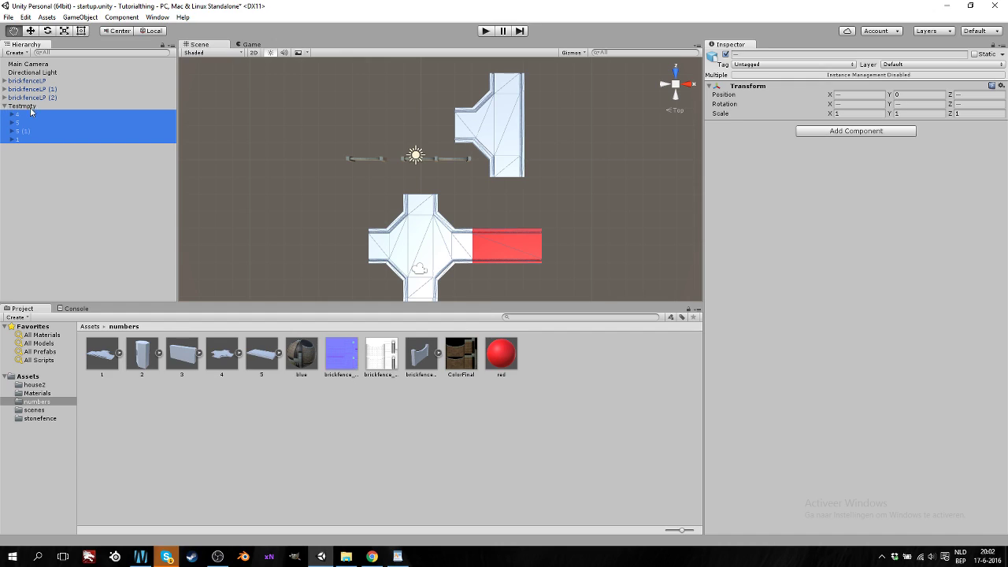
{"action": "left_click", "coordinate": [5, 106]}
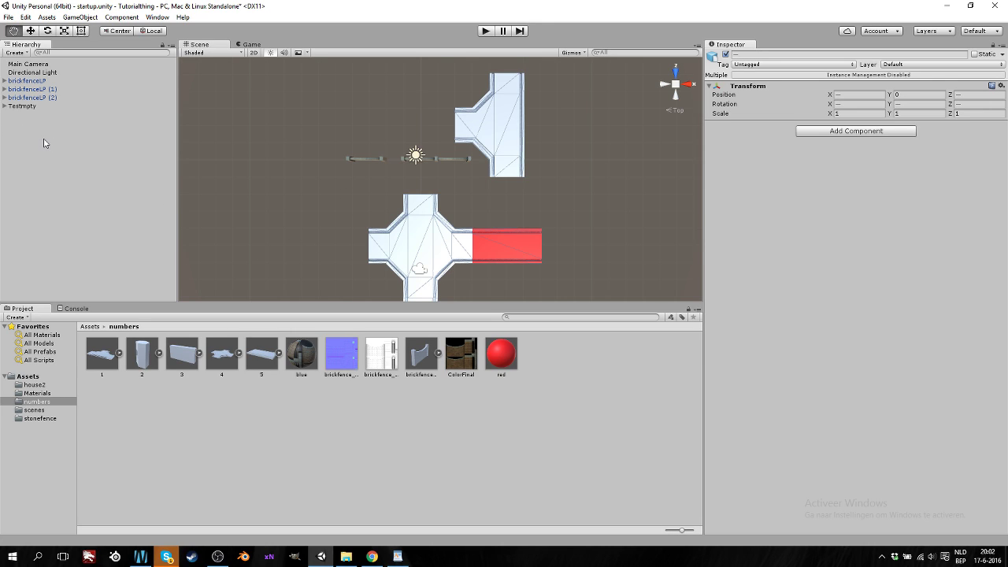
Pan, zoom and orbit the Scene view into a tilted perspective of the roads
{"action": "left_click_drag", "start_coordinate": [508, 166], "coordinate": [443, 186]}
{"action": "scroll", "coordinate": [447, 184], "scroll_direction": "down", "scroll_amount": 6}
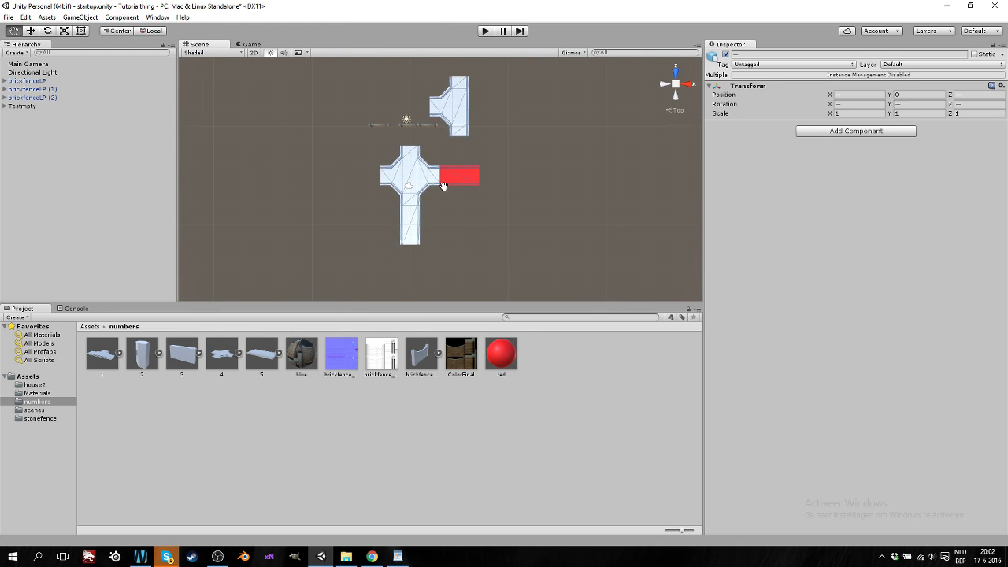
{"action": "scroll", "coordinate": [444, 186], "scroll_direction": "up", "scroll_amount": 2}
{"action": "scroll", "coordinate": [377, 181], "scroll_direction": "up", "scroll_amount": 1}
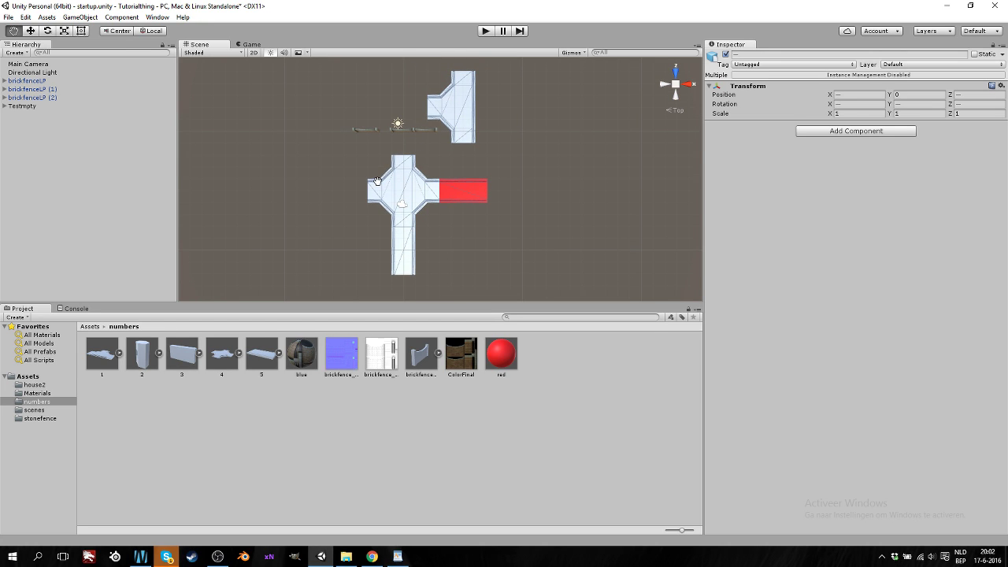
{"action": "mouse_move", "coordinate": [417, 198]}
{"action": "left_mouse_down", "text": "alt"}
{"action": "mouse_move", "coordinate": [443, 187]}
{"action": "mouse_move", "coordinate": [428, 186]}
{"action": "left_mouse_up", "text": "alt"}
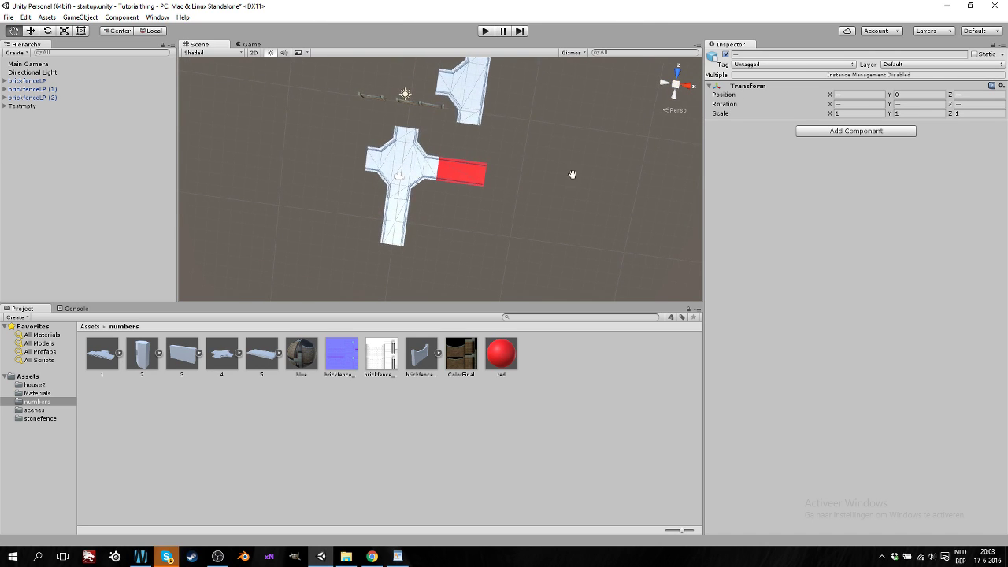
{"action": "right_click_drag", "start_coordinate": [574, 173], "coordinate": [520, 204]}
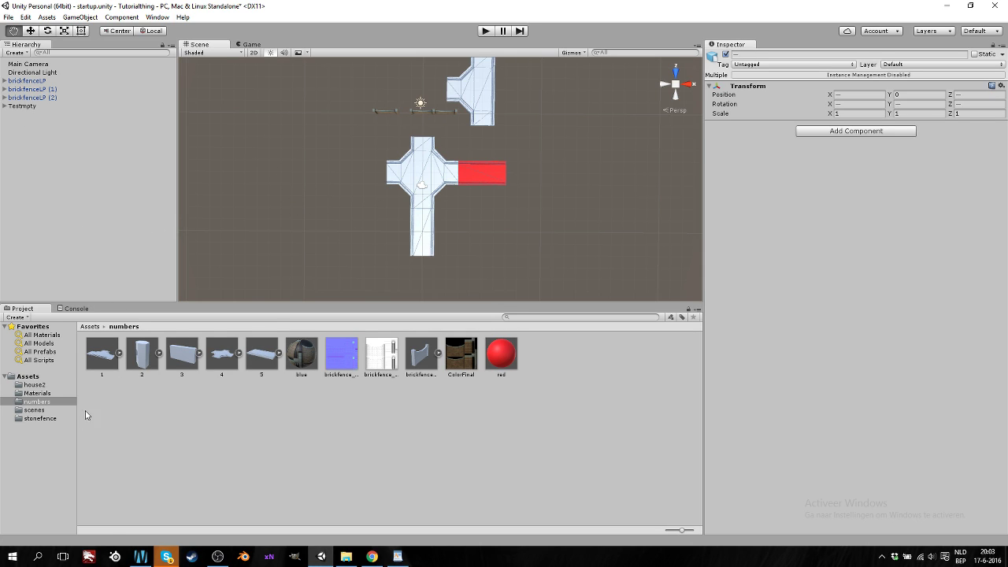
Create a folder named Prefabs inside the numbers folder
{"action": "right_click", "coordinate": [139, 412]}
{"action": "mouse_move", "coordinate": [234, 224]}
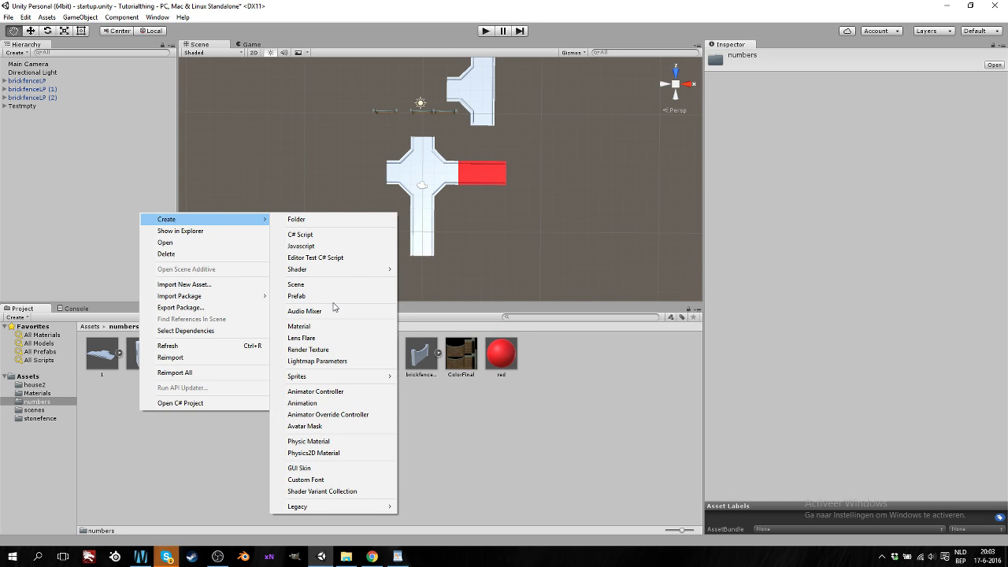
{"action": "left_click", "coordinate": [330, 220]}
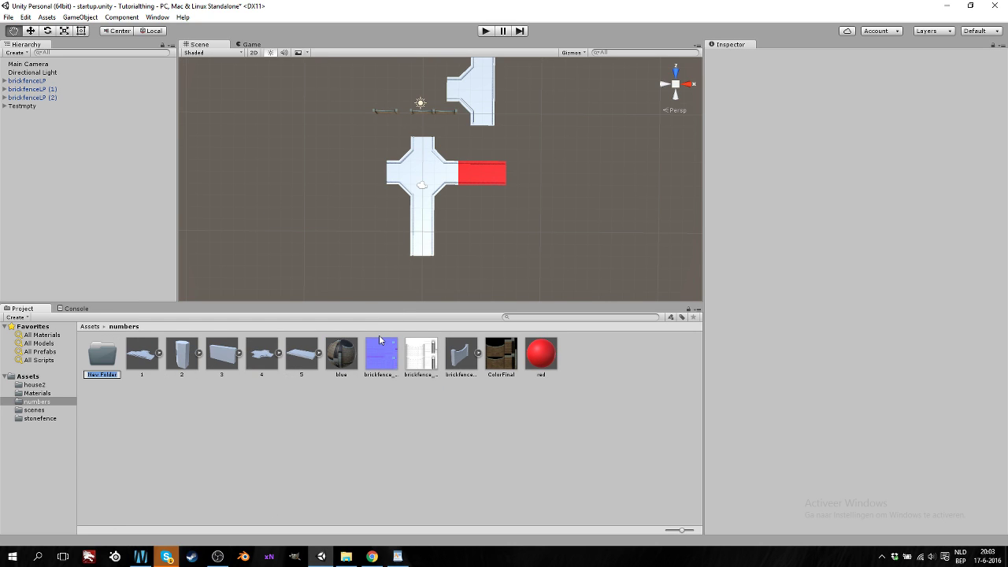
{"action": "type", "text": "Prefabs"}
{"action": "key", "text": "Return"}
Save Testmpty as Testmpty.prefab in the Prefabs folder and open it
{"action": "left_click", "coordinate": [16, 107]}
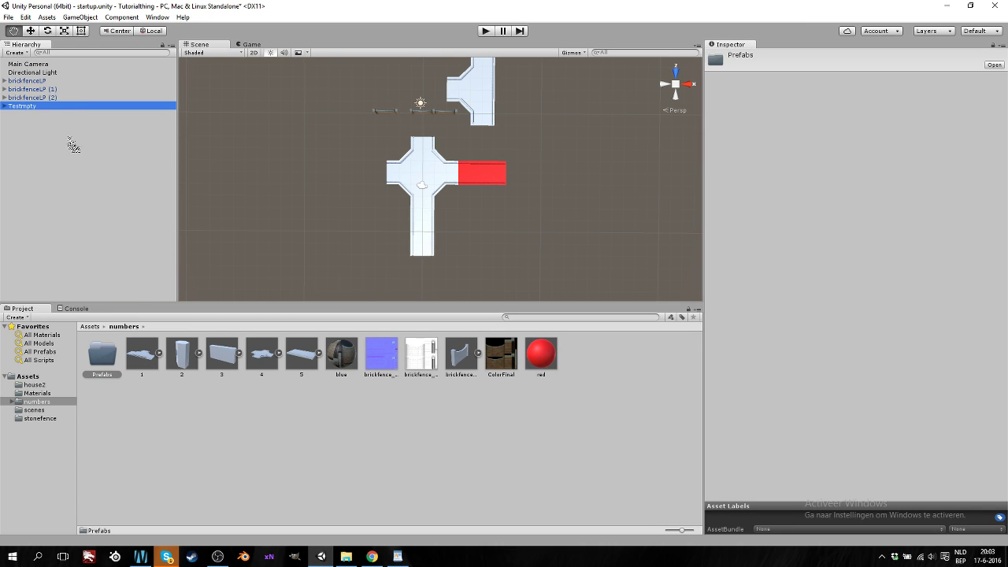
{"action": "left_click", "coordinate": [104, 359]}
{"action": "left_click_drag", "start_coordinate": [107, 364], "coordinate": [107, 365]}
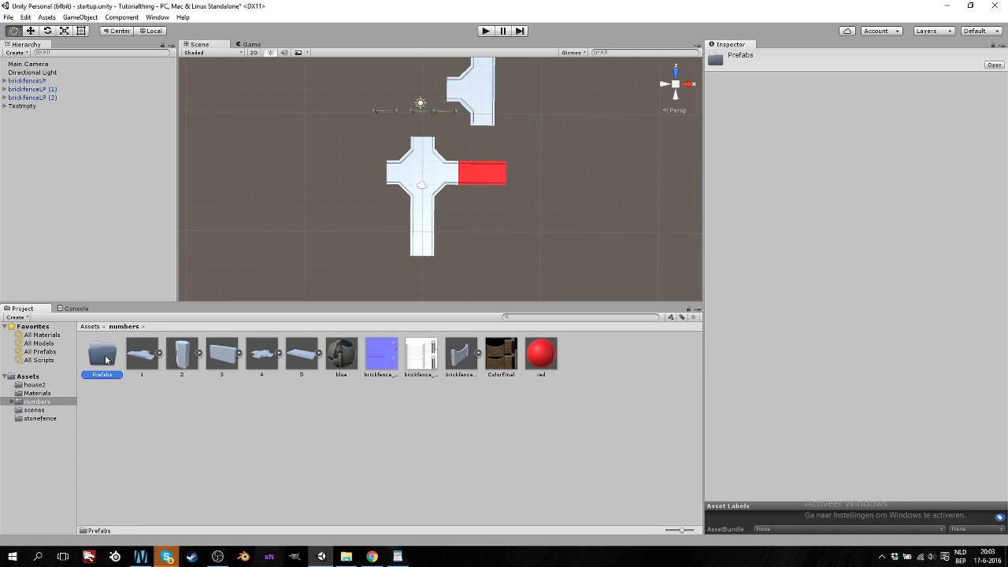
{"action": "double_click", "coordinate": [105, 358]}
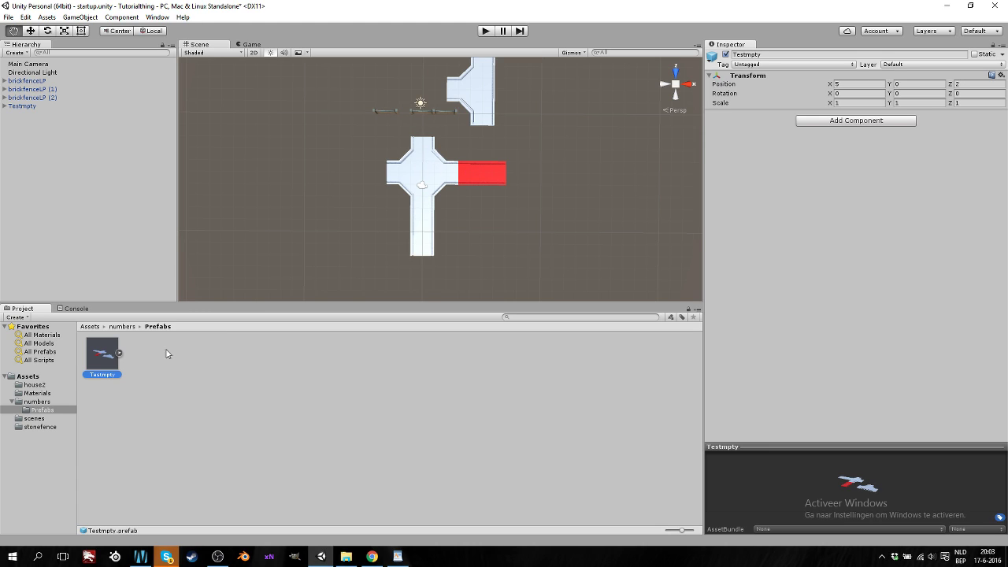
Duplicate Testmpty and move the copy, Testmpty (1), to X 15 beside the original
{"action": "left_click", "coordinate": [76, 219]}
{"action": "key", "text": "ctrl+d"}
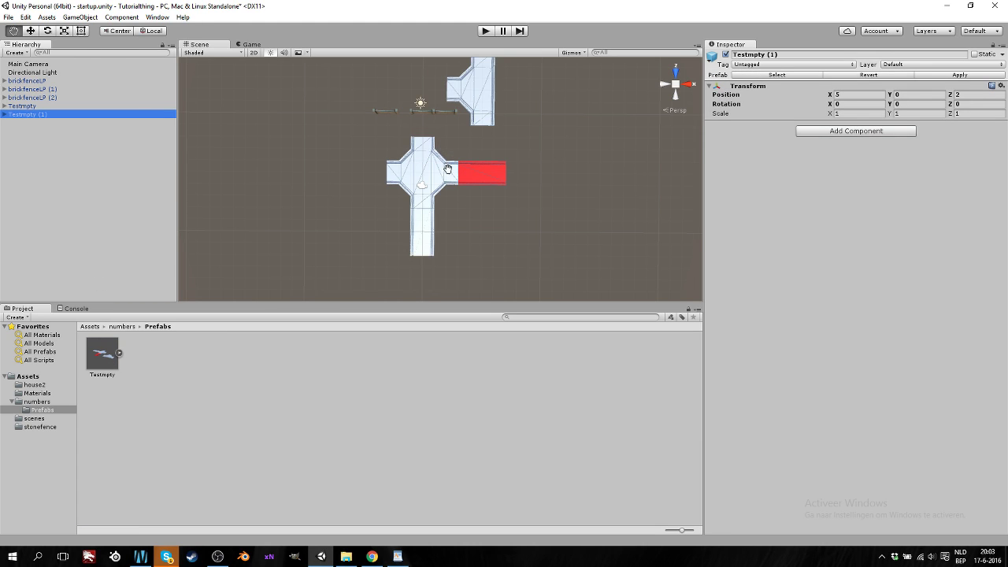
{"action": "left_click", "coordinate": [36, 31]}
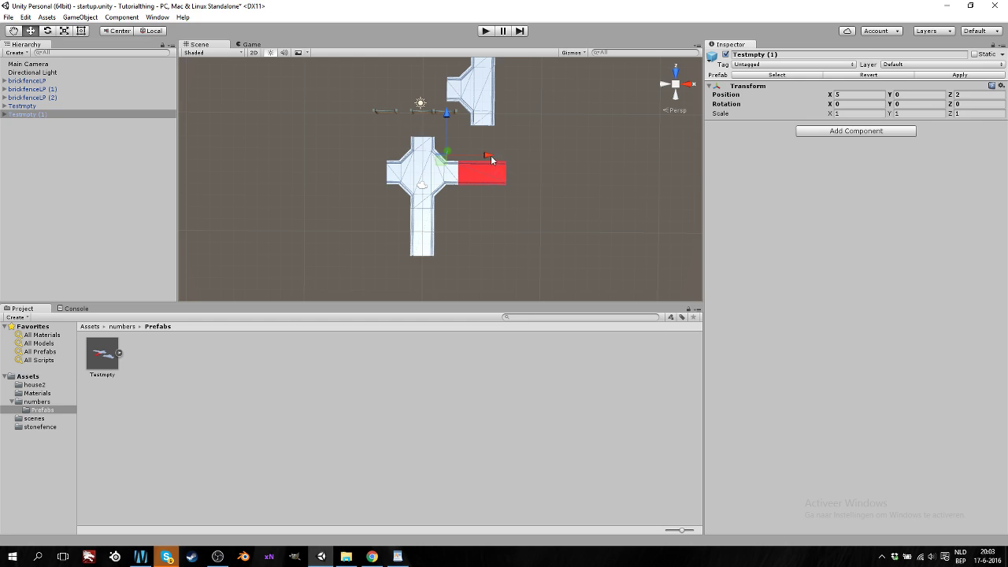
{"action": "left_click_drag", "start_coordinate": [490, 155], "coordinate": [610, 162]}
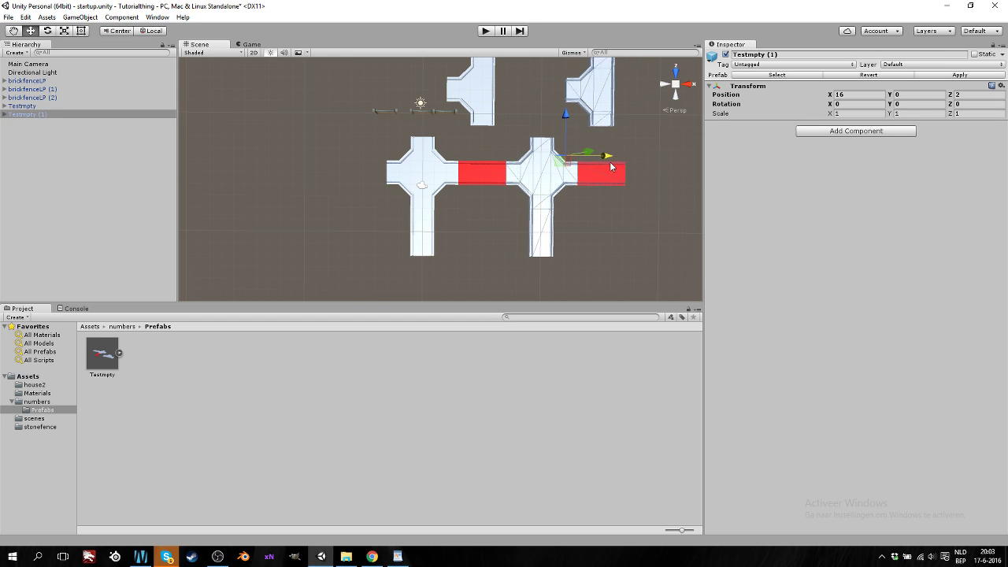
{"action": "middle_click_drag", "start_coordinate": [579, 246], "coordinate": [528, 247]}
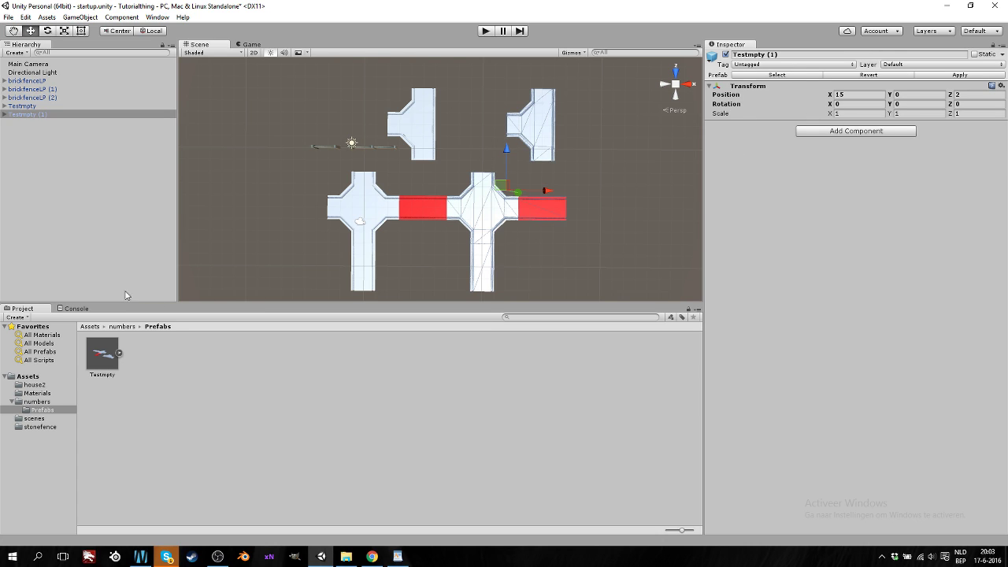
{"action": "left_click", "coordinate": [87, 263]}
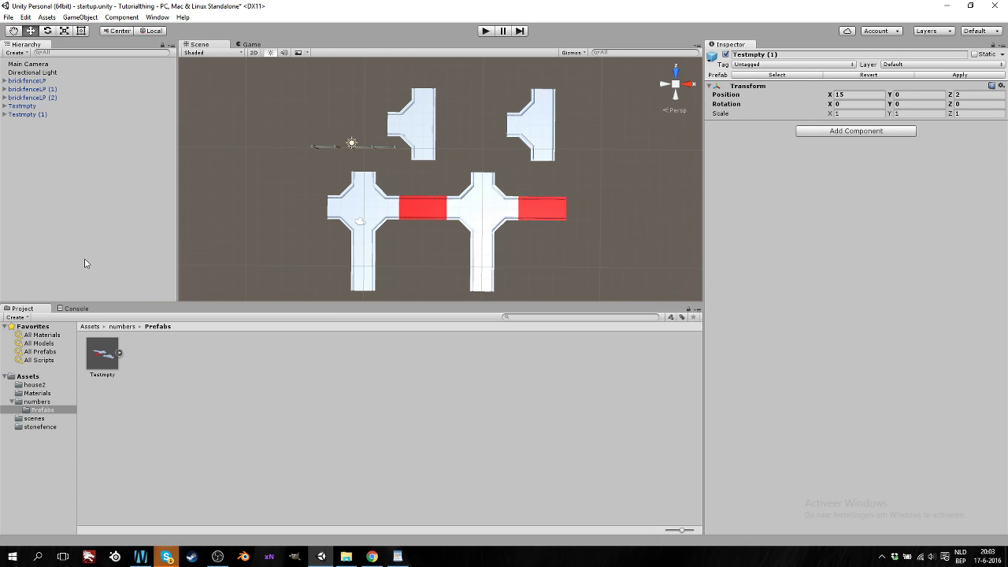
Open the Materials folder and select defaultMat to show its shader settings in the Inspector
{"action": "left_click", "coordinate": [98, 358]}
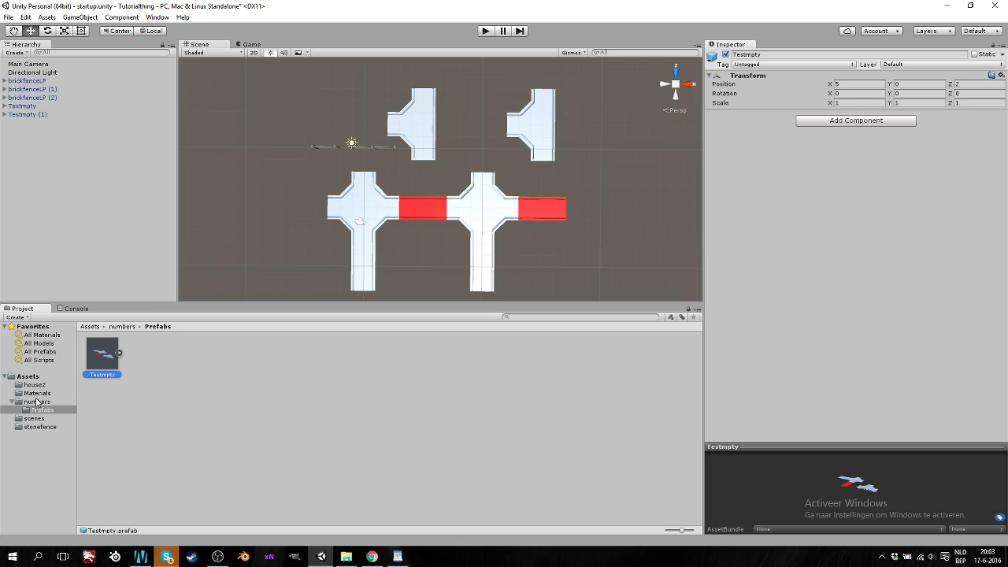
{"action": "left_click", "coordinate": [38, 394]}
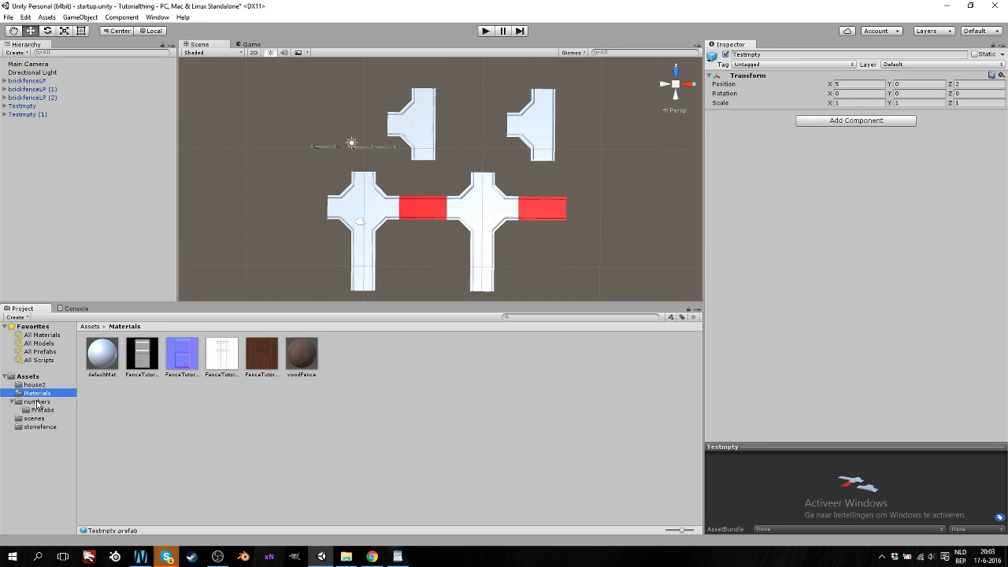
{"action": "left_click", "coordinate": [37, 402]}
{"action": "left_click", "coordinate": [38, 393]}
{"action": "left_click", "coordinate": [102, 356]}
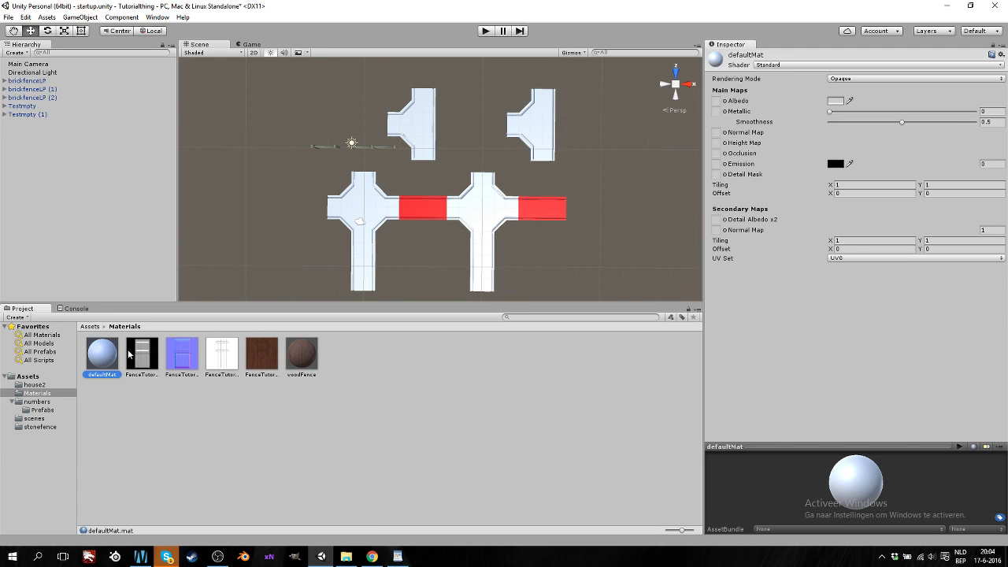
{"action": "right_click", "coordinate": [344, 346]}
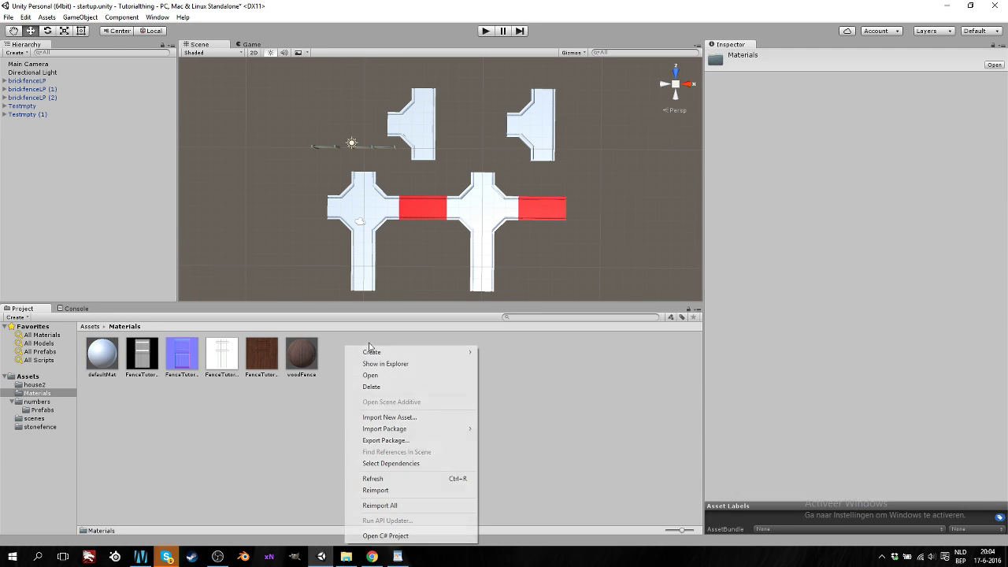
{"action": "left_click", "coordinate": [114, 396]}
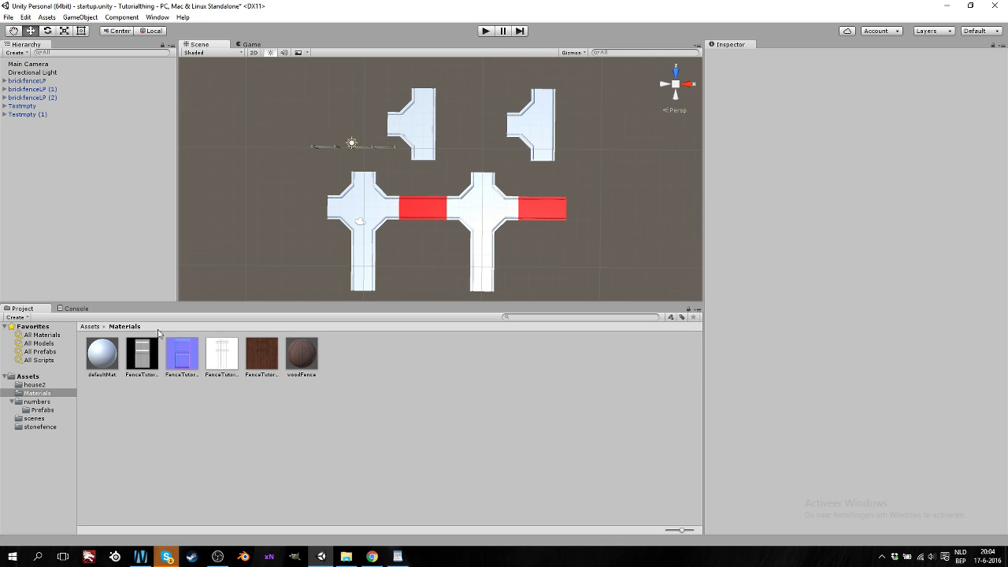
{"action": "left_click", "coordinate": [93, 356]}
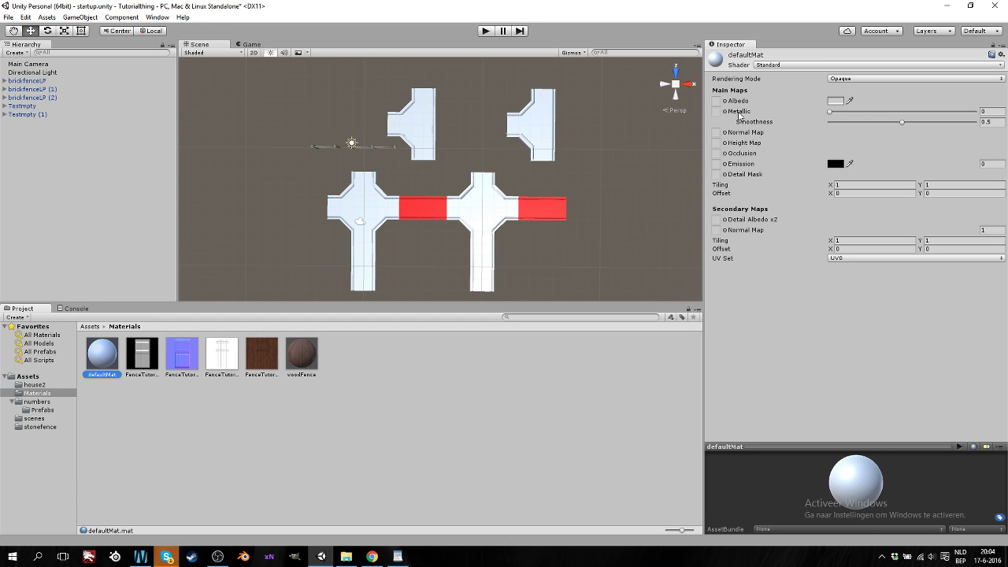
Switch defaultMat to Standard (Specular setup) and lower Smoothness to 0.428
{"action": "left_click", "coordinate": [819, 67]}
{"action": "left_click", "coordinate": [827, 92]}
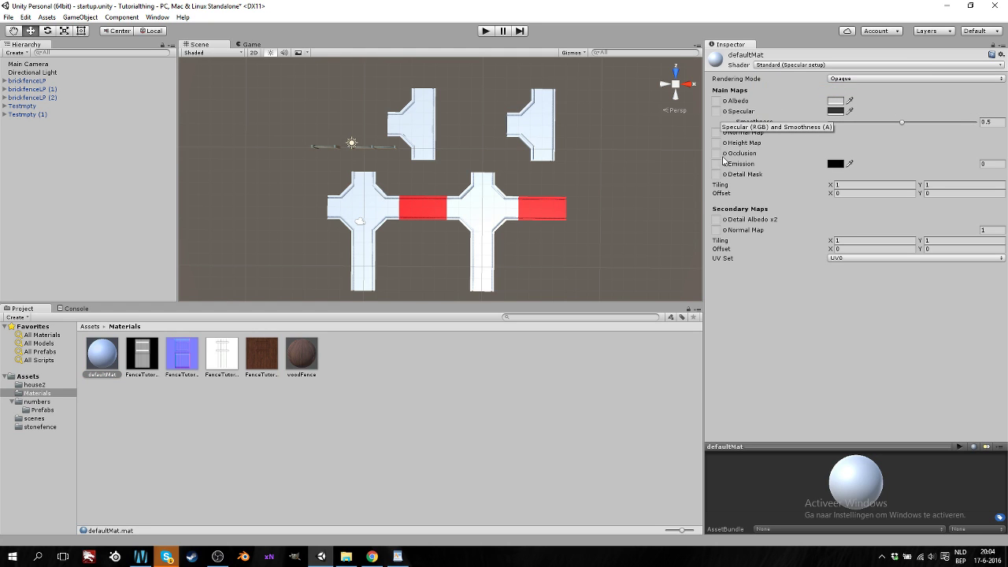
{"action": "middle_click_drag", "start_coordinate": [495, 227], "coordinate": [395, 194]}
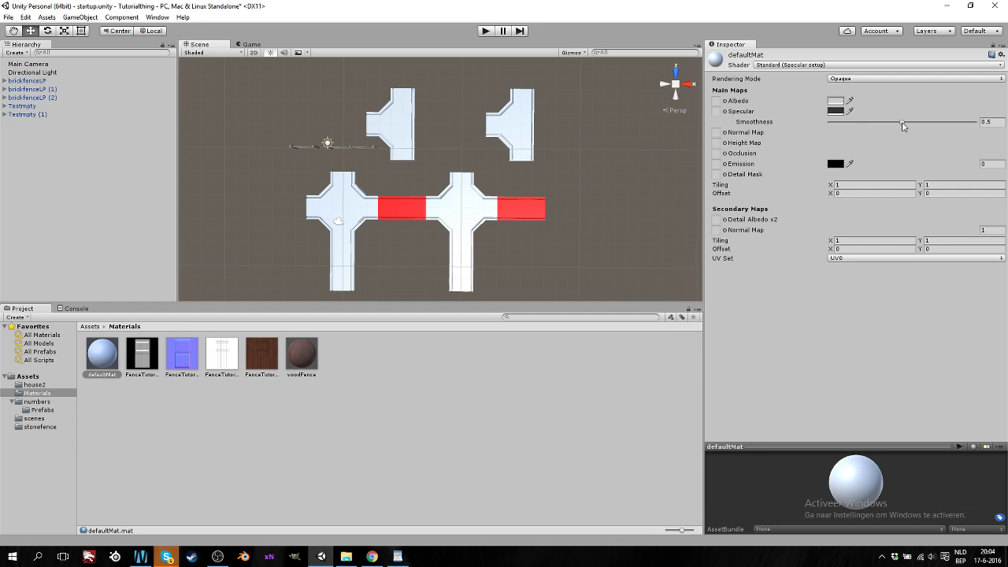
{"action": "left_click_drag", "start_coordinate": [902, 124], "coordinate": [891, 124]}
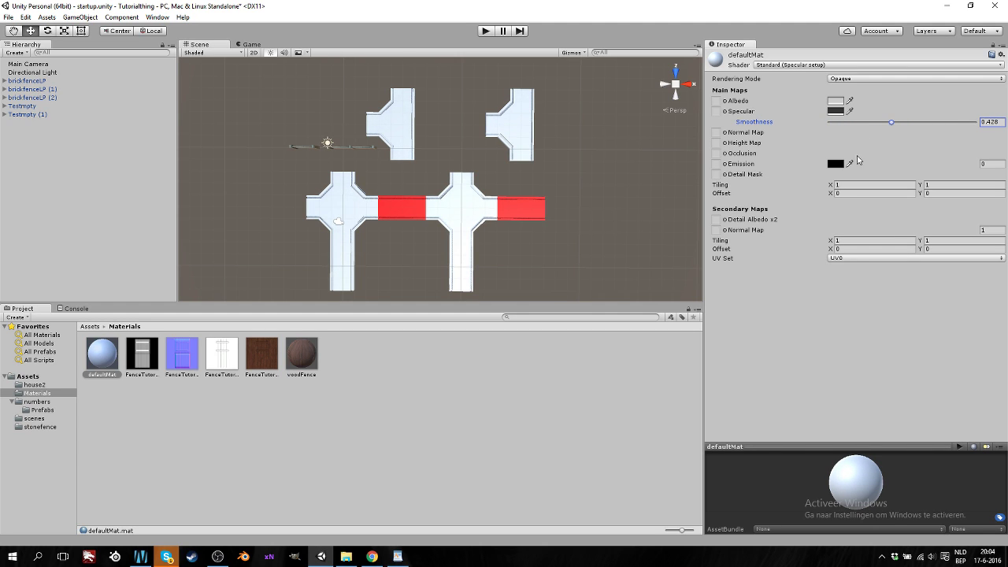
Set defaultMat's specular colour to red and its albedo to bright blue (0016FF)
{"action": "left_click", "coordinate": [835, 111]}
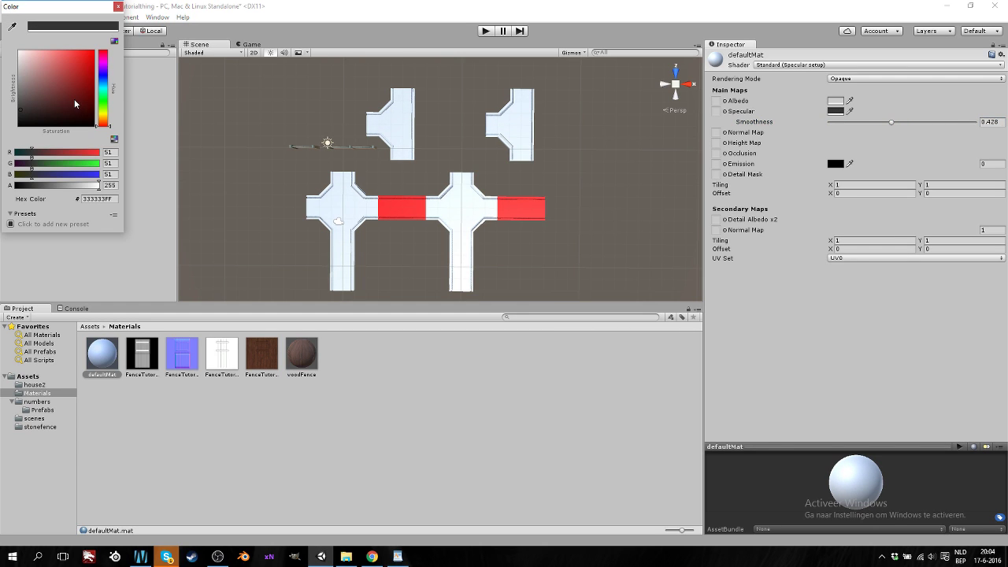
{"action": "left_click_drag", "start_coordinate": [74, 99], "coordinate": [74, 77]}
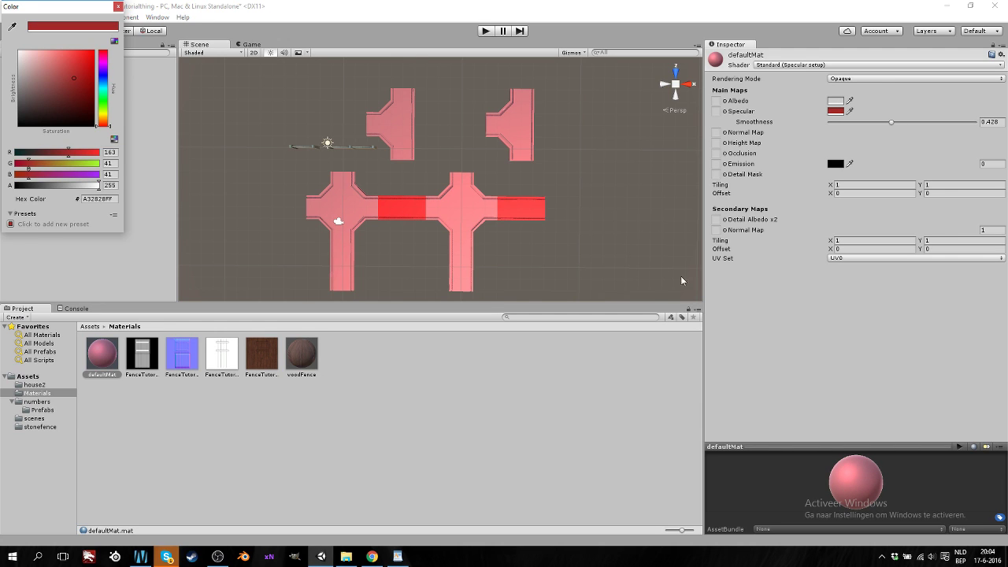
{"action": "left_click", "coordinate": [812, 291]}
{"action": "left_click", "coordinate": [837, 102]}
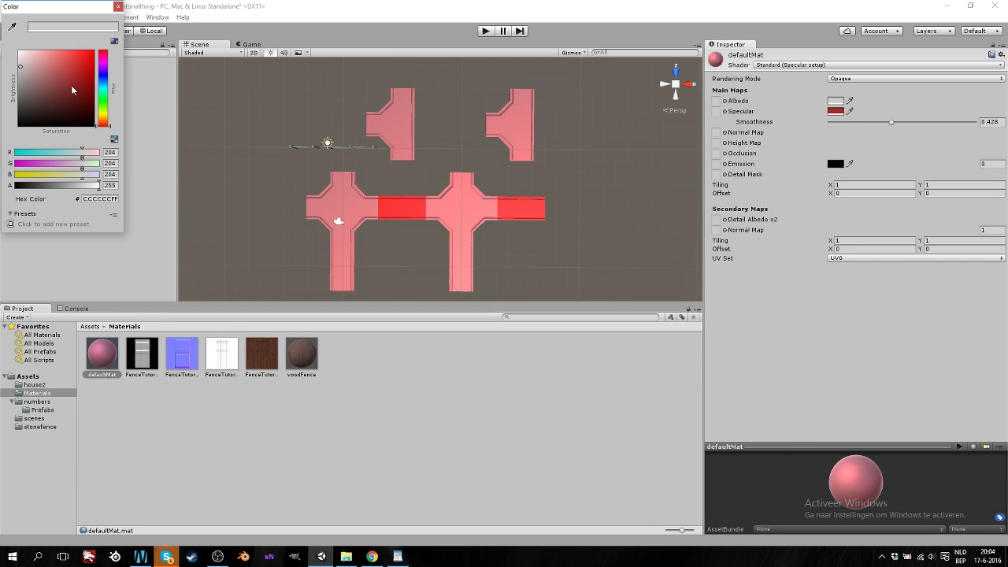
{"action": "mouse_move", "coordinate": [71, 89]}
{"action": "left_mouse_down"}
{"action": "mouse_move", "coordinate": [91, 73]}
{"action": "mouse_move", "coordinate": [51, 70]}
{"action": "mouse_move", "coordinate": [92, 102]}
{"action": "mouse_move", "coordinate": [81, 71]}
{"action": "mouse_move", "coordinate": [101, 45]}
{"action": "left_mouse_up"}
{"action": "left_click", "coordinate": [103, 81]}
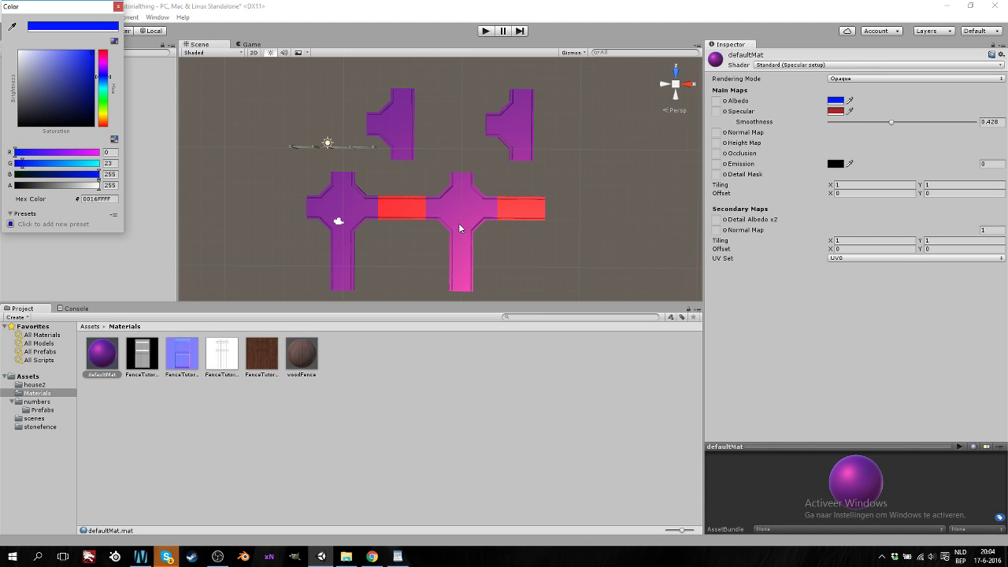
{"action": "left_click", "coordinate": [328, 150]}
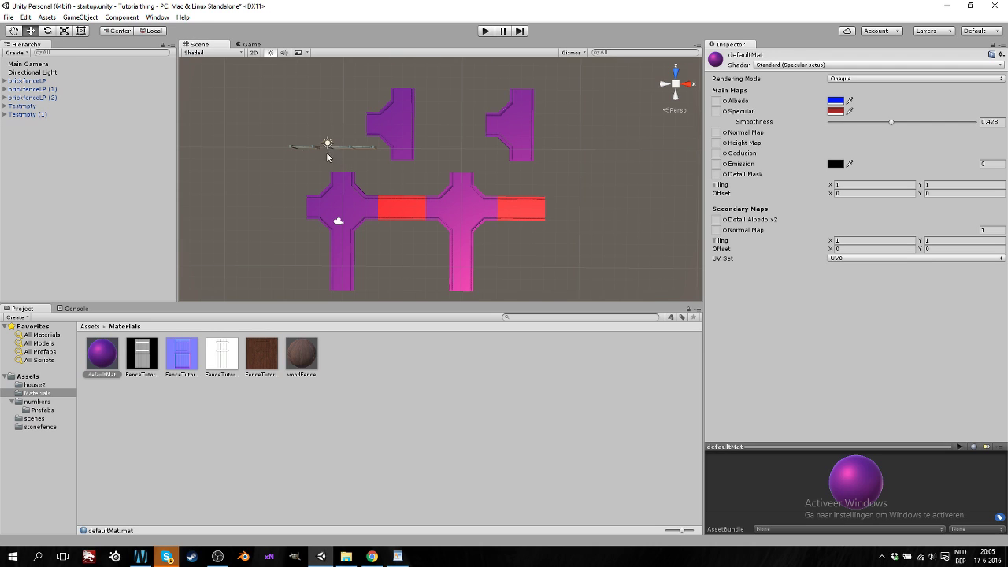
{"action": "left_click", "coordinate": [47, 31]}
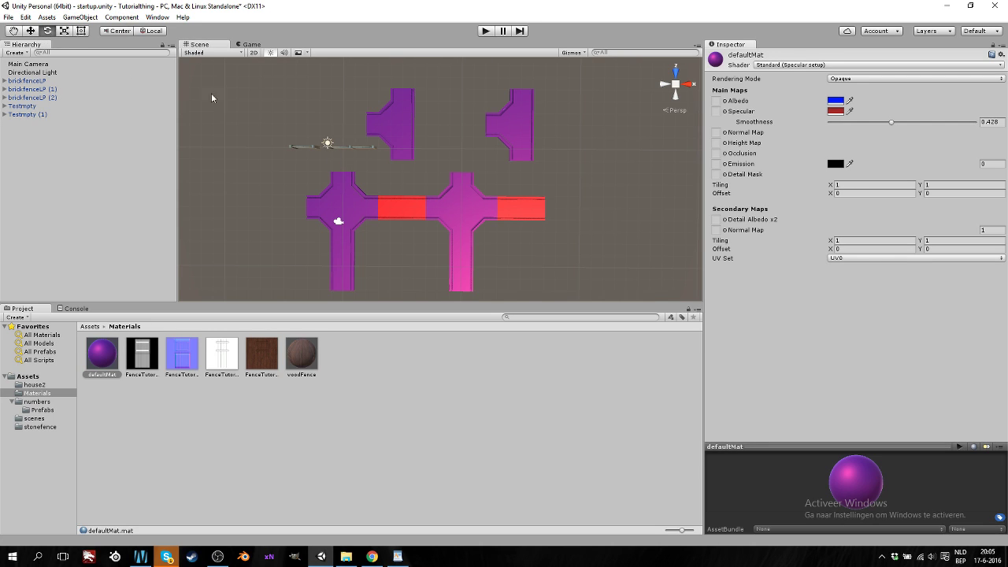
{"action": "left_click", "coordinate": [328, 146]}
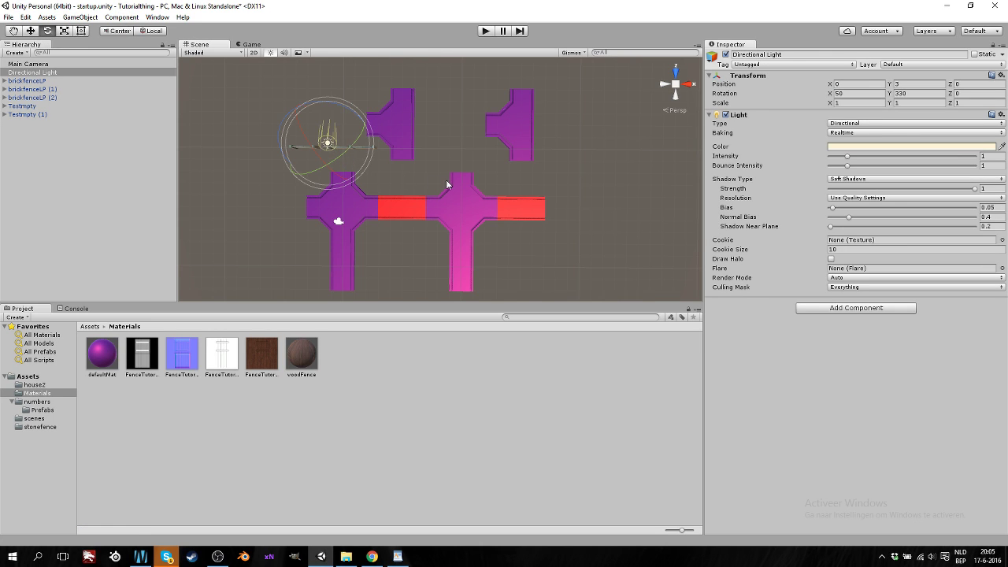
Rotate the Directional Light to about X 54, Y 330, Z 360 and reselect defaultMat
{"action": "left_click_drag", "start_coordinate": [323, 155], "coordinate": [177, 316]}
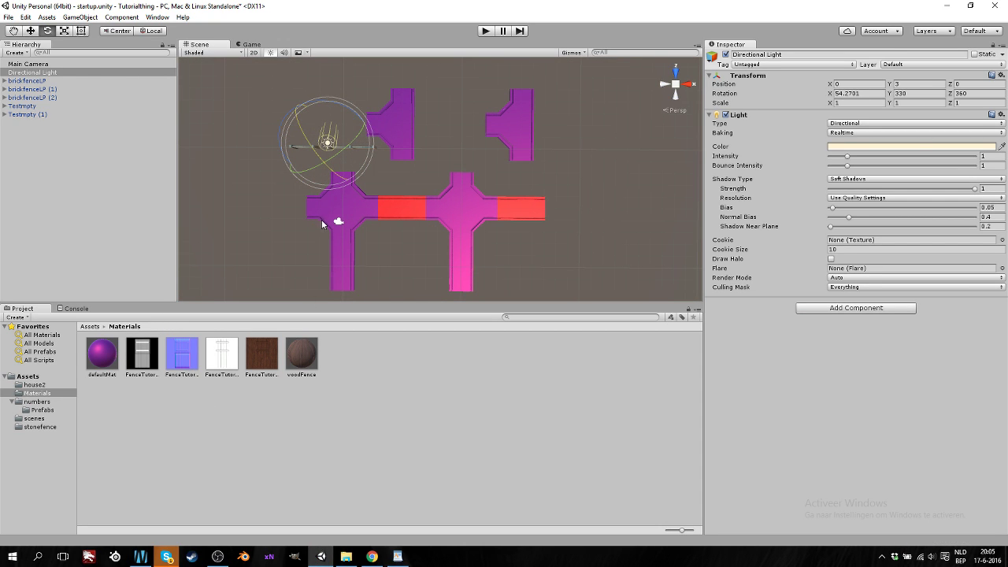
{"action": "left_click", "coordinate": [100, 355]}
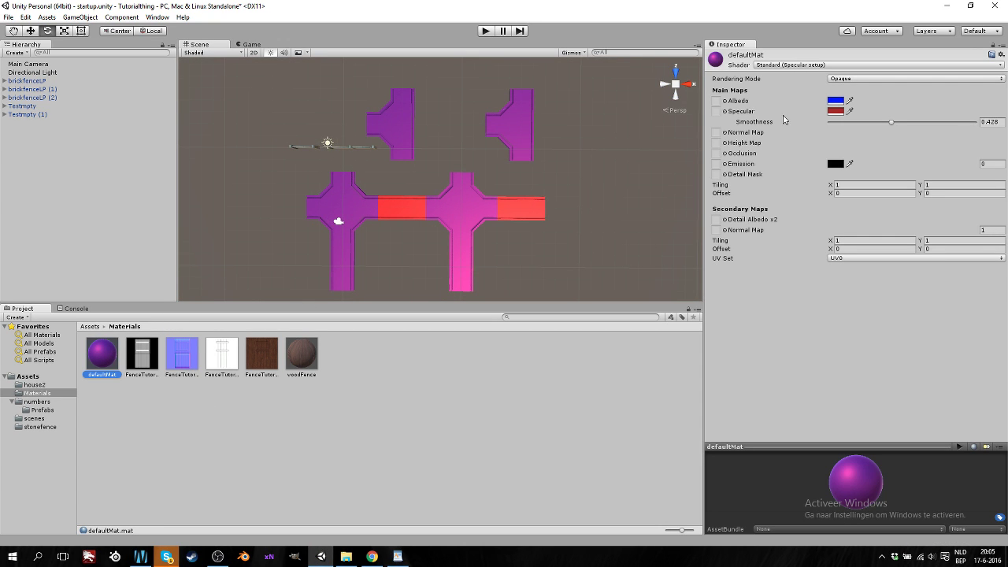
Change defaultMat's specular colour to dark grey 3A3A3A so the roads show plain blue
{"action": "left_click", "coordinate": [836, 110]}
{"action": "left_click", "coordinate": [19, 108]}
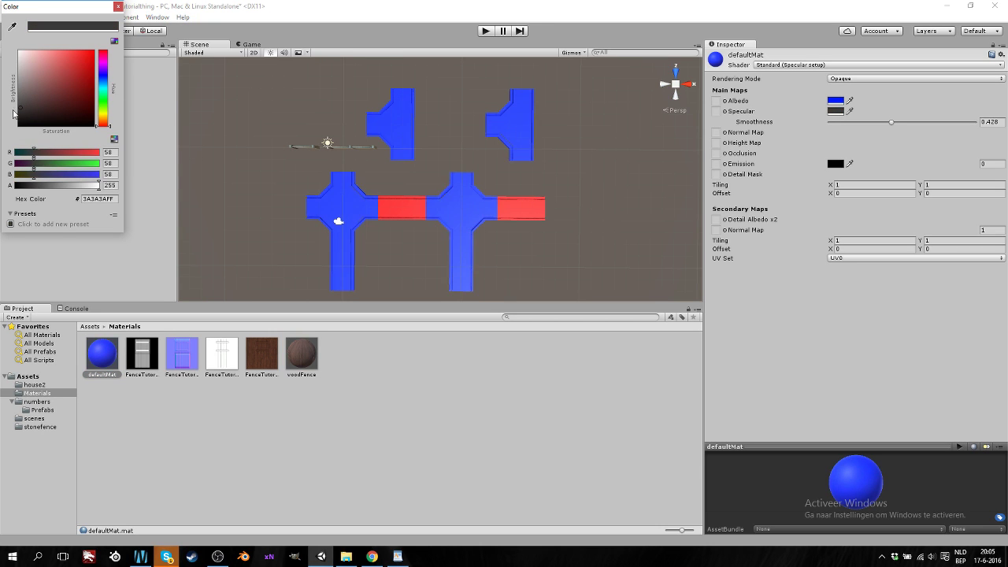
{"action": "left_click", "coordinate": [791, 318]}
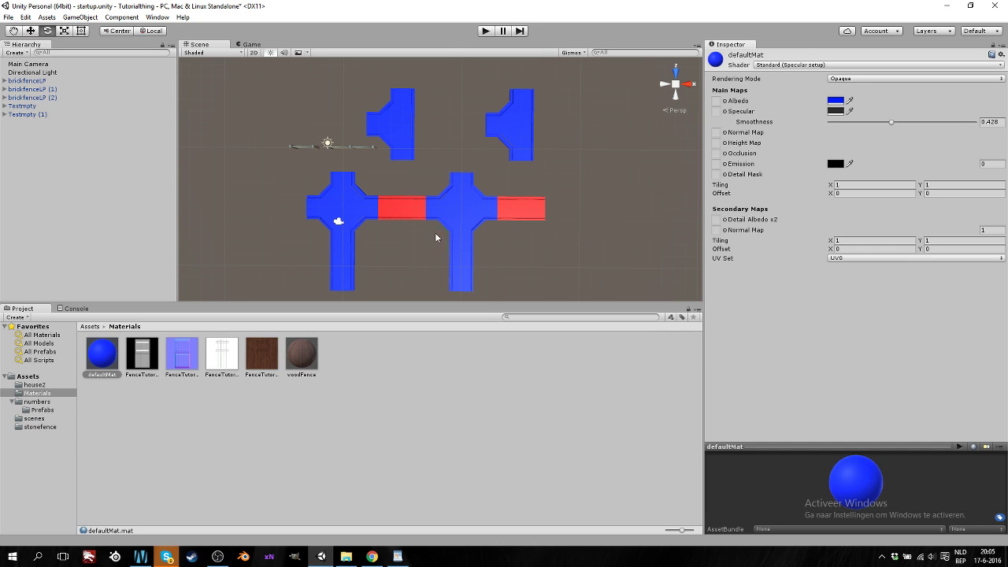
{"action": "left_click_drag", "start_coordinate": [435, 238], "coordinate": [371, 179], "text": "alt"}
Select the brick fence brickfenceLP (2) and frame the Scene view closely around it
{"action": "left_click", "coordinate": [362, 159]}
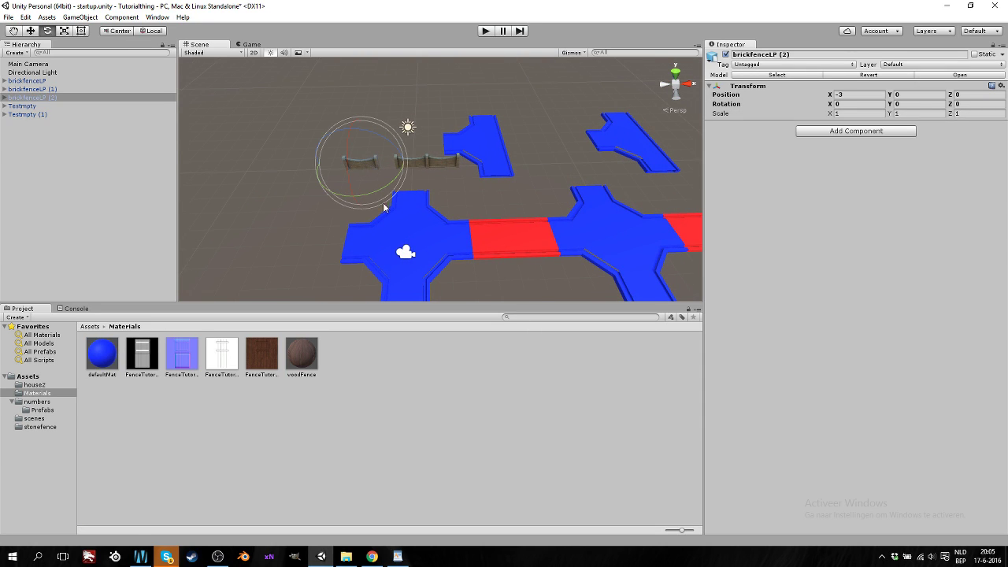
{"action": "left_click", "coordinate": [31, 31]}
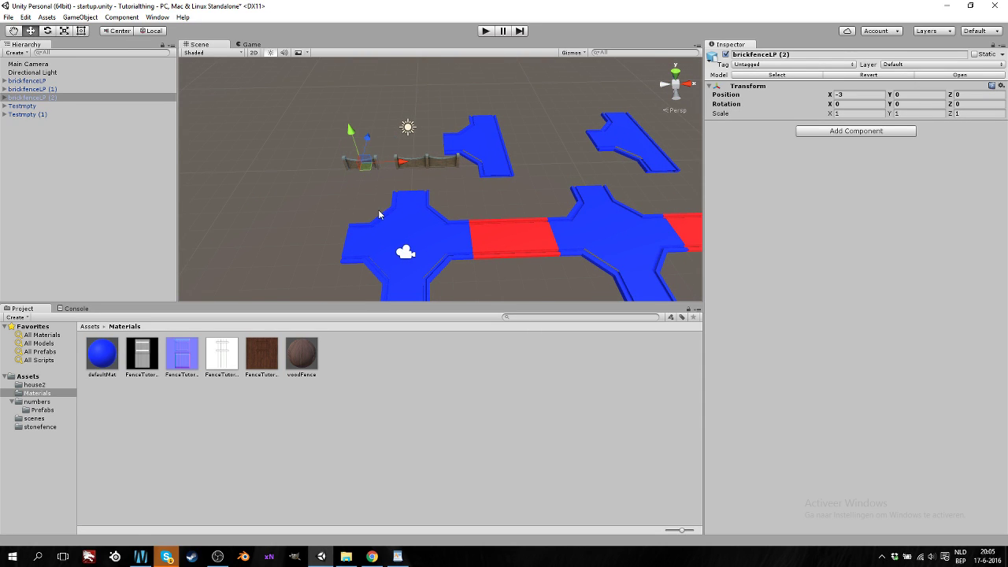
{"action": "key", "text": "f"}
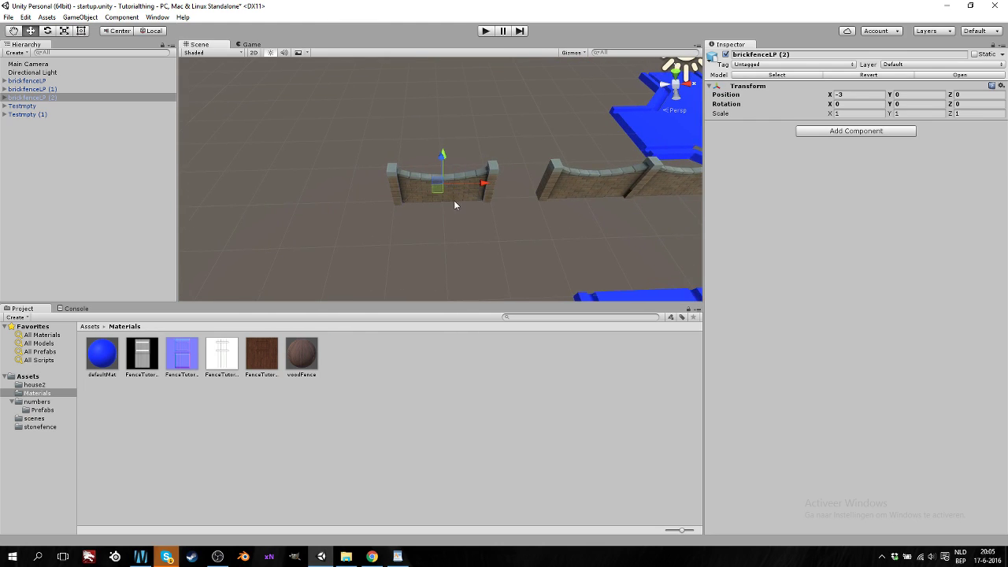
{"action": "left_click_drag", "start_coordinate": [454, 200], "coordinate": [483, 230], "text": "alt"}
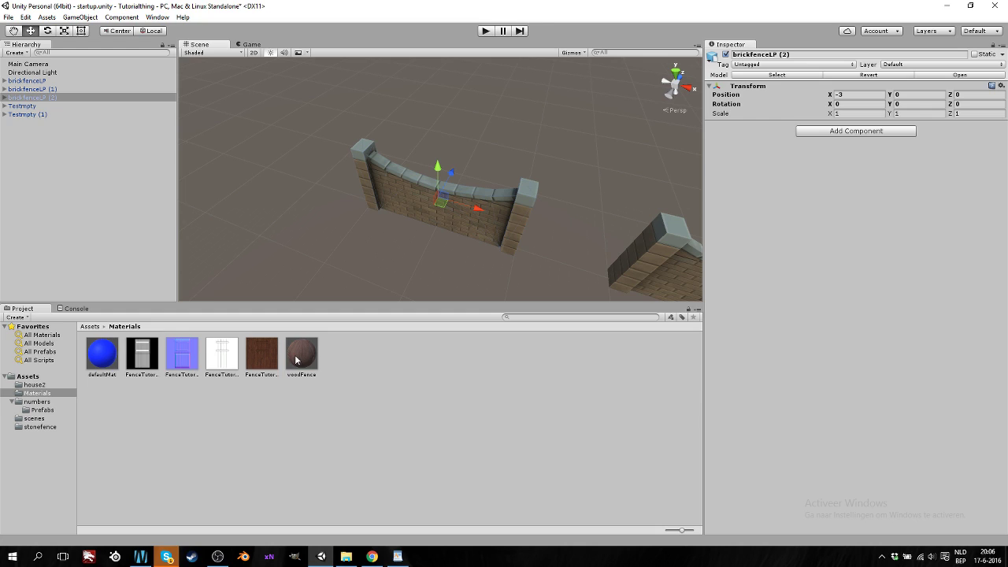
Browse the numbers and house2 folders, then return to the top-level Assets folder
{"action": "left_click", "coordinate": [43, 404]}
{"action": "left_click", "coordinate": [35, 384]}
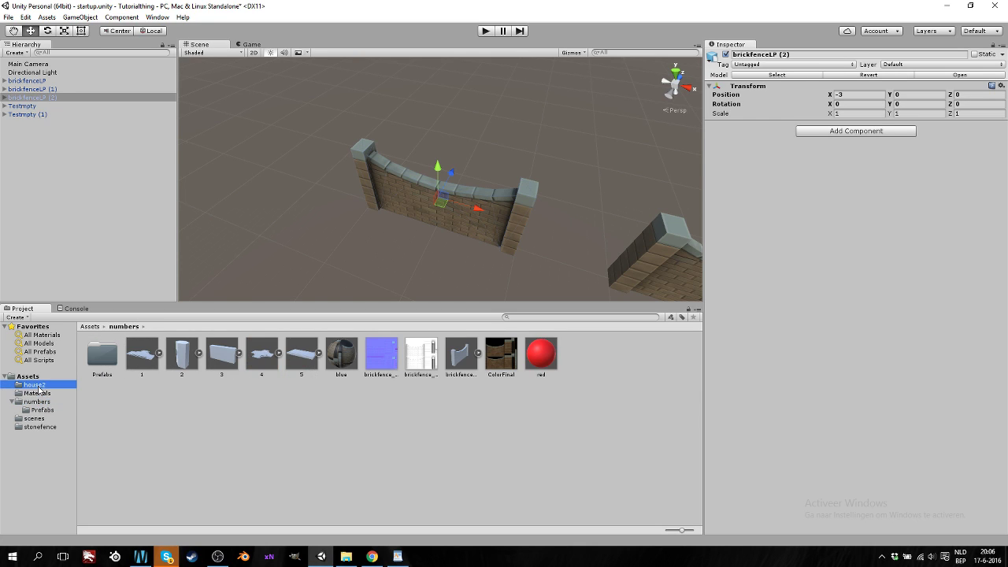
{"action": "left_click", "coordinate": [29, 376]}
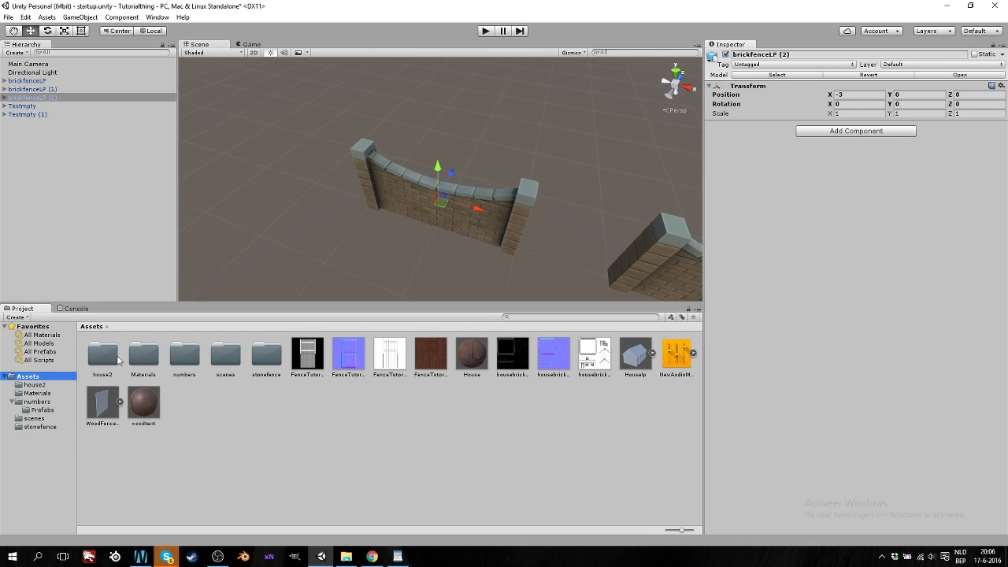
Open the stonefence folder and inspect its New Material's properties
{"action": "double_click", "coordinate": [256, 359]}
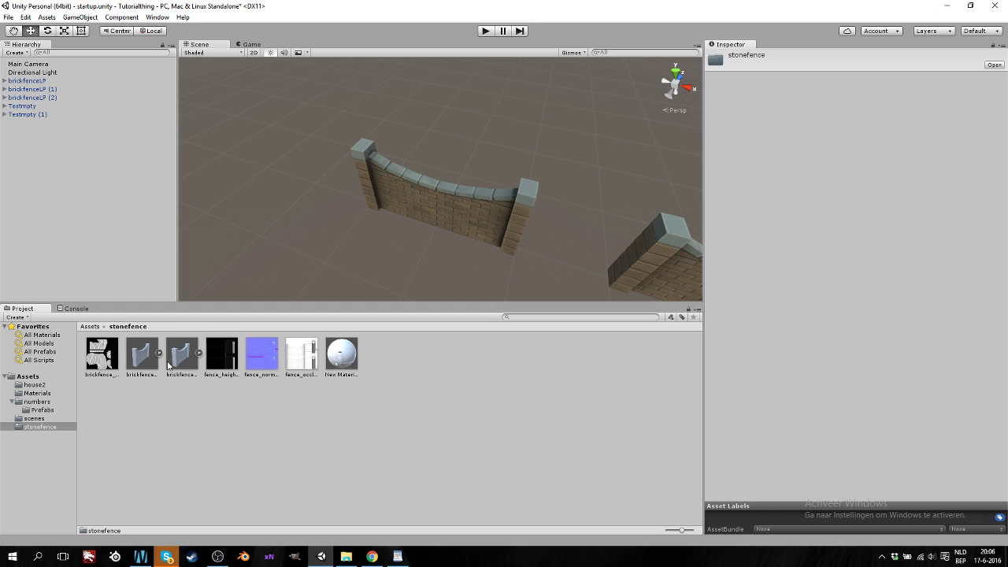
{"action": "left_click", "coordinate": [348, 359]}
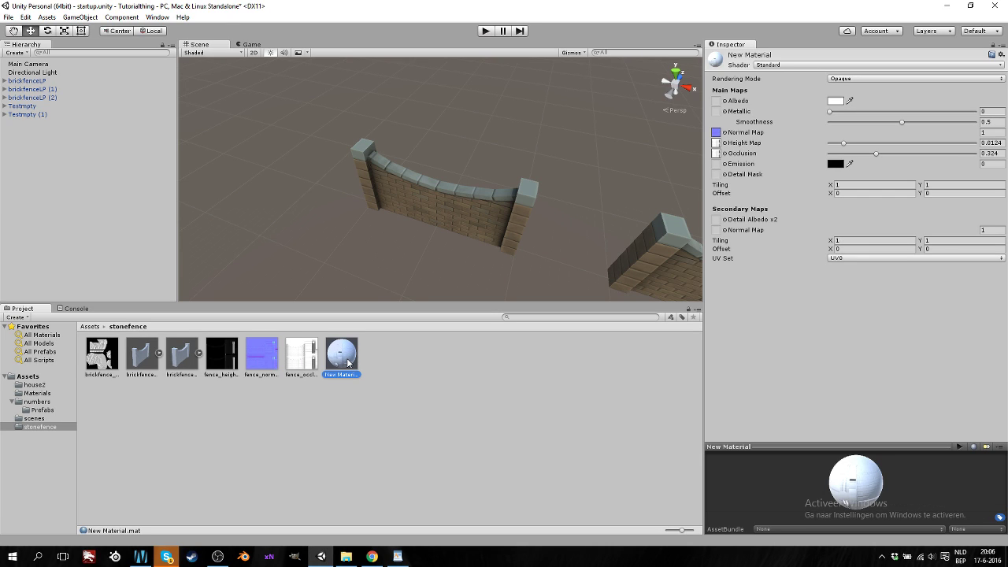
{"action": "left_click", "coordinate": [36, 418]}
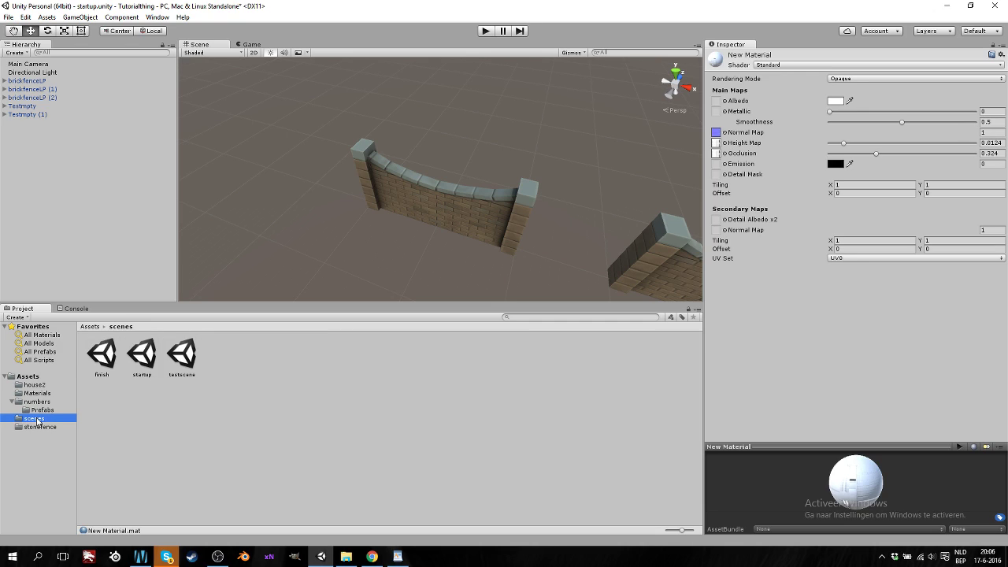
Select the blue material in the numbers folder and apply it to the brick wall
{"action": "left_click", "coordinate": [41, 409]}
{"action": "left_click", "coordinate": [45, 401]}
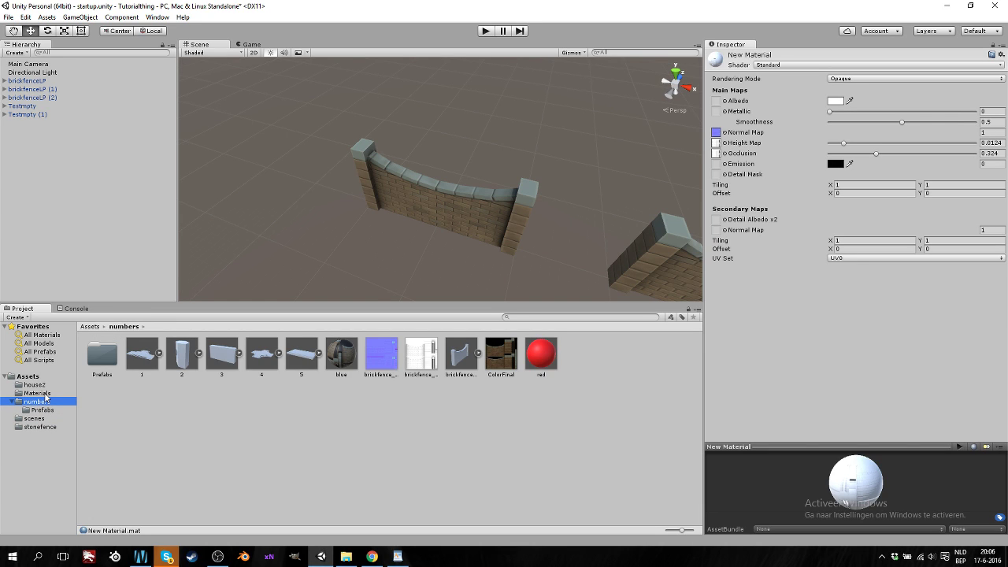
{"action": "left_click", "coordinate": [343, 361]}
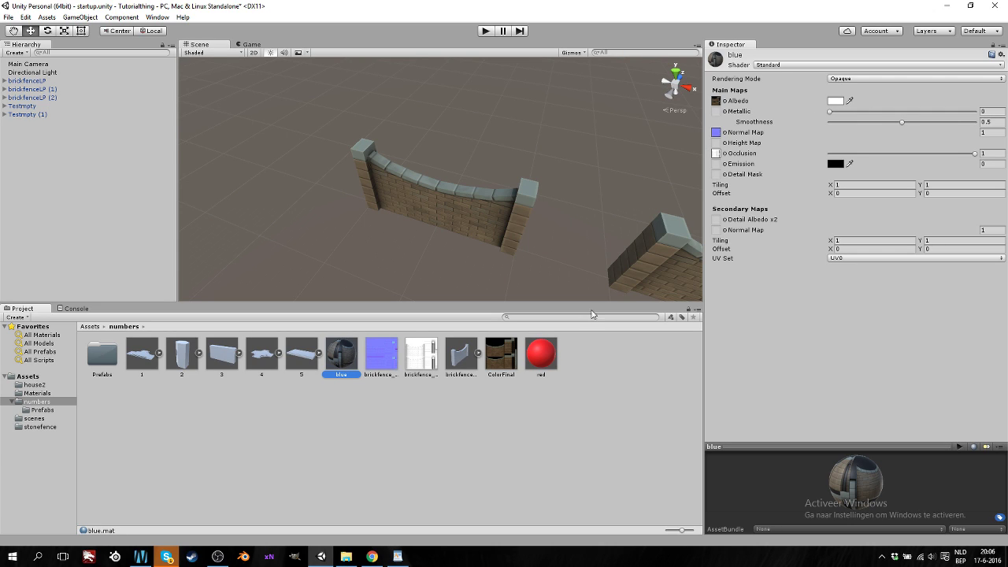
{"action": "left_click_drag", "start_coordinate": [410, 297], "coordinate": [465, 218]}
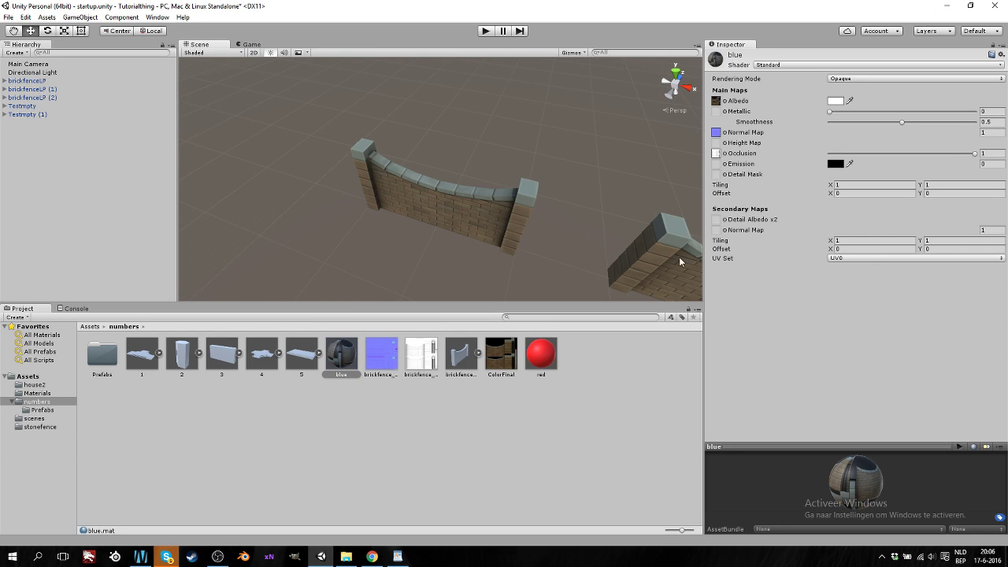
Make the brickfence texture the blue material's emission map with light blue HDR colour 6A95FF
{"action": "left_click_drag", "start_coordinate": [554, 336], "coordinate": [718, 168]}
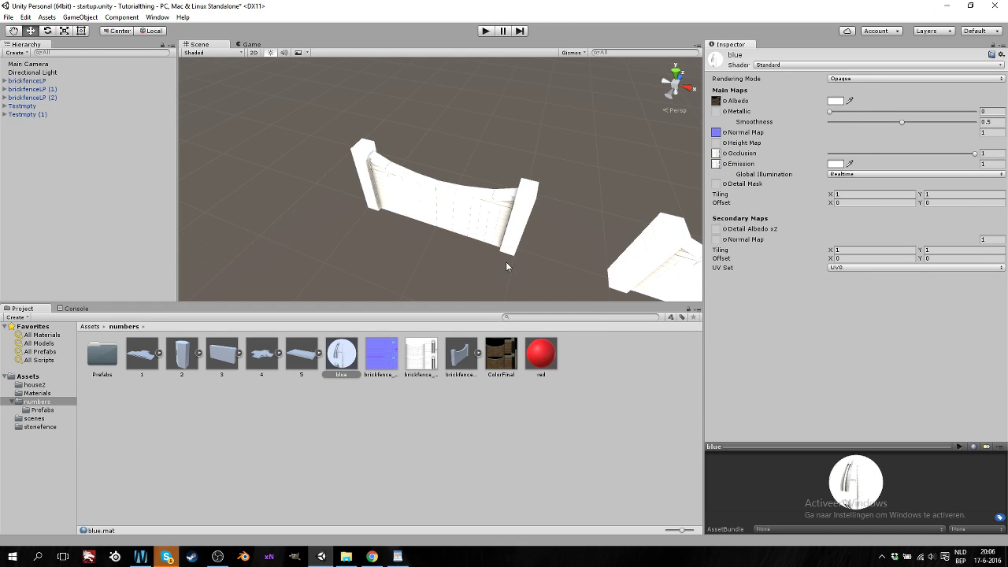
{"action": "middle_click_drag", "start_coordinate": [506, 261], "coordinate": [491, 259]}
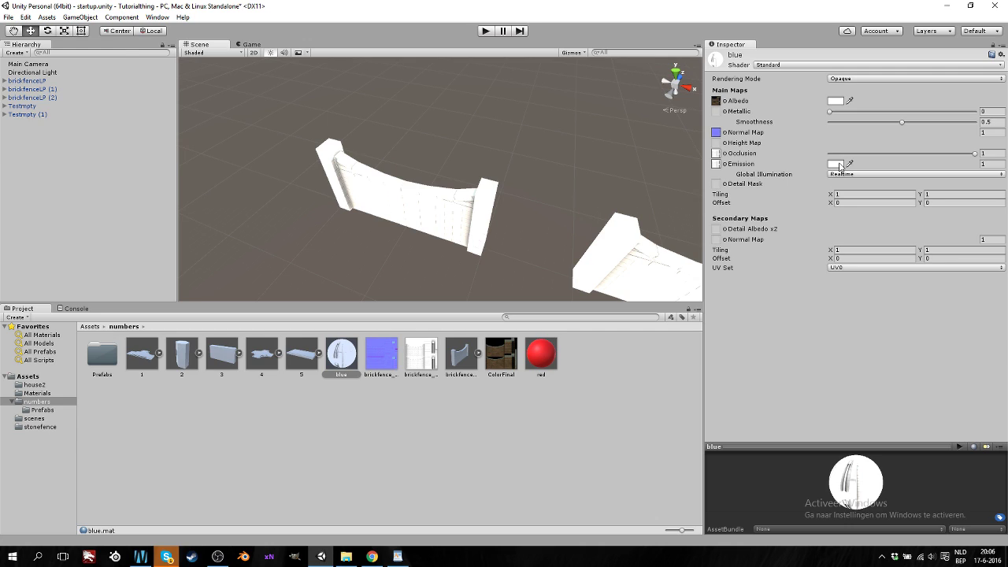
{"action": "left_click", "coordinate": [839, 165]}
{"action": "left_click_drag", "start_coordinate": [23, 91], "coordinate": [7, 63]}
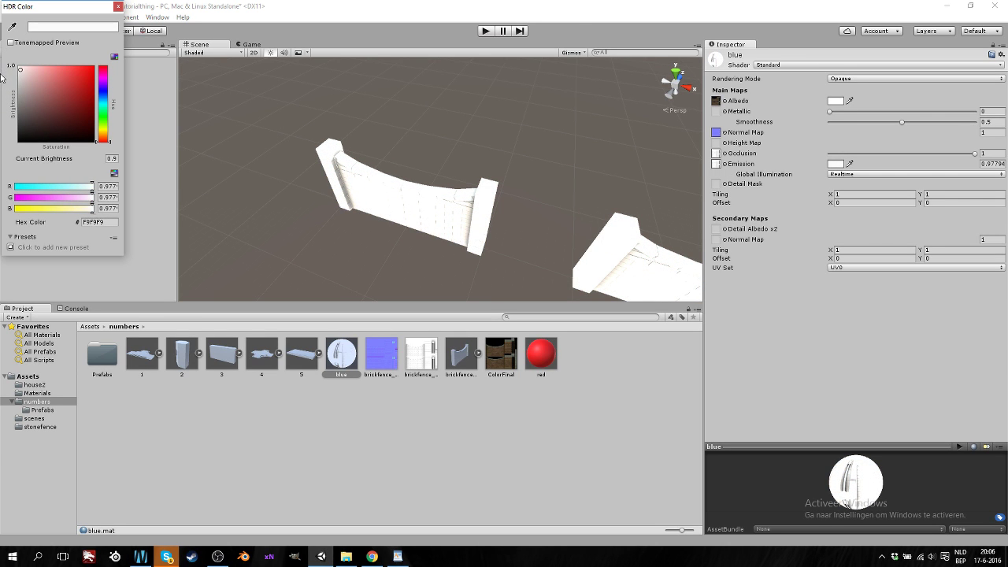
{"action": "left_click_drag", "start_coordinate": [5, 74], "coordinate": [6, 90]}
{"action": "scroll", "coordinate": [325, 177], "scroll_direction": "up", "scroll_amount": 3}
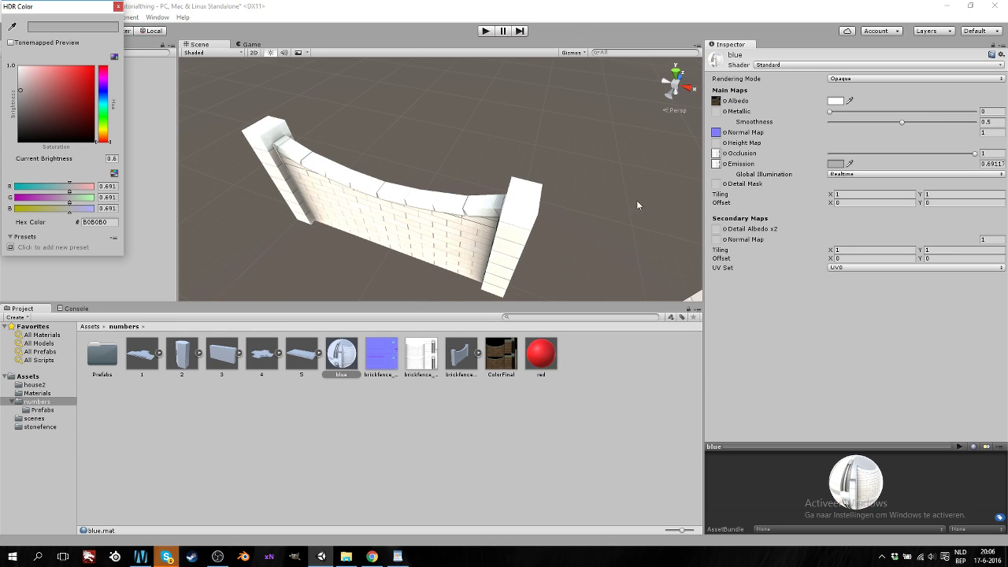
{"action": "mouse_move", "coordinate": [33, 83]}
{"action": "left_mouse_down"}
{"action": "mouse_move", "coordinate": [118, 66]}
{"action": "mouse_move", "coordinate": [124, 166]}
{"action": "mouse_move", "coordinate": [119, 71]}
{"action": "mouse_move", "coordinate": [85, 58]}
{"action": "mouse_move", "coordinate": [30, 64]}
{"action": "mouse_move", "coordinate": [61, 69]}
{"action": "left_mouse_up"}
{"action": "left_click", "coordinate": [102, 96]}
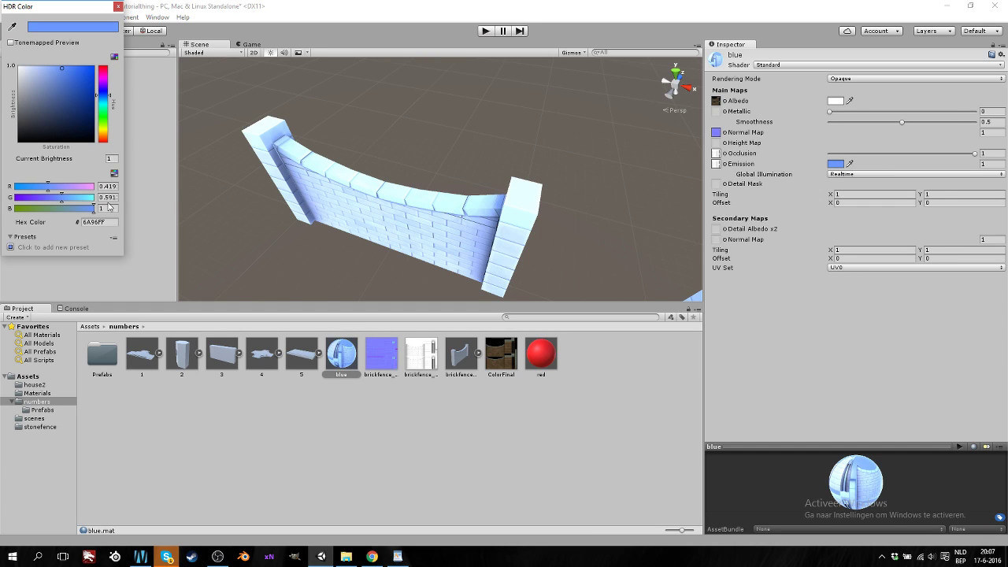
{"action": "left_click", "coordinate": [837, 174]}
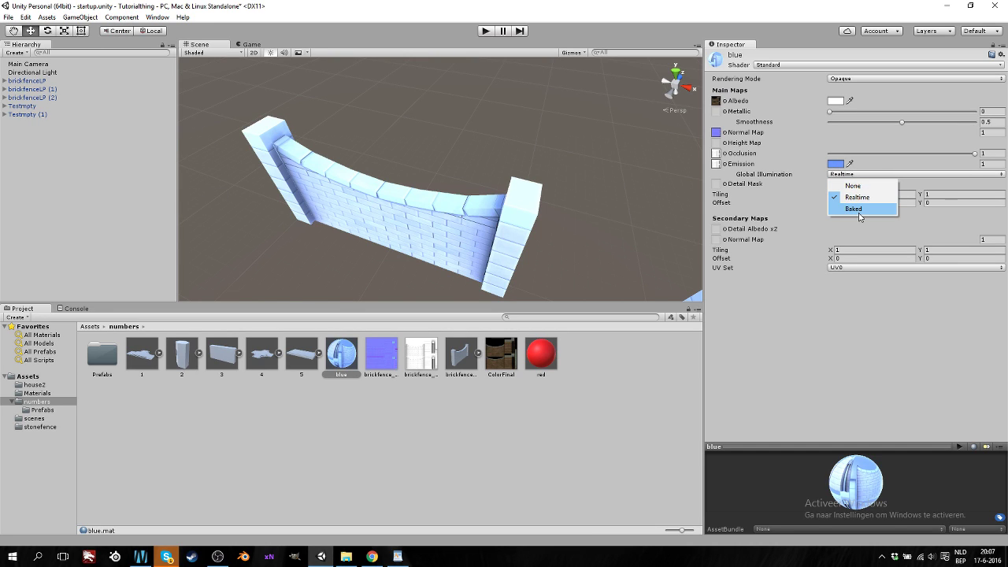
{"action": "left_click", "coordinate": [860, 213]}
{"action": "left_click", "coordinate": [854, 174]}
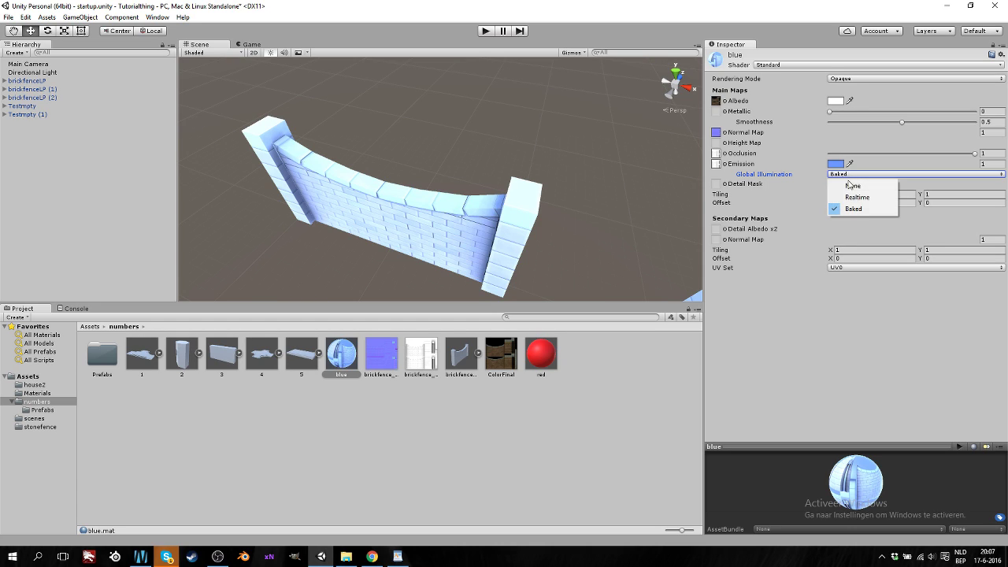
{"action": "left_click", "coordinate": [850, 197]}
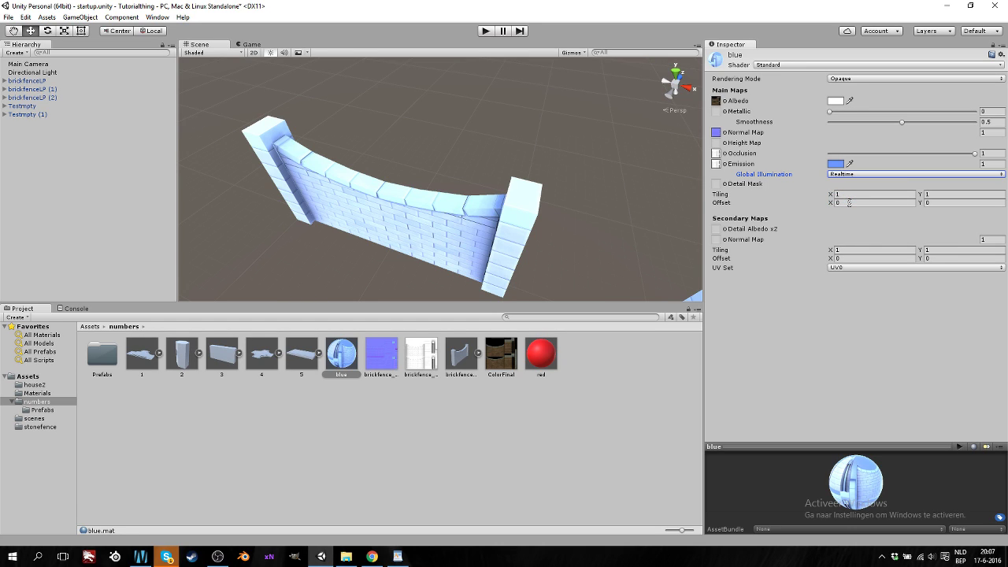
{"action": "scroll", "coordinate": [393, 222], "scroll_direction": "down", "scroll_amount": 6}
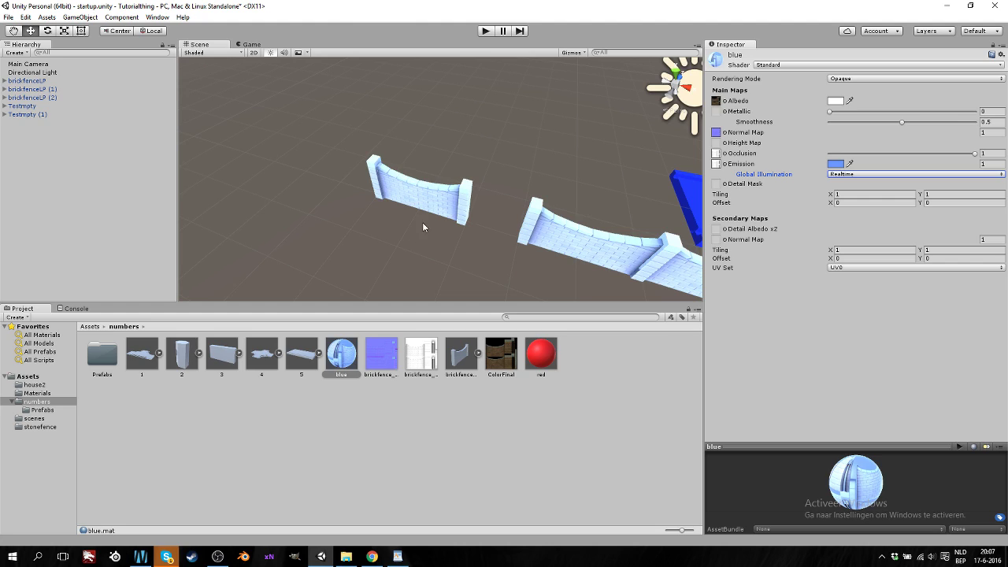
{"action": "scroll", "coordinate": [435, 224], "scroll_direction": "up", "scroll_amount": 5}
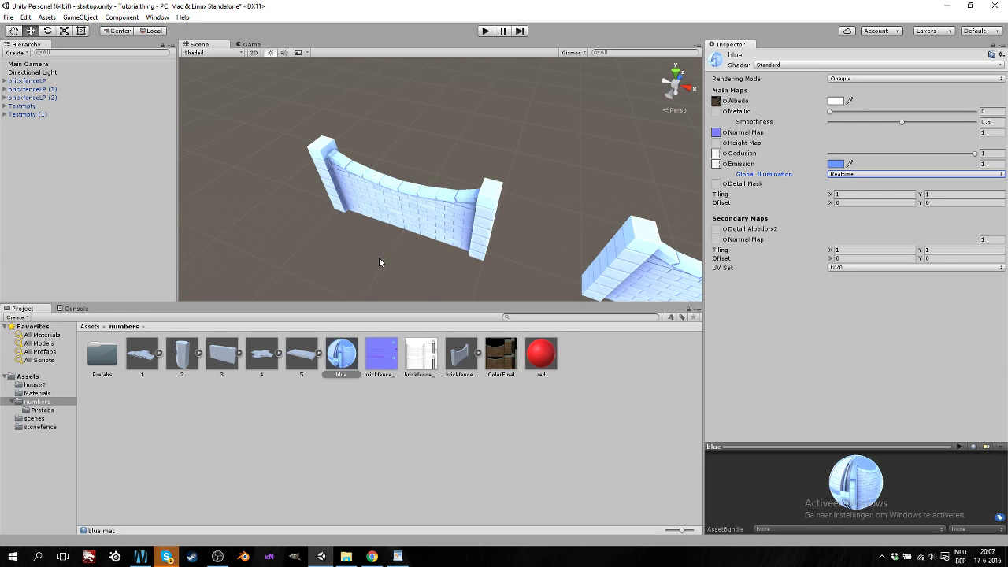
Set the blue material's emission texture to None and its HDR emission colour to black
{"action": "left_click", "coordinate": [725, 164]}
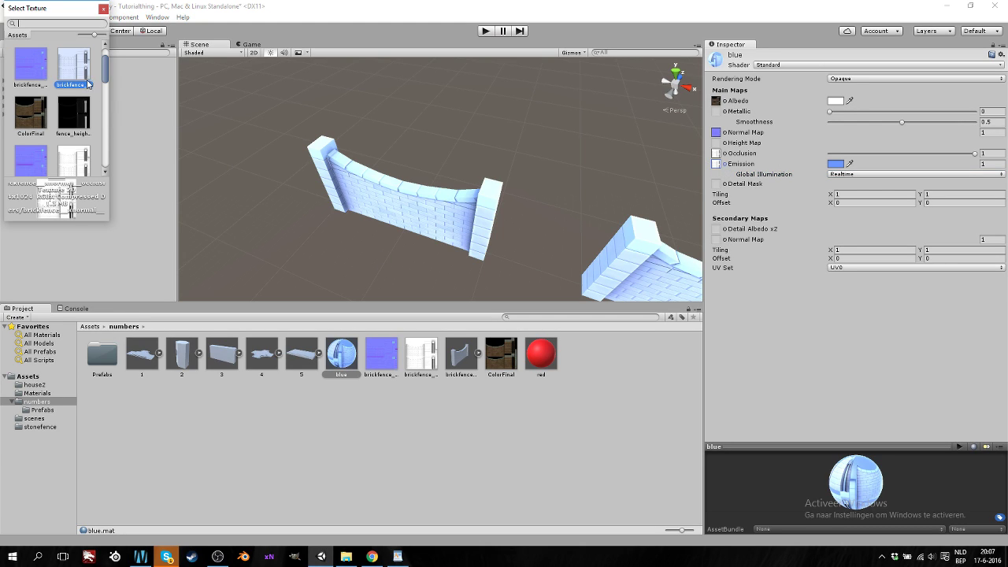
{"action": "scroll", "coordinate": [88, 86], "scroll_direction": "up", "scroll_amount": 2}
{"action": "left_click", "coordinate": [32, 67]}
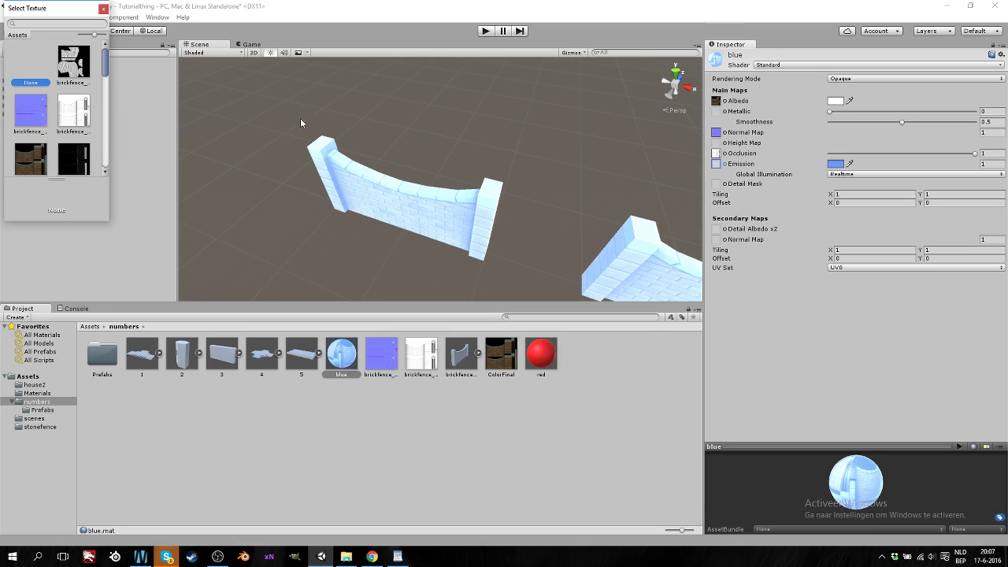
{"action": "left_click", "coordinate": [832, 164]}
{"action": "left_click", "coordinate": [20, 68]}
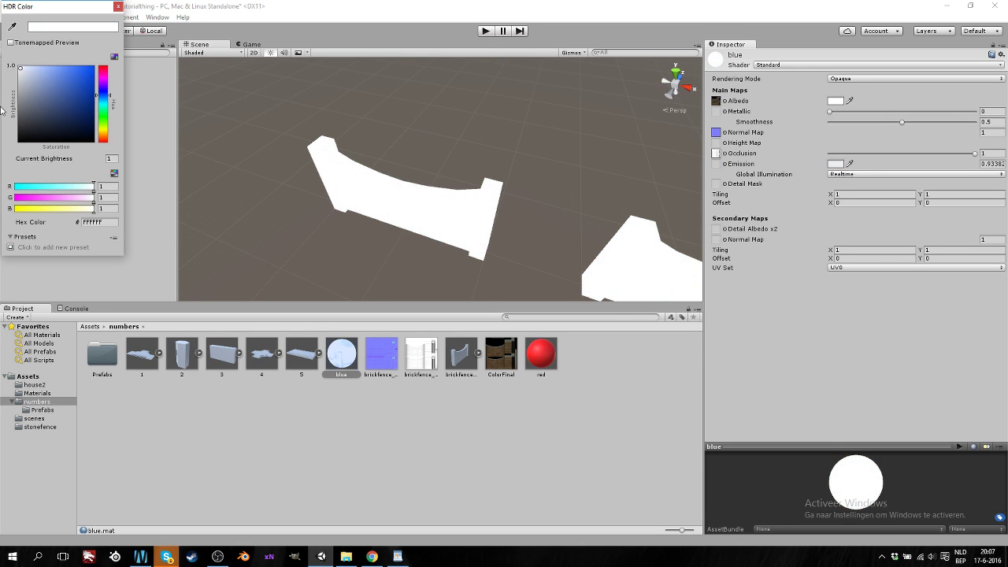
{"action": "left_click", "coordinate": [18, 140]}
{"action": "left_click", "coordinate": [778, 322]}
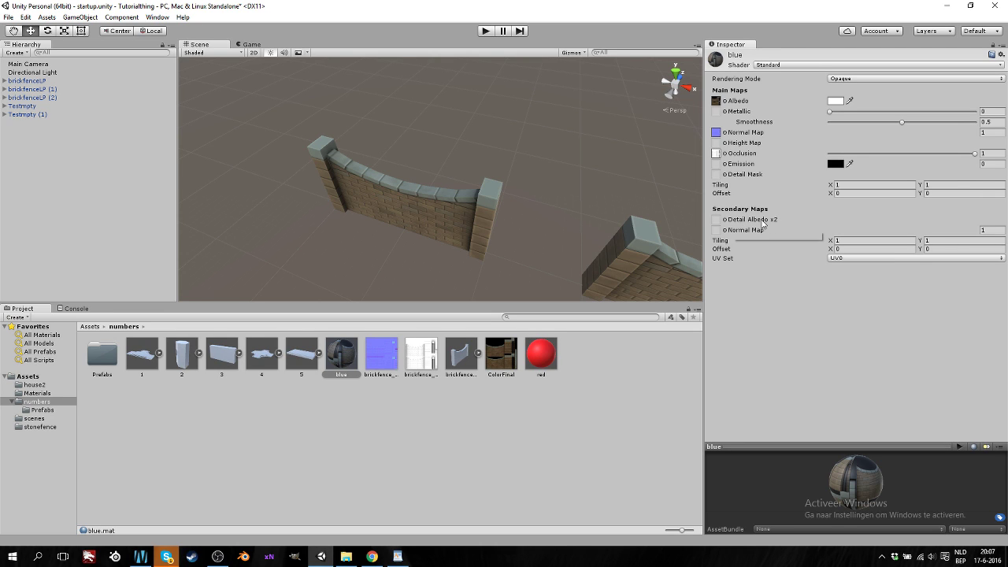
{"action": "scroll", "coordinate": [429, 227], "scroll_direction": "up", "scroll_amount": 5}
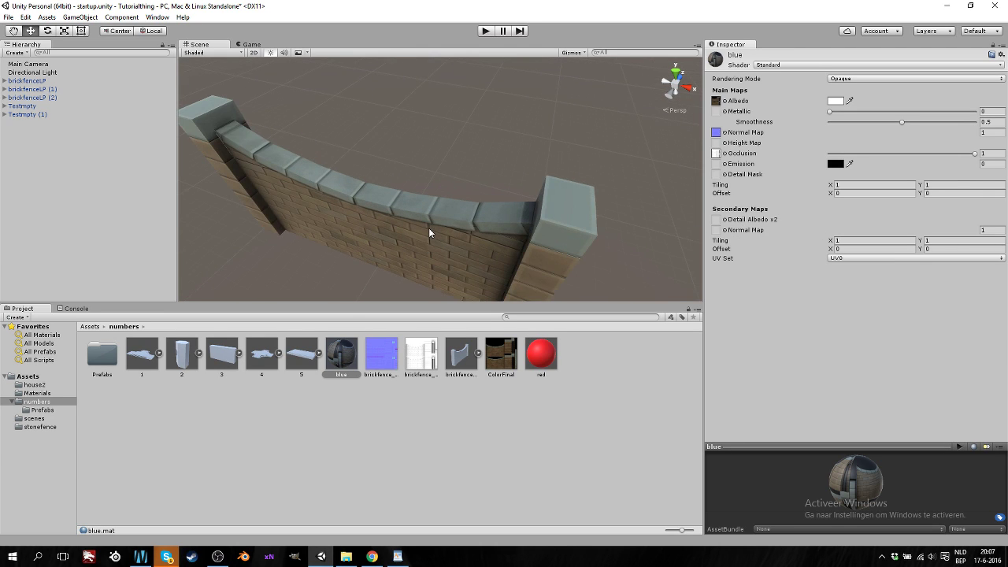
{"action": "right_click_drag", "start_coordinate": [429, 227], "coordinate": [508, 189]}
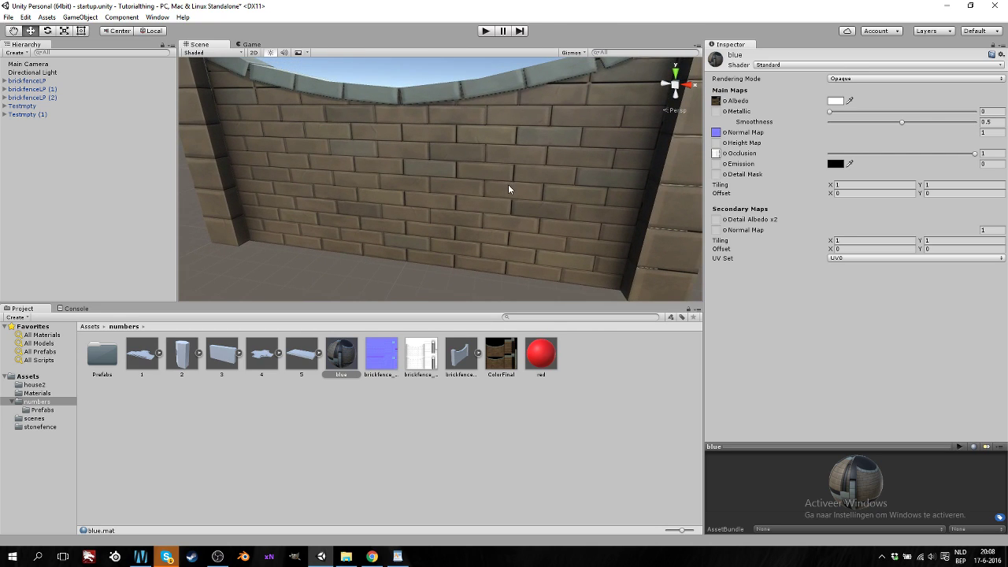
{"action": "scroll", "coordinate": [505, 188], "scroll_direction": "up", "scroll_amount": 3}
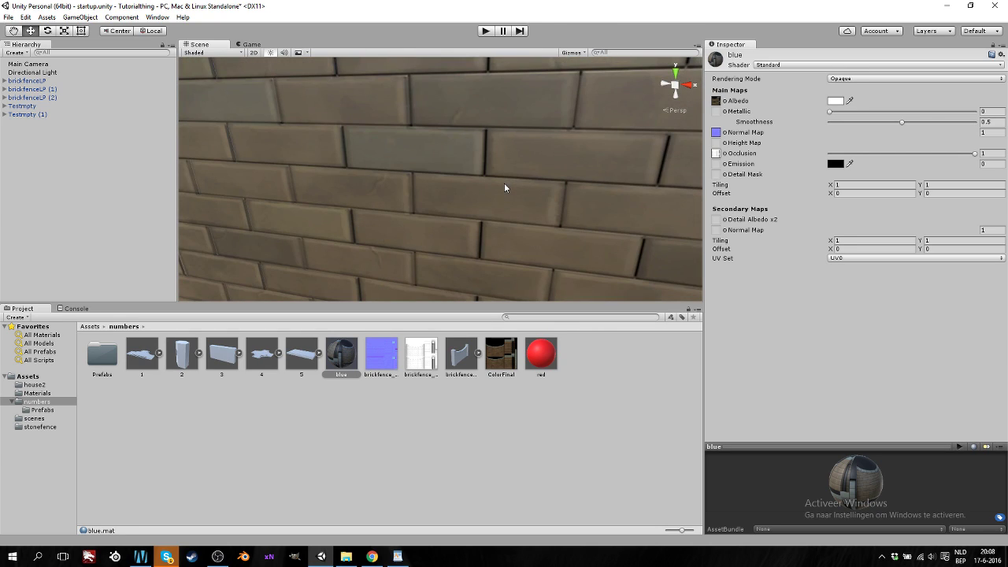
{"action": "scroll", "coordinate": [504, 183], "scroll_direction": "down", "scroll_amount": 4}
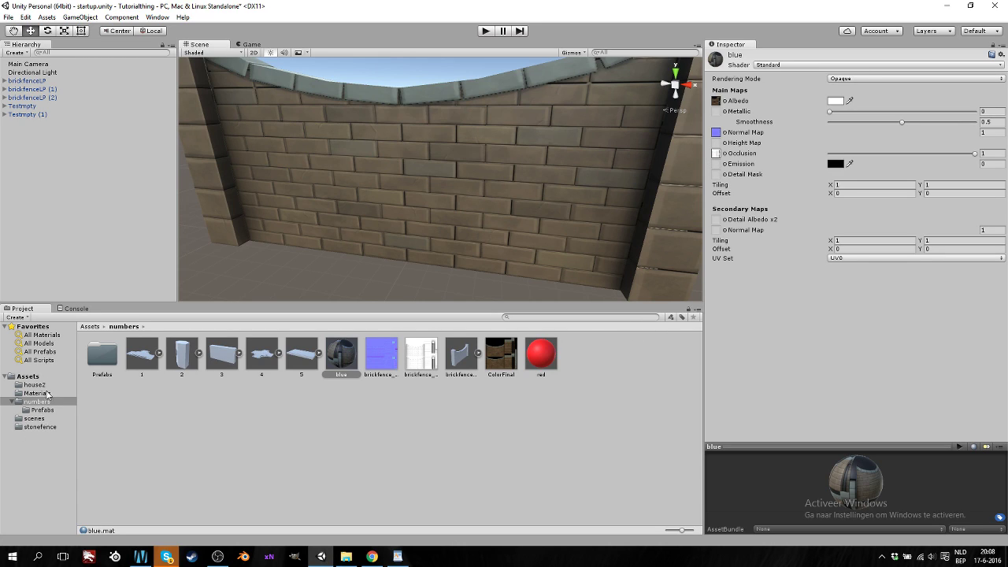
{"action": "scroll", "coordinate": [245, 210], "scroll_direction": "down", "scroll_amount": 5}
{"action": "left_click_drag", "start_coordinate": [369, 182], "coordinate": [320, 229], "text": "alt"}
Box-select all three brickfenceLP fences in the Scene view
{"action": "left_click_drag", "start_coordinate": [462, 76], "coordinate": [346, 179]}
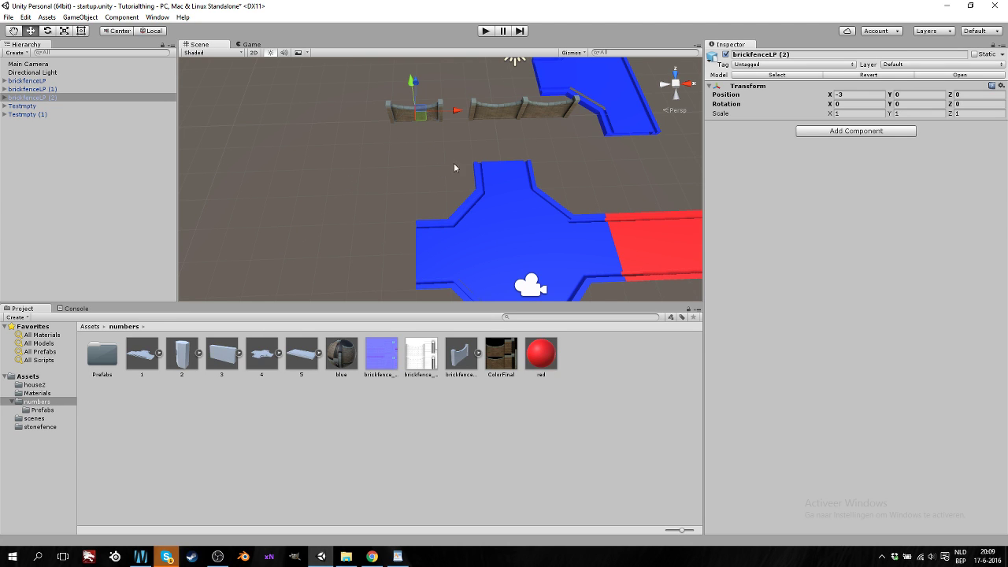
{"action": "left_click_drag", "start_coordinate": [597, 93], "coordinate": [297, 184]}
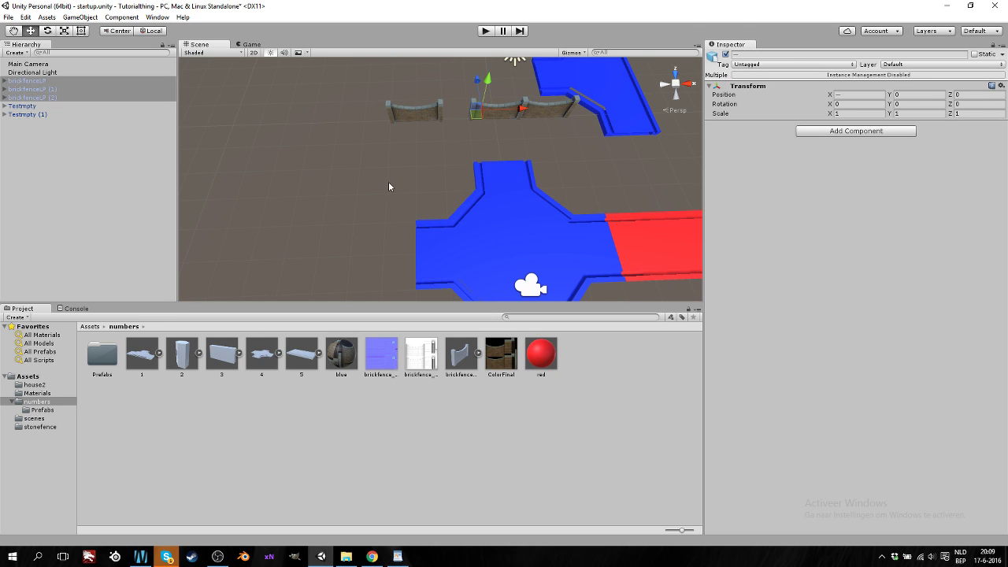
{"action": "scroll", "coordinate": [453, 187], "scroll_direction": "down", "scroll_amount": 3}
{"action": "middle_click_drag", "start_coordinate": [454, 181], "coordinate": [328, 212]}
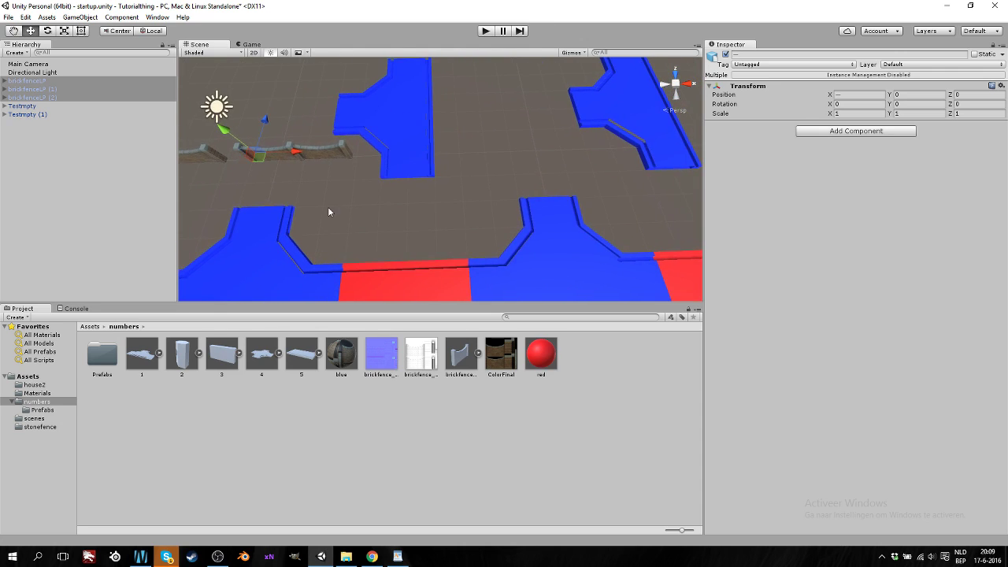
Zoom, pan and orbit the Scene view across the fences and road tiles
{"action": "scroll", "coordinate": [329, 211], "scroll_direction": "down", "scroll_amount": 3}
{"action": "scroll", "coordinate": [330, 212], "scroll_direction": "down", "scroll_amount": 3}
{"action": "scroll", "coordinate": [332, 210], "scroll_direction": "up", "scroll_amount": 5}
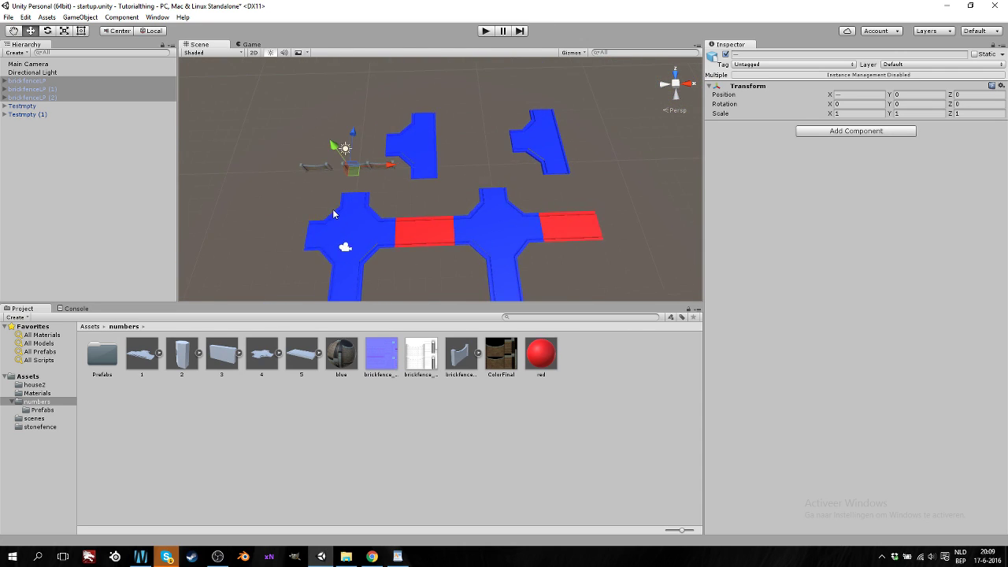
{"action": "scroll", "coordinate": [333, 211], "scroll_direction": "up", "scroll_amount": 2}
{"action": "scroll", "coordinate": [333, 210], "scroll_direction": "down", "scroll_amount": 5}
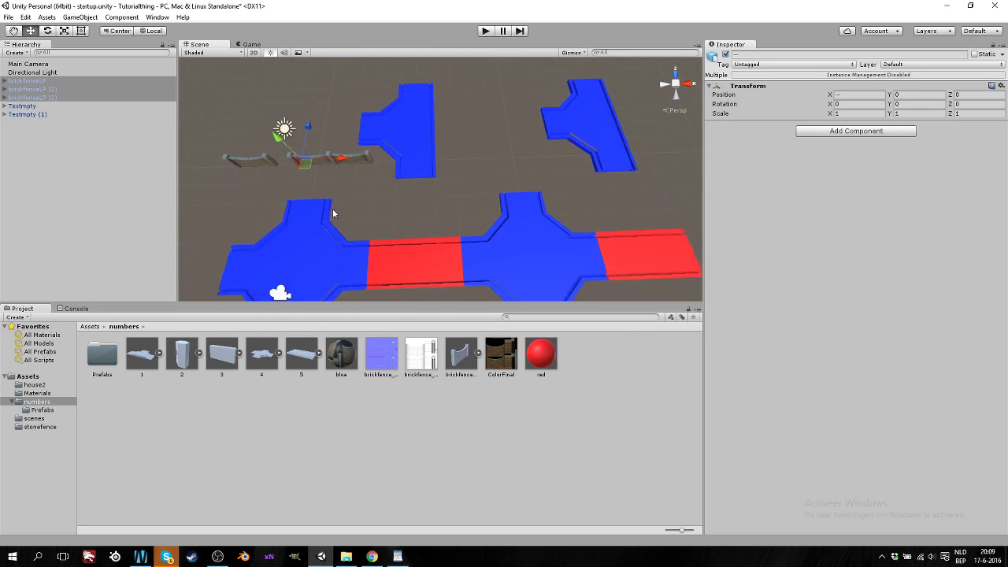
{"action": "middle_click_drag", "start_coordinate": [333, 209], "coordinate": [478, 248]}
{"action": "scroll", "coordinate": [479, 248], "scroll_direction": "down", "scroll_amount": 3}
{"action": "left_click_drag", "start_coordinate": [448, 239], "coordinate": [460, 206], "text": "alt"}
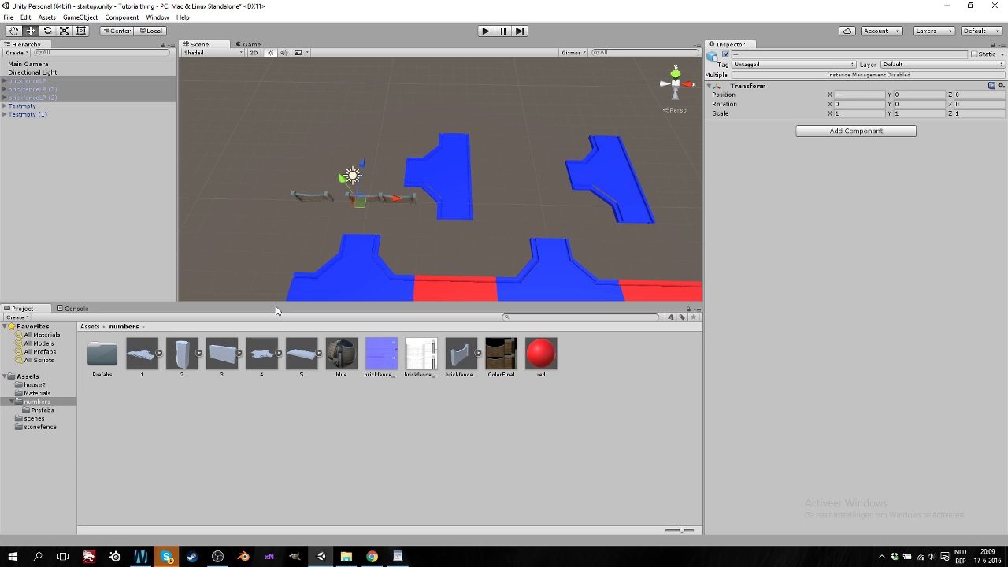
{"action": "mouse_move", "coordinate": [217, 560]}
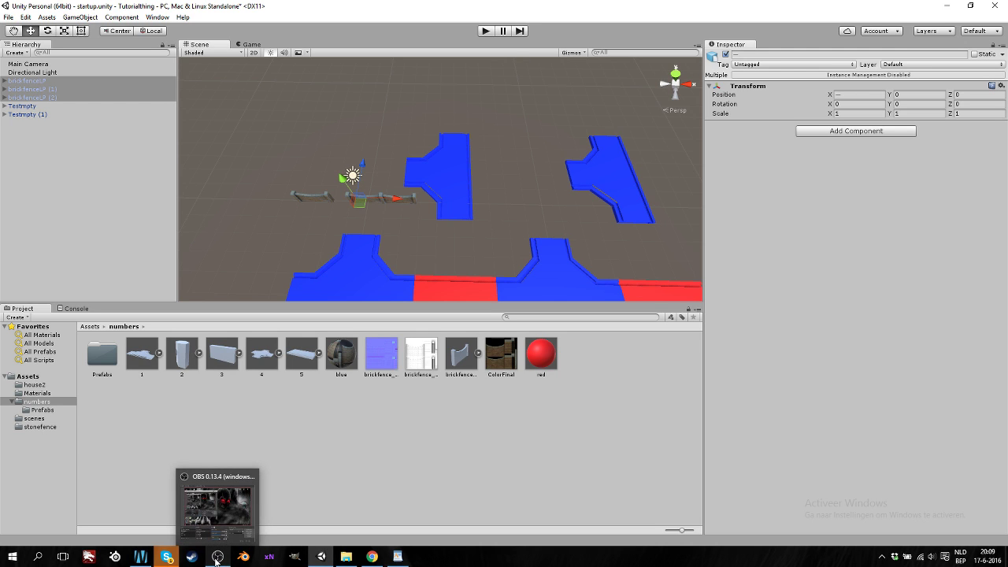